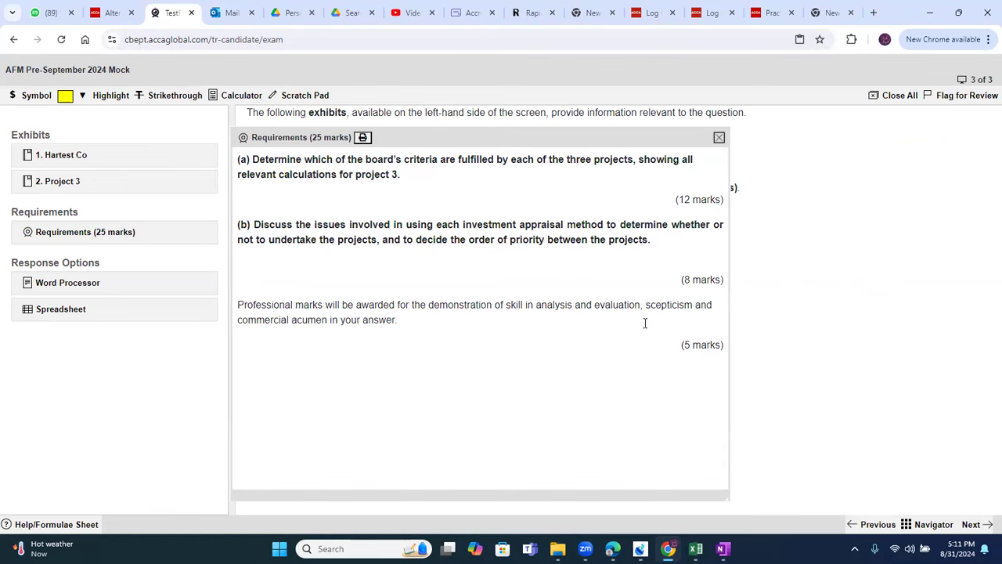
# Step: Open the Hartest Co exhibit in an enlarged window, read through the board's criteria and project appraisal results, and close it
pyautogui.click(74, 161)
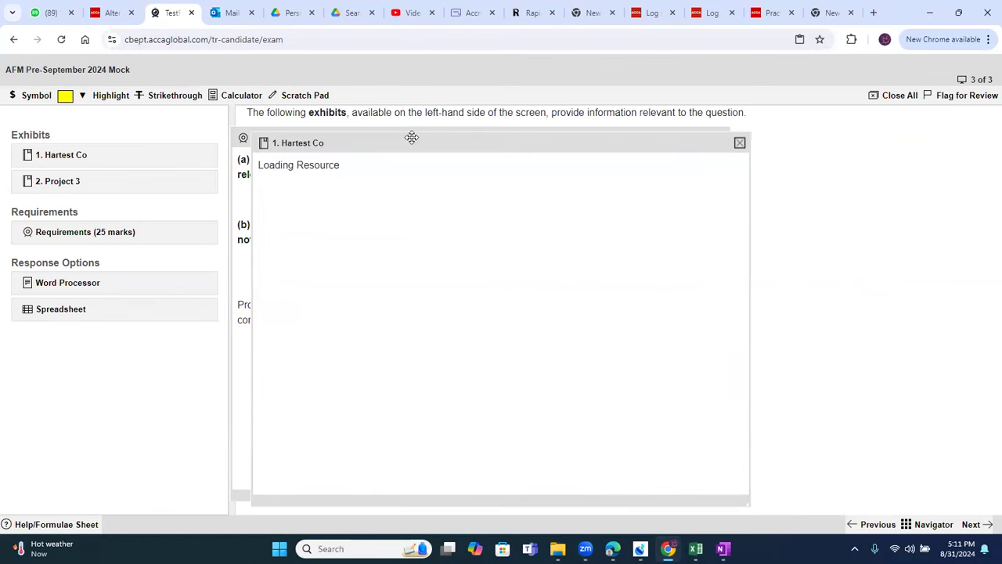
pyautogui.moveTo(411, 138); pyautogui.dragTo(343, 87)
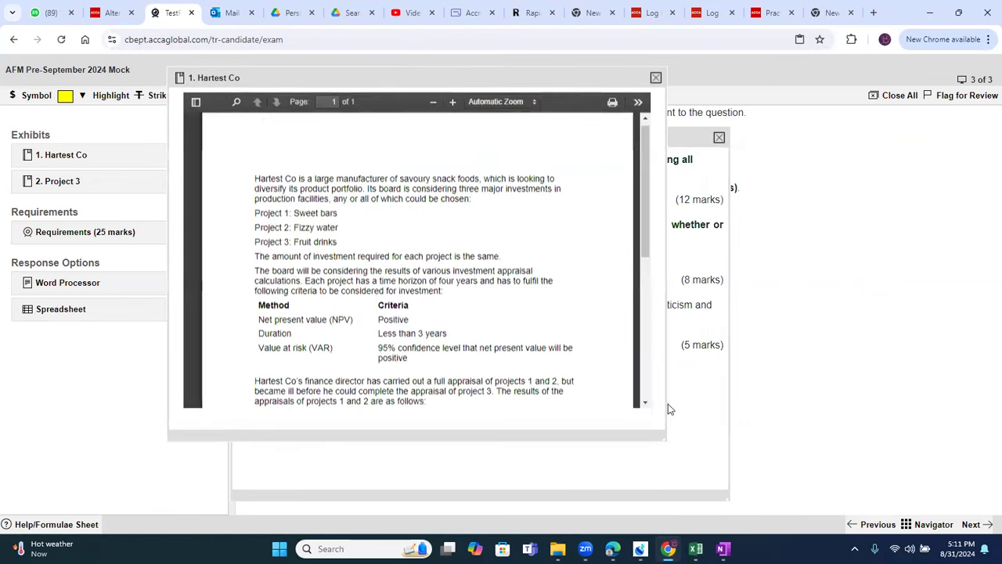
pyautogui.moveTo(661, 440); pyautogui.dragTo(873, 487)
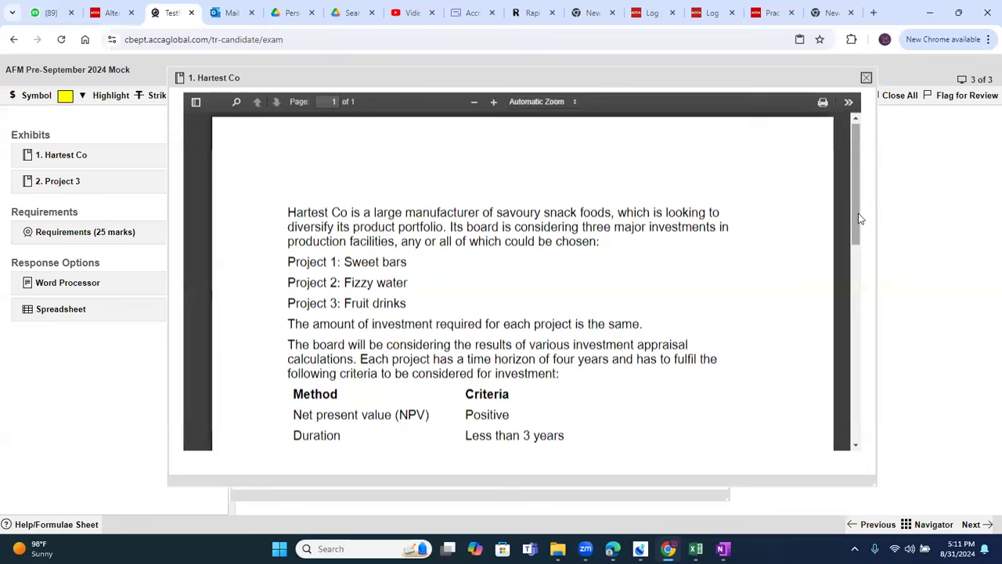
pyautogui.moveTo(858, 217); pyautogui.dragTo(866, 281)
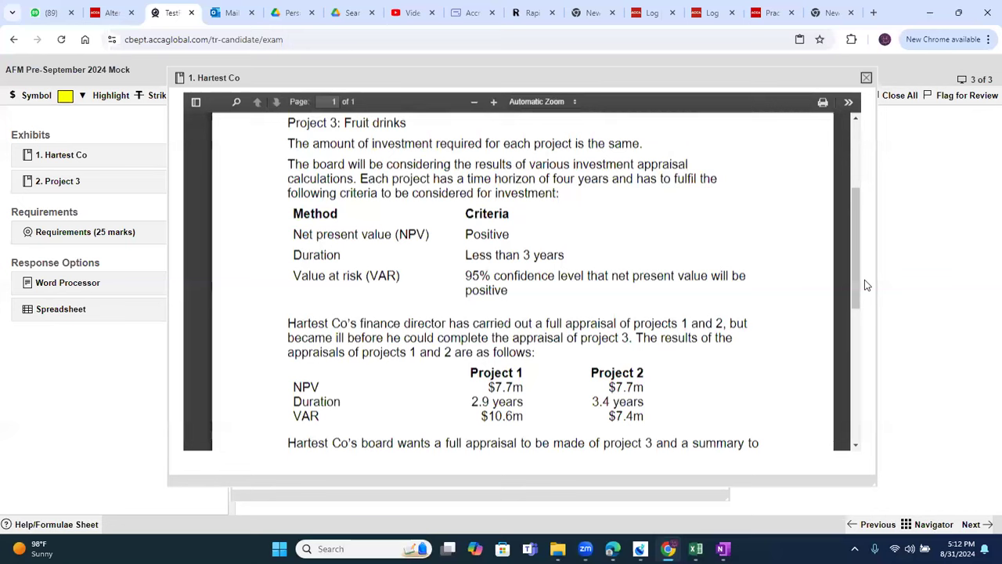
pyautogui.moveTo(860, 285); pyautogui.dragTo(906, 341)
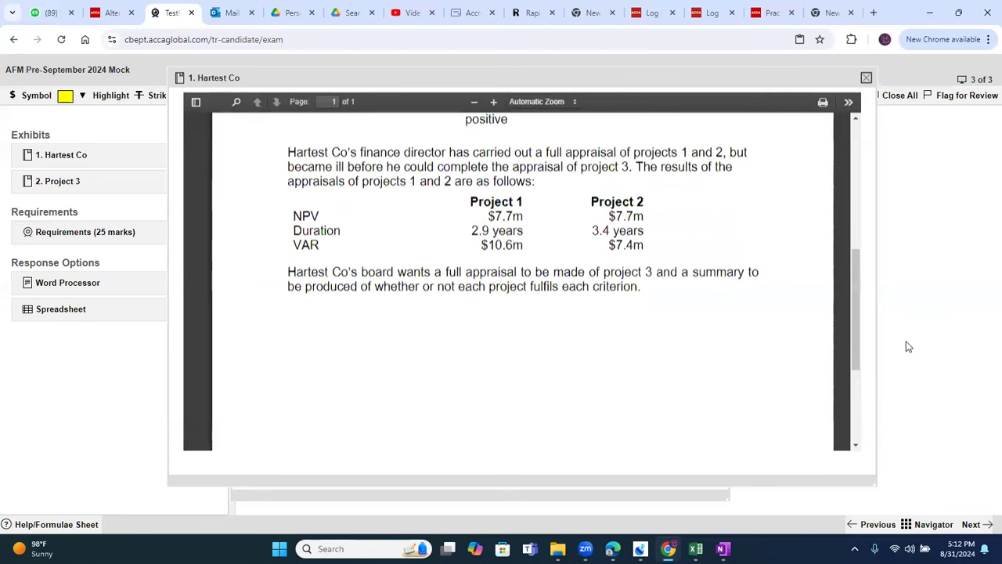
pyautogui.click(867, 76)
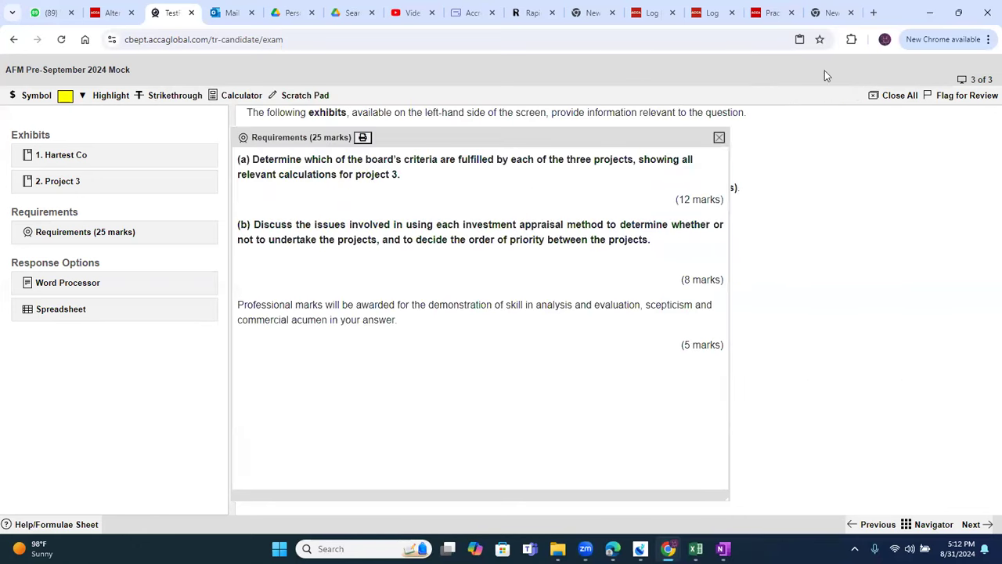
# Step: Open the Project 3 exhibit in an enlarged window and read its cash flows, tax, financing and value at risk information
pyautogui.click(90, 181)
pyautogui.moveTo(415, 163); pyautogui.dragTo(287, 68)
pyautogui.moveTo(642, 425); pyautogui.dragTo(884, 534)
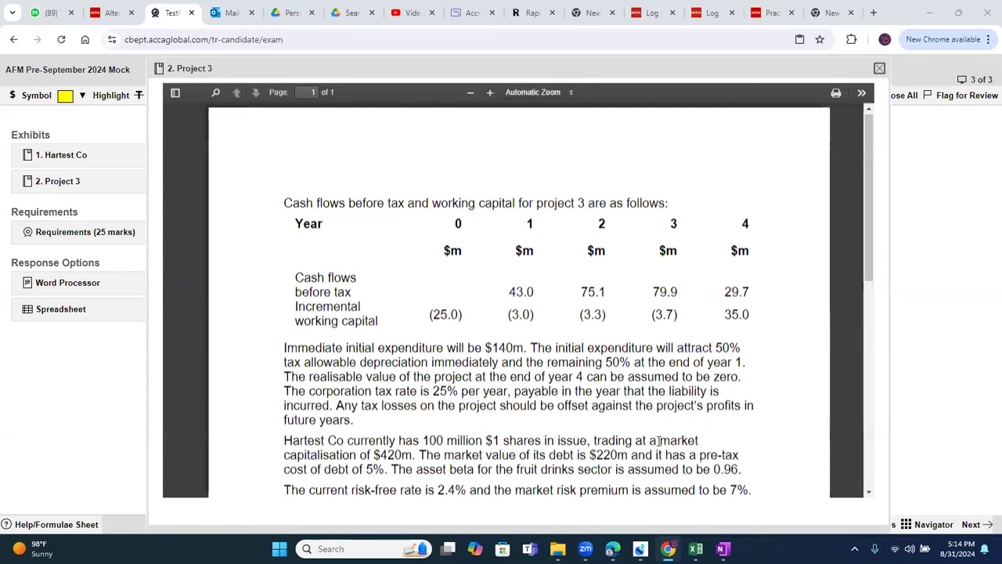
pyautogui.moveTo(874, 286); pyautogui.dragTo(874, 374)
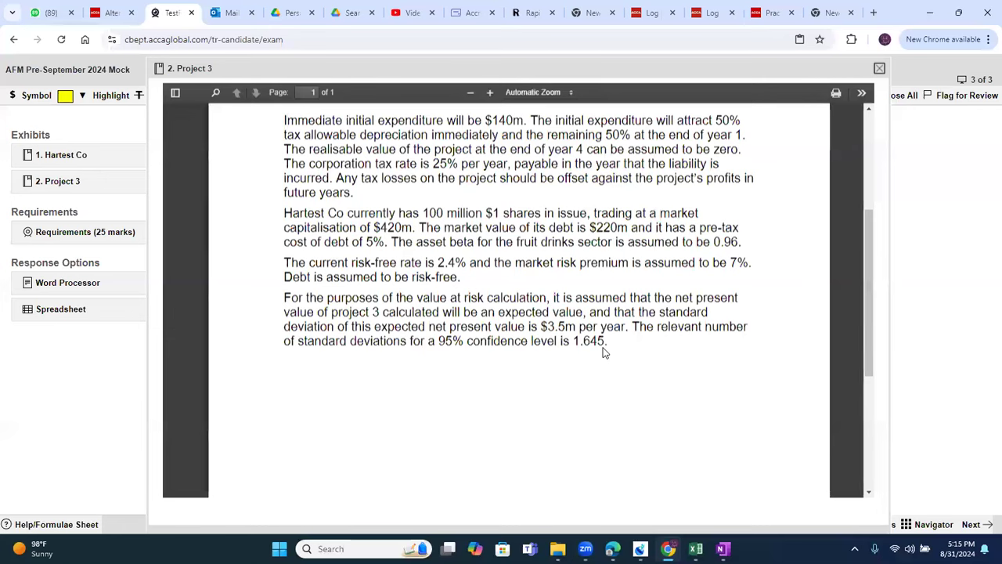
# Step: Open the spreadsheet response and resize and reposition it and the Project 3 exhibit so they sit roughly side by side
pyautogui.click(84, 313)
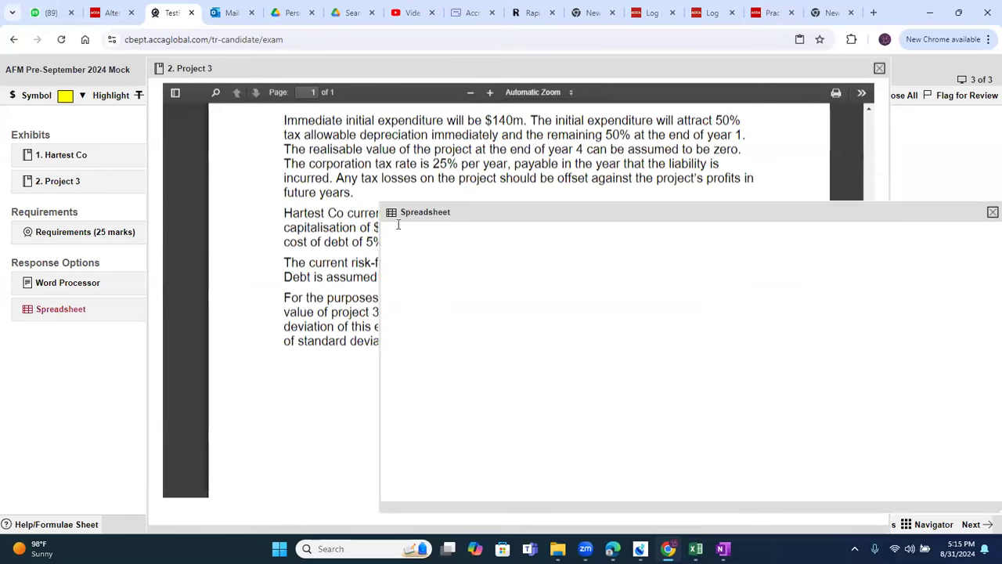
pyautogui.click(755, 71)
pyautogui.moveTo(887, 527); pyautogui.dragTo(601, 487)
pyautogui.moveTo(339, 66); pyautogui.dragTo(193, 74)
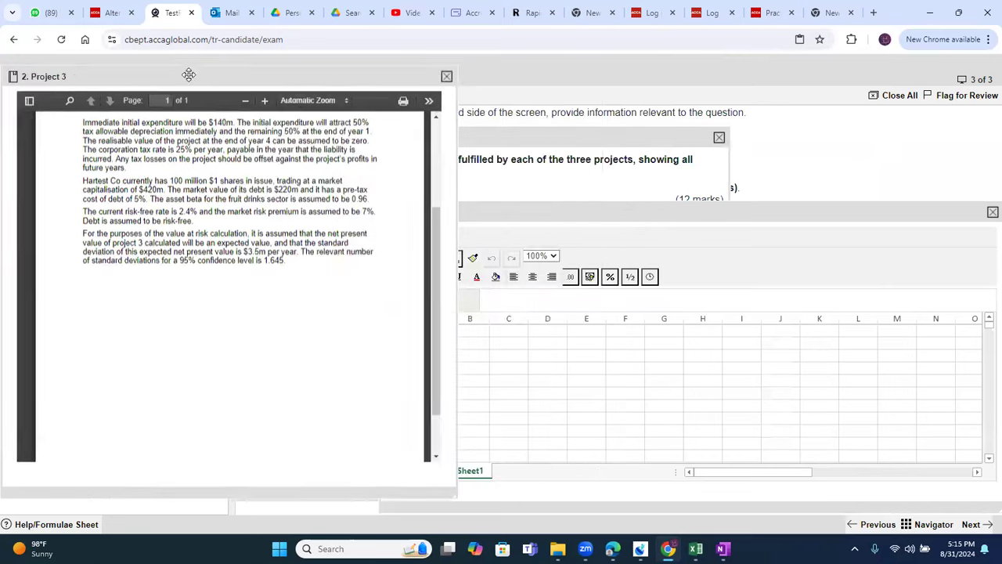
pyautogui.moveTo(455, 496); pyautogui.dragTo(512, 506)
pyautogui.moveTo(596, 216); pyautogui.dragTo(588, 120)
pyautogui.moveTo(987, 413); pyautogui.dragTo(964, 506)
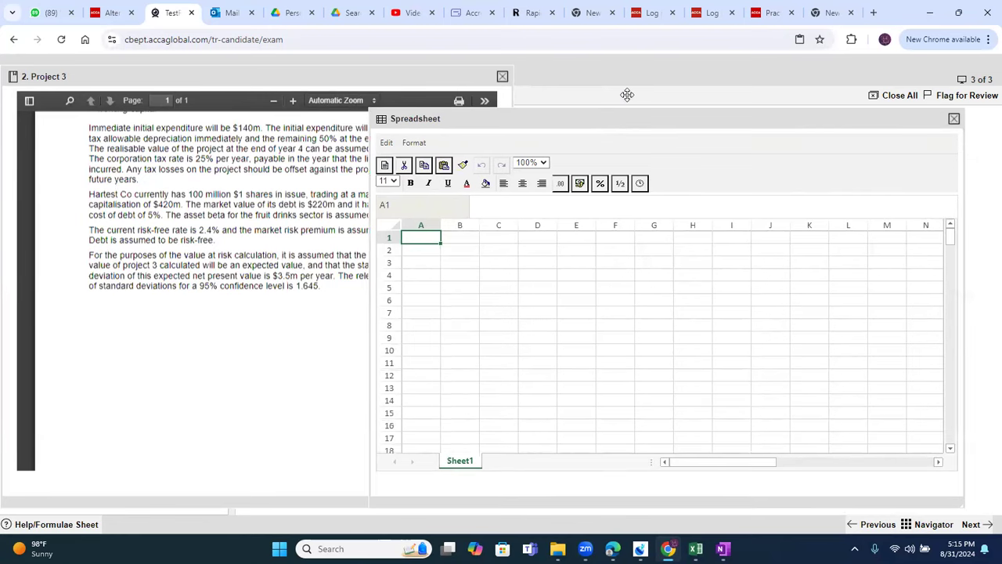
pyautogui.moveTo(626, 119); pyautogui.dragTo(663, 94)
pyautogui.click(274, 243)
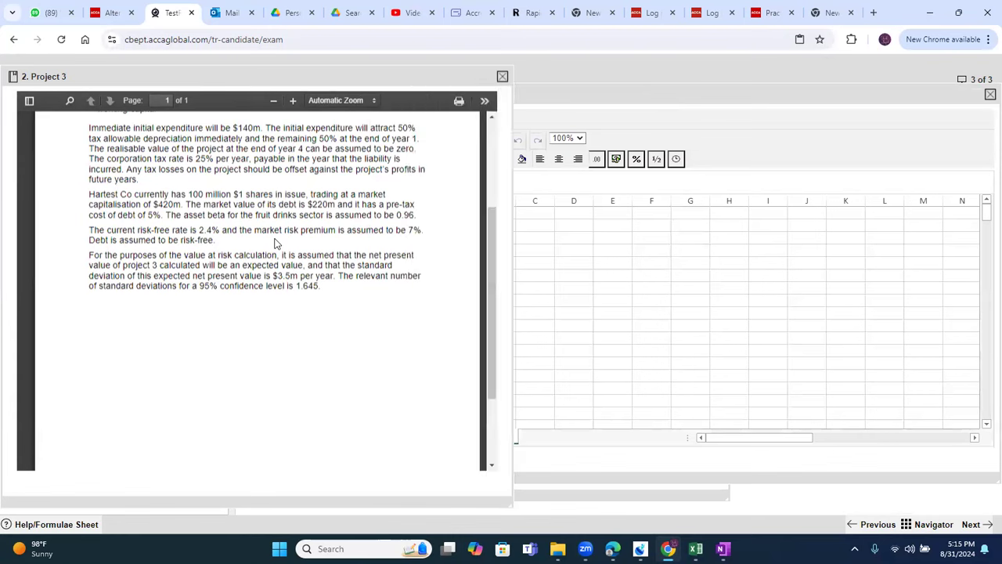
# Step: Close the Project 3 exhibit and reread the question requirements for part (a), closing them when done
pyautogui.click(502, 79)
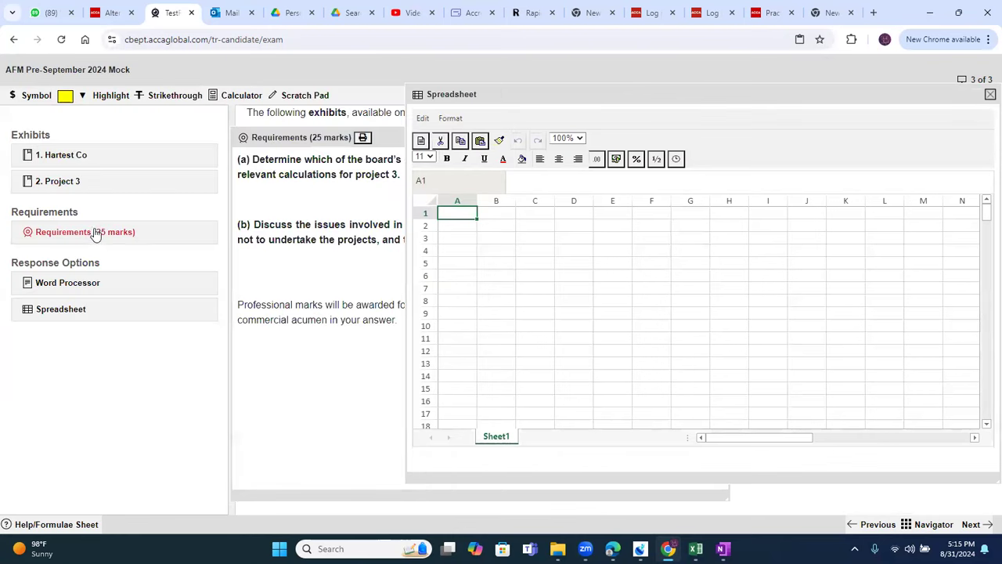
pyautogui.click(93, 231)
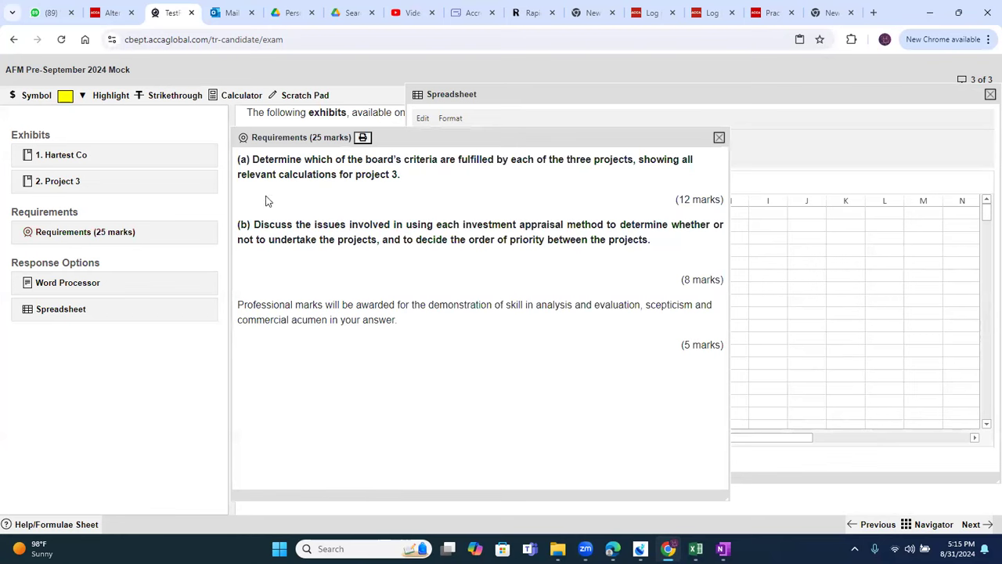
pyautogui.click(719, 137)
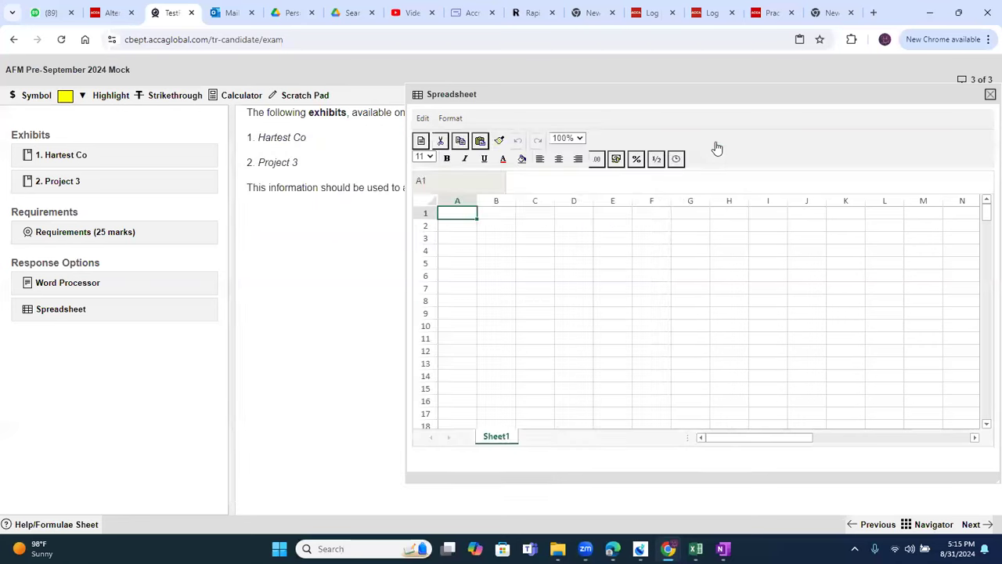
# Step: Enter the heading "Part a" in cell A1 of the spreadsheet
pyautogui.click(521, 316)
pyautogui.click(447, 216)
pyautogui.write('Part')
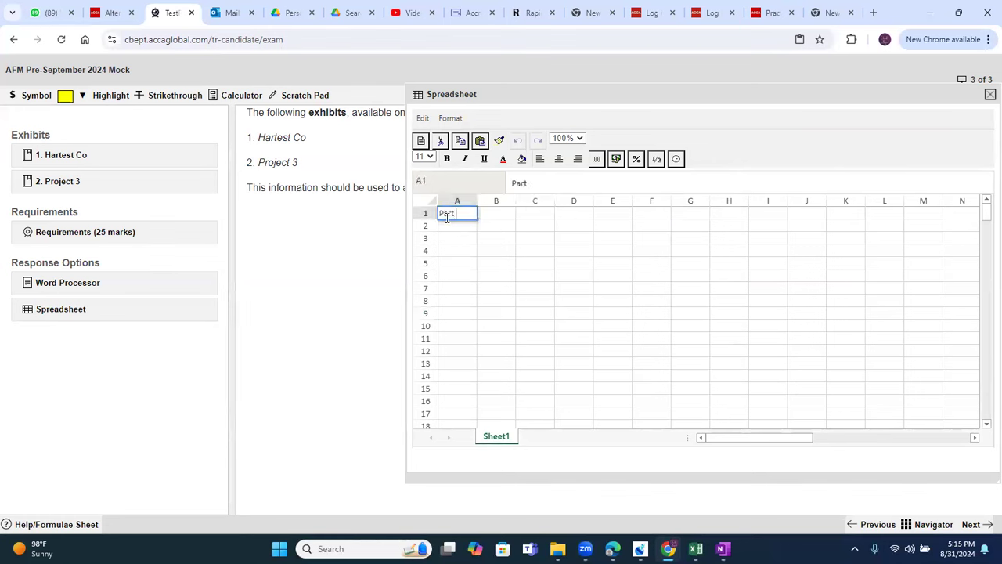
pyautogui.write(' 3')
pyautogui.press('BackSpace')
pyautogui.write('a')
pyautogui.press('Return')
# Step: Enter the heading "Net present value of project 3" in cell A2
pyautogui.write('N')
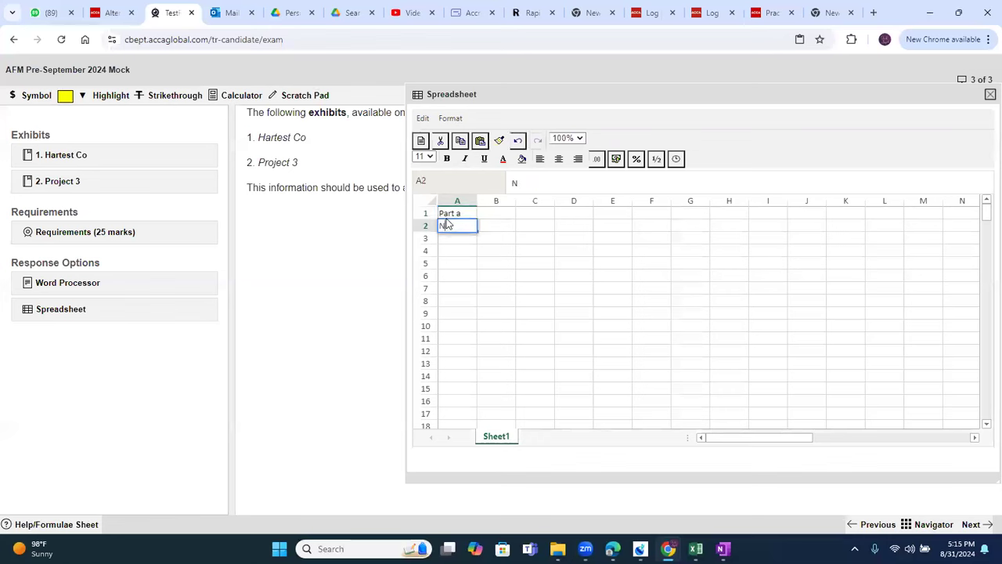
pyautogui.write('pv')
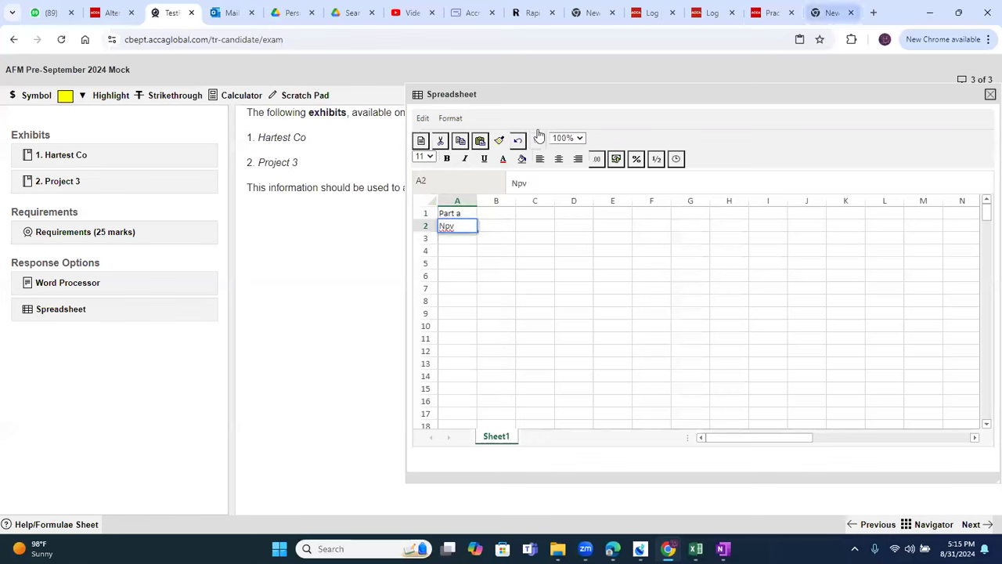
pyautogui.press('BackSpace')
pyautogui.press('BackSpace')
pyautogui.write('et pre')
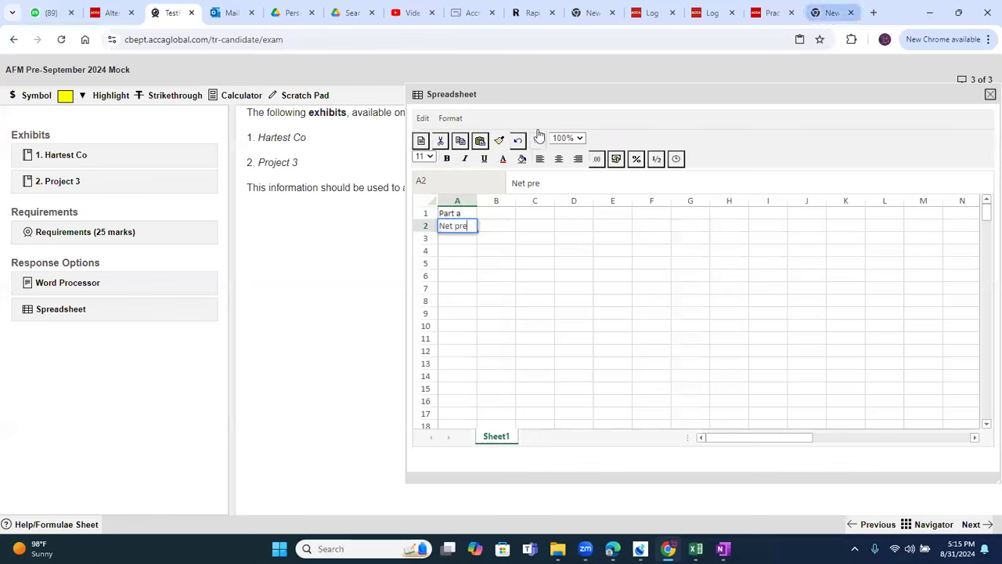
pyautogui.write('sent value of project 3')
pyautogui.press('Return')
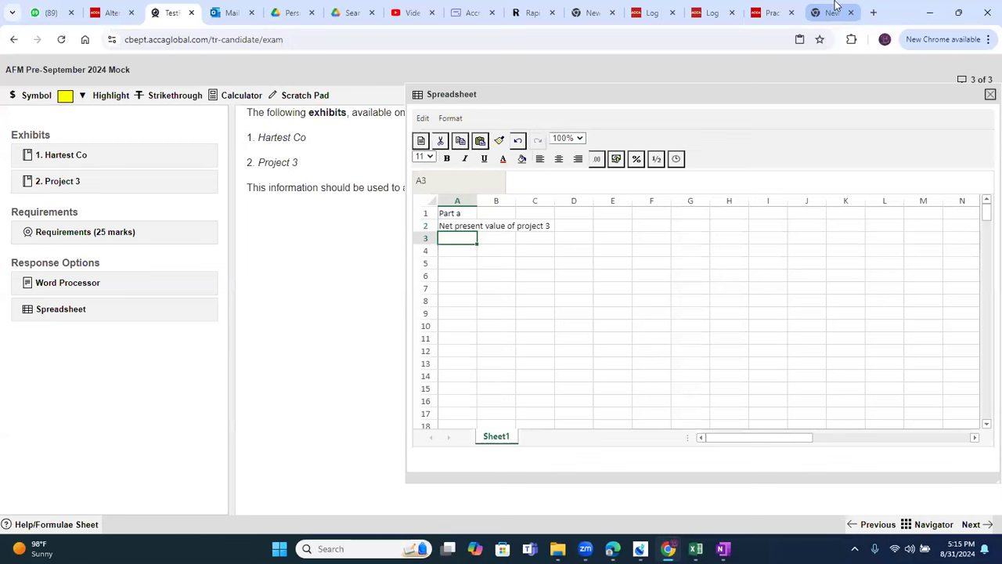
# Step: Make the two headings in cells A1 and A2 bold
pyautogui.press('Up')
pyautogui.hotkey('shift', 'Up')
pyautogui.hotkey('ctrl', 'b')
pyautogui.press('Down')
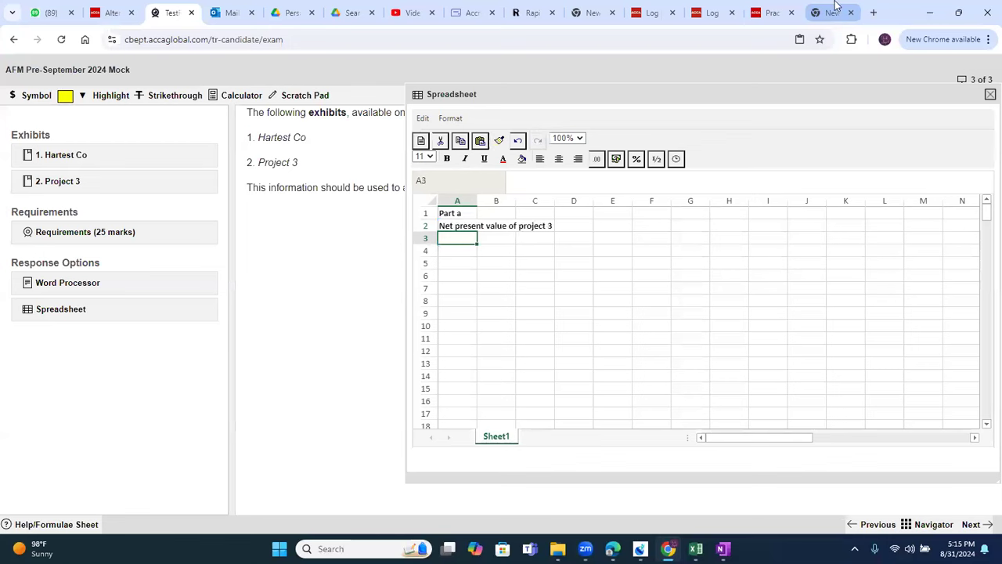
# Step: Reopen the Project 3 exhibit at its cash flow table and bring the spreadsheet back in front beside it
pyautogui.click(130, 235)
pyautogui.click(719, 137)
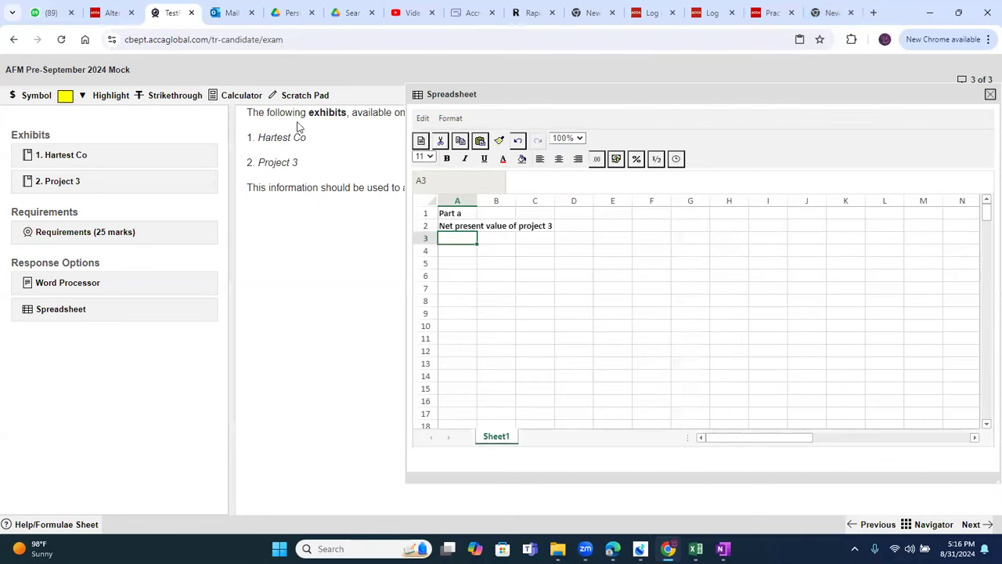
pyautogui.click(68, 188)
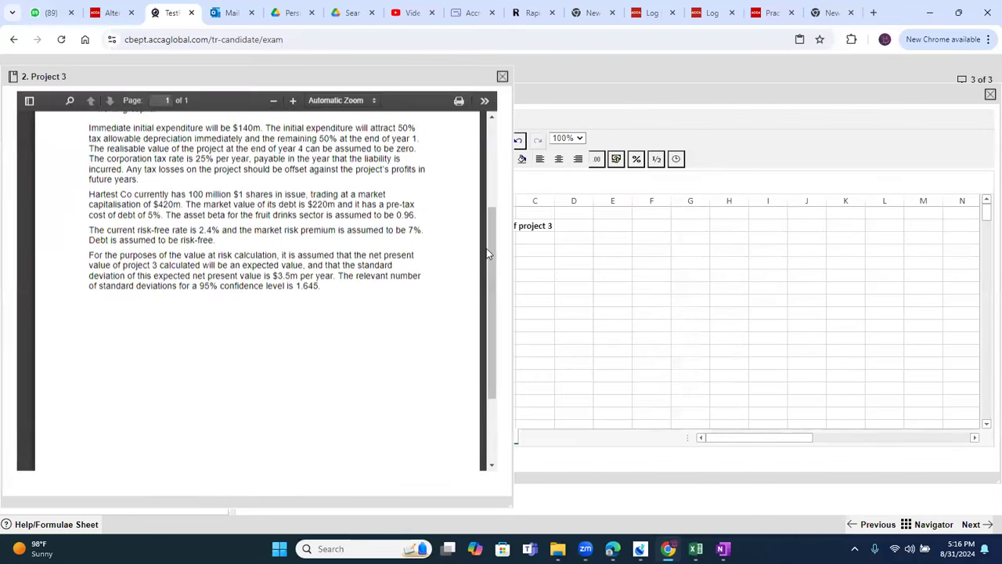
pyautogui.moveTo(487, 212); pyautogui.dragTo(488, 123)
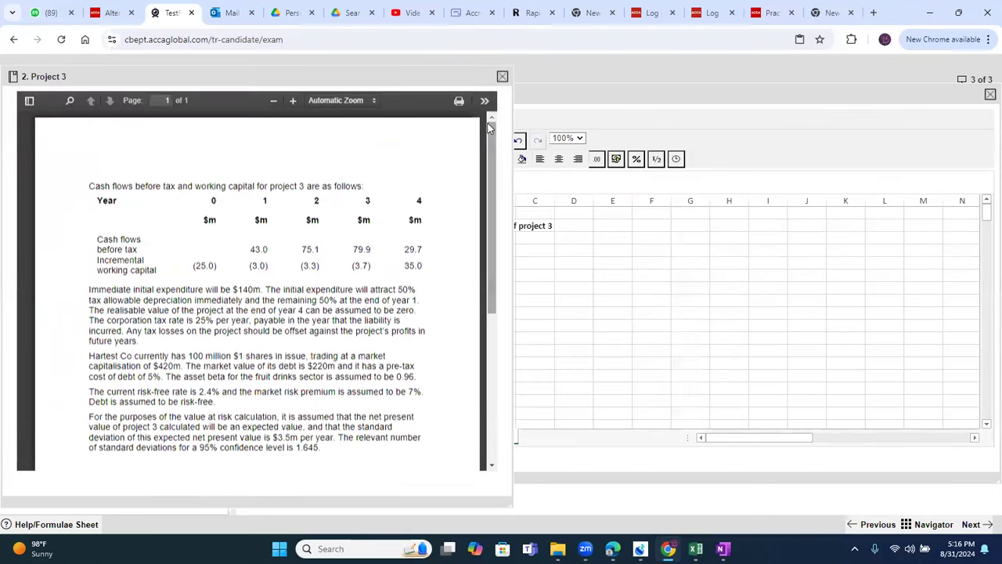
pyautogui.click(604, 97)
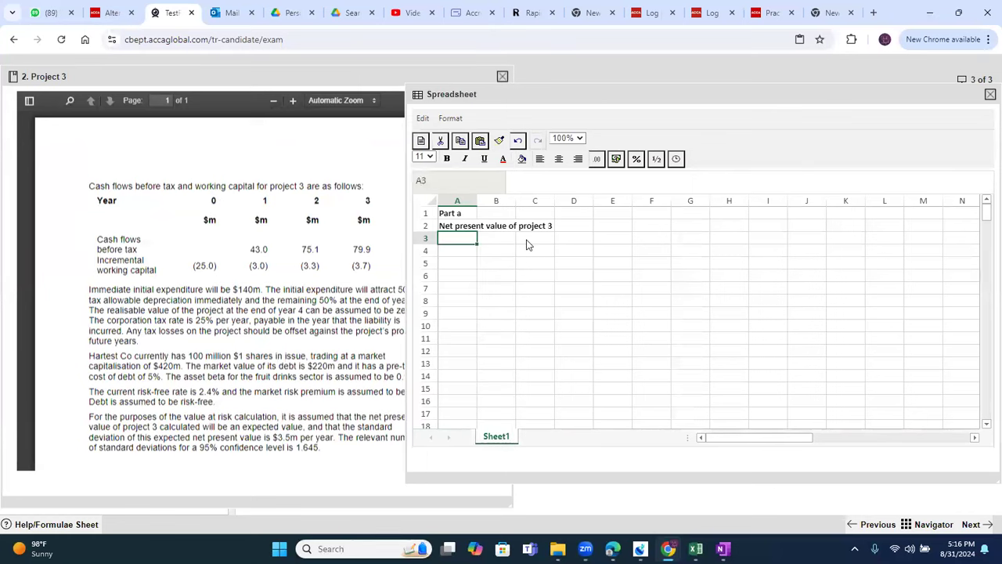
# Step: Enter the note "All figures are in $ million" in cell A3 and make it bold
pyautogui.write('all')
pyautogui.press('BackSpace')
pyautogui.press('BackSpace')
pyautogui.write('All figures are in $ millionm')
pyautogui.press('Return')
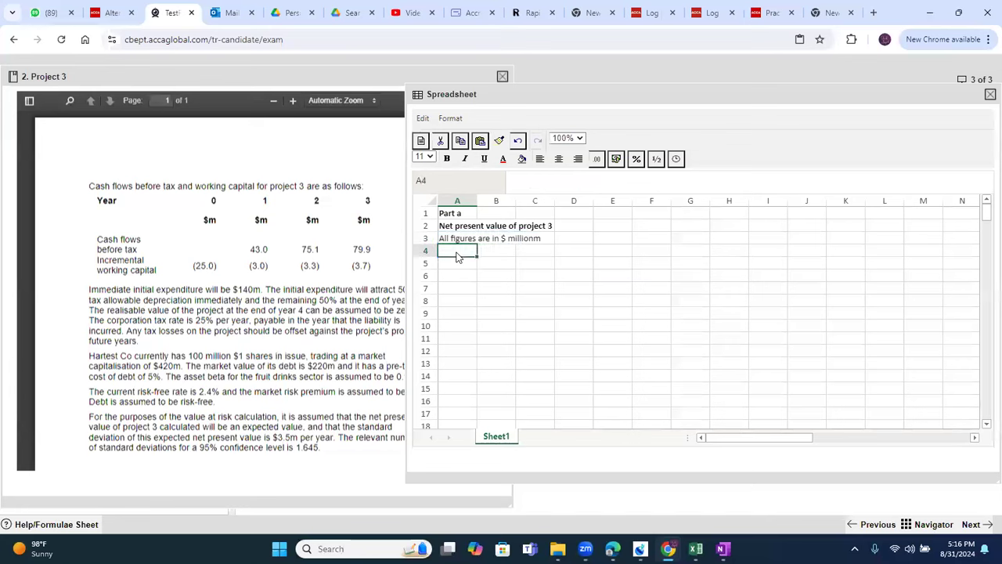
pyautogui.press('Up')
pyautogui.click(627, 186)
pyautogui.press('BackSpace')
pyautogui.press('Return')
pyautogui.press('Up')
pyautogui.hotkey('ctrl', 'b')
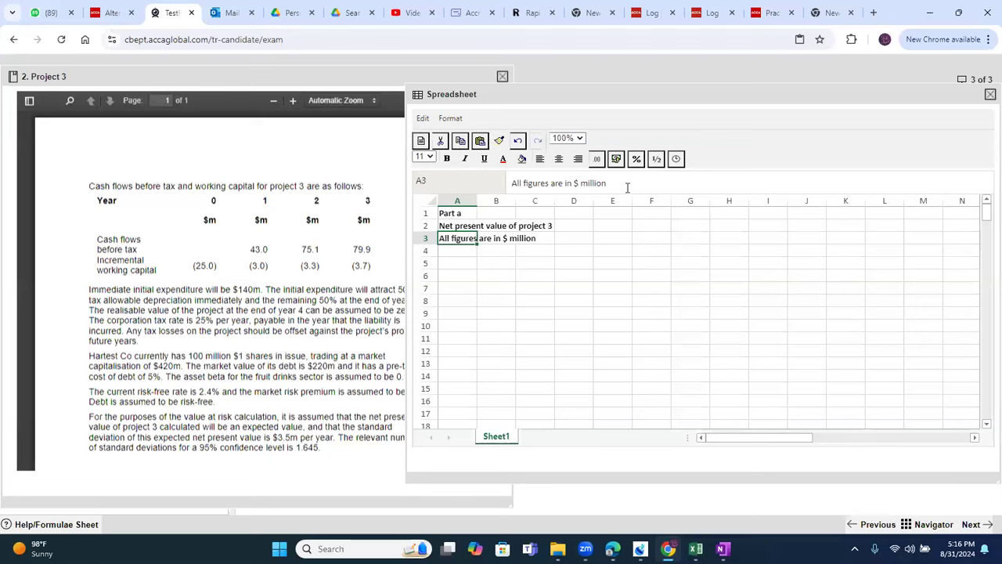
# Step: Enter the header row in row 4 with "Years" in column A and 0 to 4 across columns B to F
pyautogui.press('Down')
pyautogui.write('Year')
pyautogui.press('BackSpace')
pyautogui.press('BackSpace')
pyautogui.write('ars')
pyautogui.press('Tab')
pyautogui.write('0')
pyautogui.press('Tab')
pyautogui.write('1')
pyautogui.press('Tab')
pyautogui.write('2')
pyautogui.press('Tab')
pyautogui.write('3')
pyautogui.press('Tab')
pyautogui.write('4')
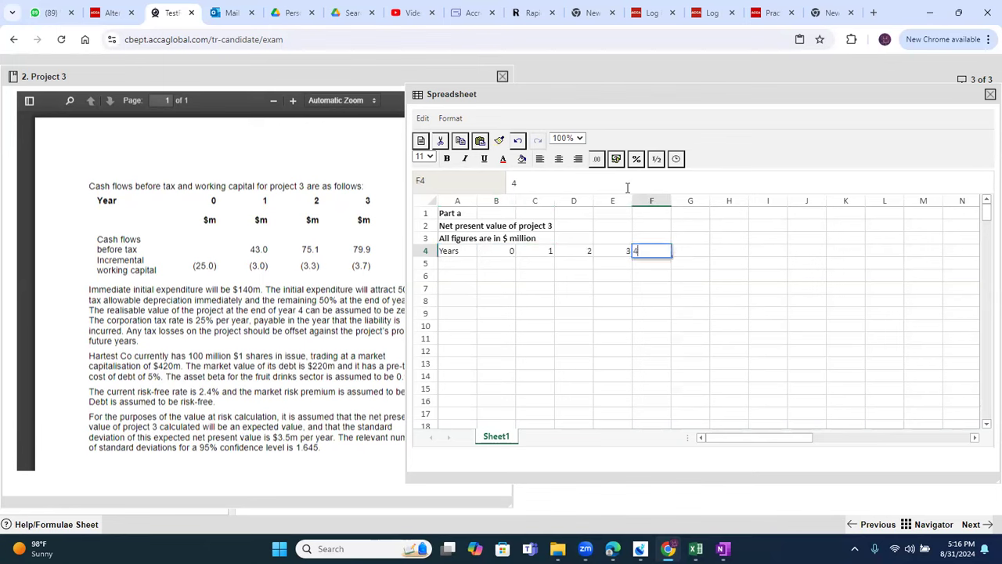
pyautogui.press('Return')
# Step: Make the Years header row, cells A4 to F4, bold
pyautogui.press('Left')
pyautogui.press('Up')
pyautogui.press('Left')
pyautogui.press('Left')
pyautogui.press('Left')
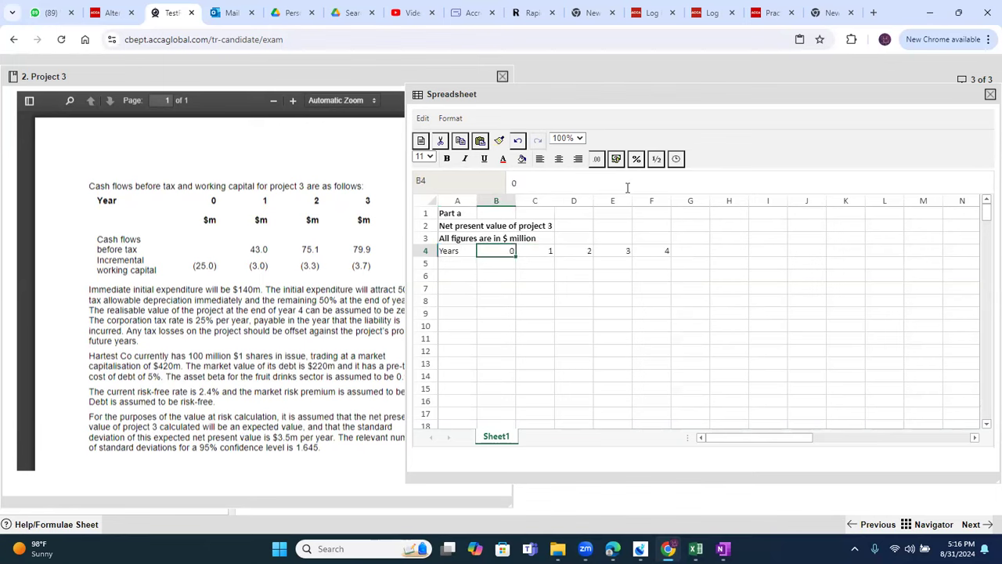
pyautogui.press('Left')
pyautogui.hotkey('shift', 'Right')
pyautogui.hotkey('shift', 'Right')
pyautogui.hotkey('shift', 'Right')
pyautogui.hotkey('shift', 'Right')
pyautogui.hotkey('shift', 'Right')
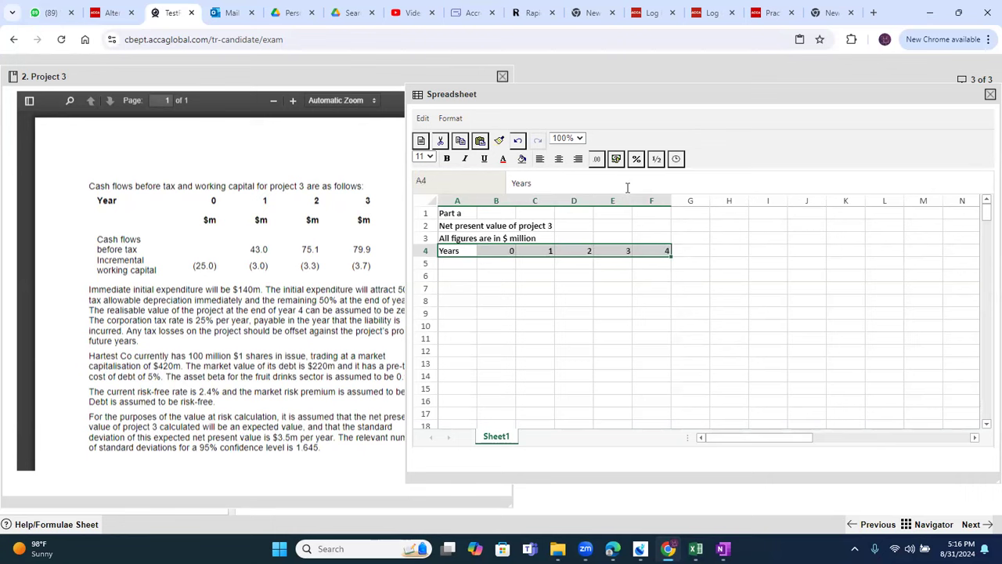
pyautogui.press('Left')
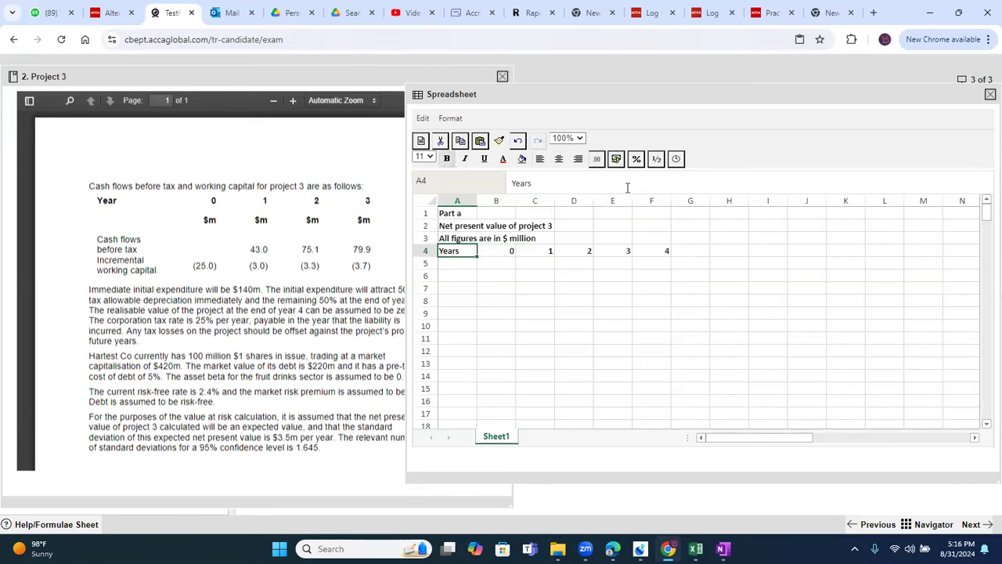
# Step: Enter the row label "Cashflows before tax" in cell A5 and widen column A to fit it
pyautogui.press('Down')
pyautogui.write('Cashf')
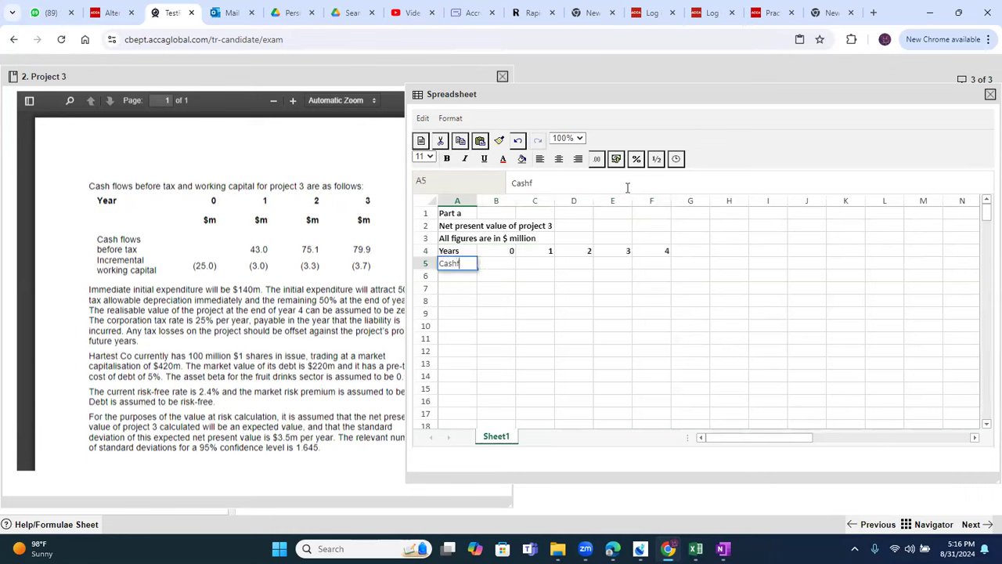
pyautogui.write('lows befor')
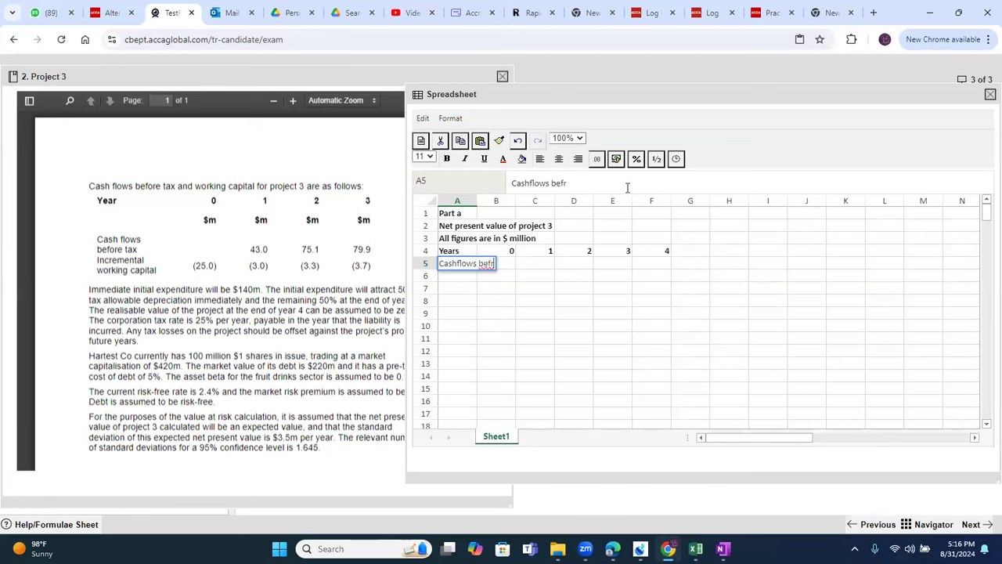
pyautogui.write('e tax')
pyautogui.press('Return')
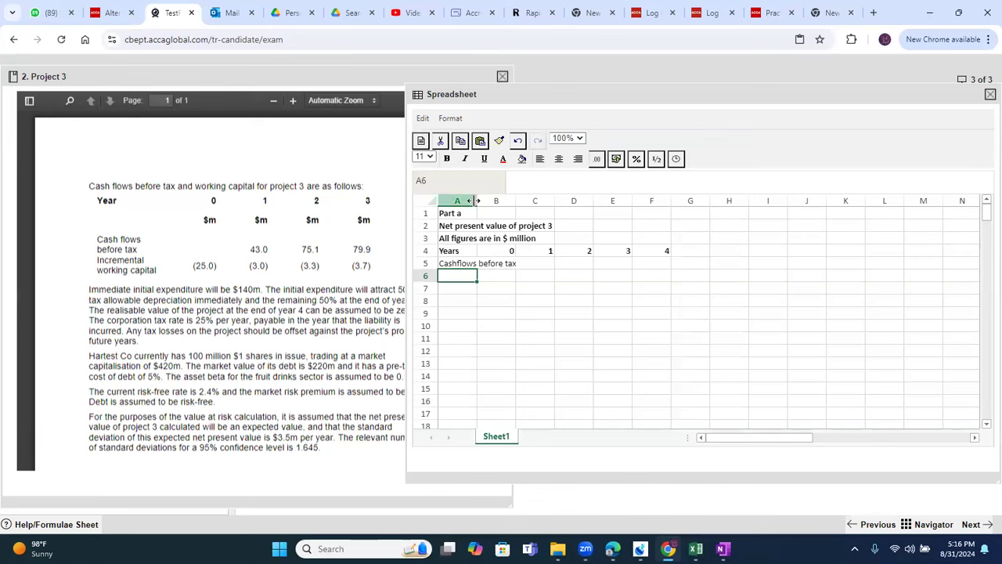
pyautogui.moveTo(516, 201); pyautogui.dragTo(526, 203)
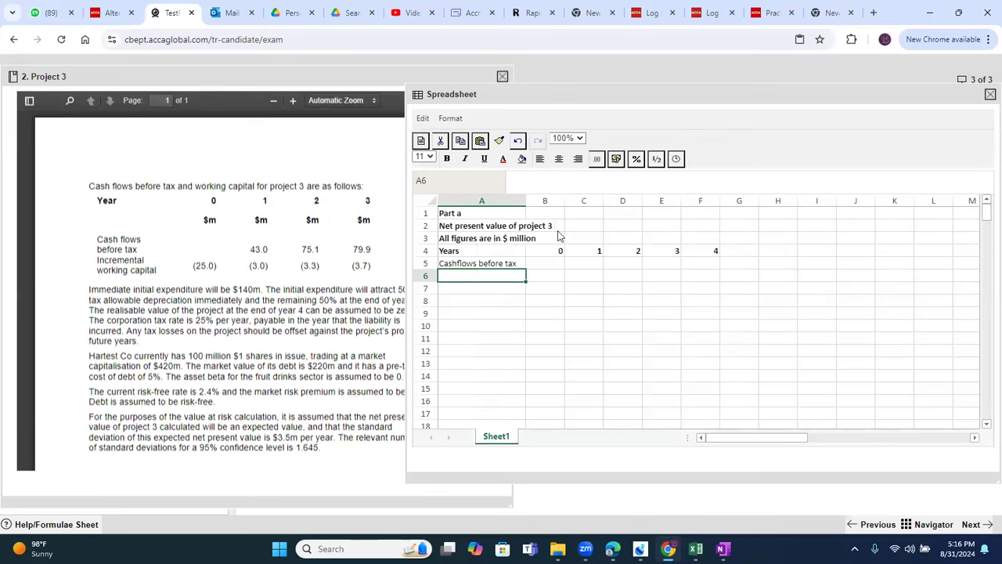
# Step: Enter the cash flows before tax for years 1 to 3 in cells C5 to E5: 43, 75.1 and 79.9
pyautogui.click(562, 268)
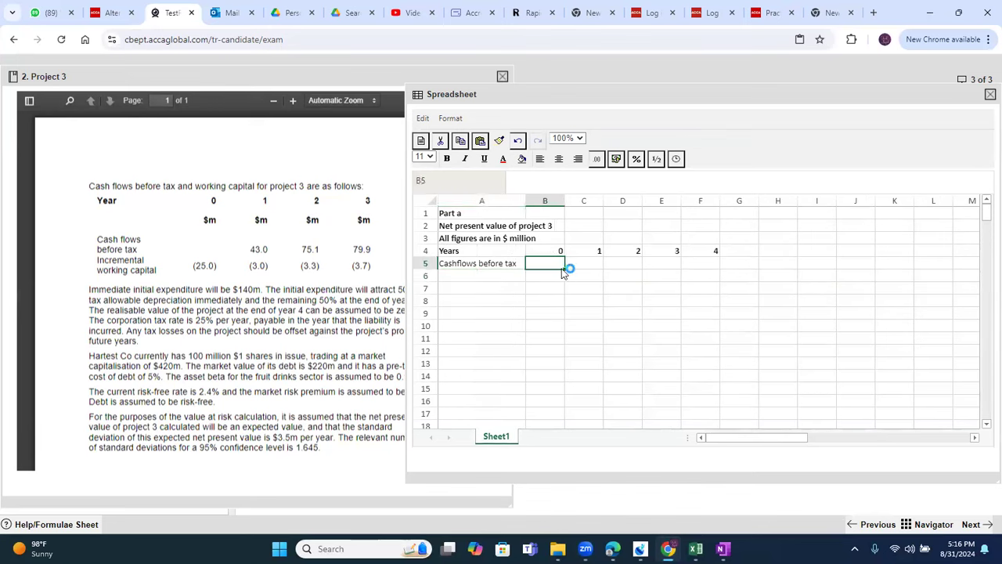
pyautogui.press('Right')
pyautogui.write('43')
pyautogui.press('Tab')
pyautogui.write('75.1')
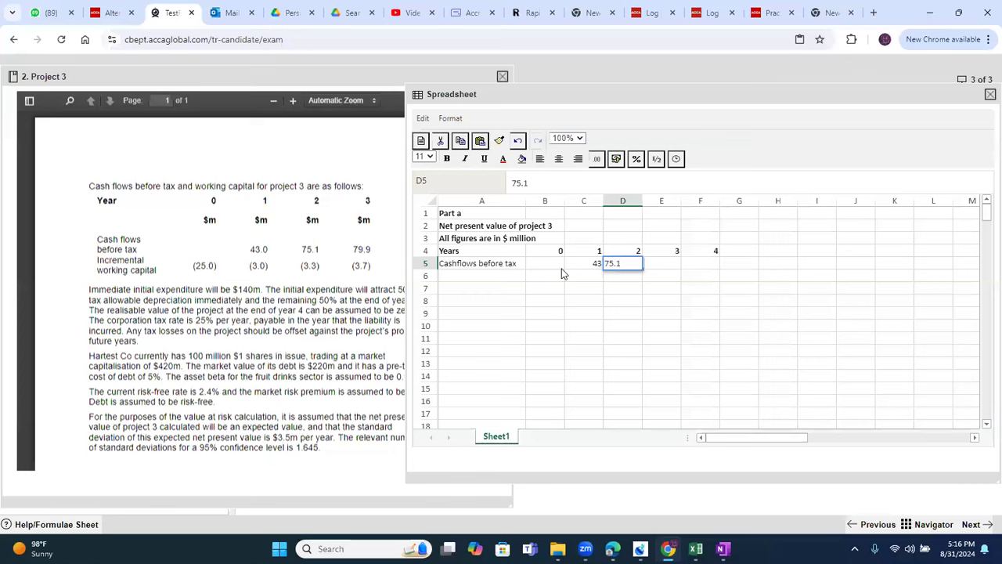
pyautogui.press('Tab')
pyautogui.write('79')
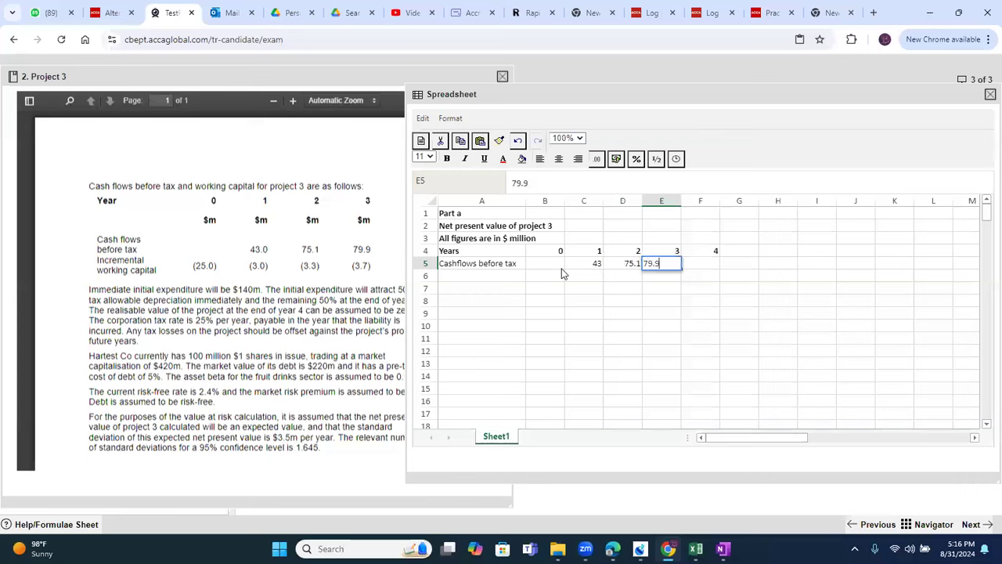
pyautogui.press('Return')
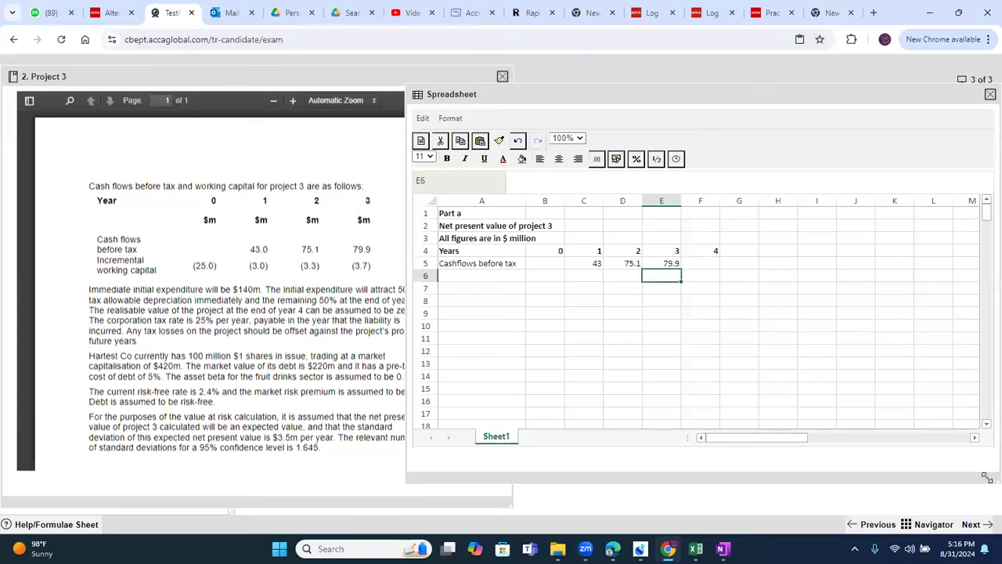
# Step: Shrink and shift the spreadsheet window to uncover the year 4 figures, and enter 29.7 in cell F5
pyautogui.moveTo(987, 478); pyautogui.dragTo(935, 468)
pyautogui.moveTo(741, 94); pyautogui.dragTo(802, 101)
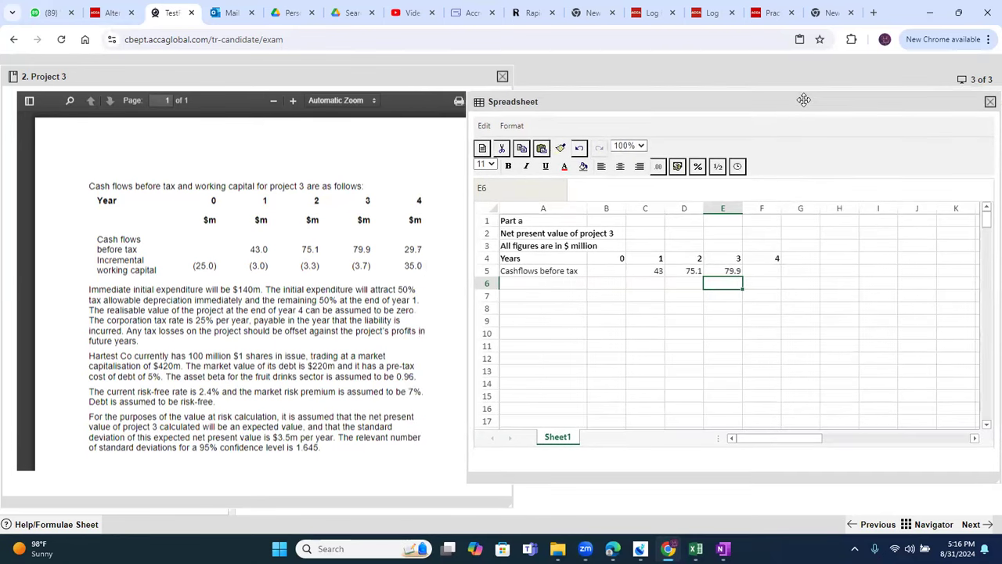
pyautogui.click(761, 271)
pyautogui.write('29.7')
pyautogui.press('Return')
# Step: Enter the label "Tax allowable depreciation" in cell A6 and the year 0 formula =140*0.5 in cell B6
pyautogui.press('Left')
pyautogui.press('Left')
pyautogui.press('Left')
pyautogui.press('Left')
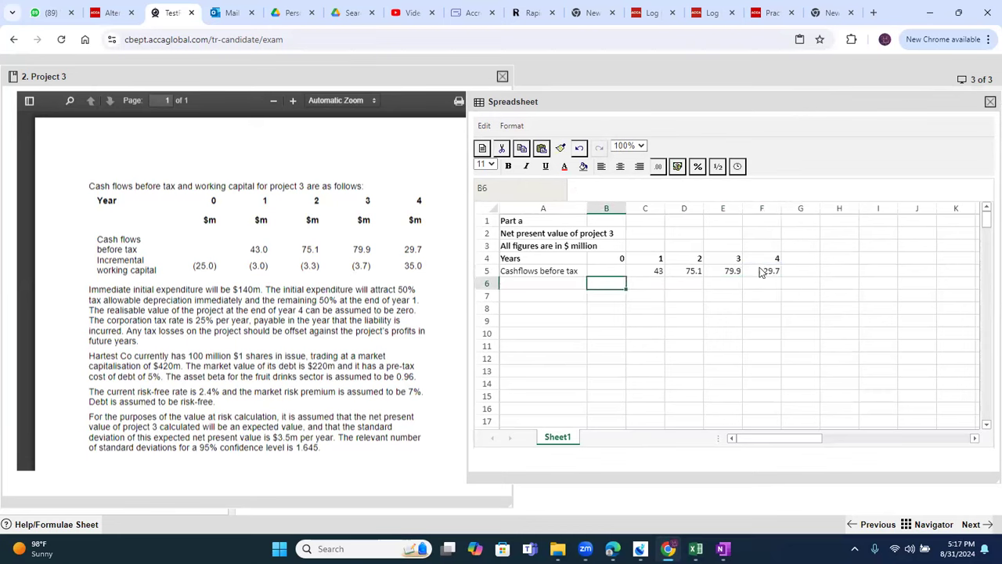
pyautogui.press('Left')
pyautogui.write('Tax allowable depreciation')
pyautogui.press('Tab')
pyautogui.write('=140')
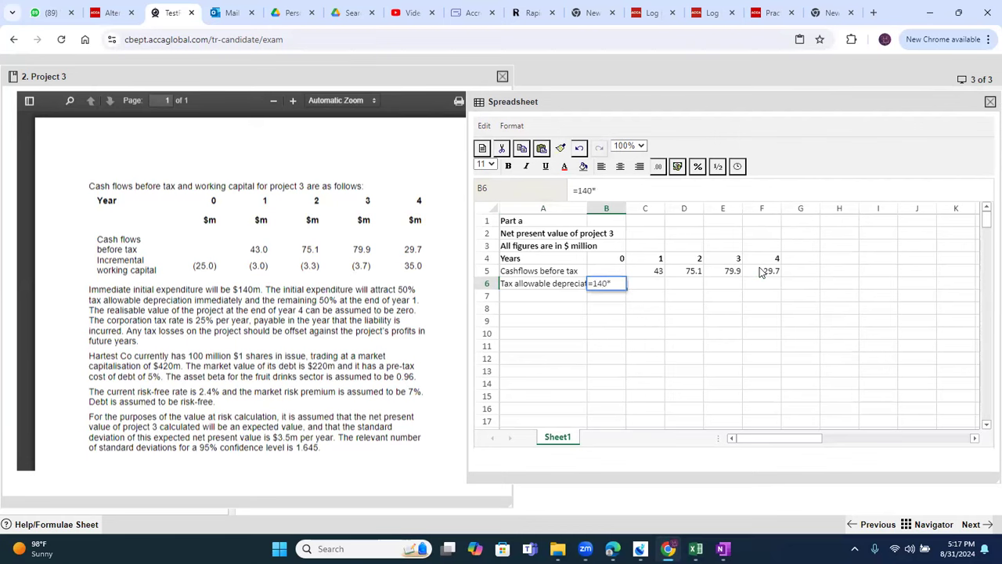
pyautogui.press('Return')
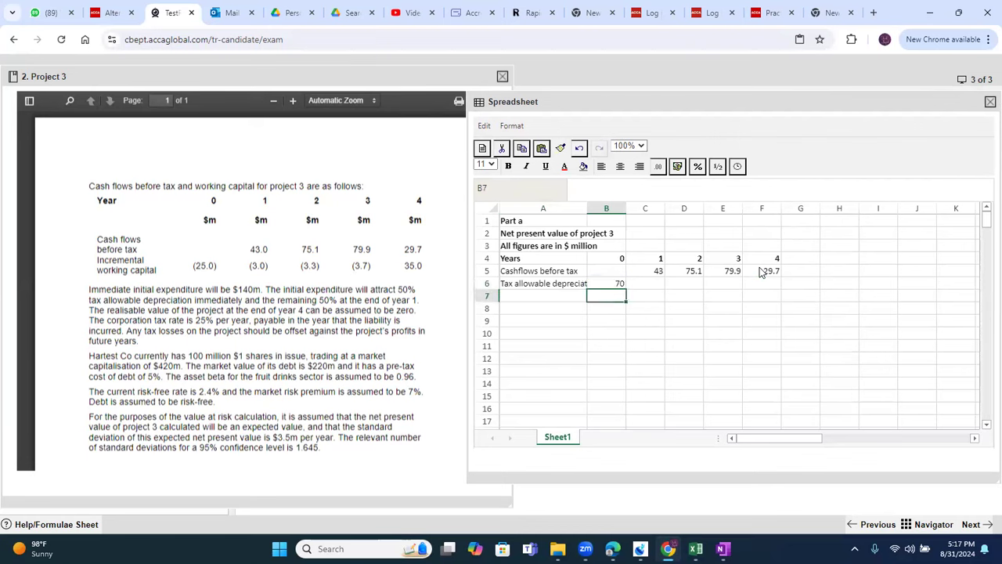
# Step: Copy the year 0 tax allowable depreciation formula from cell B6 to year 1 in cell C6
pyautogui.press('Up')
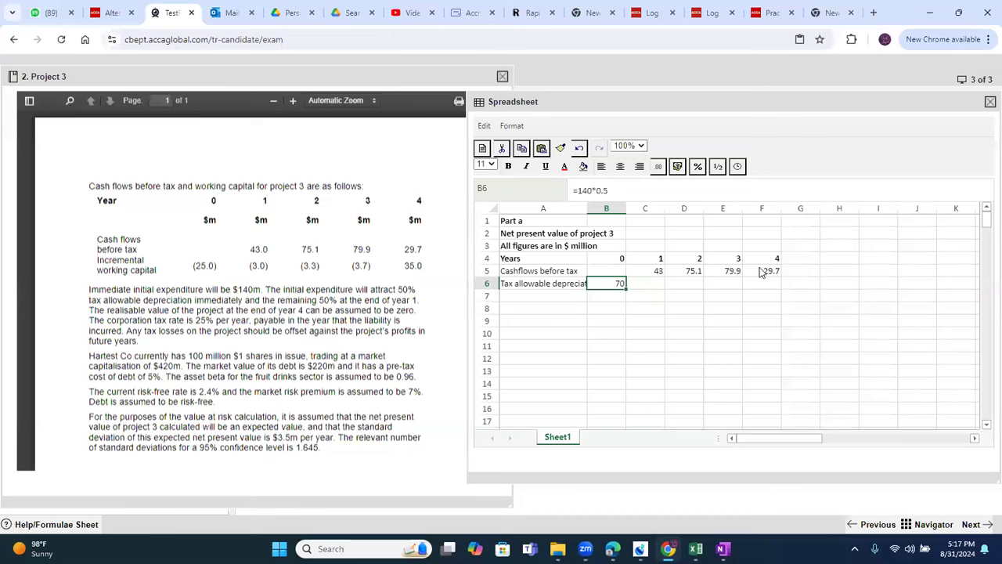
pyautogui.hotkey('ctrl', 'c')
pyautogui.press('Right')
pyautogui.hotkey('ctrl', 'v')
pyautogui.press('Return')
# Step: Enter the label "Taxable profit" in cell A7 and the year 0 formula =B5-B6 in cell B7
pyautogui.press('Left')
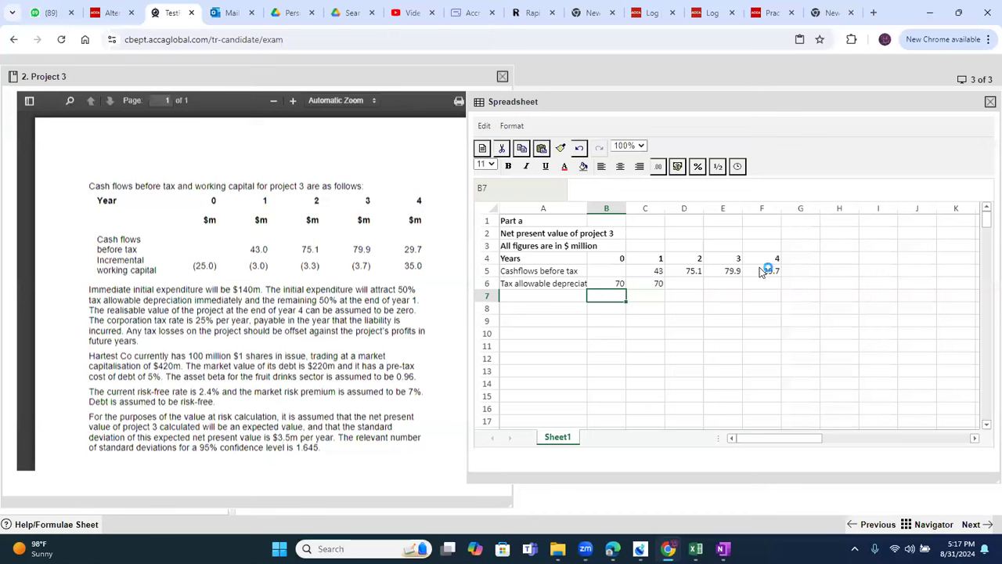
pyautogui.press('Left')
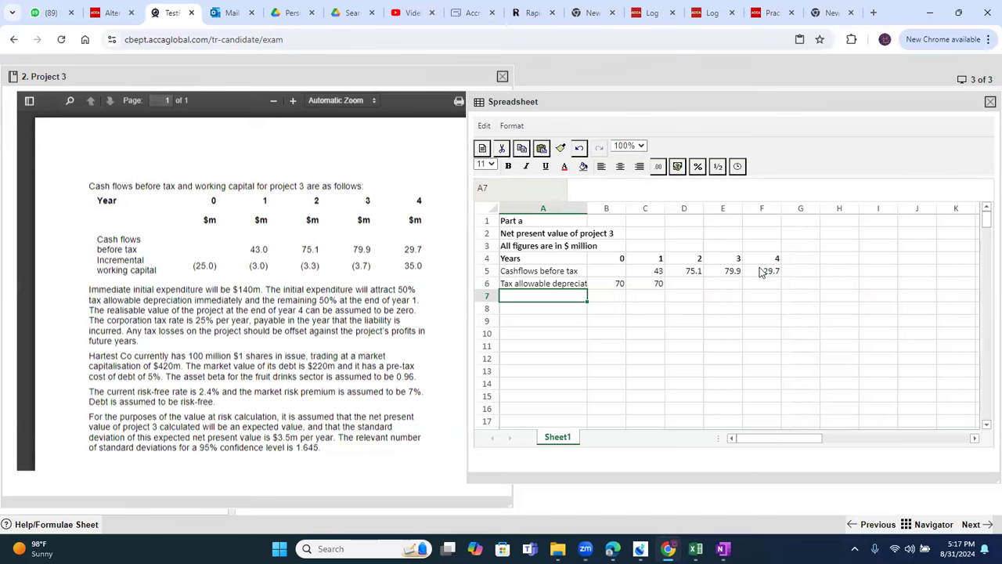
pyautogui.write('Taxable pro')
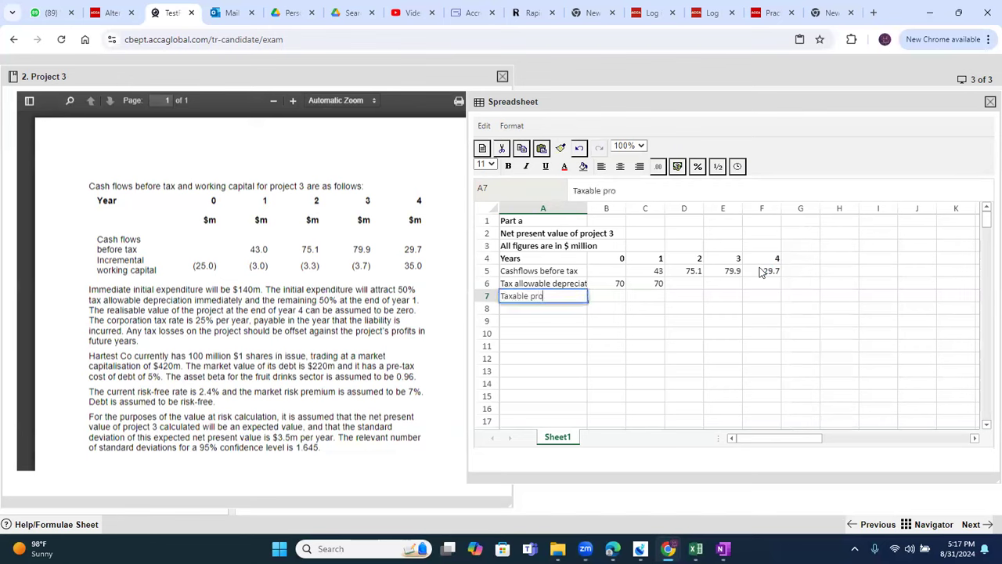
pyautogui.write('fit')
pyautogui.press('Tab')
pyautogui.write('=B6')
pyautogui.press('BackSpace')
pyautogui.write('5-B6')
pyautogui.press('Return')
# Step: Copy the taxable profit formula from cell B7 across years 1 to 4, cells C7 to F7
pyautogui.hotkey('ctrl', 'c')
pyautogui.press('Right')
pyautogui.hotkey('shift', 'Right')
pyautogui.hotkey('shift', 'Right')
pyautogui.hotkey('shift', 'Right')
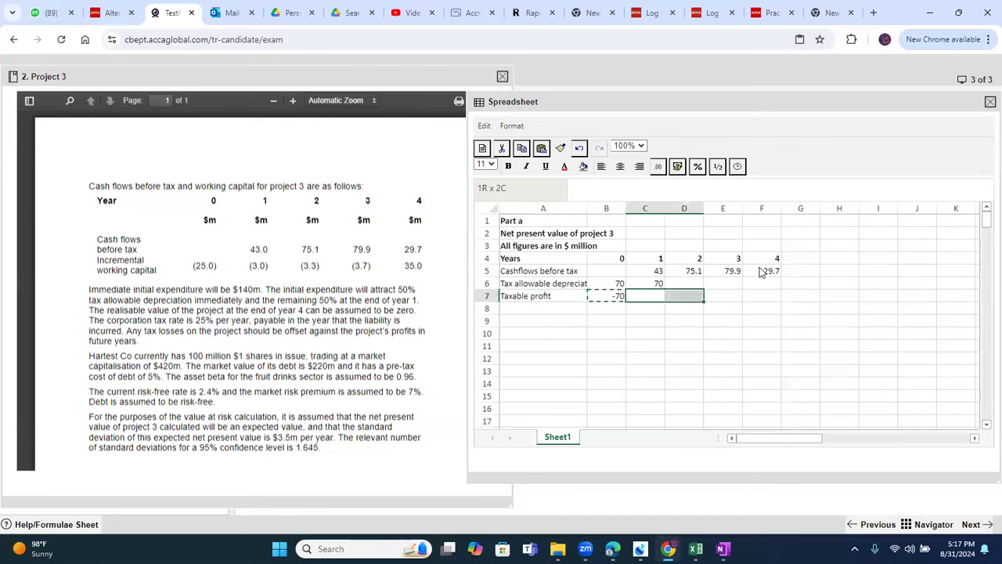
pyautogui.hotkey('ctrl', 'v')
# Step: Make the Taxable profit row, cells A7 to F7, bold
pyautogui.press('Left')
pyautogui.press('Left')
pyautogui.hotkey('shift', 'Right')
pyautogui.hotkey('shift', 'Right')
pyautogui.hotkey('shift', 'Right')
pyautogui.hotkey('shift', 'Right')
pyautogui.hotkey('shift', 'Right')
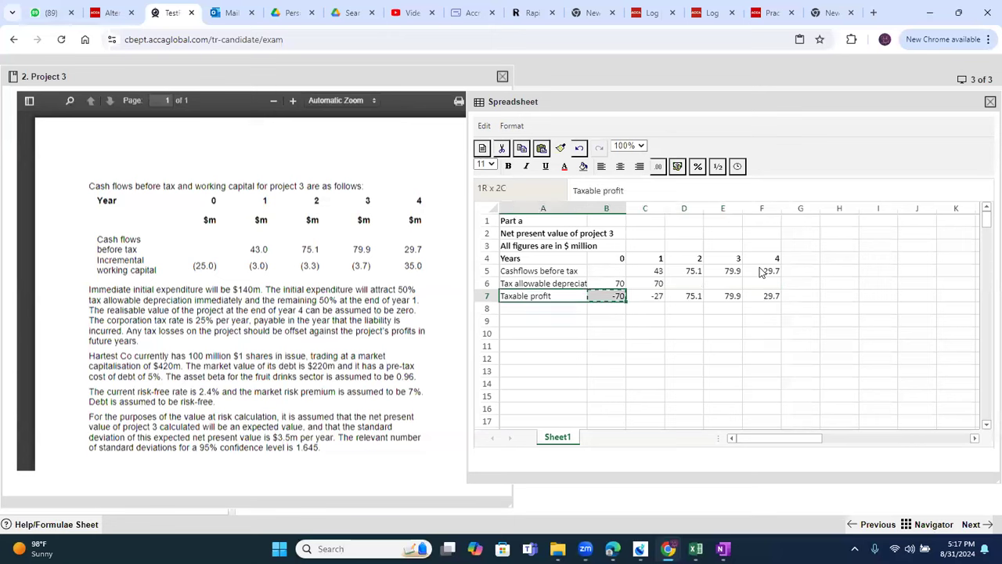
pyautogui.hotkey('ctrl', 'b')
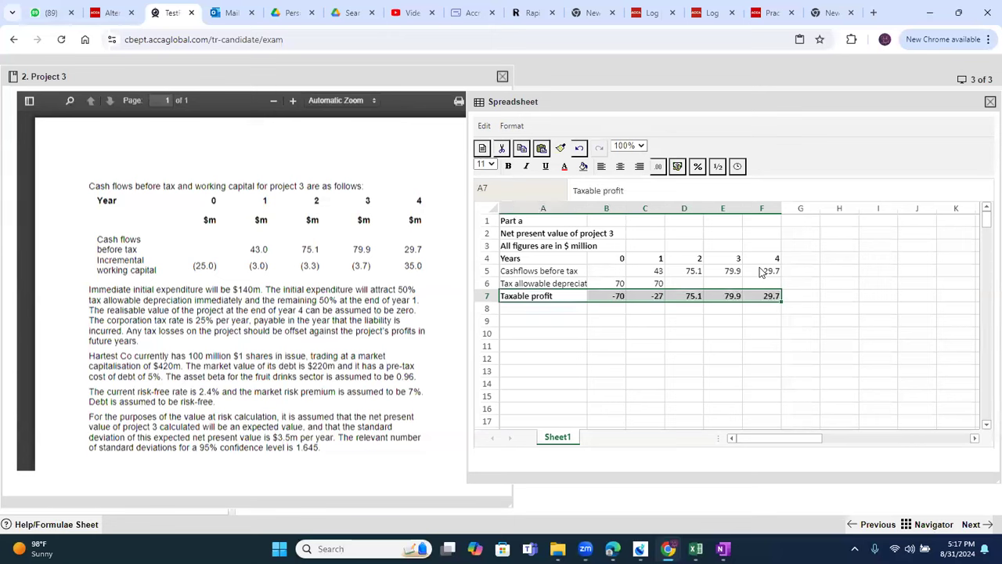
# Step: Enter the row label "tax 25%" in cell A8
pyautogui.press('Down')
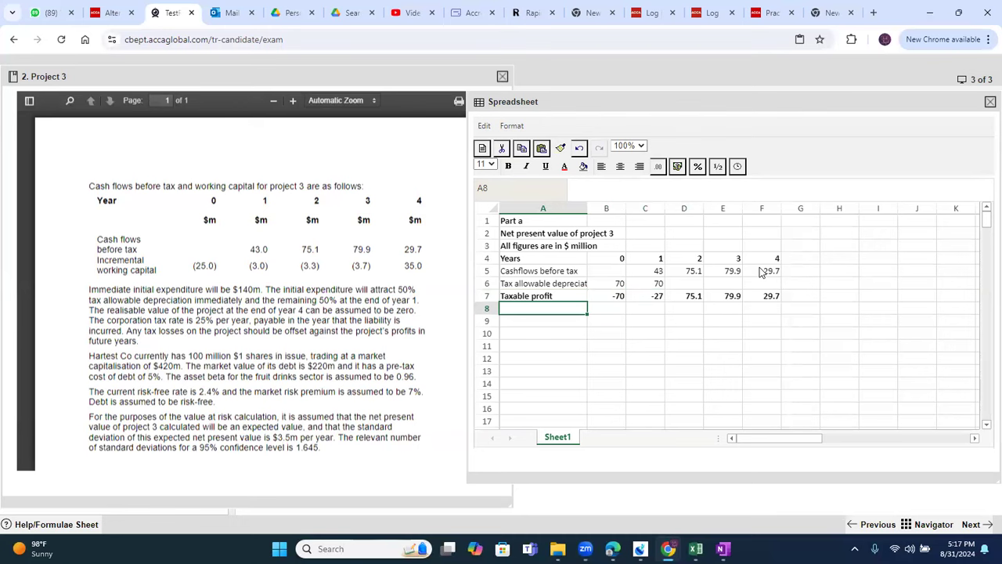
pyautogui.write('tax 25%')
pyautogui.press('Return')
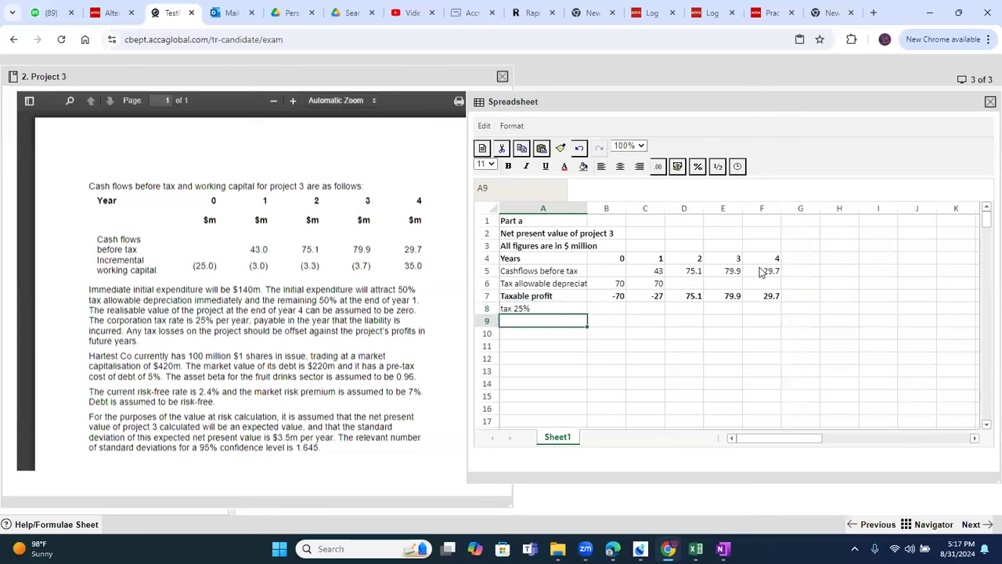
pyautogui.press('Up')
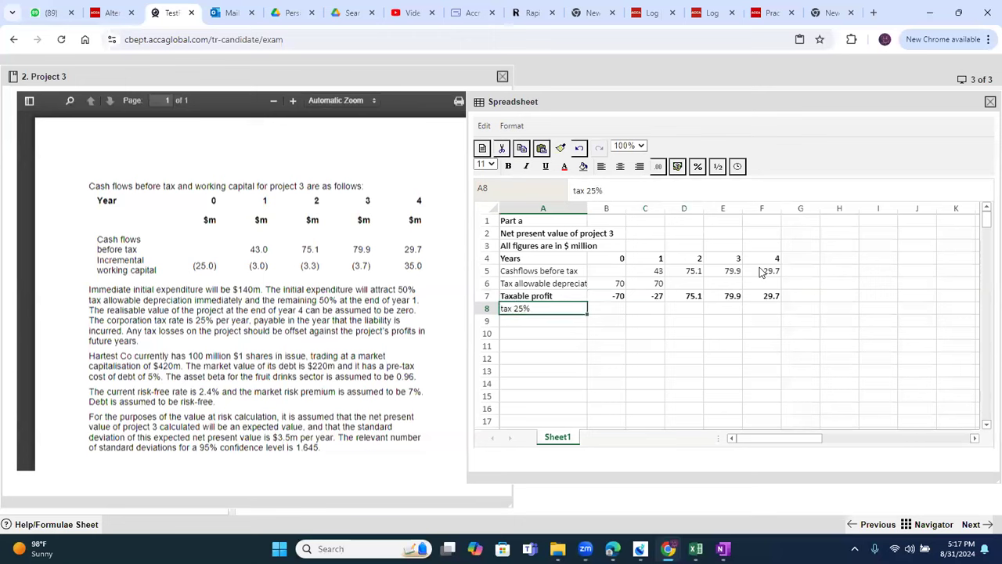
pyautogui.press('Down')
pyautogui.press('Down')
pyautogui.press('Down')
pyautogui.press('Down')
pyautogui.press('Down')
pyautogui.press('Down')
pyautogui.press('Down')
pyautogui.press('Down')
pyautogui.press('Down')
pyautogui.press('Down')
pyautogui.press('Down')
pyautogui.press('Down')
pyautogui.press('Down')
pyautogui.press('Down')
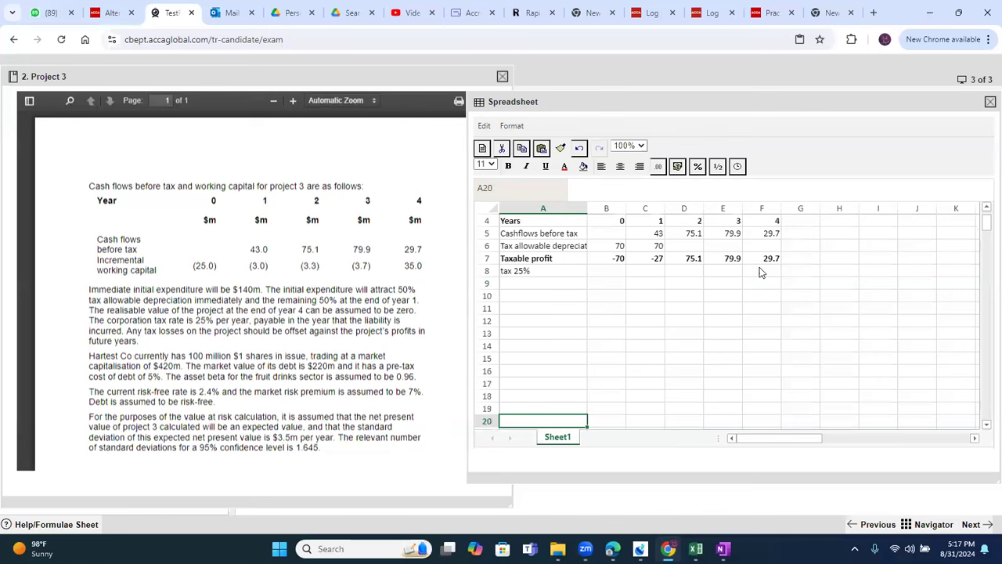
pyautogui.press('Down')
# Step: Copy the "All figures are in $ million" note and Years header, cells A3 to F4, to the empty area starting at cell A43
pyautogui.press('Up')
pyautogui.press('Up')
pyautogui.press('Up')
pyautogui.press('Up')
pyautogui.press('Up')
pyautogui.press('Up')
pyautogui.press('Up')
pyautogui.press('Up')
pyautogui.press('Up')
pyautogui.press('Up')
pyautogui.press('Up')
pyautogui.press('Up')
pyautogui.press('Up')
pyautogui.press('Up')
pyautogui.press('Up')
pyautogui.press('Up')
pyautogui.press('Up')
pyautogui.press('Up')
pyautogui.press('Up')
pyautogui.press('Up')
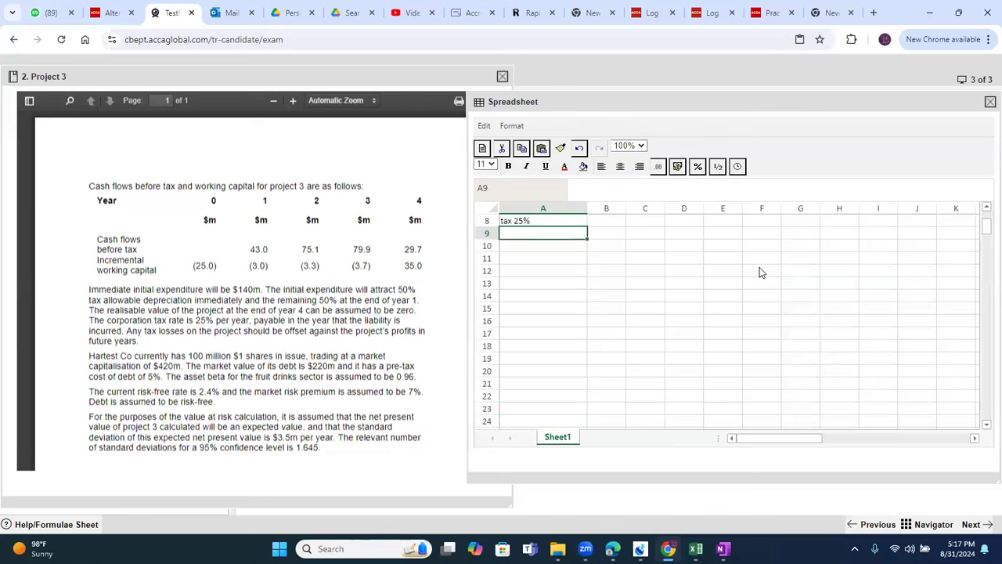
pyautogui.press('Down')
pyautogui.press('Down')
pyautogui.hotkey('shift', 'Down')
pyautogui.hotkey('shift', 'Down')
pyautogui.hotkey('shift', 'Up')
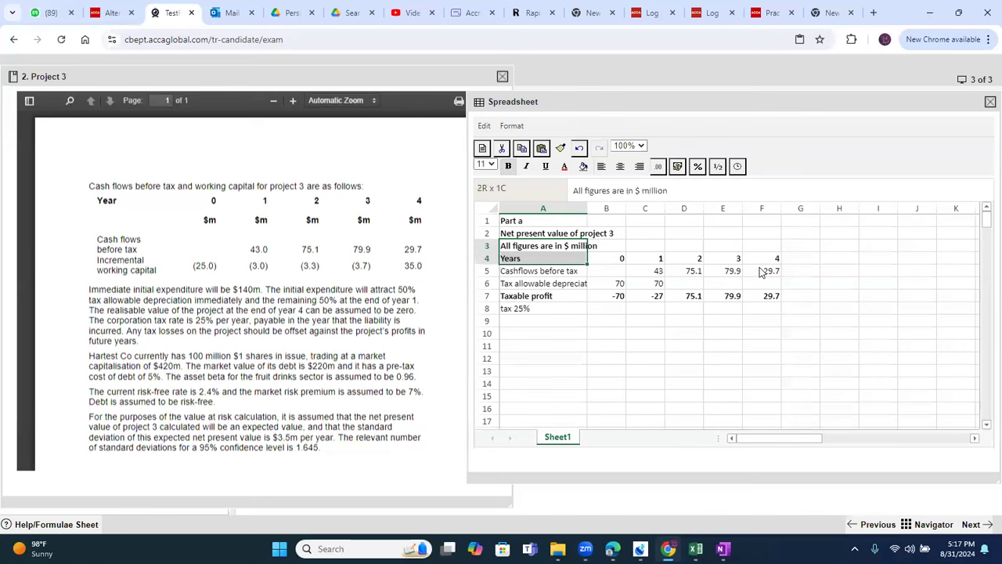
pyautogui.hotkey('shift', 'Right')
pyautogui.hotkey('shift', 'Right')
pyautogui.hotkey('shift', 'Right')
pyautogui.hotkey('shift', 'Right')
pyautogui.hotkey('shift', 'Right')
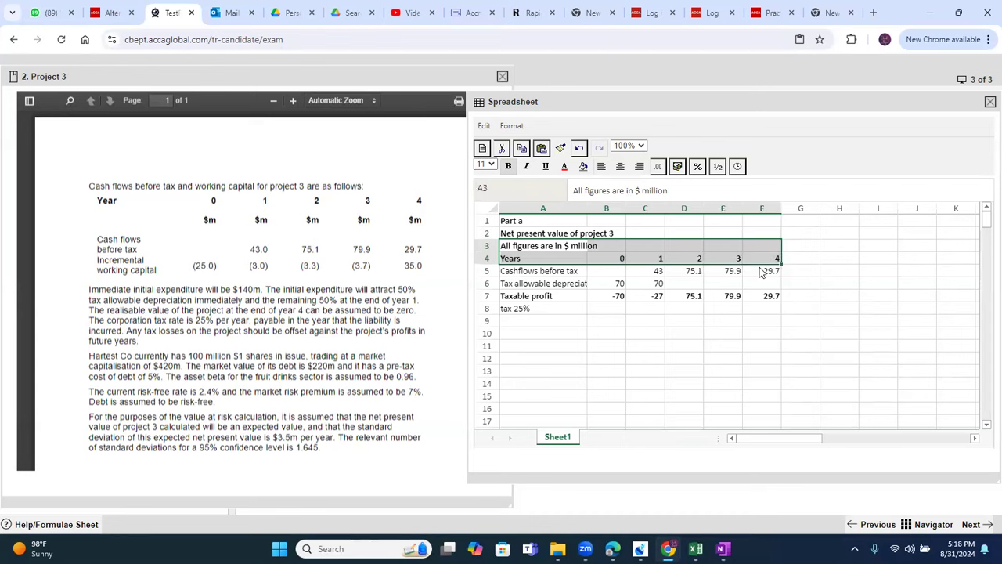
pyautogui.press('Down')
pyautogui.press('Down')
pyautogui.press('Down')
pyautogui.press('Down')
pyautogui.press('Down')
pyautogui.press('Down')
pyautogui.press('Down')
pyautogui.press('Down')
pyautogui.press('Down')
pyautogui.press('Down')
pyautogui.press('Down')
pyautogui.press('Down')
pyautogui.press('Down')
pyautogui.press('Down')
pyautogui.press('Down')
pyautogui.press('Down')
pyautogui.press('Down')
pyautogui.press('Down')
pyautogui.press('Down')
pyautogui.press('Down')
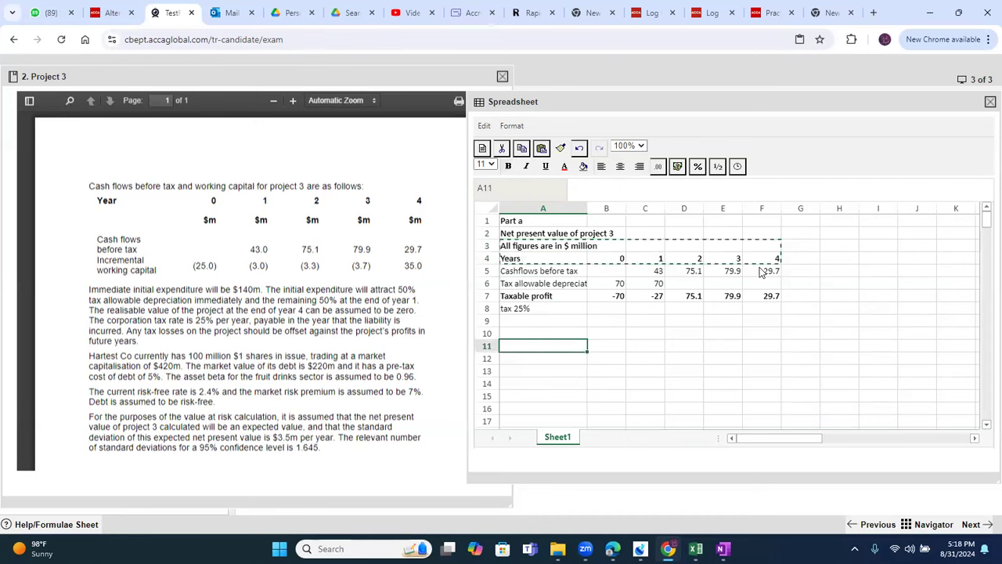
pyautogui.press('Up')
pyautogui.press('Up')
pyautogui.press('Up')
pyautogui.press('Up')
pyautogui.press('Down')
pyautogui.press('Down')
pyautogui.press('Down')
pyautogui.press('Down')
pyautogui.press('Down')
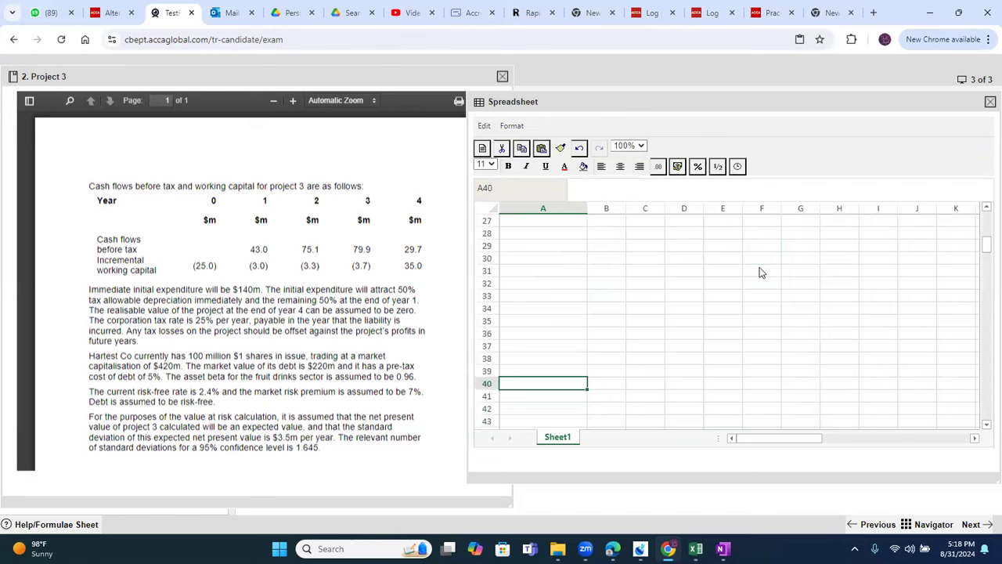
pyautogui.hotkey('ctrl', 'v')
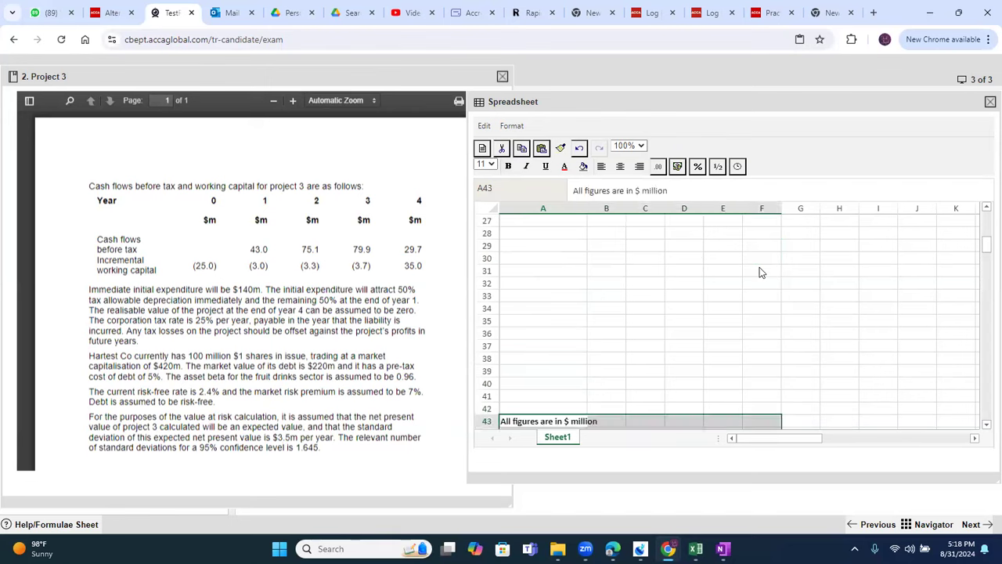
# Step: Enter the heading "workings" in cell A42 above the copied header rows
pyautogui.press('Up')
pyautogui.write('wio')
pyautogui.press('BackSpace')
pyautogui.press('BackSpace')
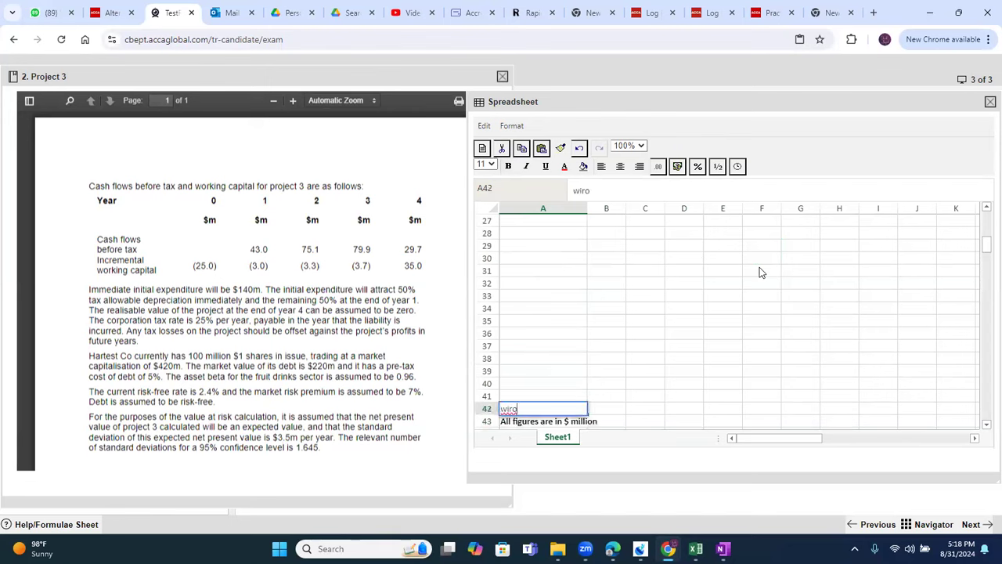
pyautogui.write('orkings')
pyautogui.press('Return')
# Step: Link cell A45 below the copied Years header to the Taxable profit label with the formula =A7
pyautogui.press('Down')
pyautogui.hotkey('ctrl', 'v')
pyautogui.press('Down')
pyautogui.write('=a')
pyautogui.press('Return')
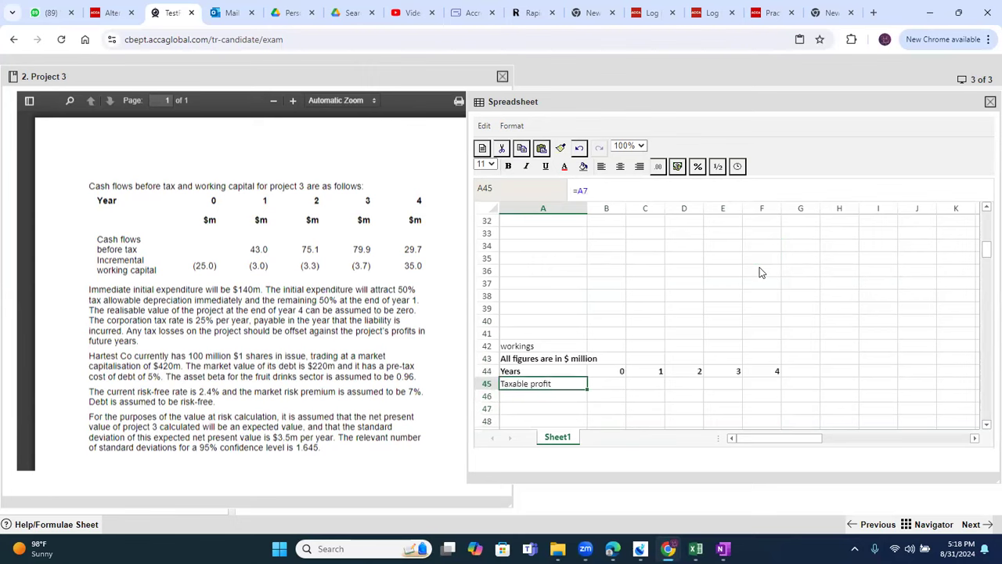
# Step: Copy the link formula from cell A45 across cells B45 to F45 to bring in each year's taxable profit
pyautogui.hotkey('ctrl', 'c')
pyautogui.press('Right')
pyautogui.hotkey('shift', 'Right')
pyautogui.hotkey('shift', 'Right')
pyautogui.hotkey('shift', 'Right')
pyautogui.hotkey('shift', 'Right')
pyautogui.hotkey('ctrl', 'v')
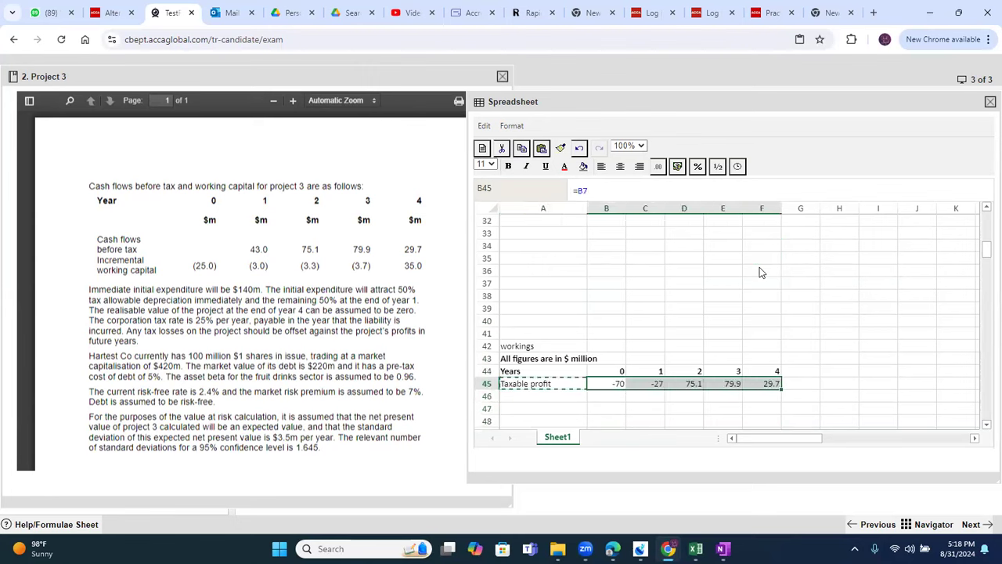
# Step: Enter the label "Carry forward losses" in cell A46 and the year 0 amount 70 in cell B46
pyautogui.press('Down')
pyautogui.press('Left')
pyautogui.write('Carry forward losses0')
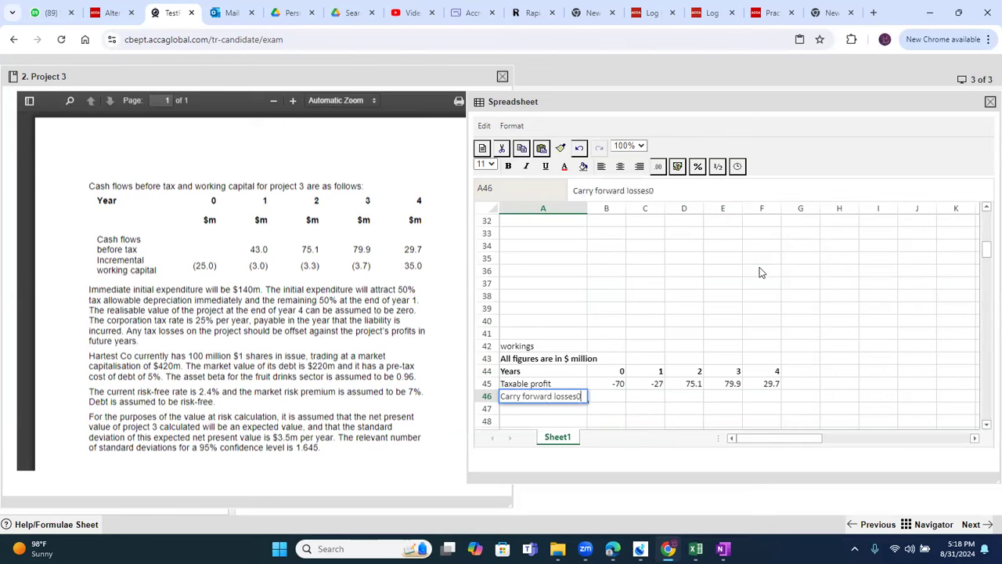
pyautogui.press('BackSpace')
pyautogui.write(':')
pyautogui.write('-70')
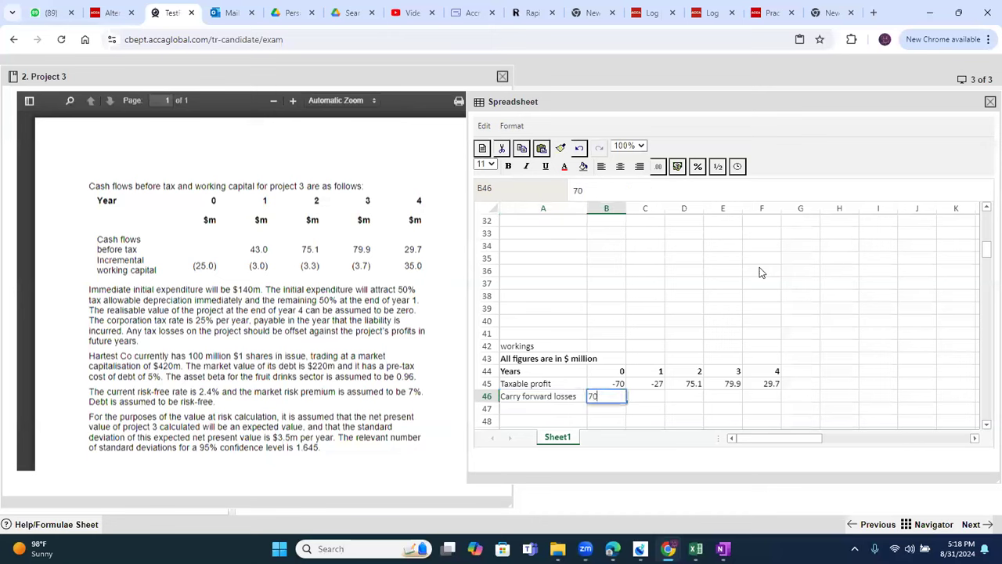
pyautogui.press('Tab')
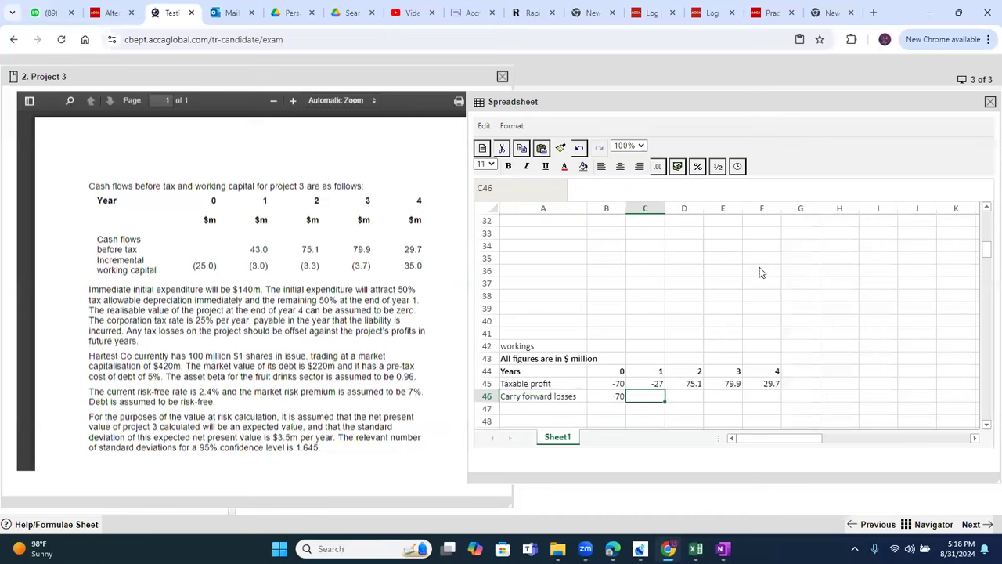
# Step: Enter 27 as year 1's carried forward loss in cell C46 and the formula =B46-C46 for year 2 in D46
pyautogui.write('27')
pyautogui.press('Tab')
pyautogui.write('=')
pyautogui.press('Left')
pyautogui.press('Left')
pyautogui.write('-')
pyautogui.press('Left')
pyautogui.press('Return')
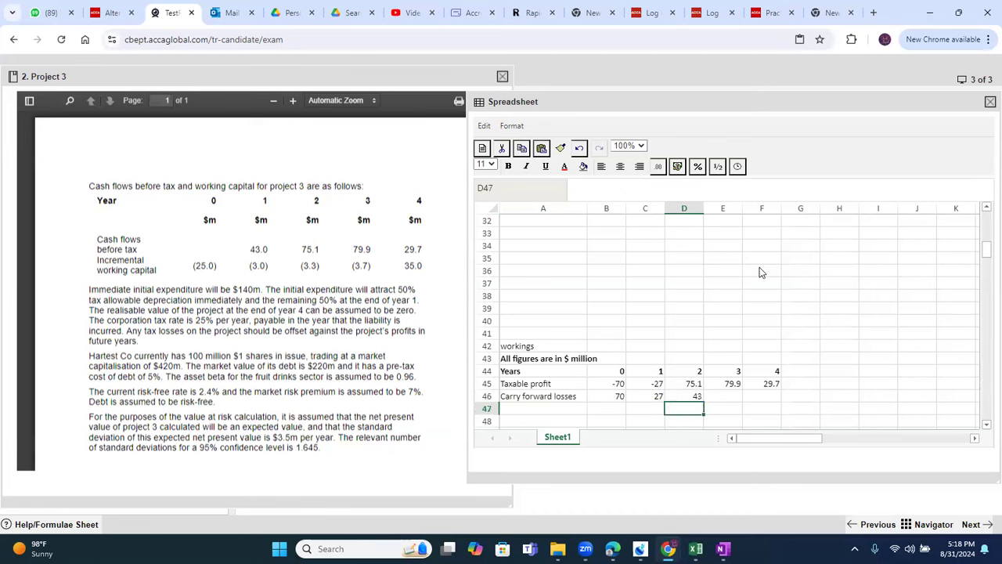
# Step: Add a "Taxable profit" label in cell A47 and calculate year 0 in B47 with the formula =B46+B45
pyautogui.press('Left')
pyautogui.press('Left')
pyautogui.press('Left')
pyautogui.press('Down')
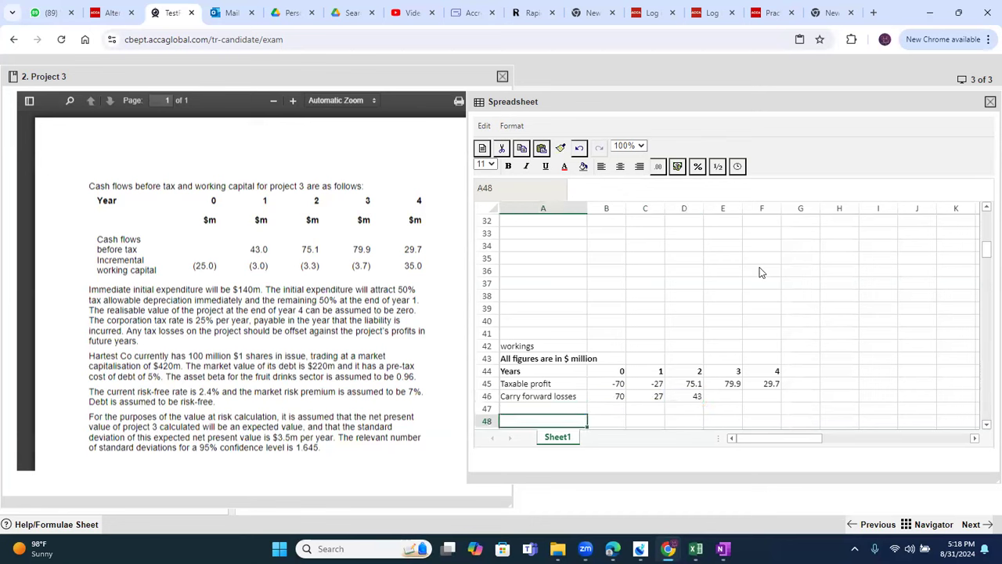
pyautogui.press('Up')
pyautogui.write('Taxable profit')
pyautogui.press('Tab')
pyautogui.write('=B46+B46')
pyautogui.press('BackSpace')
pyautogui.write('5')
pyautogui.press('Return')
# Step: Copy the taxable profit formula from cell B47 across C47 to F47 for years 1 to 4
pyautogui.hotkey('ctrl', 'c')
pyautogui.press('Right')
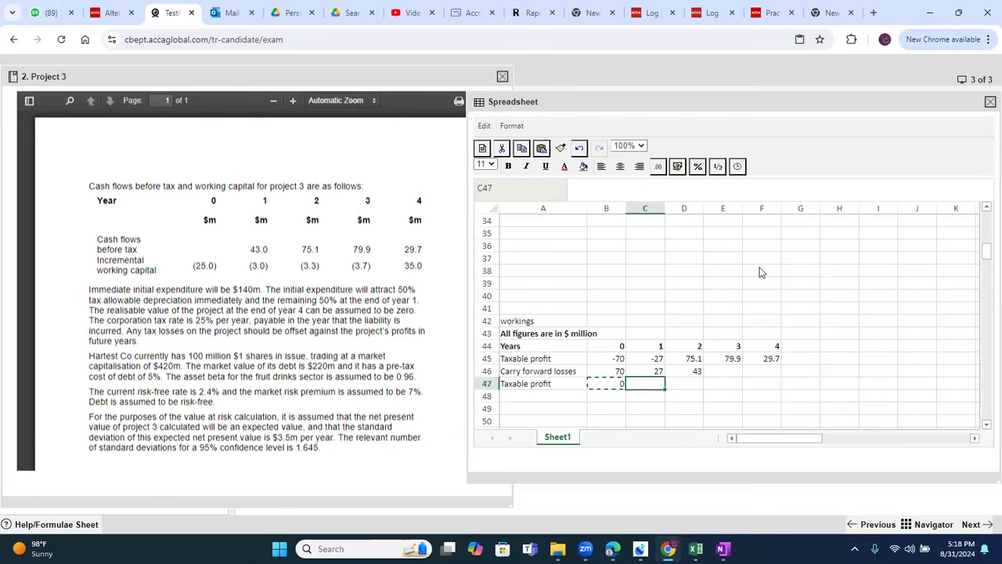
pyautogui.hotkey('shift', 'Right')
pyautogui.hotkey('shift', 'Right')
pyautogui.hotkey('shift', 'Right')
pyautogui.hotkey('ctrl', 'v')
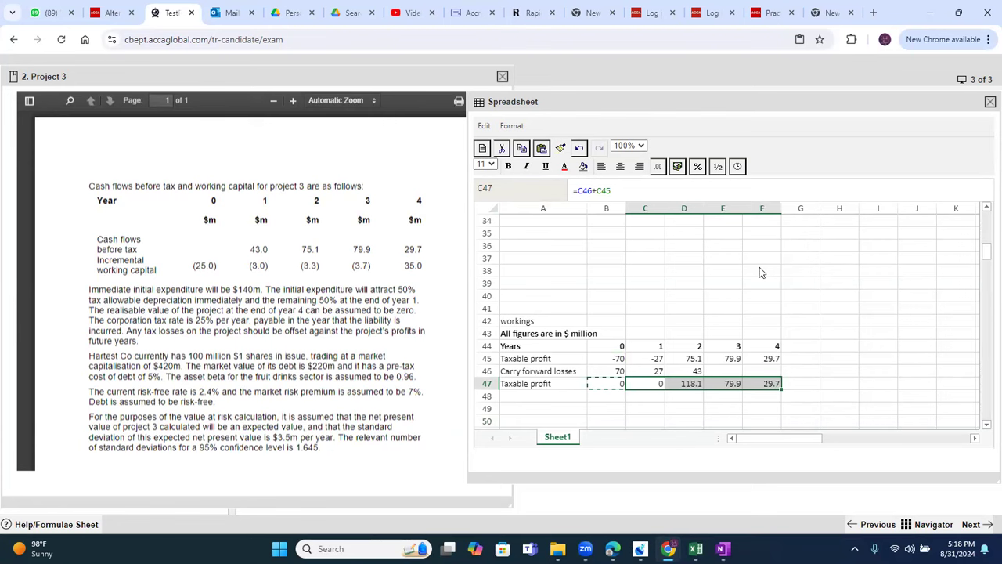
pyautogui.press('Escape')
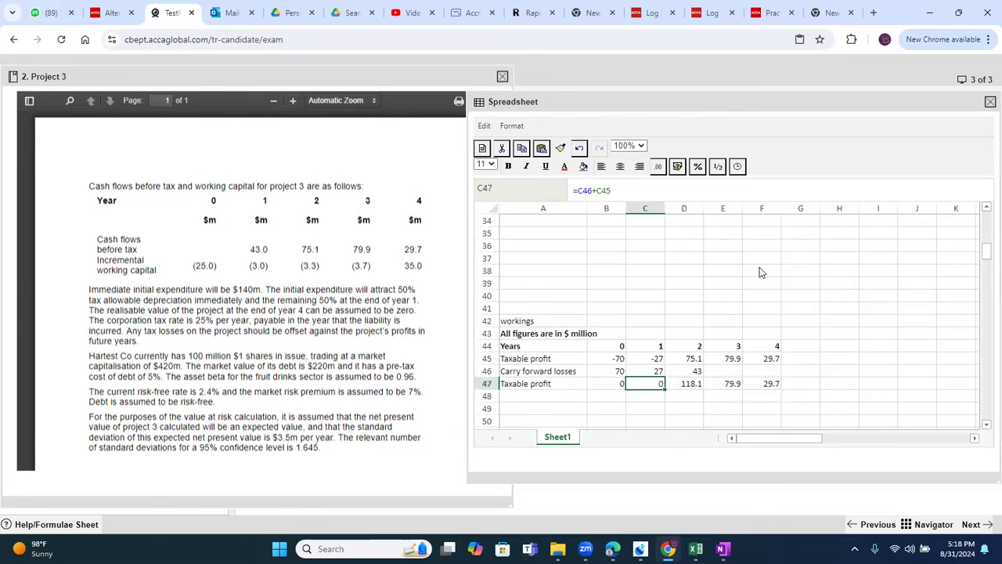
# Step: Check the formula in D46 and clear the carried forward loss entries in cells C46 and D46
pyautogui.doubleClick(687, 371)
pyautogui.press('Escape')
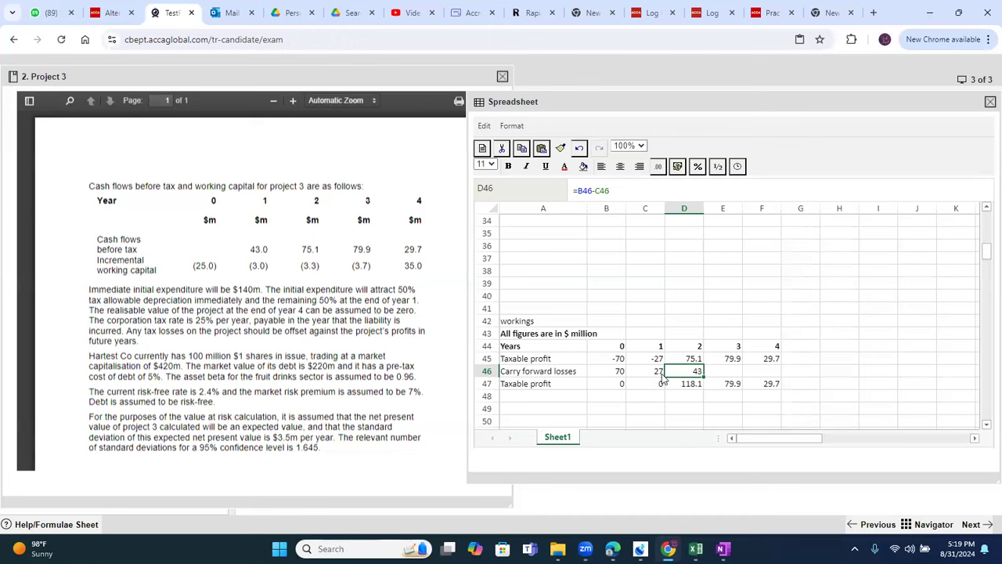
pyautogui.moveTo(987, 250)
pyautogui.mouseDown()
pyautogui.moveTo(986, 206)
pyautogui.moveTo(988, 247)
pyautogui.mouseUp()
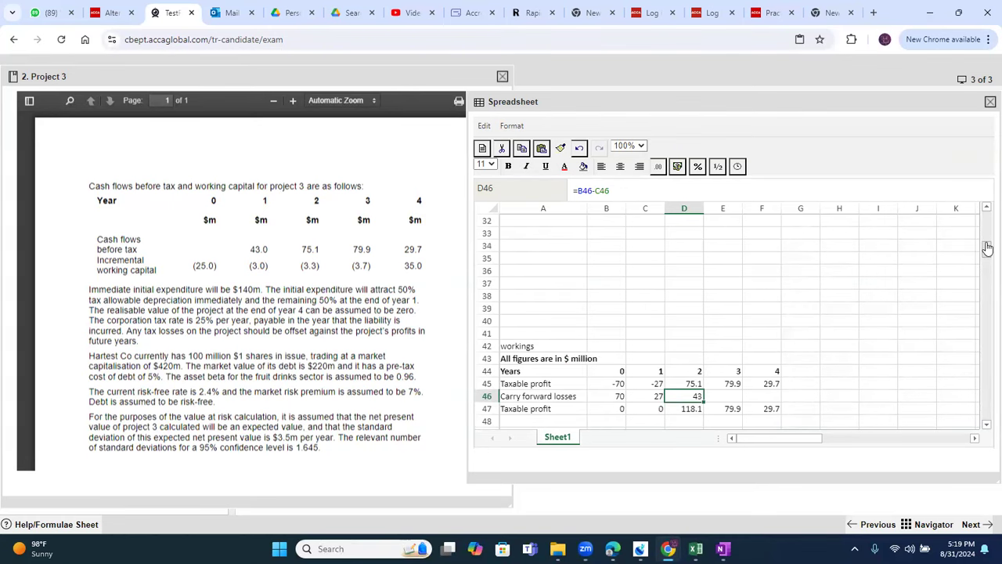
pyautogui.press('Left')
pyautogui.press('Delete')
pyautogui.press('Right')
pyautogui.press('Delete')
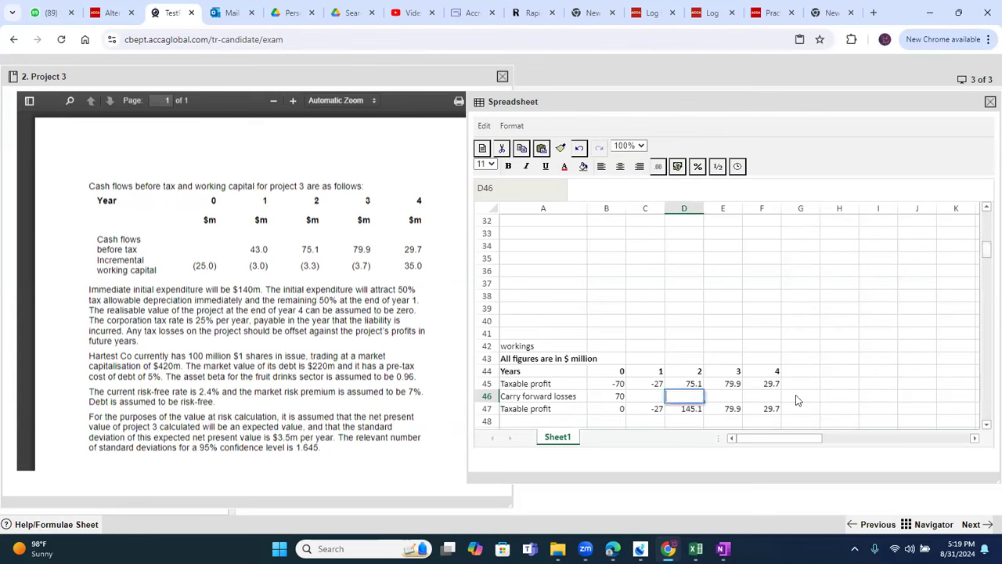
# Step: Enter carried forward losses of 27 for year 1 in cell C46 and -75.1 for year 2 in D46
pyautogui.press('Left')
pyautogui.write('27')
pyautogui.press('Return')
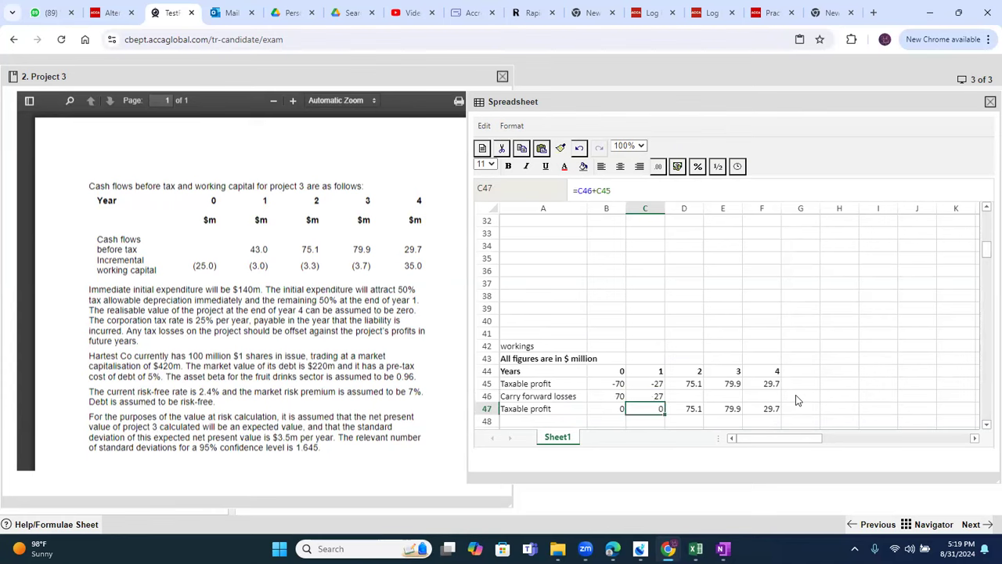
pyautogui.press('Up')
pyautogui.press('Right')
pyautogui.write('75.')
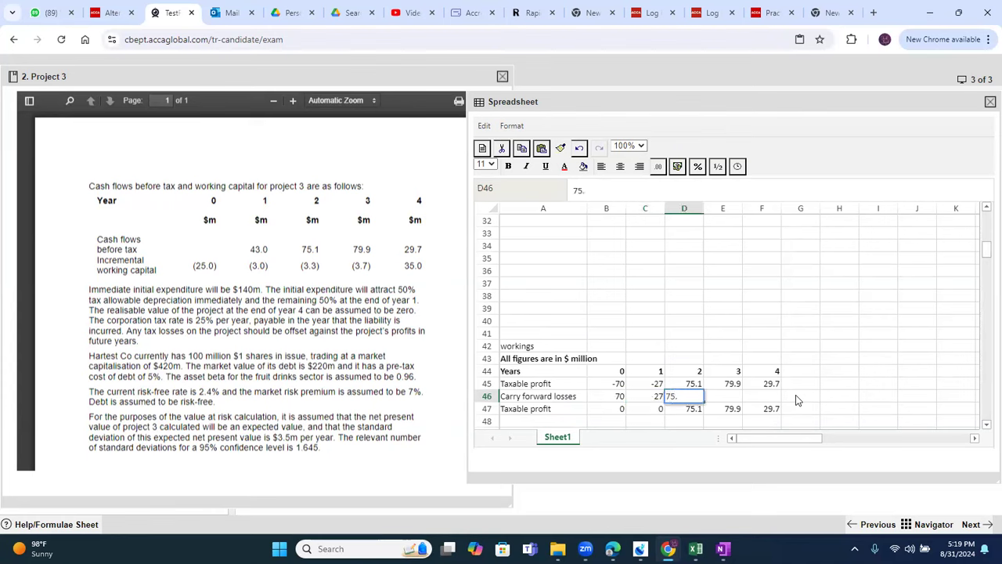
pyautogui.press('BackSpace')
pyautogui.press('BackSpace')
pyautogui.press('BackSpace')
pyautogui.write('-75.1')
pyautogui.press('Return')
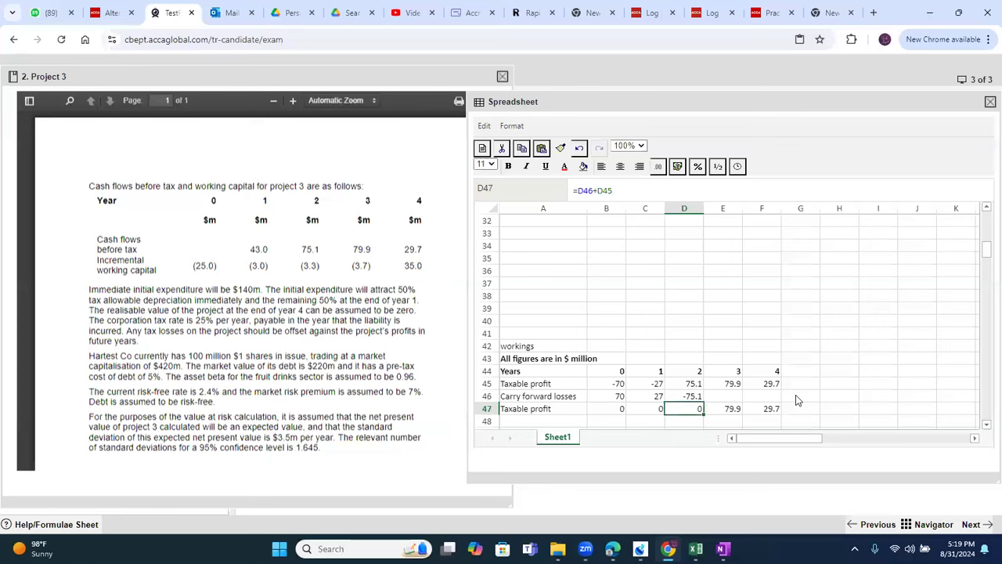
# Step: Calculate year 3's carried forward loss in cell E46 with the formula =B46+C46+D46
pyautogui.press('Up')
pyautogui.press('Right')
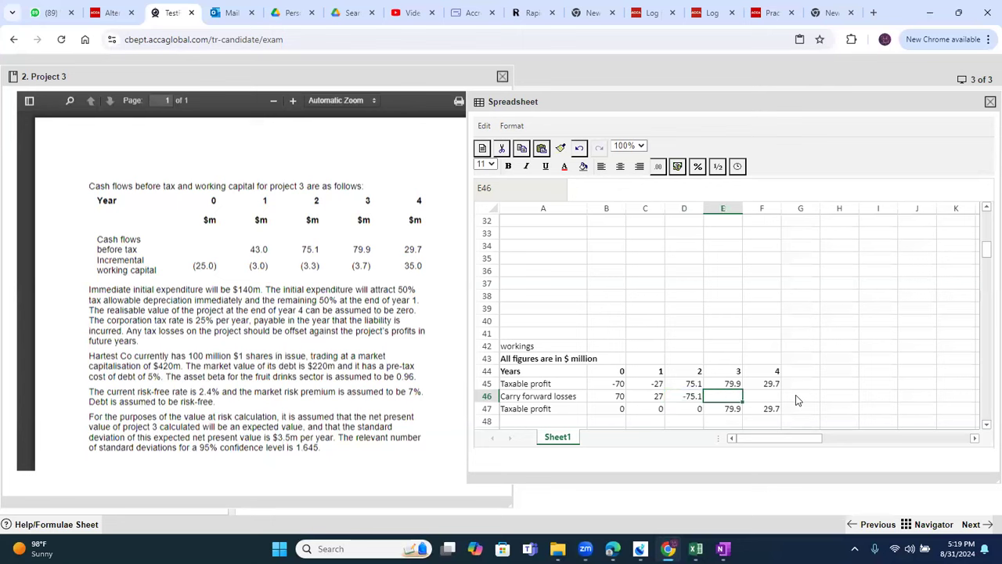
pyautogui.write('=')
pyautogui.press('Left')
pyautogui.press('Left')
pyautogui.press('Left')
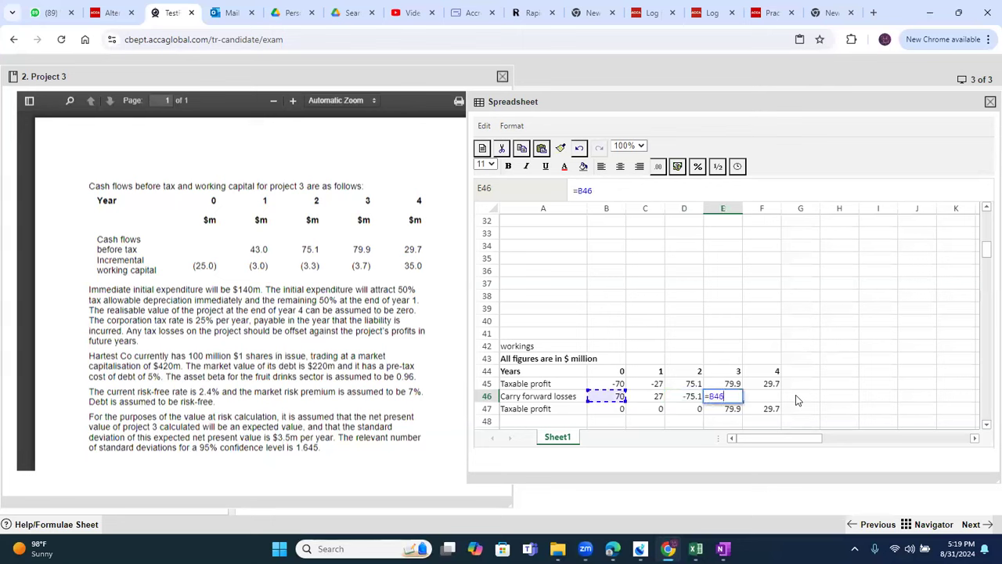
pyautogui.write('+')
pyautogui.press('Left')
pyautogui.press('Left')
pyautogui.write('+')
pyautogui.press('Left')
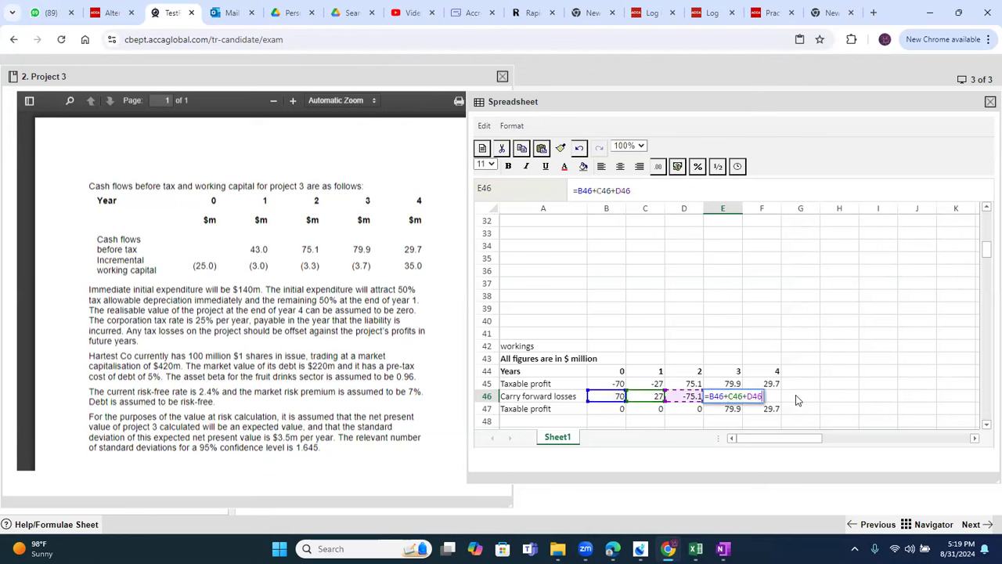
pyautogui.press('Return')
pyautogui.press('Up')
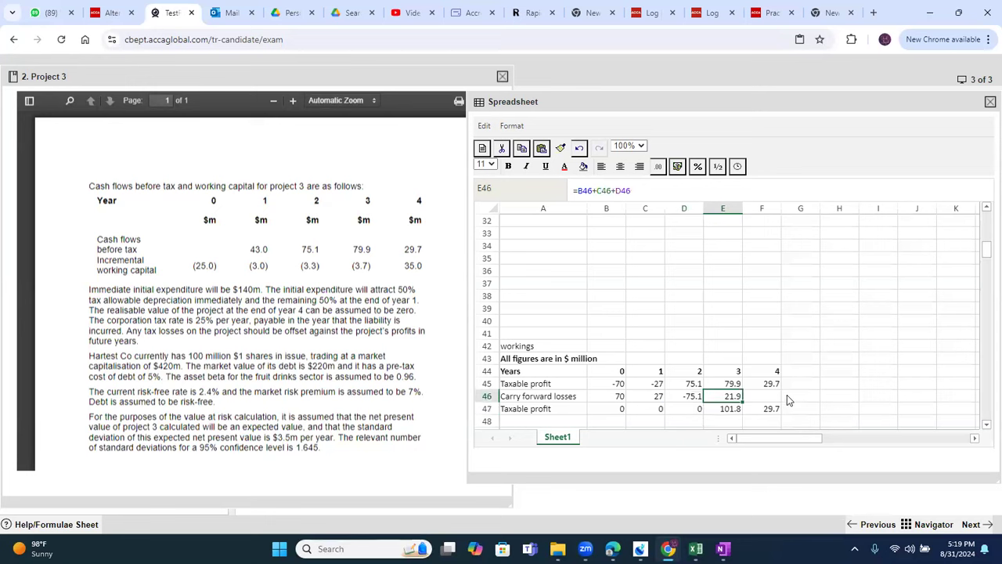
# Step: Replace the year 3 carried forward loss formula in cell E46 with =-B46-C46-D46
pyautogui.press('BackSpace')
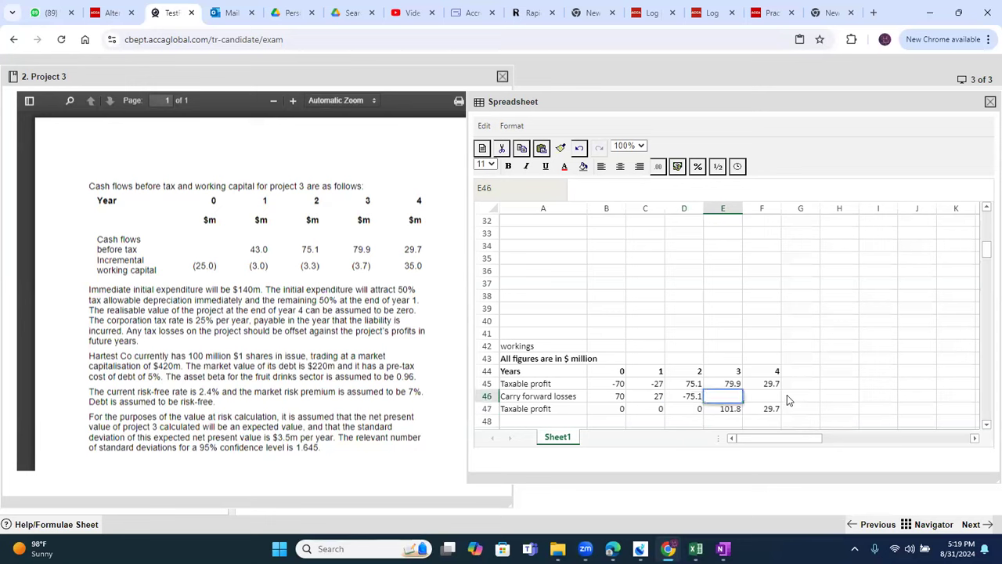
pyautogui.write('=-')
pyautogui.press('Left')
pyautogui.press('Left')
pyautogui.press('Left')
pyautogui.write('-')
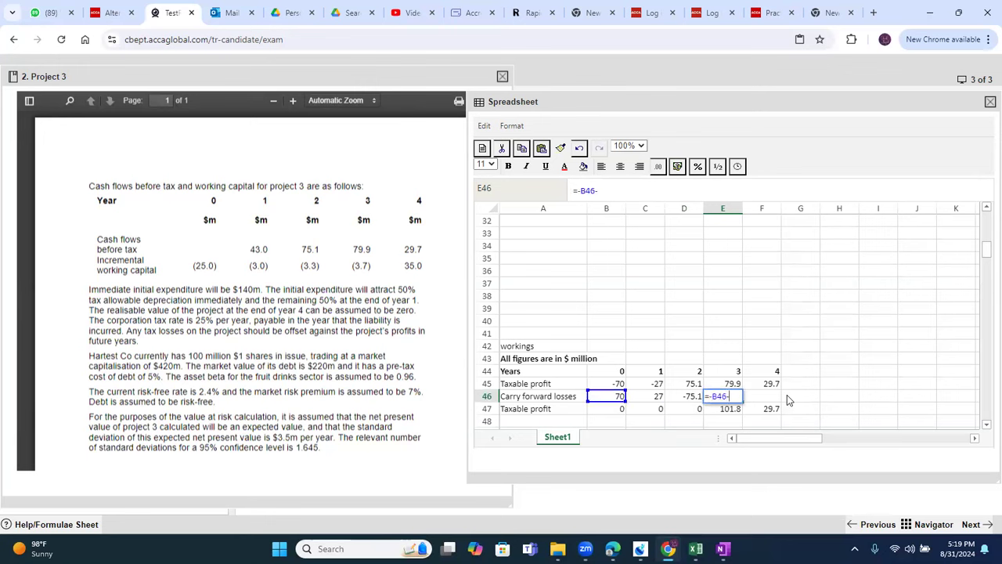
pyautogui.press('Right')
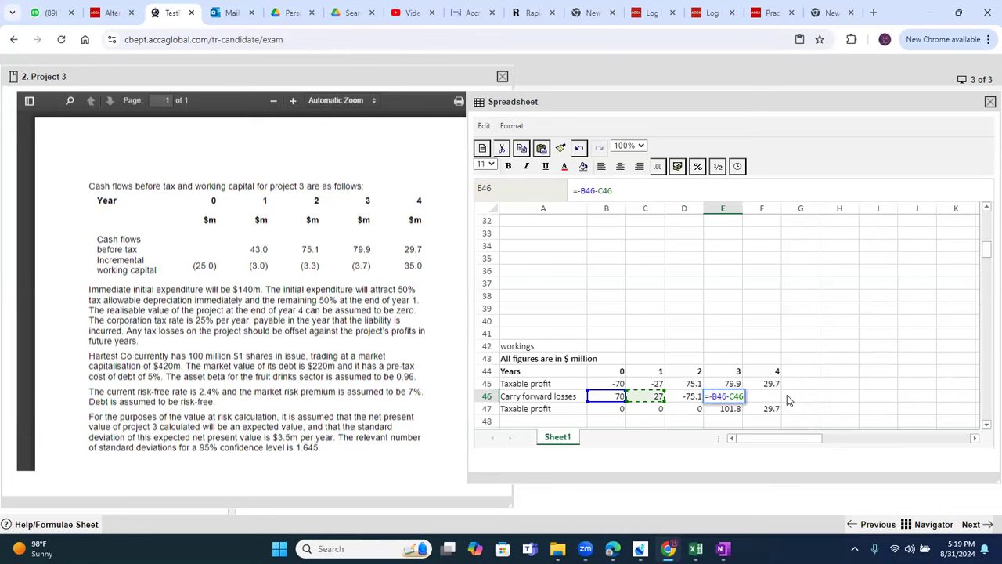
pyautogui.write('-')
pyautogui.press('Right')
pyautogui.press('Return')
pyautogui.press('Down')
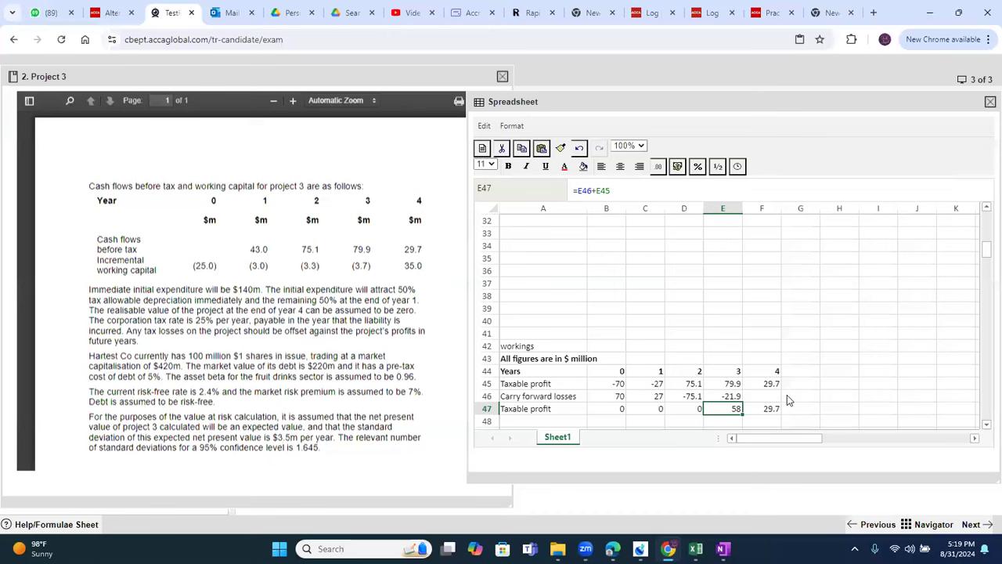
# Step: Enter the label "tax 25%" in cell A48 below the workings' second Taxable profit row
pyautogui.press('Left')
pyautogui.press('Left')
pyautogui.press('Down')
pyautogui.press('Down')
pyautogui.press('Down')
pyautogui.press('Down')
pyautogui.press('Up')
pyautogui.press('Up')
pyautogui.press('Up')
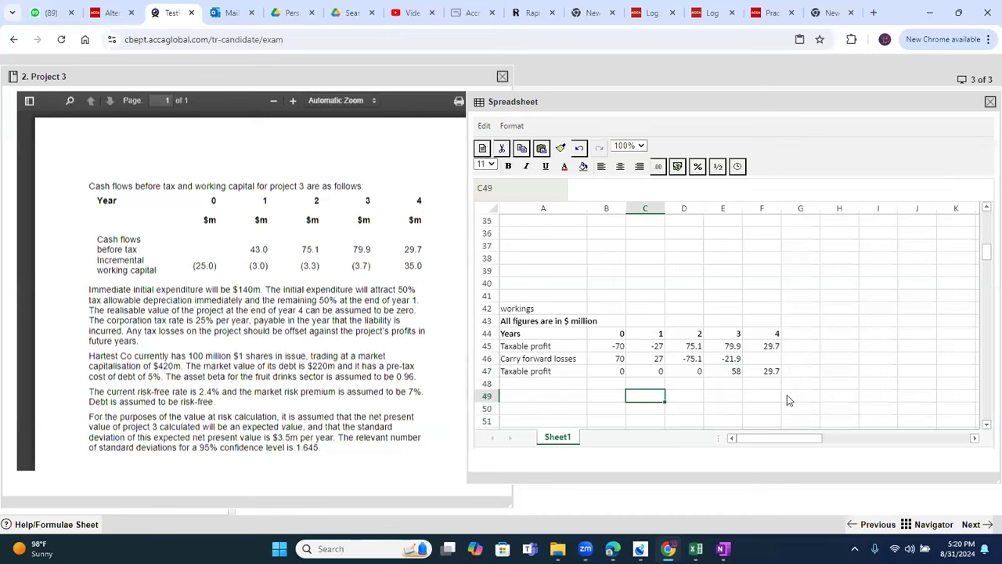
pyautogui.press('Left')
pyautogui.press('Left')
pyautogui.write('tax 25%')
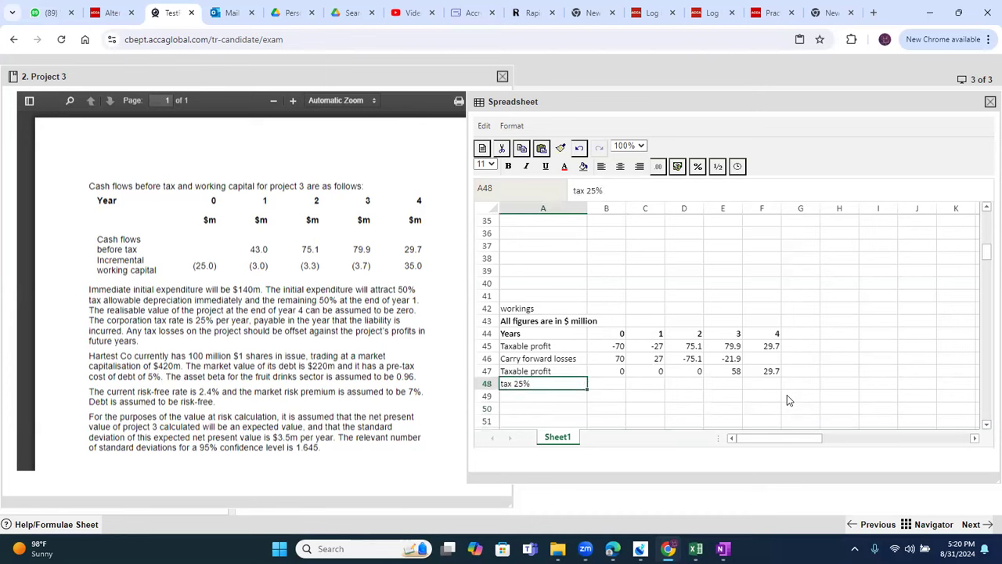
# Step: Calculate the year 0 tax in cell B48 with the formula =-B47*25%
pyautogui.press('Tab')
pyautogui.write('=')
pyautogui.press('Up')
pyautogui.press('BackSpace')
pyautogui.write('-')
pyautogui.press('Up')
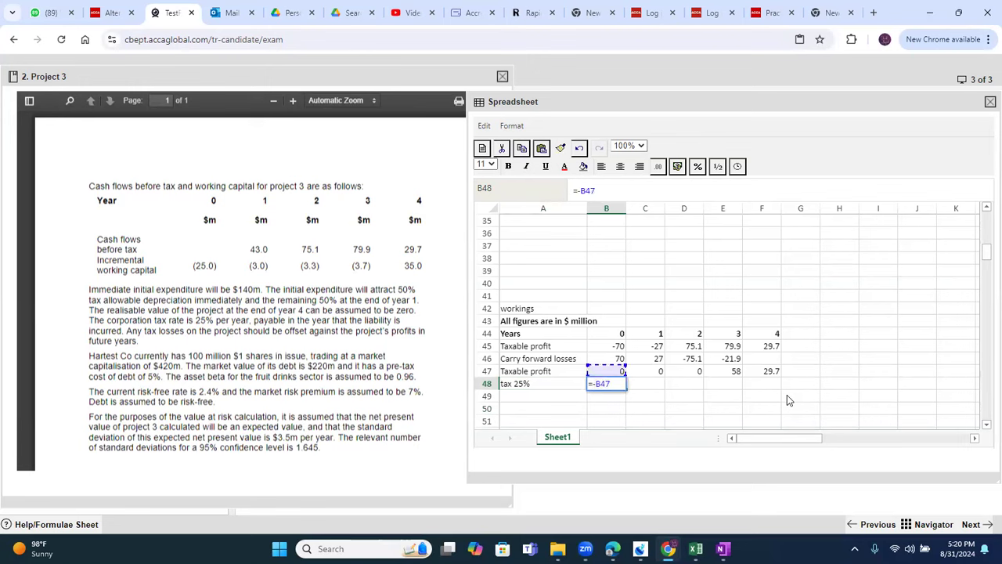
pyautogui.write('*25%')
pyautogui.press('Return')
pyautogui.press('Up')
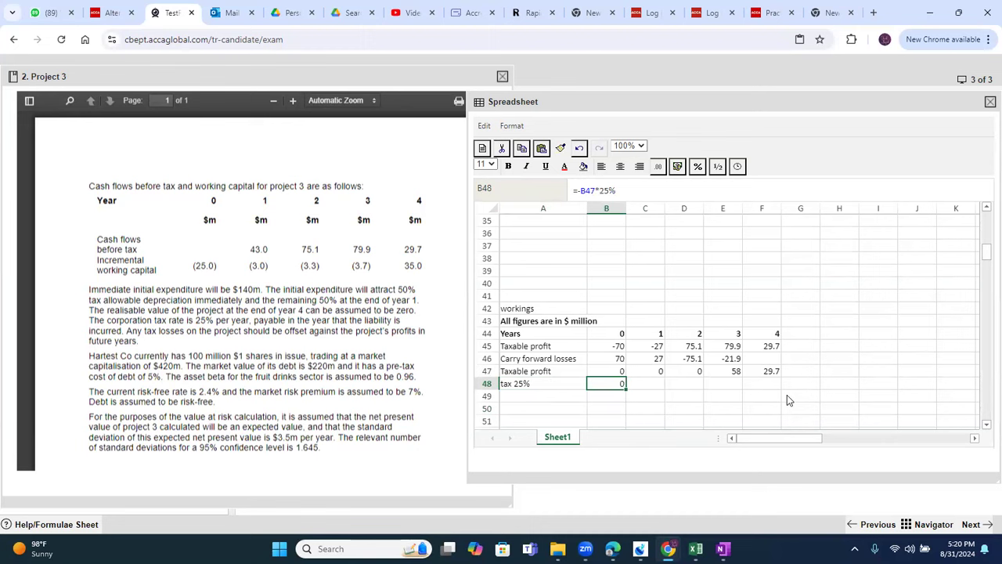
# Step: Copy the tax formula from cell B48 across C48 to F48 for years 1 to 4
pyautogui.hotkey('ctrl', 'c')
pyautogui.hotkey('shift', 'Right')
pyautogui.hotkey('shift', 'Right')
pyautogui.hotkey('shift', 'Right')
pyautogui.hotkey('shift', 'Right')
pyautogui.hotkey('ctrl', 'v')
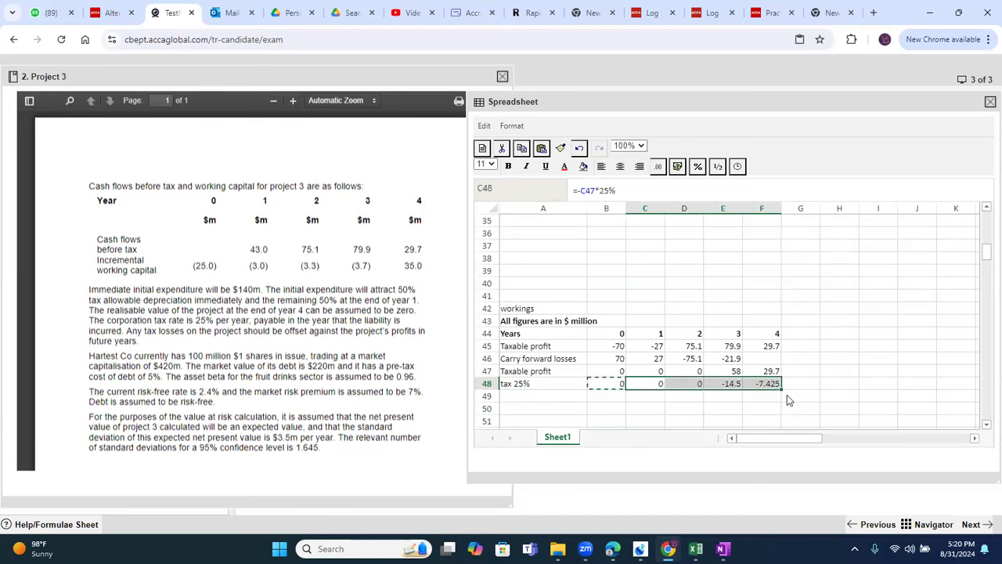
# Step: Link the tax label in cell A8 of the main net present value table to the workings with =A48
pyautogui.press('Home')
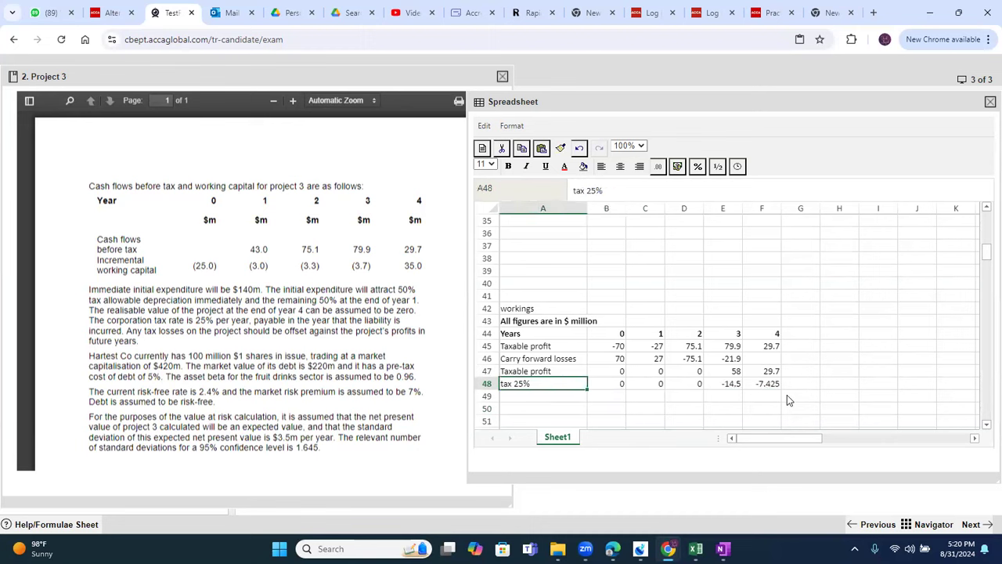
pyautogui.press('Up')
pyautogui.press('Up')
pyautogui.press('Up')
pyautogui.press('Up')
pyautogui.press('Up')
pyautogui.press('Up')
pyautogui.press('Up')
pyautogui.press('Up')
pyautogui.press('Up')
pyautogui.press('Up')
pyautogui.press('Up')
pyautogui.press('Up')
pyautogui.press('Up')
pyautogui.press('Up')
pyautogui.press('Up')
pyautogui.press('Up')
pyautogui.press('Up')
pyautogui.press('Up')
pyautogui.press('Up')
pyautogui.press('Up')
pyautogui.press('Up')
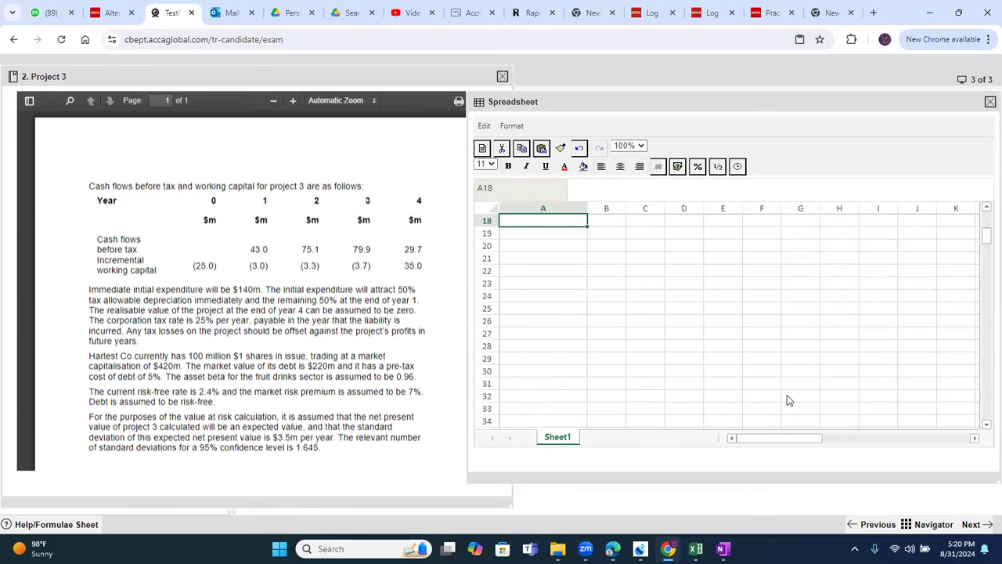
pyautogui.press('Down')
pyautogui.press('Down')
pyautogui.press('Down')
pyautogui.press('Down')
pyautogui.press('Down')
pyautogui.press('Down')
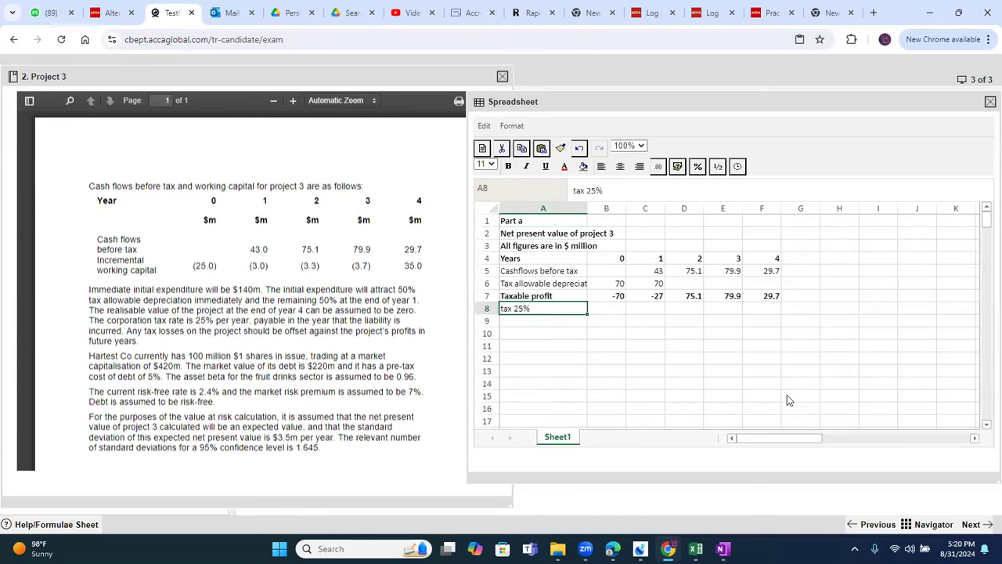
pyautogui.write('=a48')
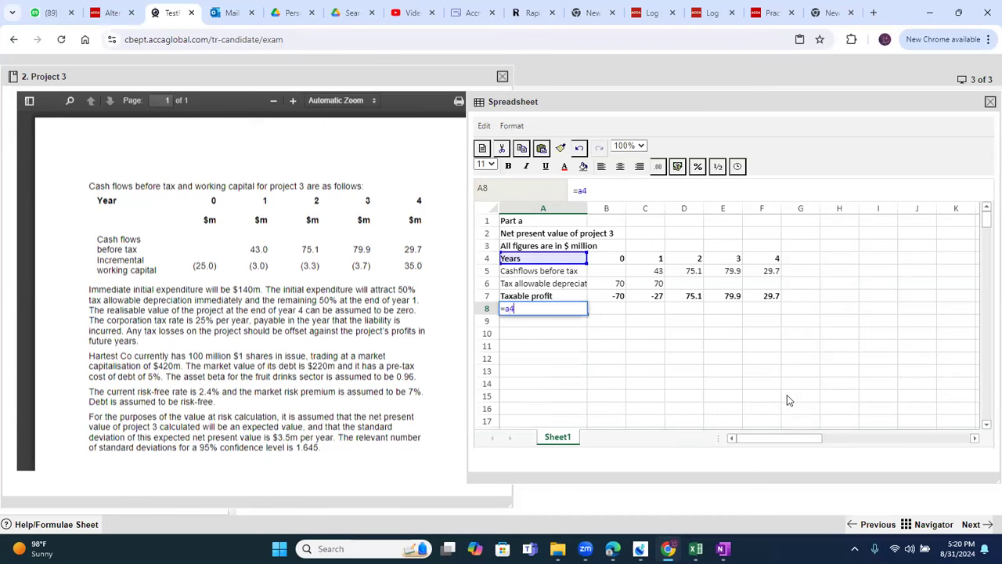
pyautogui.press('Escape')
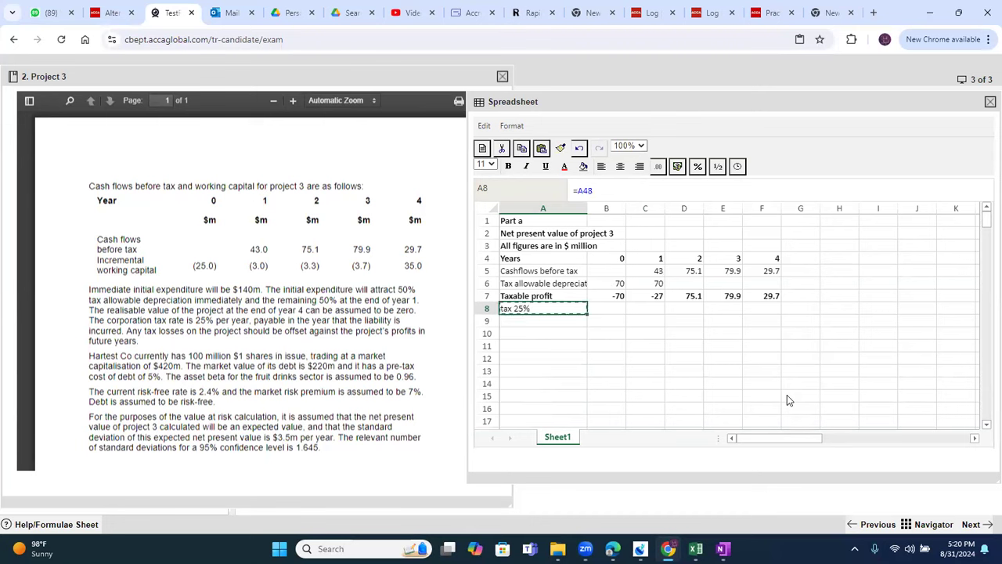
# Step: Copy the link formula from cell A8 across B8 to F8 to bring in each year's tax
pyautogui.press('Right')
pyautogui.hotkey('shift', 'Right')
pyautogui.hotkey('shift', 'Right')
pyautogui.hotkey('shift', 'Right')
pyautogui.hotkey('shift', 'Right')
pyautogui.hotkey('ctrl', 'v')
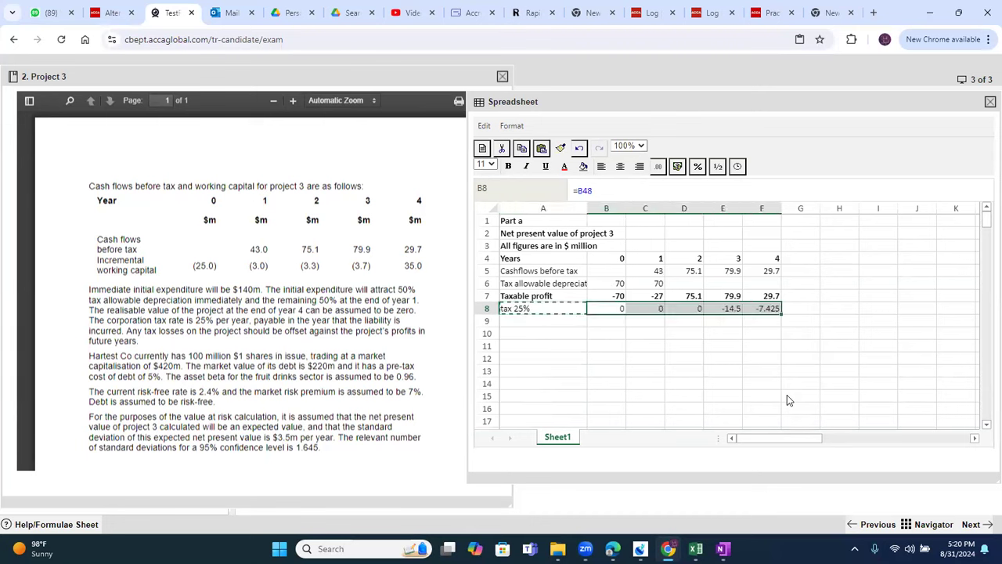
# Step: Link cell A9 to the Tax allowable depreciation label with the formula =A6
pyautogui.press('Return')
pyautogui.write('=')
pyautogui.press('Up')
pyautogui.press('Up')
pyautogui.press('Up')
pyautogui.press('Return')
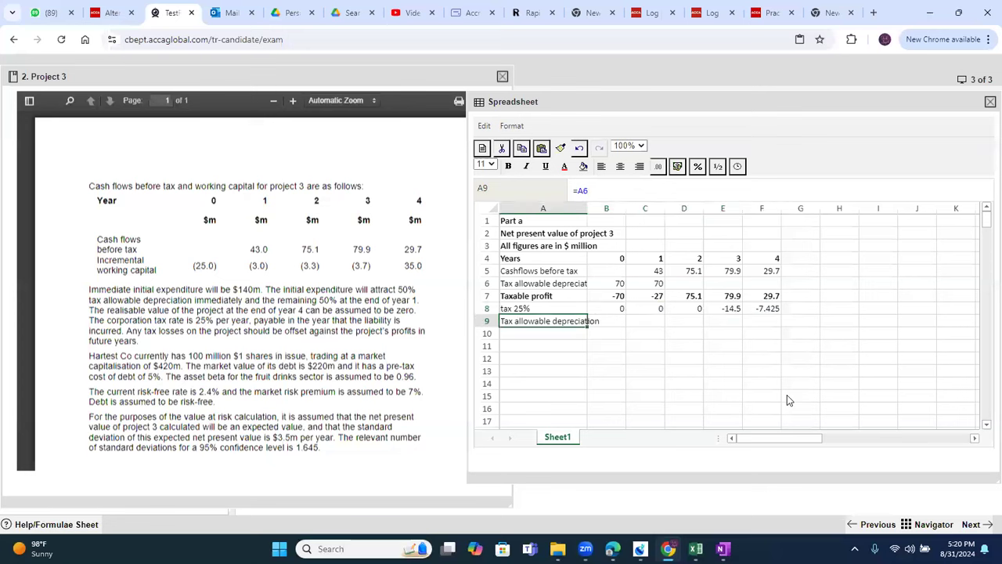
# Step: Copy the link formula from cell A9 across B9 to F9 to add back each year's depreciation
pyautogui.hotkey('ctrl', 'c')
pyautogui.press('Right')
pyautogui.hotkey('shift', 'Right')
pyautogui.hotkey('shift', 'Right')
pyautogui.hotkey('shift', 'Right')
pyautogui.hotkey('shift', 'Right')
pyautogui.hotkey('ctrl', 'v')
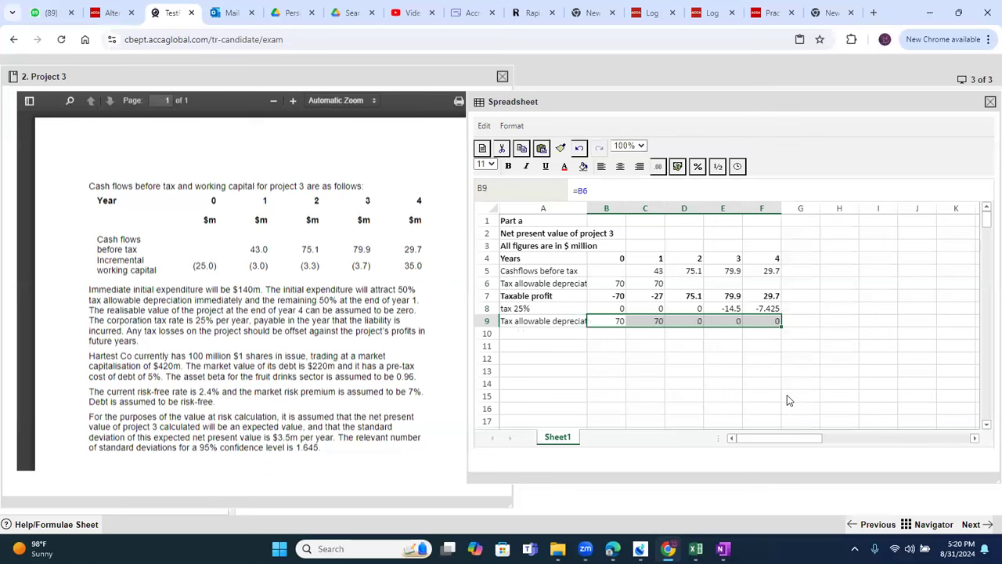
# Step: Label cell A10 "working capital change" and enter the year 0 outflow of -25 in B10
pyautogui.press('Down')
pyautogui.press('Left')
pyautogui.write('work')
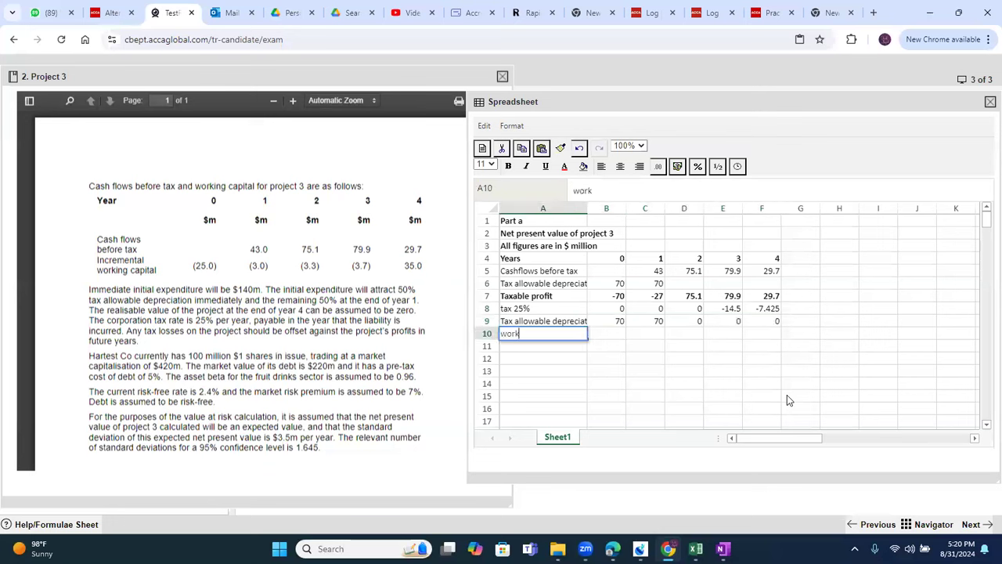
pyautogui.write('ing capital change')
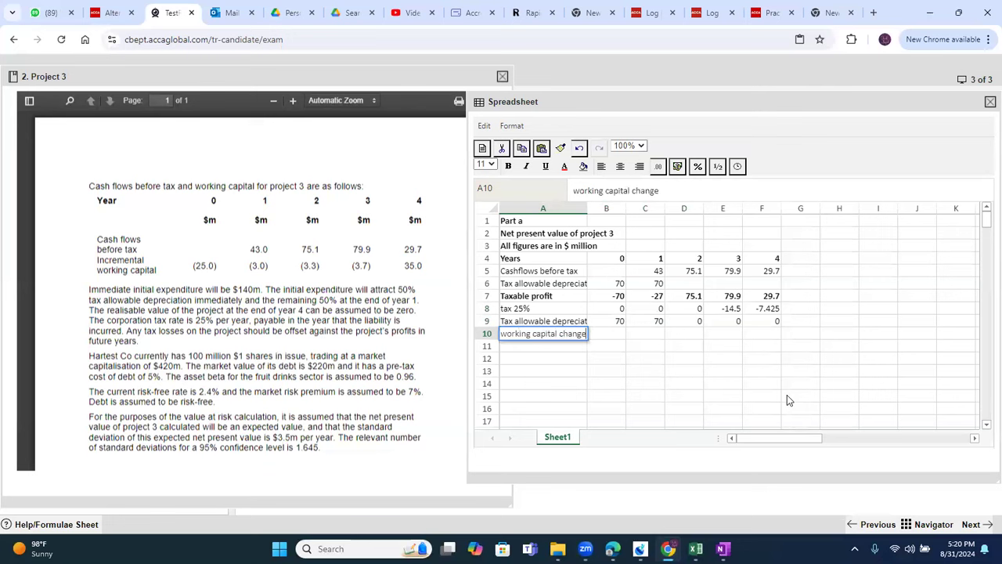
pyautogui.press('Tab')
pyautogui.write('=')
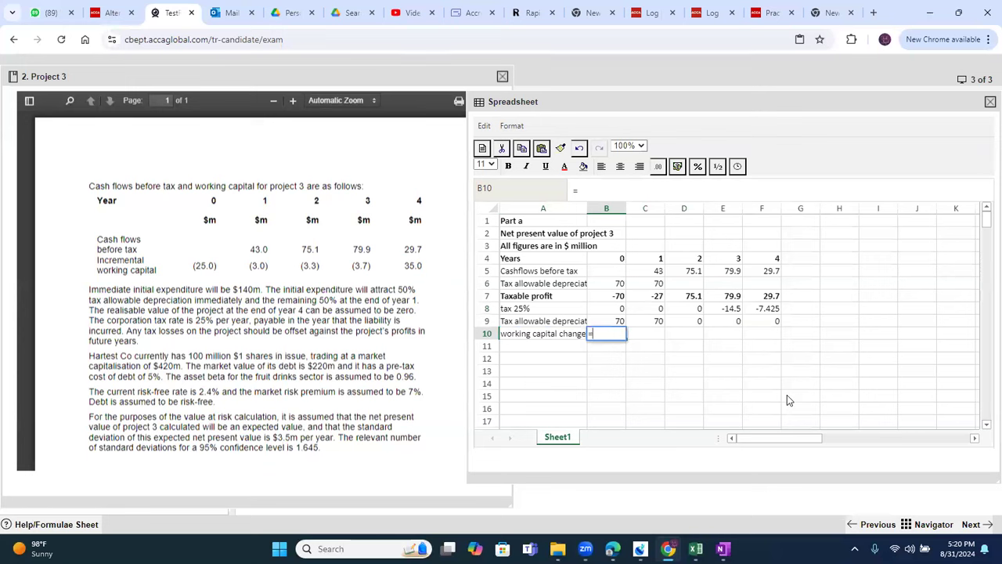
pyautogui.write('25')
pyautogui.press('Tab')
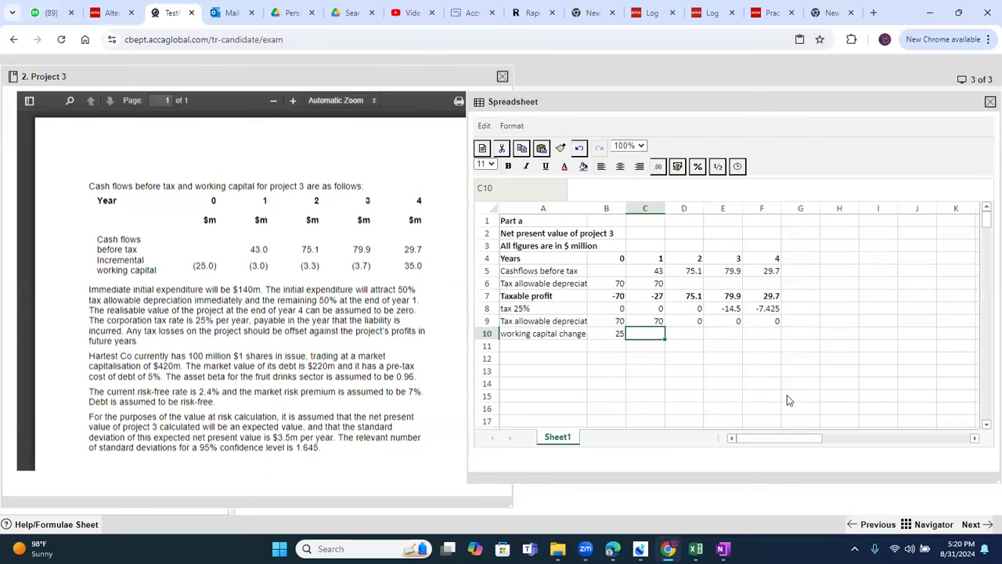
pyautogui.press('Left')
pyautogui.write('=-25')
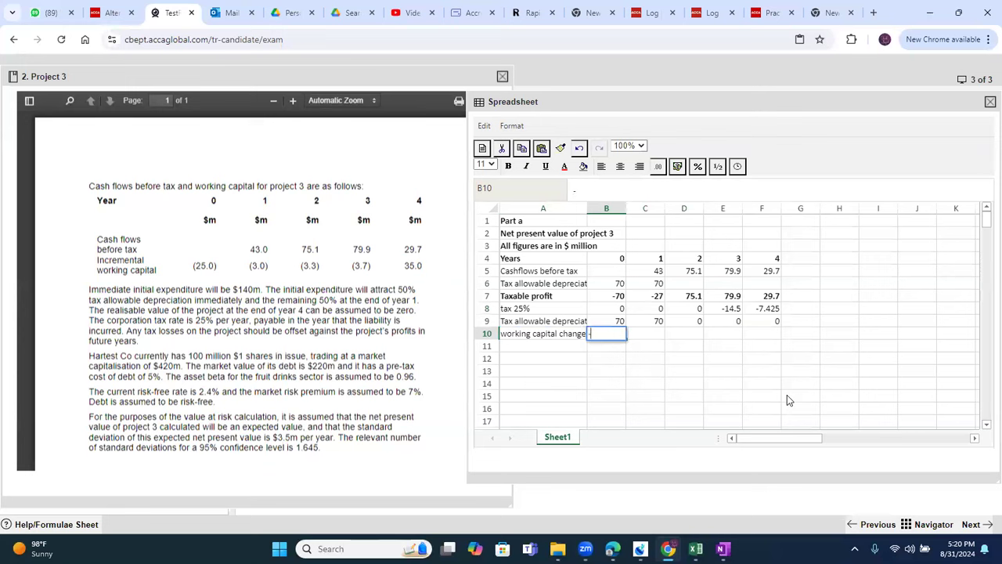
pyautogui.press('Return')
# Step: Enter the working capital changes for years 1 to 4 in C10 to F10 as -3, -3.3, -3.7 and 35
pyautogui.press('Up')
pyautogui.press('Right')
pyautogui.write('-')
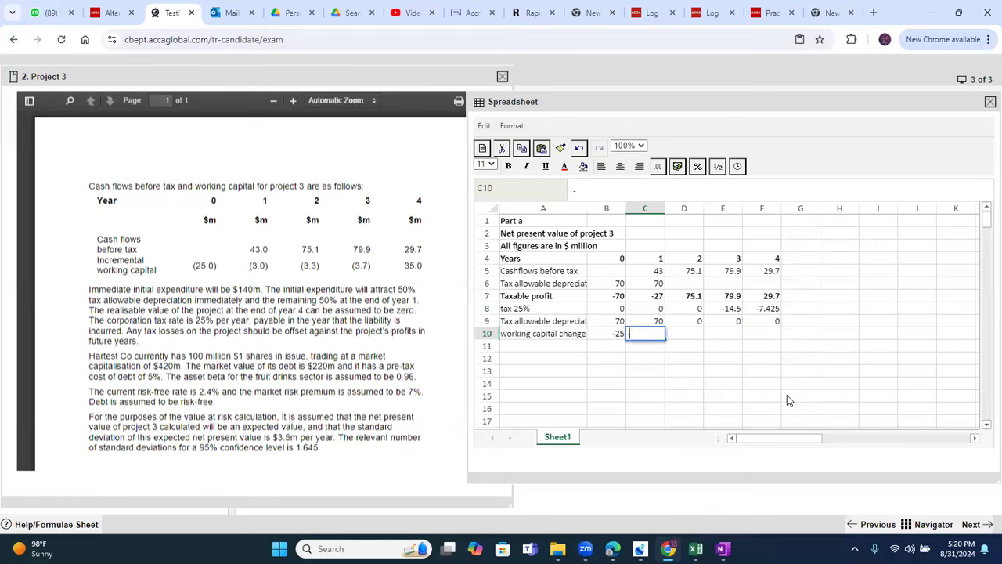
pyautogui.write('3')
pyautogui.press('Right')
pyautogui.write('-')
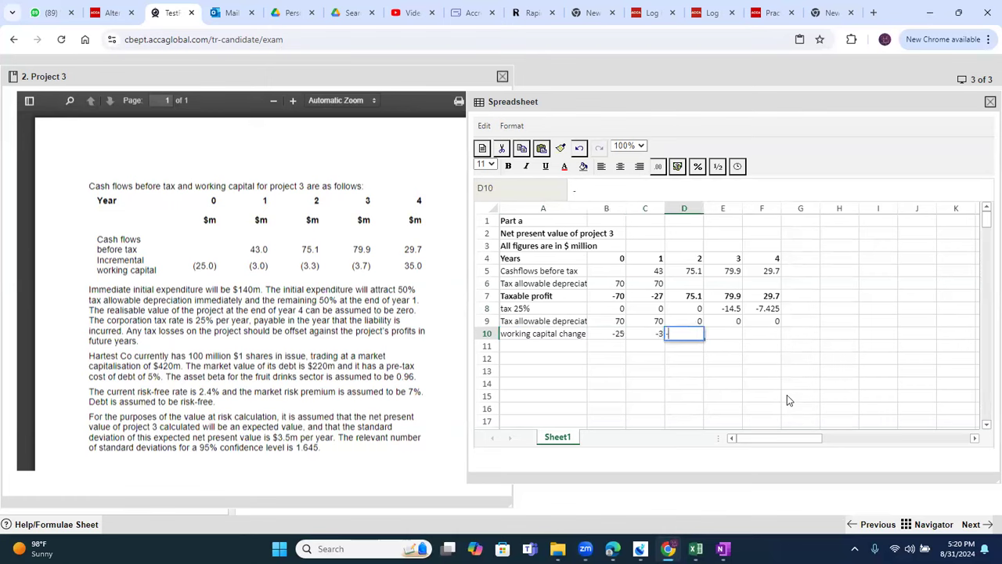
pyautogui.write('3.3.')
pyautogui.press('Right')
pyautogui.write('-3.7')
pyautogui.press('Right')
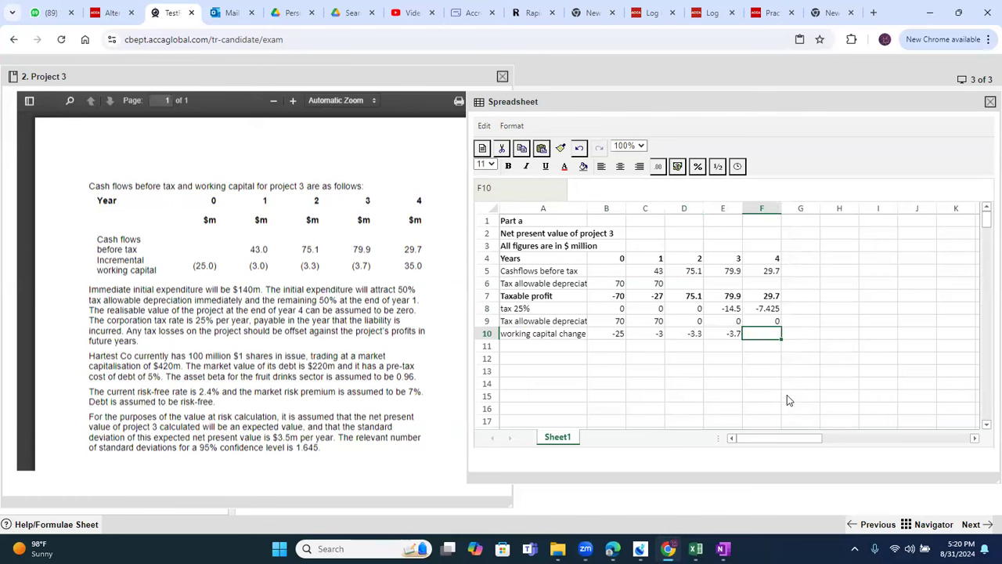
pyautogui.write('35')
pyautogui.press('Return')
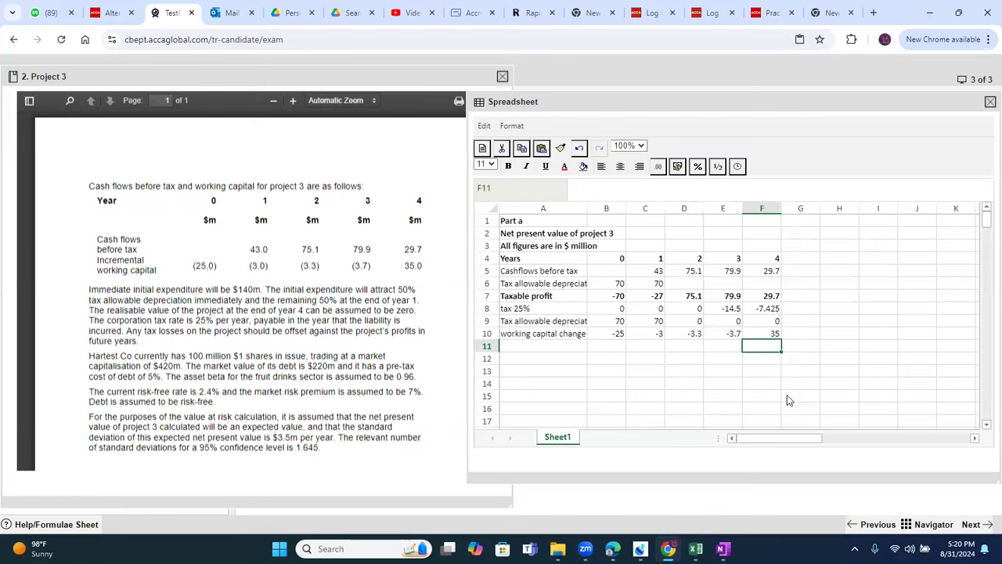
# Step: Add an "Investment" row in A11 with the year 0 outflow of -140 in B11
pyautogui.press('Left')
pyautogui.press('Left')
pyautogui.press('Left')
pyautogui.press('Left')
pyautogui.press('Left')
pyautogui.write('Investment')
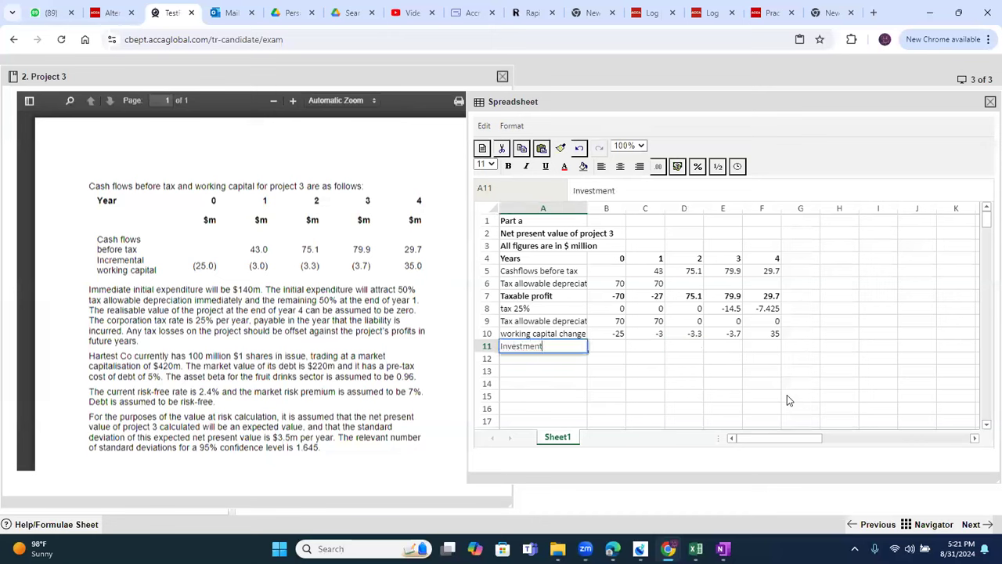
pyautogui.press('Right')
pyautogui.write('140')
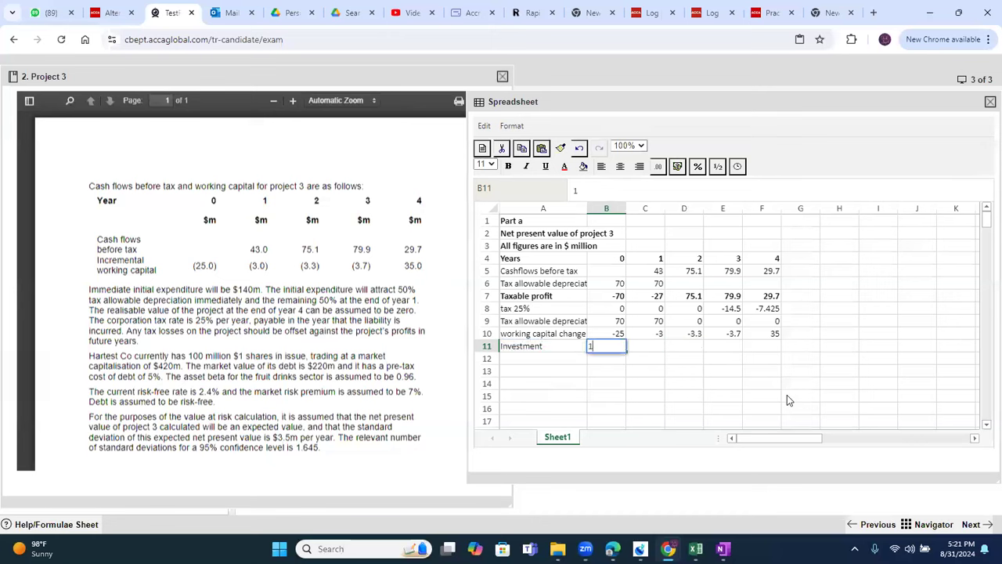
pyautogui.press('Return')
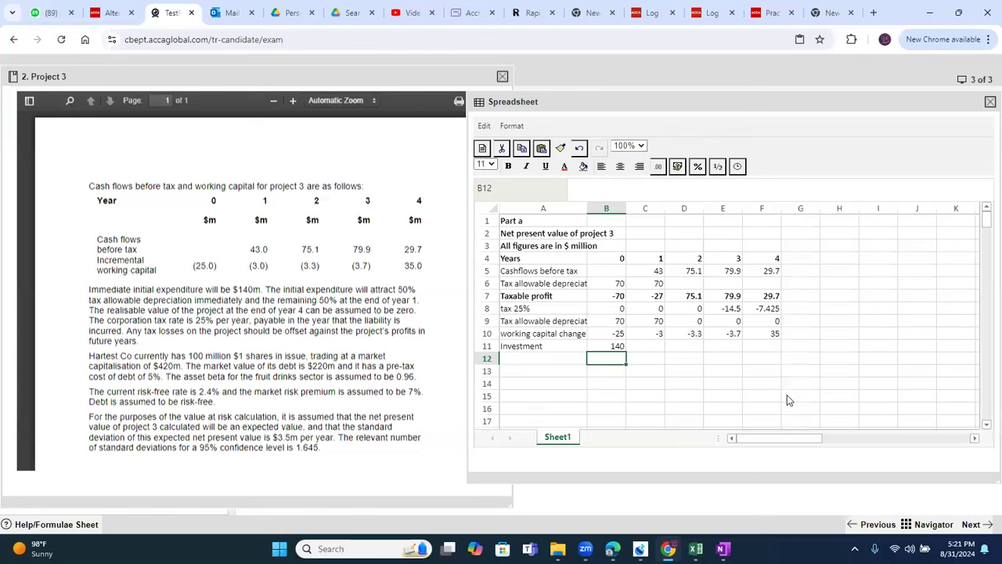
pyautogui.press('Up')
pyautogui.write('-140')
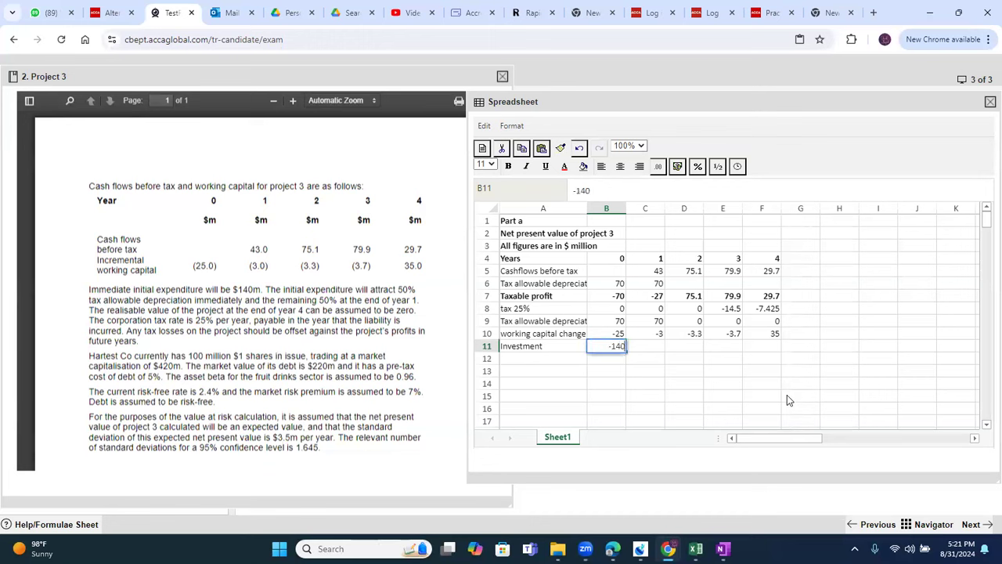
pyautogui.press('Return')
# Step: Label A12 "NEt cashflows" and total year 0 in B12 with =SUM(B7:B11)
pyautogui.press('Left')
pyautogui.write('NE')
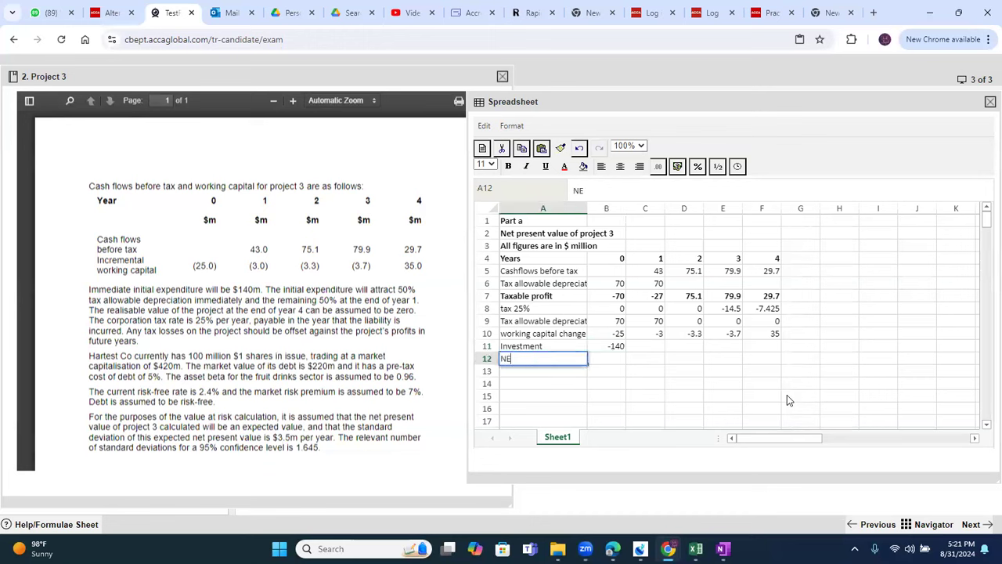
pyautogui.write('t cashflows')
pyautogui.press('Tab')
pyautogui.write('=sum(')
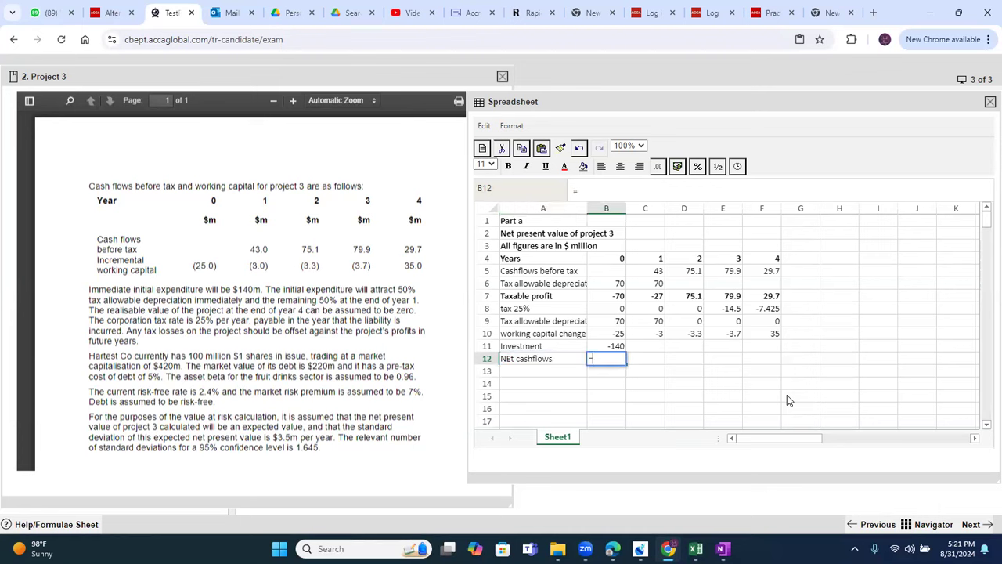
pyautogui.press('Up')
pyautogui.hotkey('shift', 'Up')
pyautogui.hotkey('shift', 'Up')
pyautogui.hotkey('shift', 'Up')
pyautogui.hotkey('shift', 'Up')
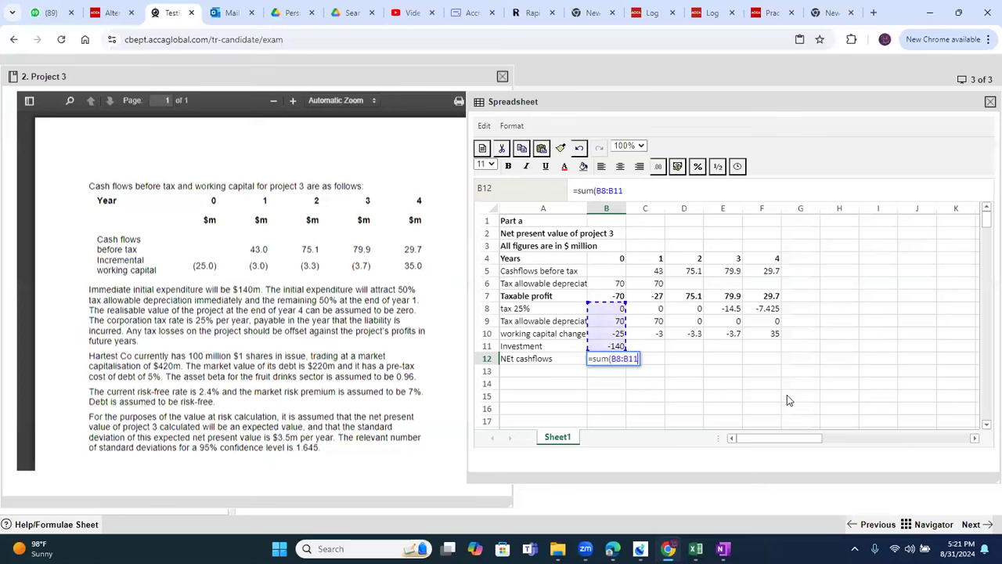
pyautogui.press('Return')
# Step: Copy the net cash flow sum from B12 across C12 to F12 for years 1 to 4
pyautogui.press('Up')
pyautogui.hotkey('ctrl', 'c')
pyautogui.press('Right')
pyautogui.hotkey('shift', 'Right')
pyautogui.hotkey('shift', 'Right')
pyautogui.hotkey('shift', 'Right')
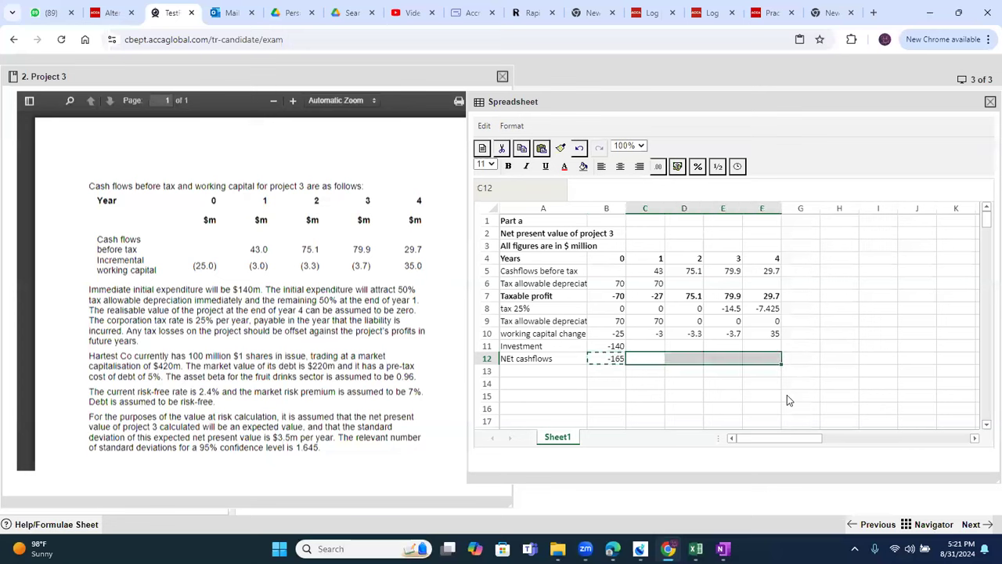
pyautogui.hotkey('ctrl', 'v')
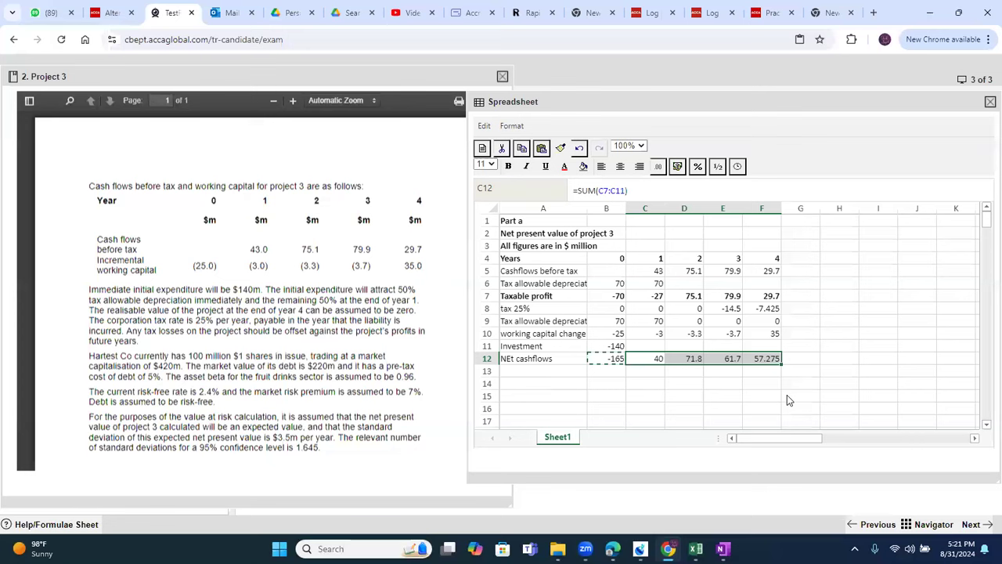
# Step: Label cell A13 "Discount factor" below the net cash flows row
pyautogui.press('Down')
pyautogui.press('Left')
pyautogui.press('Left')
pyautogui.write('Discount factpr')
pyautogui.press('BackSpace')
pyautogui.press('BackSpace')
pyautogui.write('or')
pyautogui.press('Return')
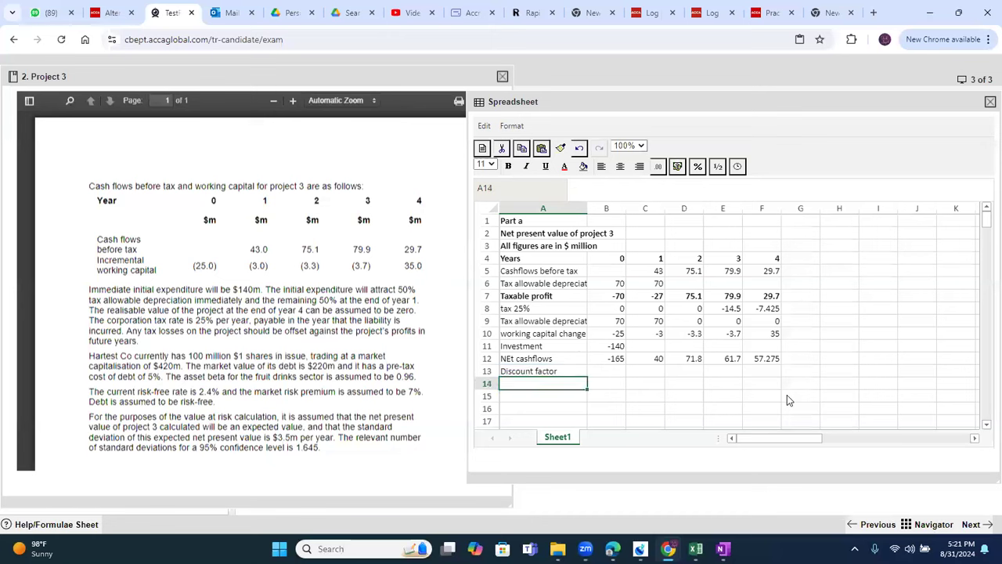
# Step: Below the tax loss workings, label A50 "Project beta" and enter 0.96 in B50
pyautogui.press('Down')
pyautogui.press('Down')
pyautogui.press('Down')
pyautogui.press('Down')
pyautogui.press('Down')
pyautogui.press('Down')
pyautogui.press('Down')
pyautogui.press('Down')
pyautogui.press('Down')
pyautogui.press('Down')
pyautogui.press('Down')
pyautogui.press('Down')
pyautogui.press('Down')
pyautogui.press('Down')
pyautogui.press('Down')
pyautogui.press('Down')
pyautogui.press('Down')
pyautogui.press('Down')
pyautogui.press('Down')
pyautogui.press('Down')
pyautogui.press('Down')
pyautogui.press('Down')
pyautogui.press('Down')
pyautogui.press('Down')
pyautogui.press('Down')
pyautogui.press('Down')
pyautogui.press('Down')
pyautogui.press('Down')
pyautogui.press('Down')
pyautogui.press('Down')
pyautogui.press('Down')
pyautogui.press('Down')
pyautogui.press('Down')
pyautogui.press('Down')
pyautogui.press('Down')
pyautogui.press('Down')
pyautogui.press('Down')
pyautogui.press('Down')
pyautogui.press('Down')
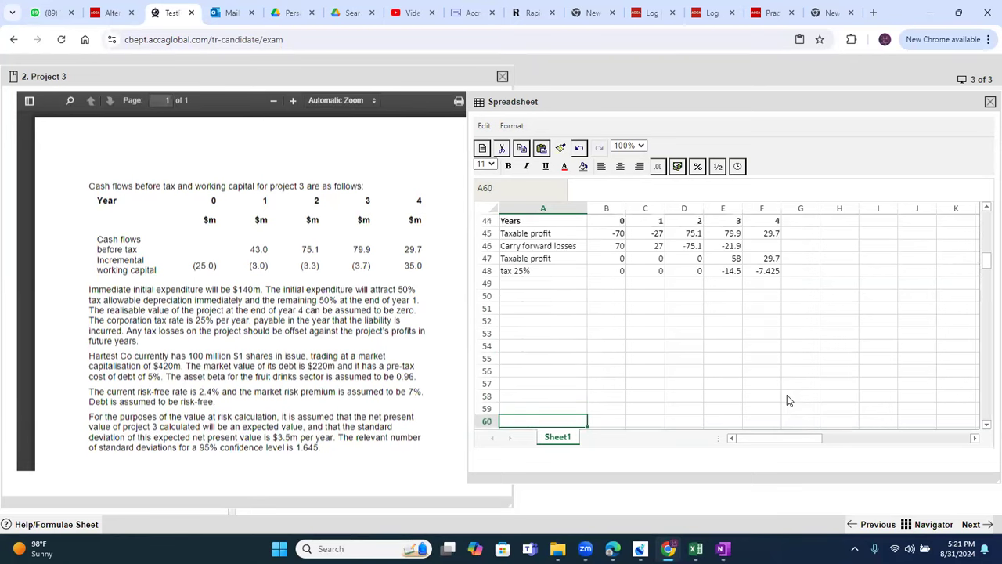
pyautogui.press('Up')
pyautogui.press('Up')
pyautogui.press('Up')
pyautogui.press('Up')
pyautogui.press('Up')
pyautogui.press('Up')
pyautogui.press('Up')
pyautogui.press('Up')
pyautogui.press('Up')
pyautogui.press('Up')
pyautogui.press('Up')
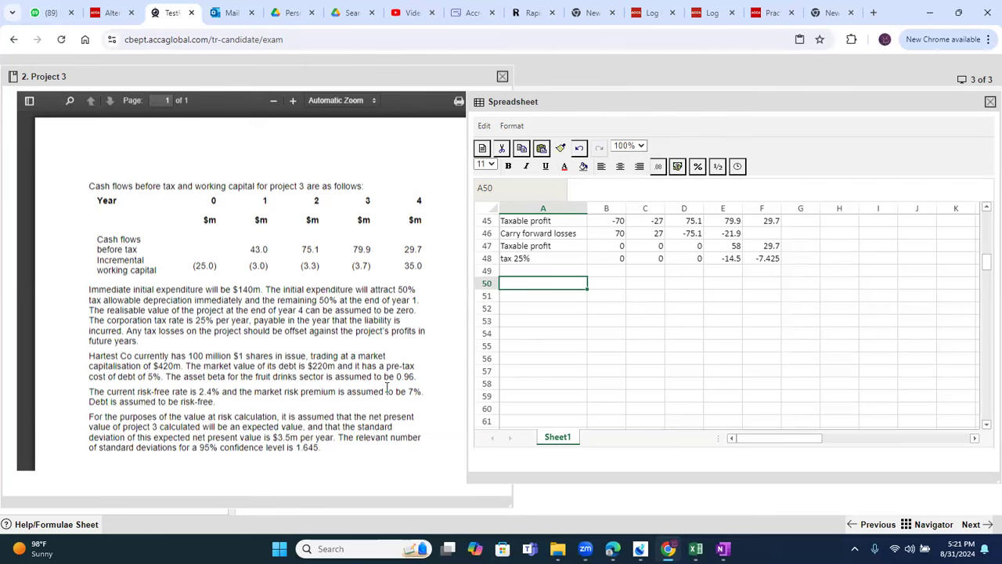
pyautogui.write('jec')
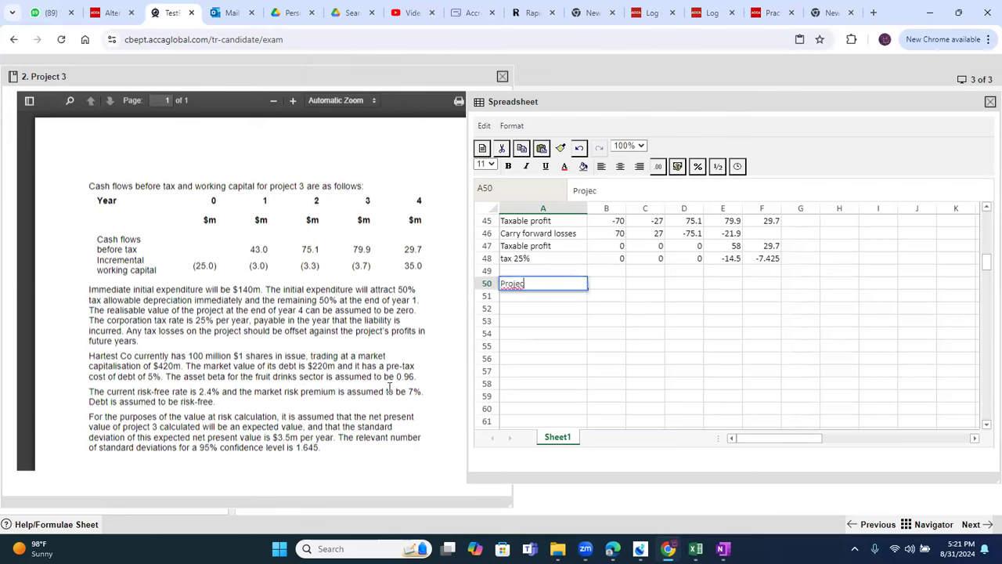
pyautogui.write('t beta')
pyautogui.press('Up')
pyautogui.press('Down')
pyautogui.press('Right')
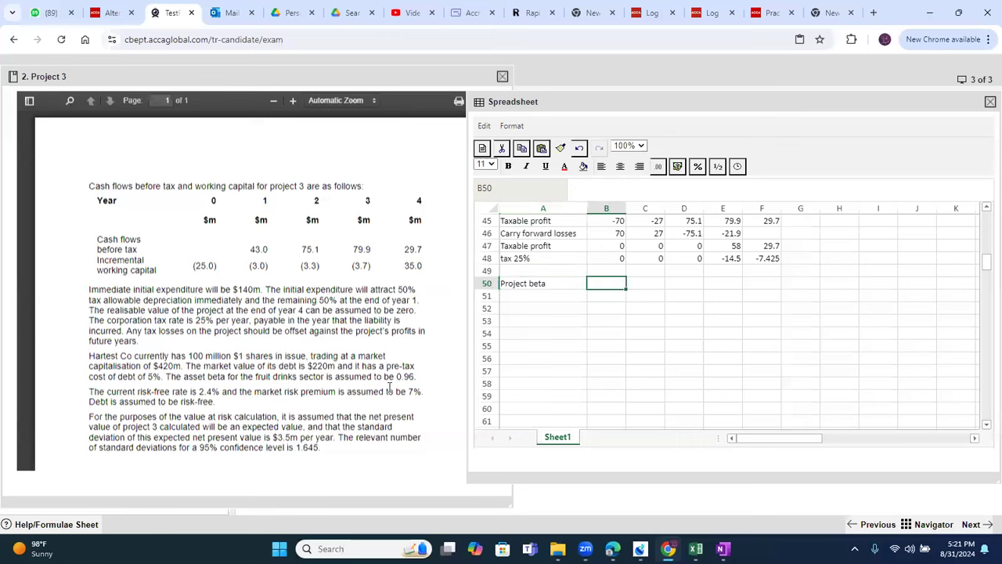
pyautogui.write('0.96')
pyautogui.press('Return')
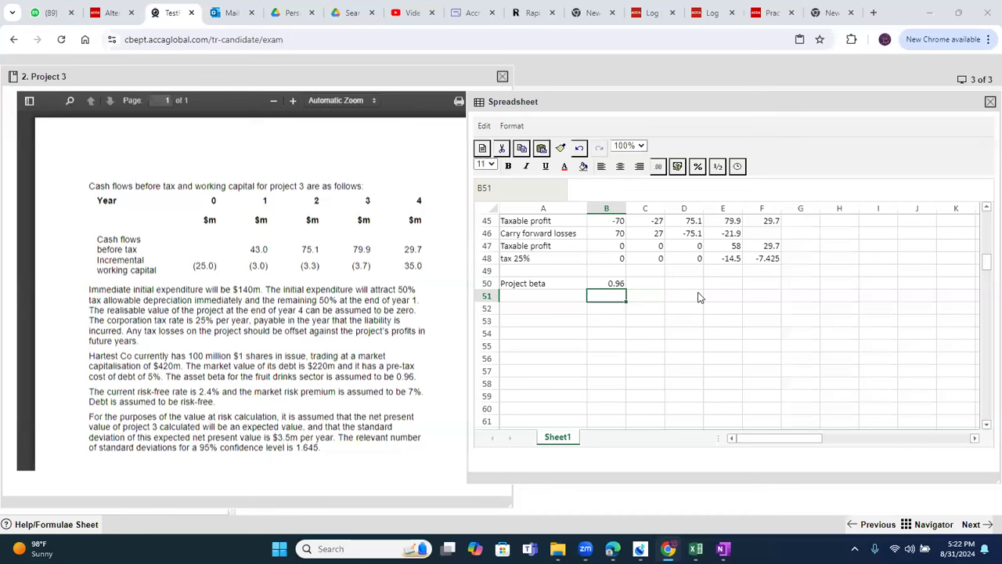
# Step: Add "Mv of equity" in A51 with the value 420 in B51
pyautogui.click(545, 301)
pyautogui.write('Mv of equity')
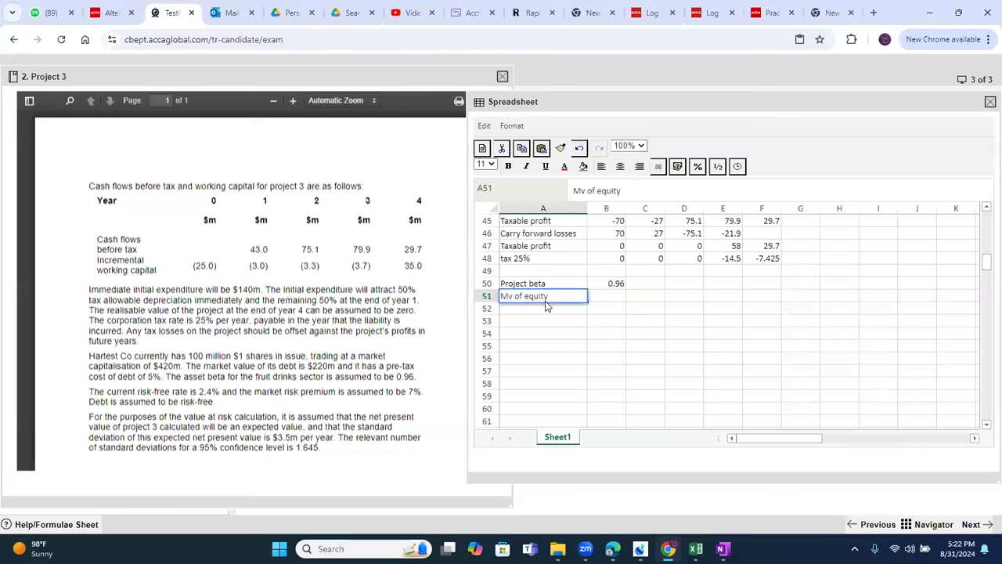
pyautogui.press('Tab')
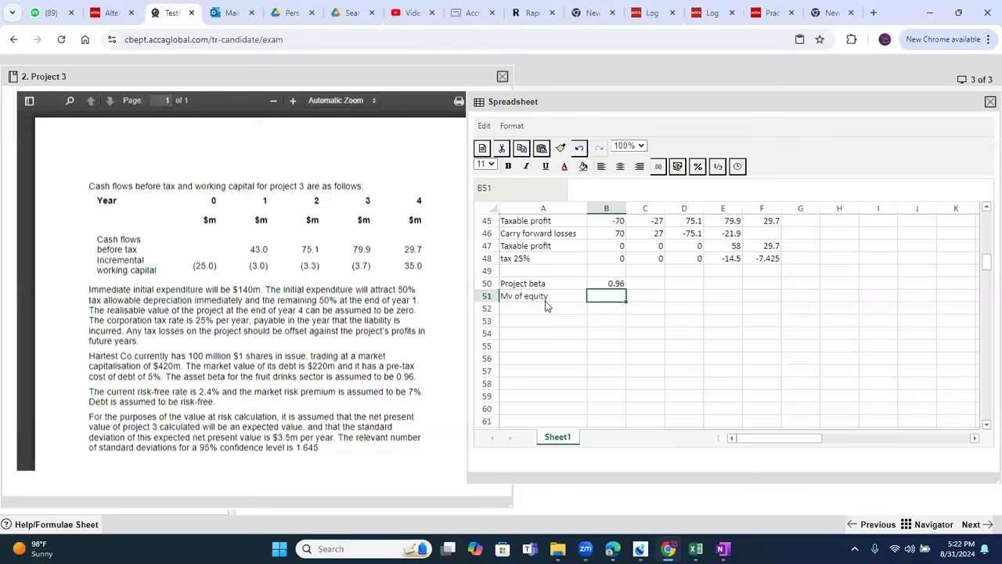
pyautogui.write('420')
pyautogui.press('Return')
# Step: Add "Mv of debt" in A52 with the value 220 in B52
pyautogui.write('Mv of feb')
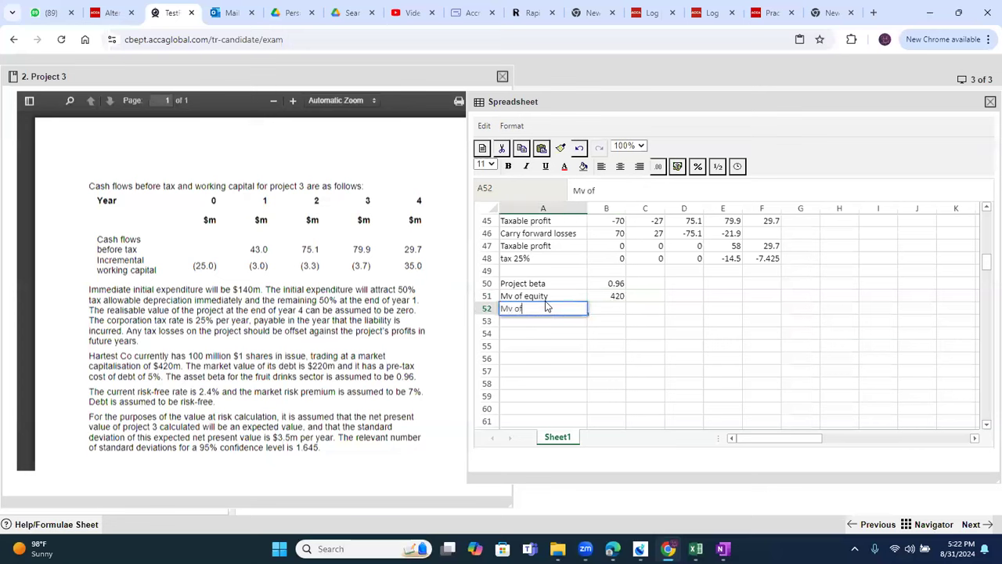
pyautogui.press('BackSpace')
pyautogui.press('BackSpace')
pyautogui.press('BackSpace')
pyautogui.write('debt')
pyautogui.press('Tab')
pyautogui.write('220')
pyautogui.press('Return')
# Step: Label A53 "tax" and enter the 25% tax rate in B53
pyautogui.write('tax')
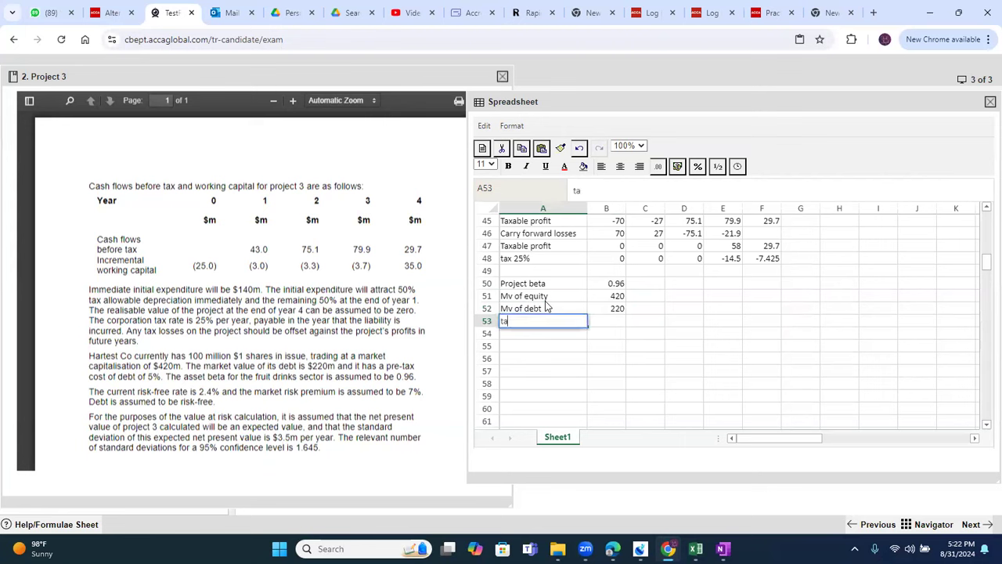
pyautogui.press('Return')
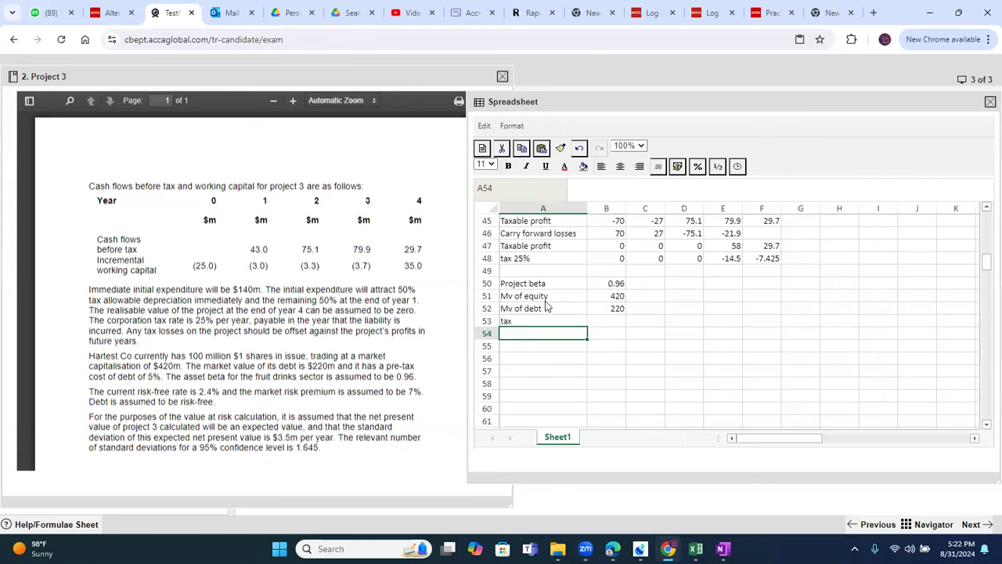
pyautogui.press('Up')
pyautogui.press('Right')
pyautogui.write('25%')
pyautogui.press('Return')
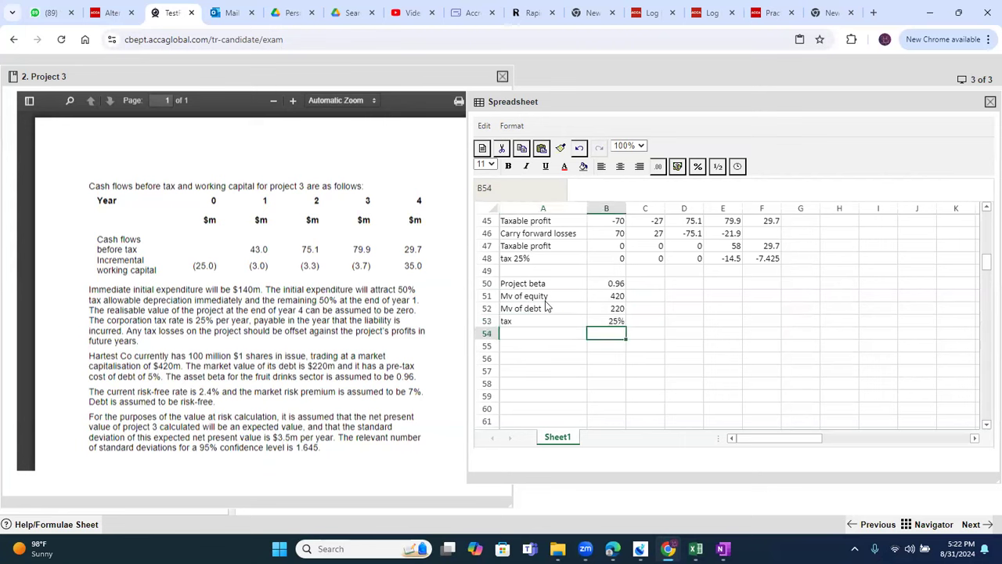
# Step: Label A54 "Be" and calculate the geared equity beta in B54 with =B50*(B51+B52*0.75)/B51
pyautogui.press('Left')
pyautogui.write('Be')
pyautogui.write('=')
pyautogui.press('Up')
pyautogui.press('Up')
pyautogui.press('Up')
pyautogui.press('Up')
pyautogui.write('*(')
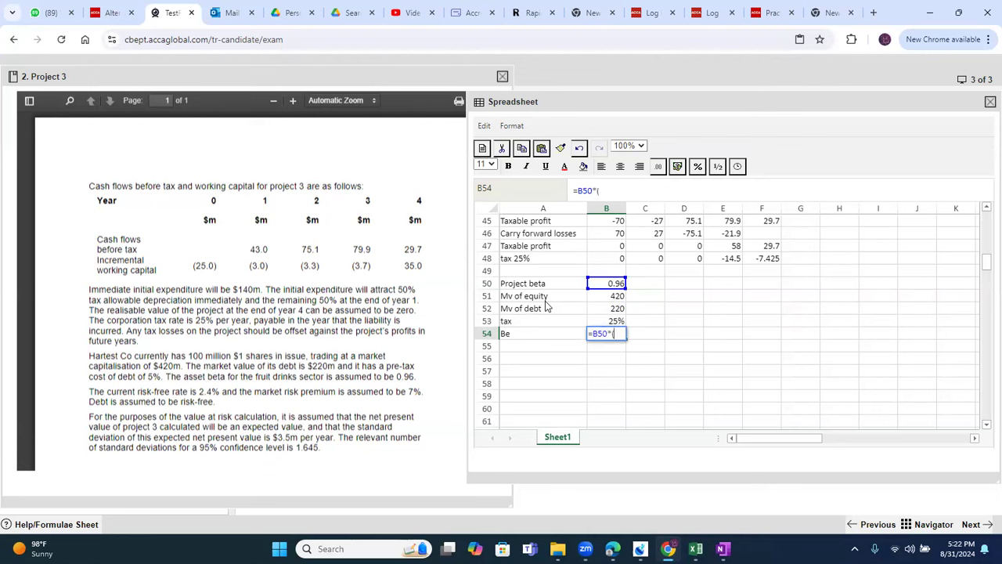
pyautogui.press('Up')
pyautogui.press('Up')
pyautogui.press('Up')
pyautogui.write('+')
pyautogui.press('Up')
pyautogui.press('Up')
pyautogui.write('*0.75')
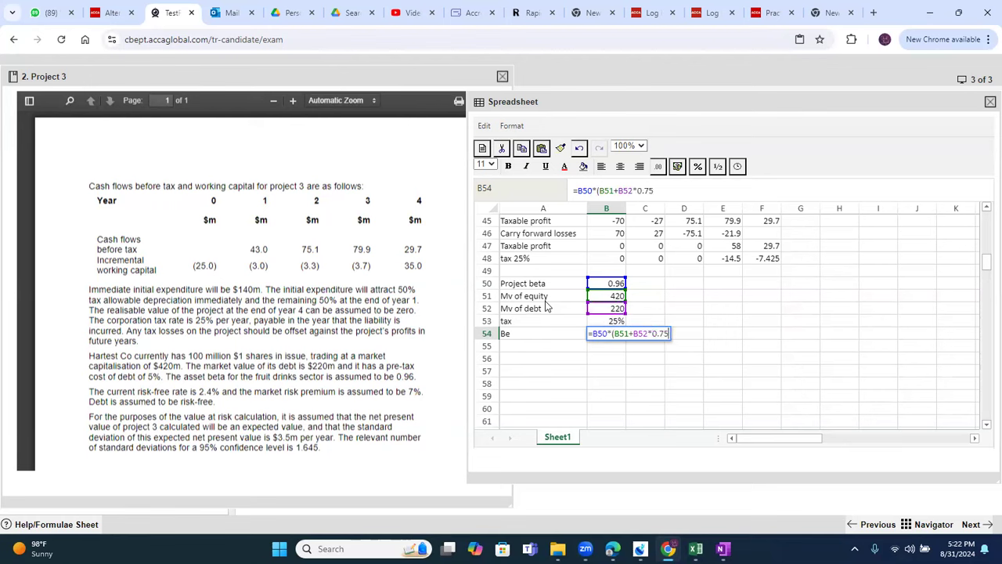
pyautogui.write(')/C54')
pyautogui.press('Right')
pyautogui.press('Up')
pyautogui.press('Up')
pyautogui.press('Left')
pyautogui.press('Left')
pyautogui.press('Up')
pyautogui.press('Return')
pyautogui.press('Up')
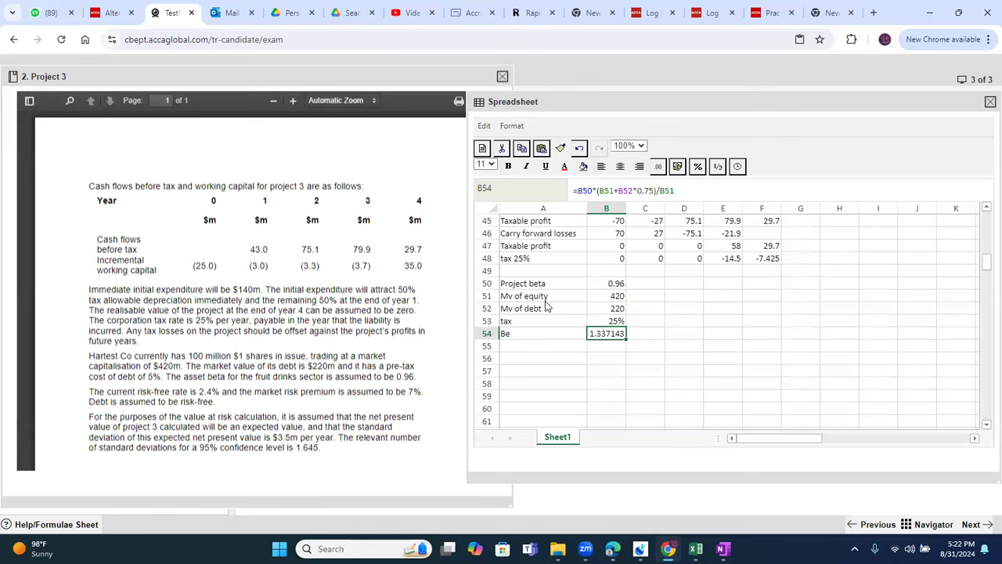
# Step: Label A55 "Rf" and enter the 2.4% risk-free rate in B55
pyautogui.press('Down')
pyautogui.press('Left')
pyautogui.write('R')
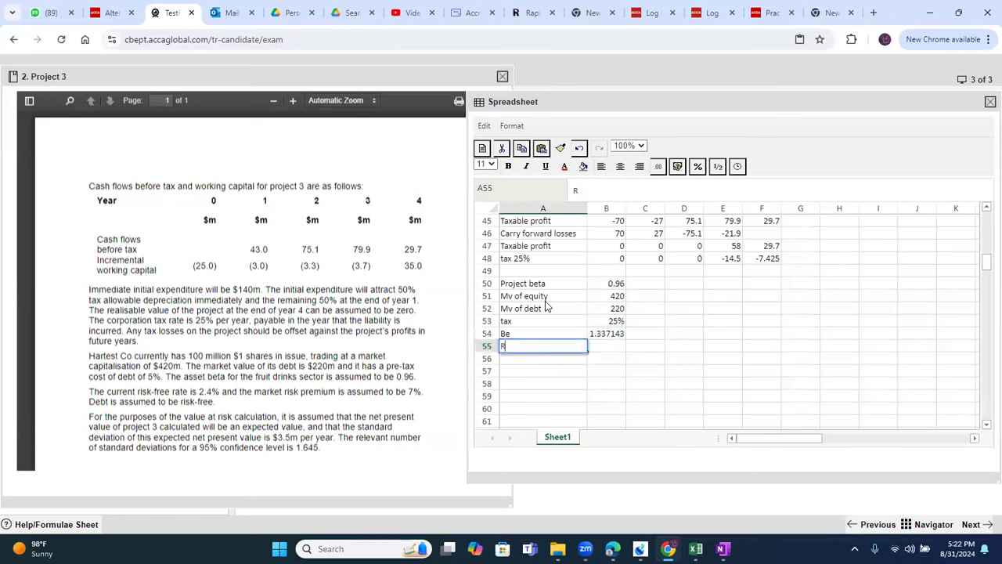
pyautogui.write('f')
pyautogui.press('Tab')
pyautogui.write('2.4%')
pyautogui.press('Return')
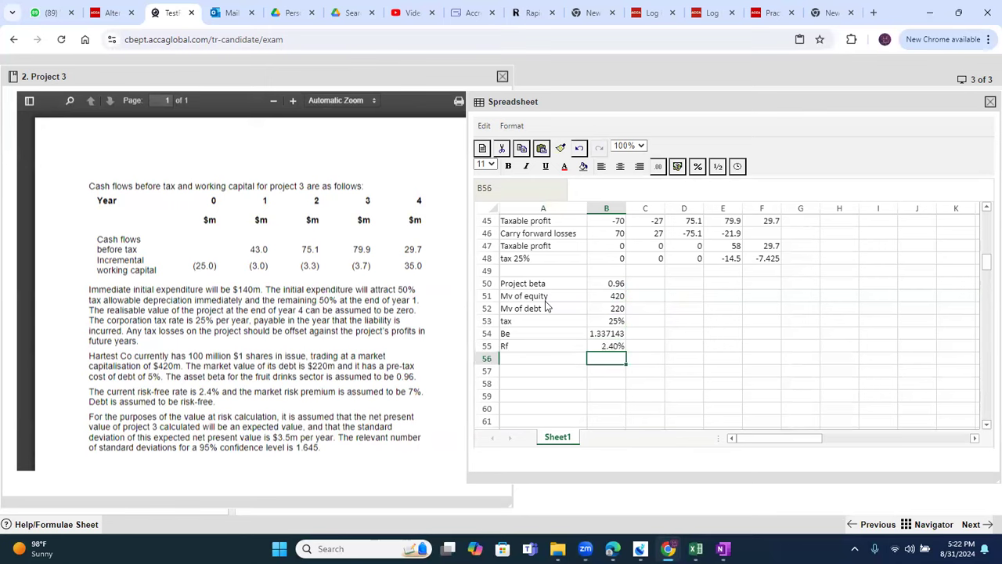
# Step: Label A56 "Risk premium" and enter 7% in B56
pyautogui.press('Left')
pyautogui.write('Ri')
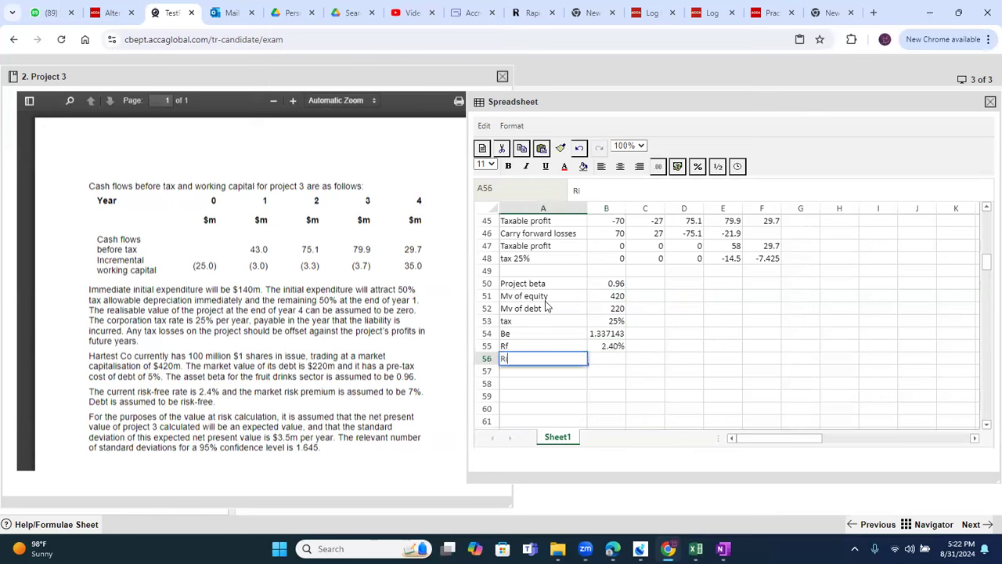
pyautogui.write('sk premium')
pyautogui.press('Tab')
pyautogui.write('7%')
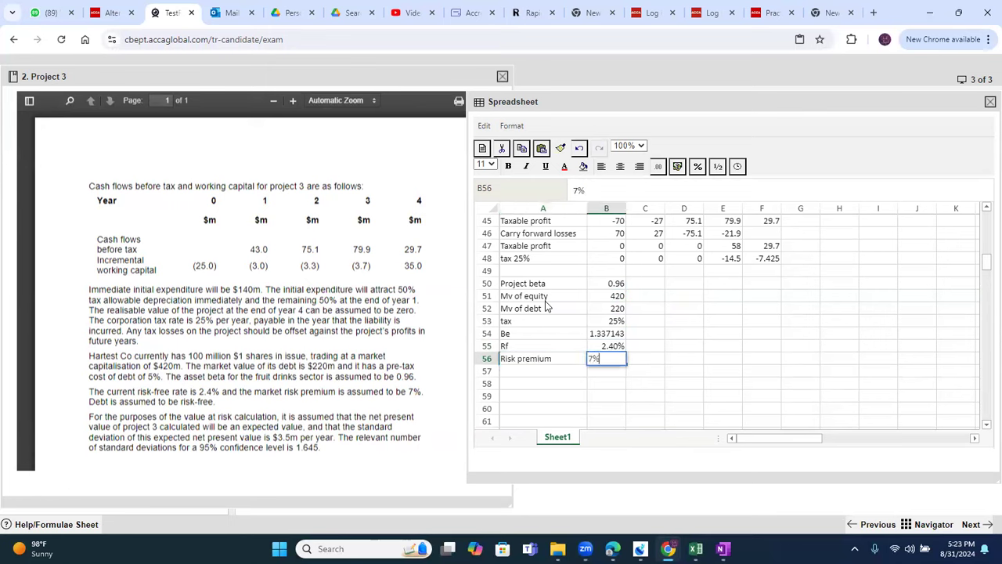
pyautogui.press('Return')
# Step: Label A57 "KE" and calculate the cost of equity in B57 with =B55+B54*B56
pyautogui.write('KE')
pyautogui.press('Tab')
pyautogui.write('=')
pyautogui.press('Up')
pyautogui.press('Up')
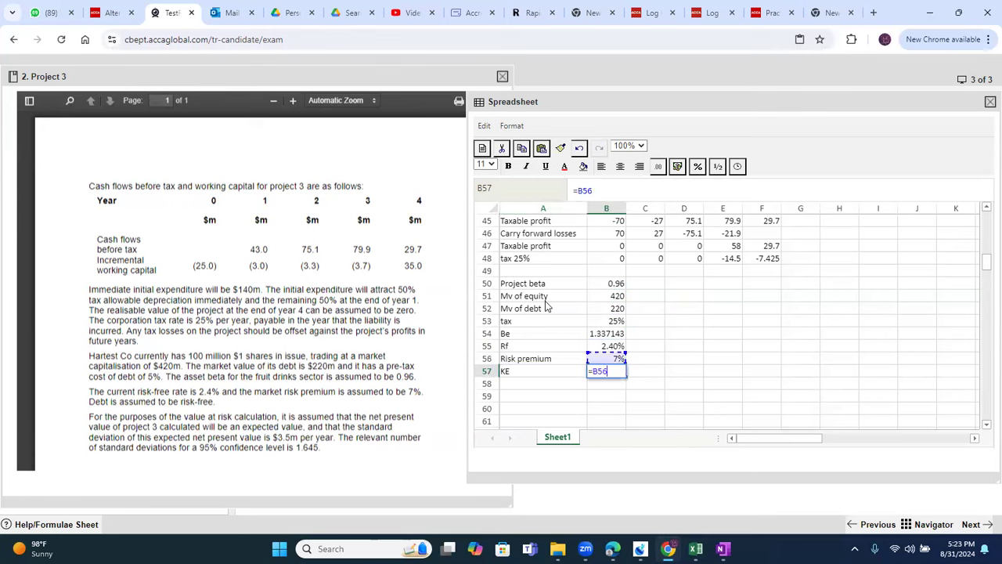
pyautogui.write('+')
pyautogui.press('Up')
pyautogui.press('Up')
pyautogui.press('Up')
pyautogui.write('*')
pyautogui.press('Up')
pyautogui.press('Return')
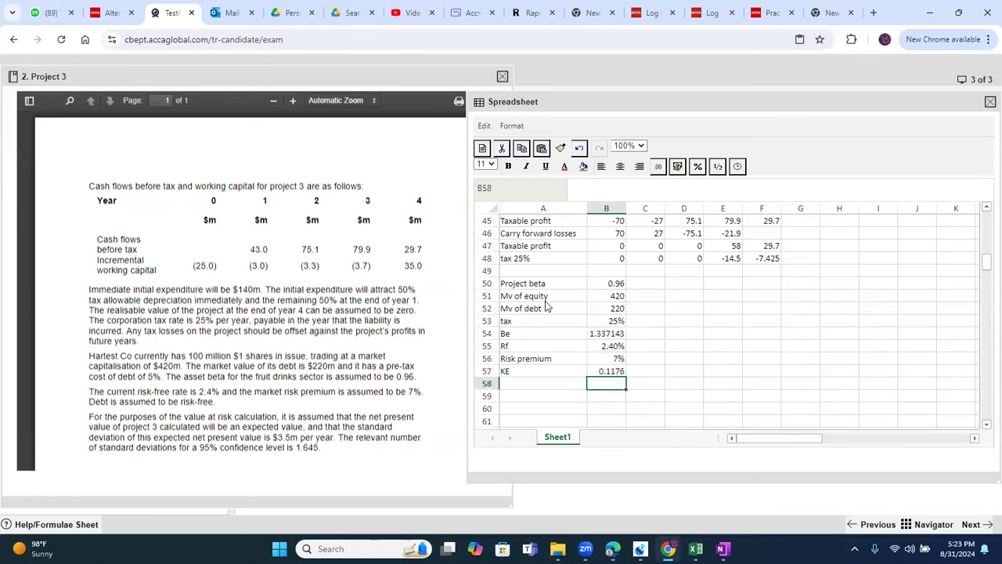
# Step: Format the cost of equity in B57 as a percentage with two decimals (0.00%)
pyautogui.press('Up')
pyautogui.click(698, 166)
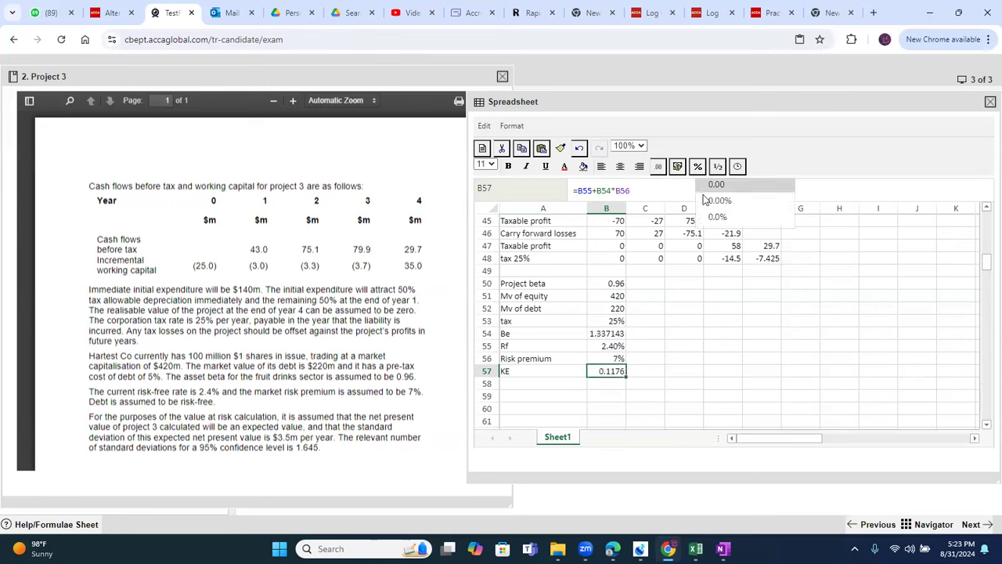
pyautogui.click(709, 200)
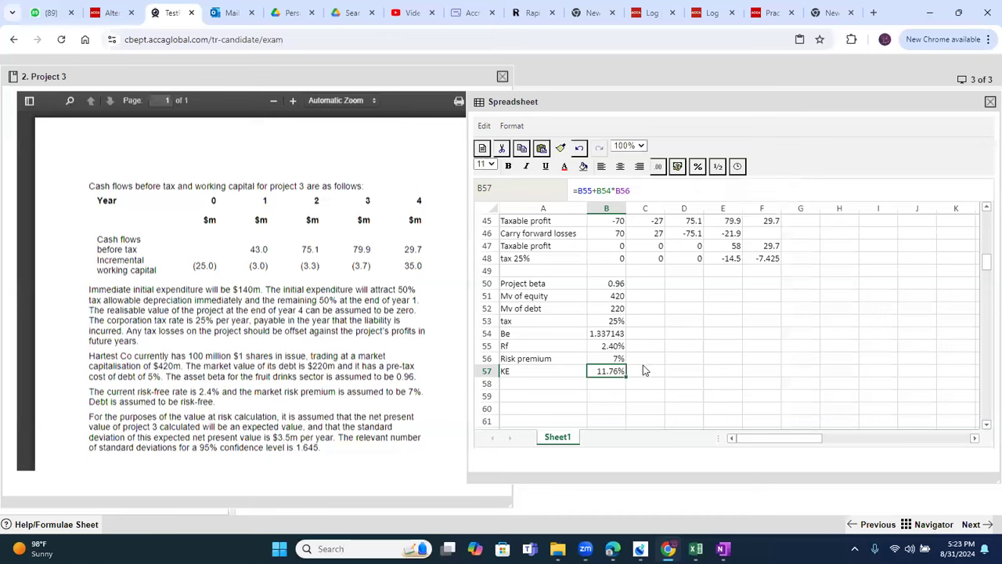
# Step: Label A58 "Kd", calculate the after-tax cost of debt in B58 with =5%*0.75, and format it as a percentage
pyautogui.click(559, 386)
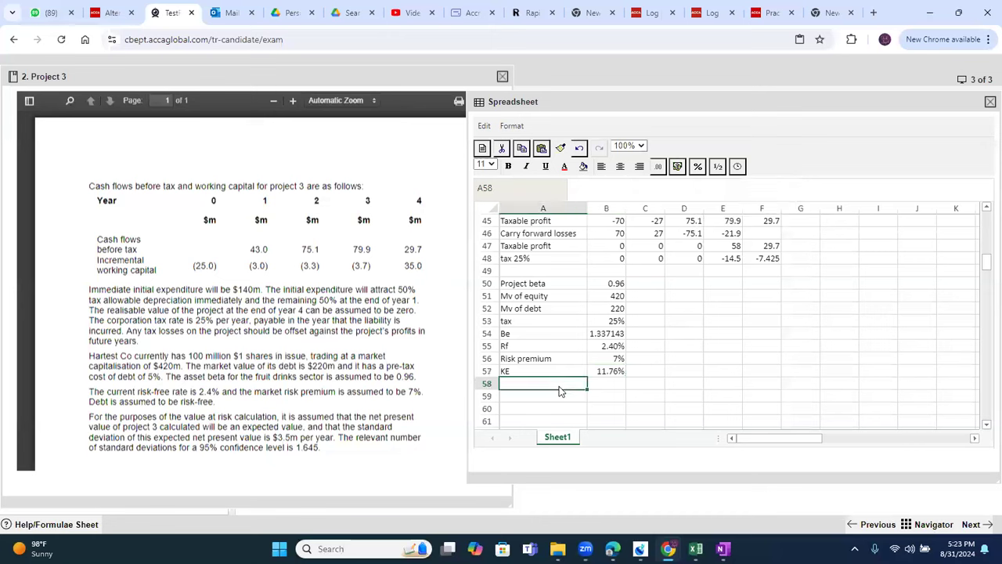
pyautogui.write('Kd')
pyautogui.press('Tab')
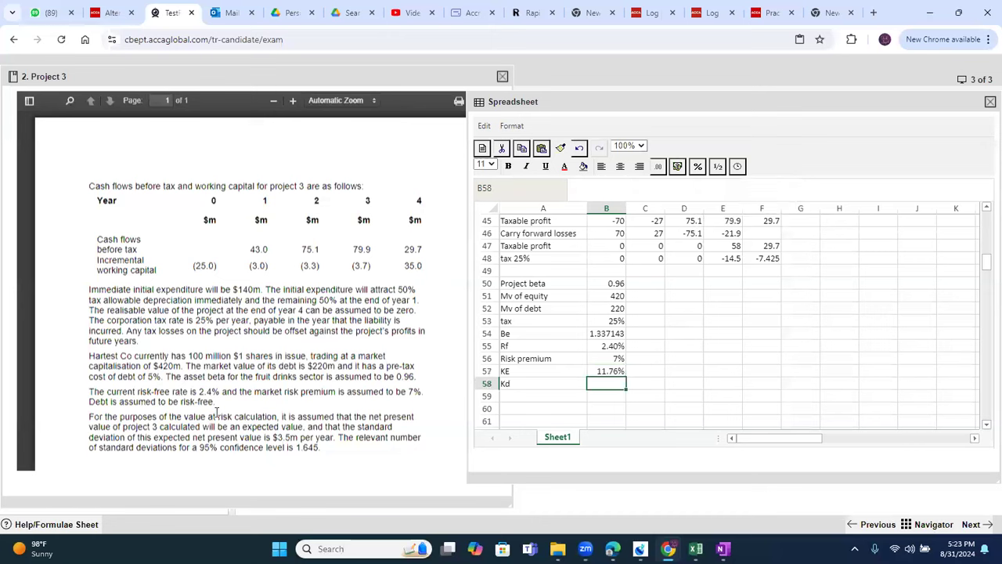
pyautogui.write('5%')
pyautogui.press('BackSpace')
pyautogui.press('BackSpace')
pyautogui.write('=%')
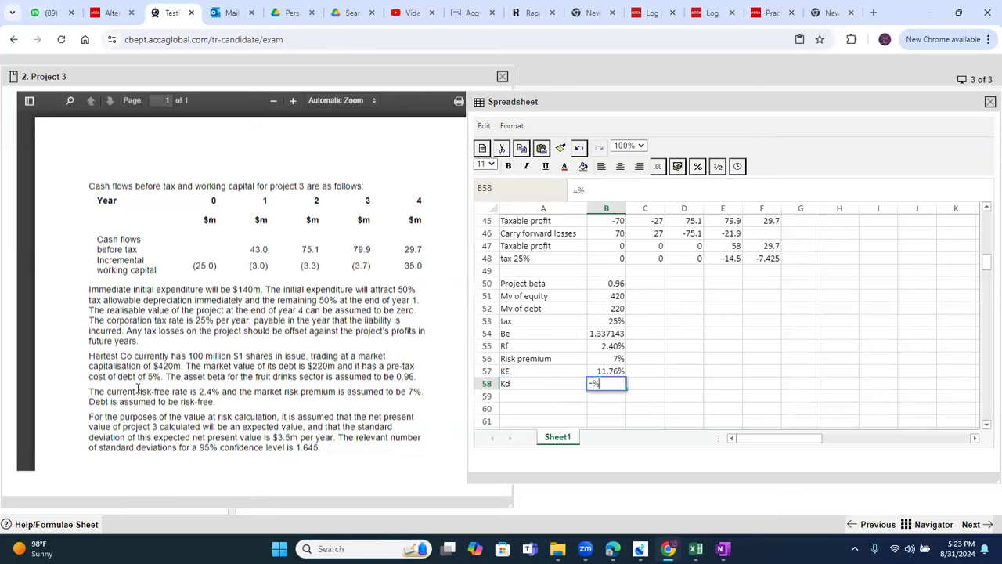
pyautogui.press('BackSpace')
pyautogui.write('5%')
pyautogui.write('*(1-B53)')
pyautogui.press('Return')
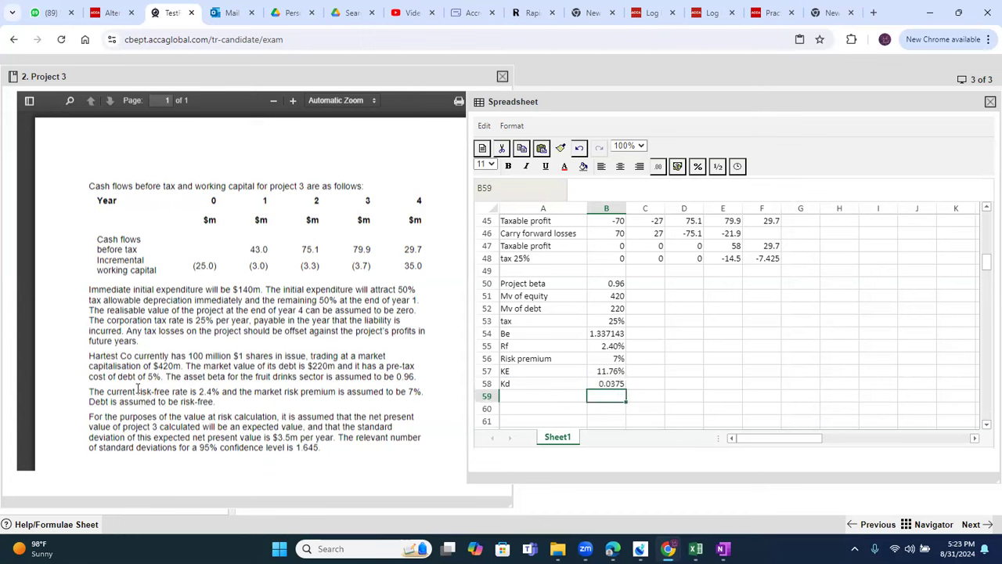
pyautogui.press('Up')
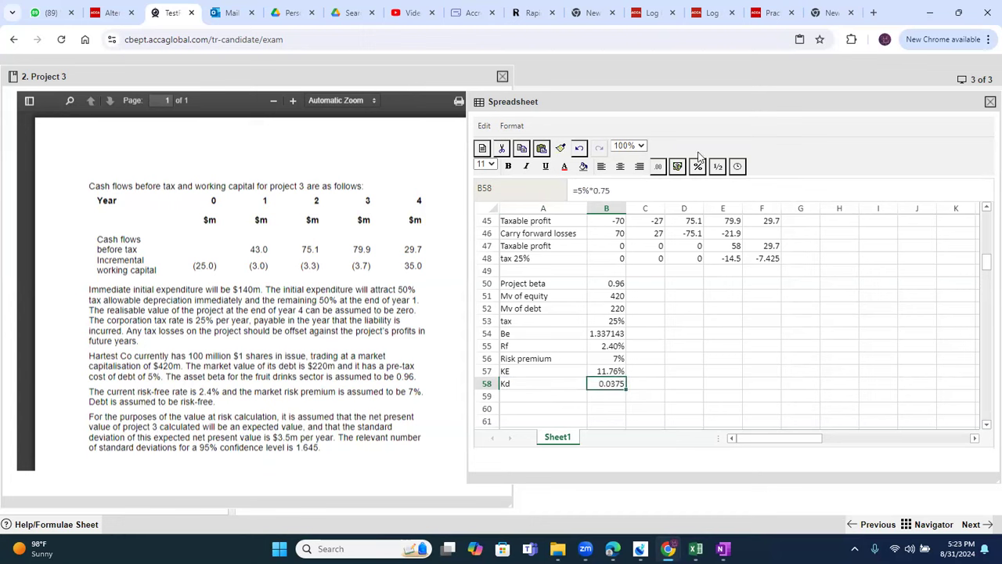
pyautogui.click(697, 166)
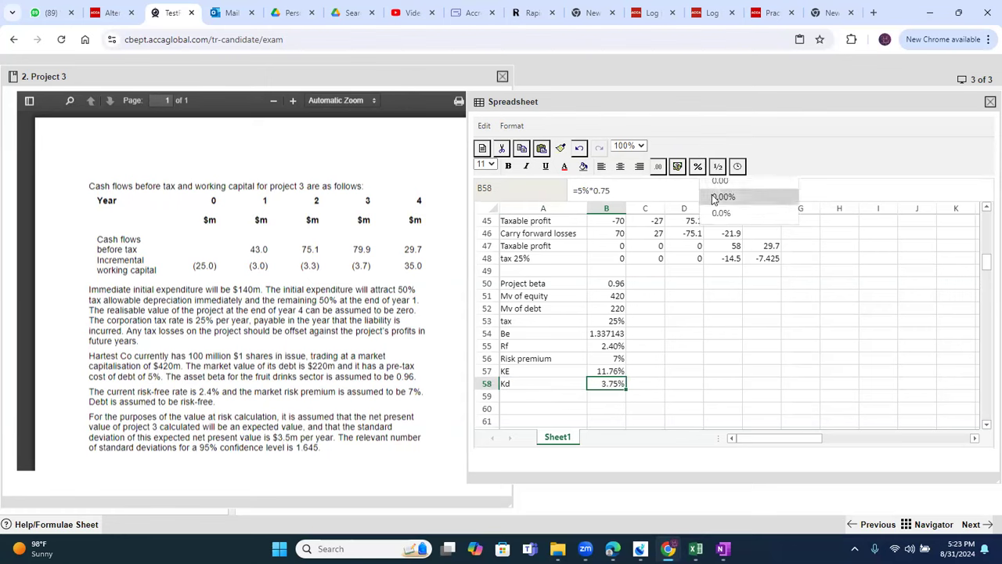
# Step: Label A59 "WACC" and start the B59 formula with the weighted cost of equity, =B57*B51/(B51+B52)
pyautogui.click(559, 398)
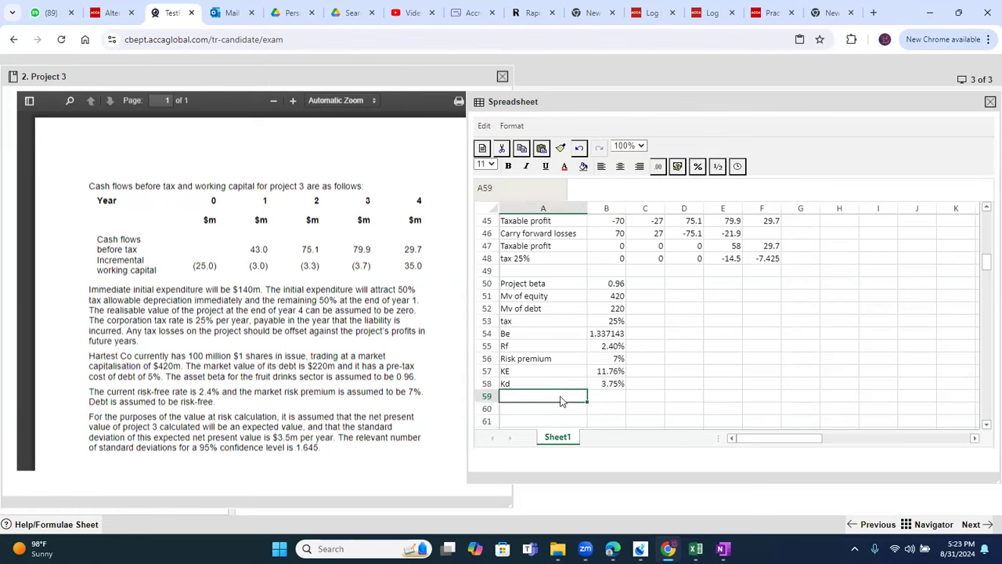
pyautogui.write('WACC')
pyautogui.press('Tab')
pyautogui.write('=')
pyautogui.press('Up')
pyautogui.press('Up')
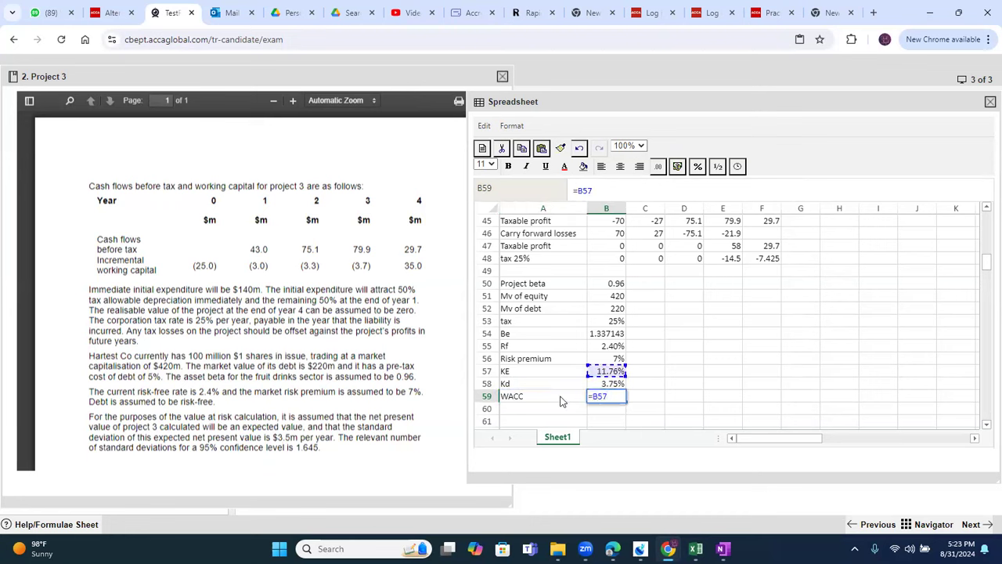
pyautogui.write('*')
pyautogui.press('Up')
pyautogui.press('Up')
pyautogui.press('Up')
pyautogui.press('Up')
pyautogui.press('Up')
pyautogui.press('Up')
pyautogui.press('Up')
pyautogui.press('Up')
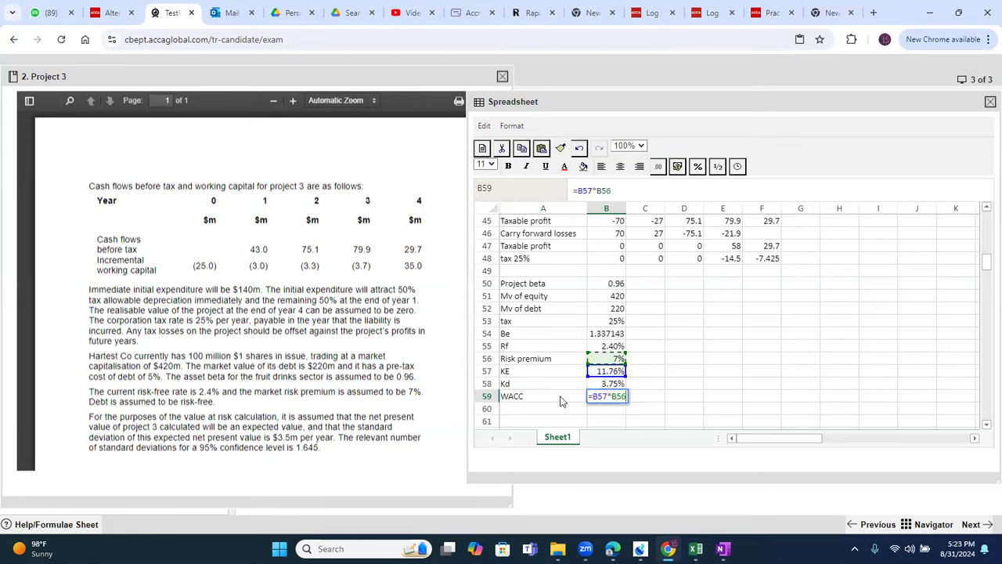
pyautogui.write('/(')
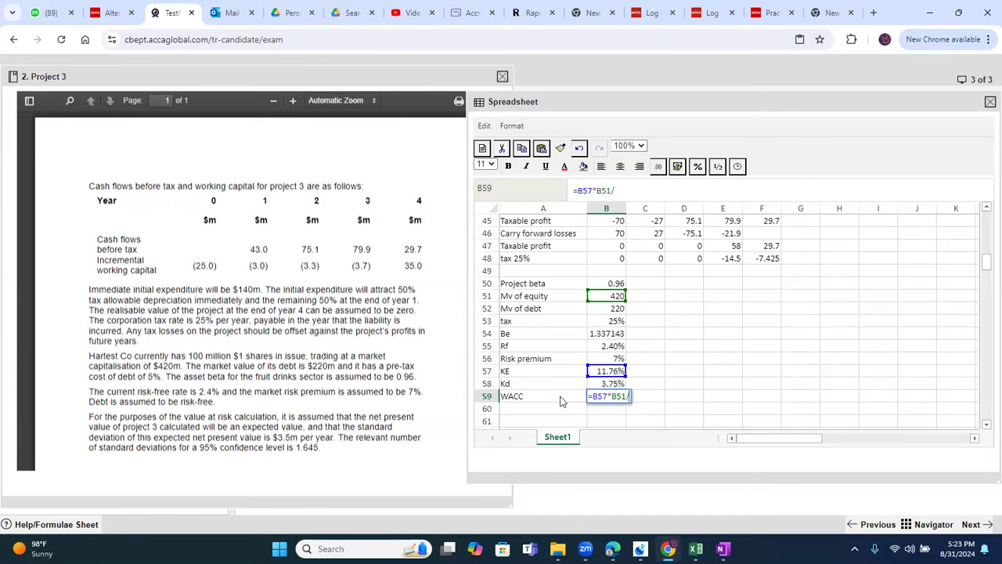
pyautogui.press('Up')
pyautogui.press('Up')
pyautogui.press('Up')
pyautogui.press('Up')
pyautogui.press('Up')
pyautogui.press('Up')
pyautogui.press('Up')
pyautogui.press('Up')
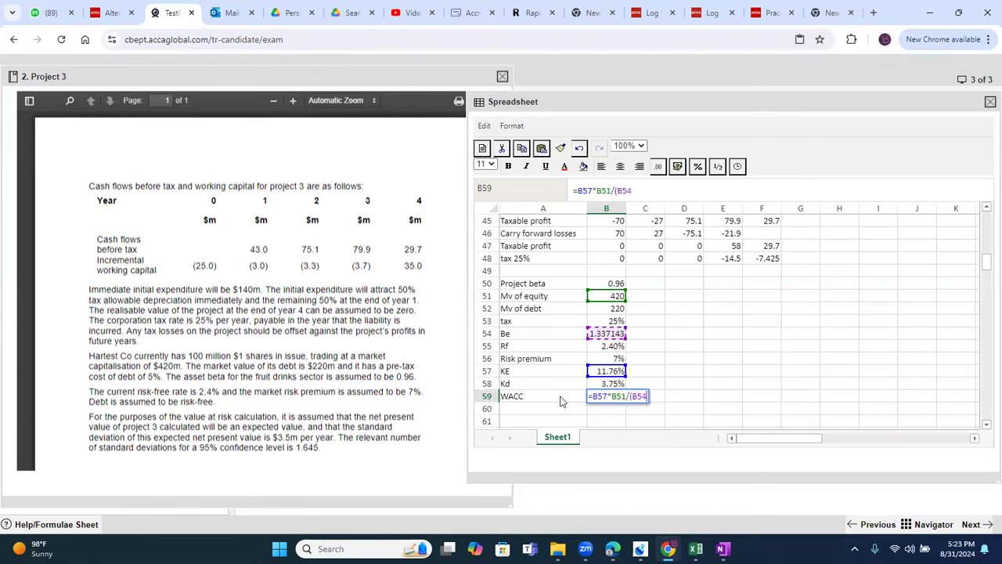
pyautogui.write('+')
pyautogui.press('Up')
pyautogui.press('Up')
pyautogui.press('Up')
pyautogui.press('Up')
pyautogui.press('Up')
pyautogui.press('Up')
pyautogui.press('Up')
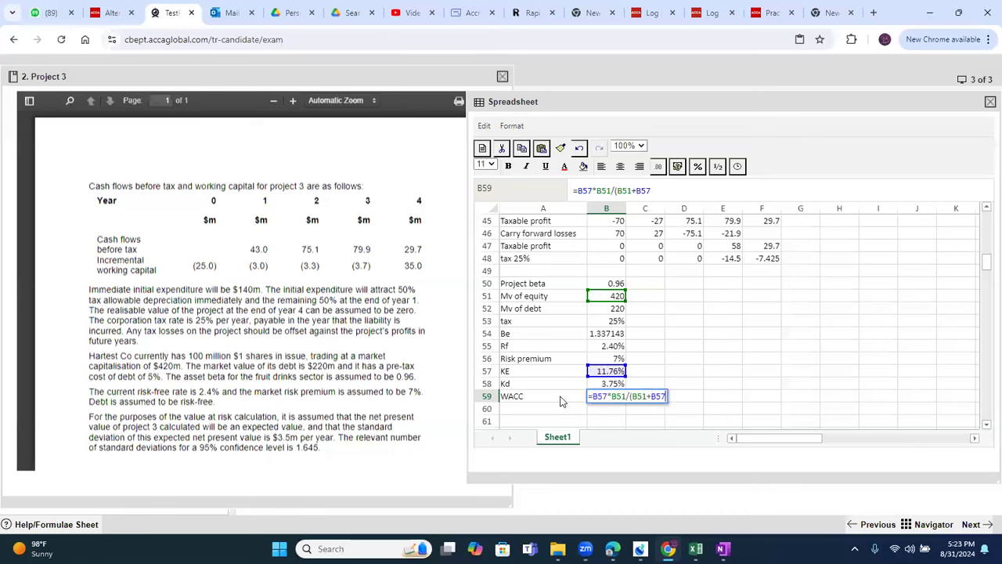
pyautogui.write(')+')
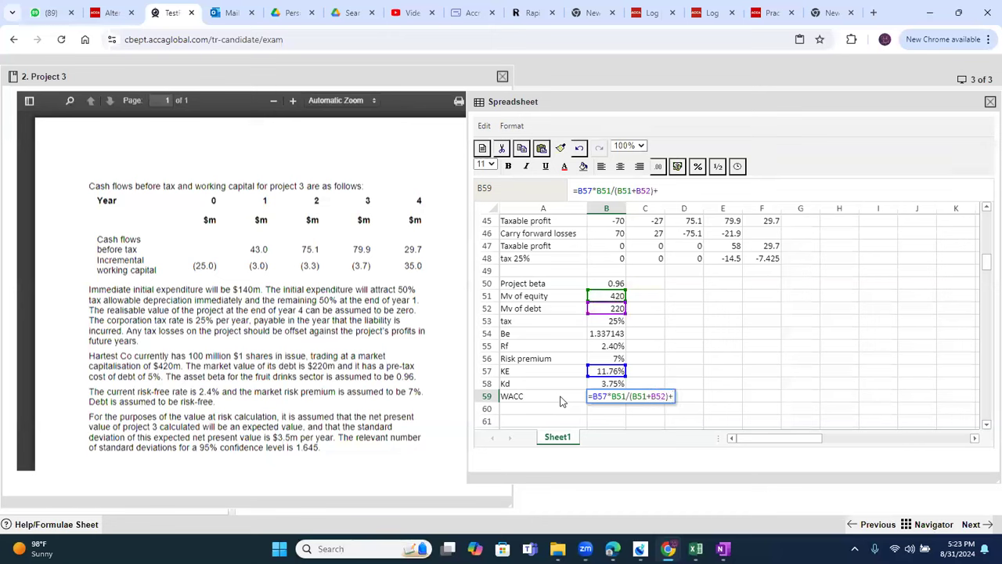
# Step: Complete the WACC formula in B59 by adding the weighted cost of debt, B58*B52/(B52+B51)
pyautogui.press('Up')
pyautogui.write('*')
pyautogui.press('Up')
pyautogui.press('Up')
pyautogui.press('Up')
pyautogui.press('Up')
pyautogui.press('Up')
pyautogui.press('Up')
pyautogui.press('Up')
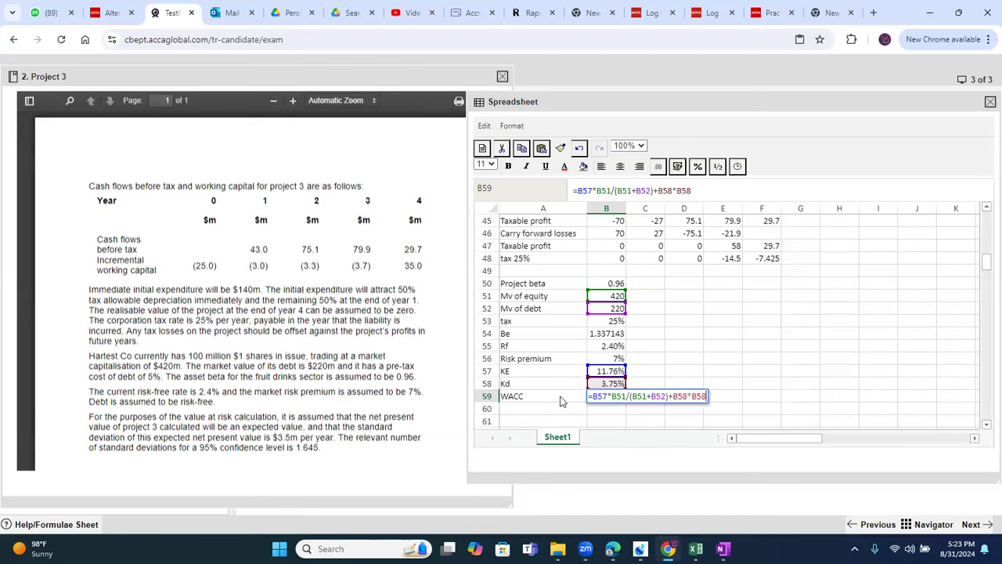
pyautogui.write('/(')
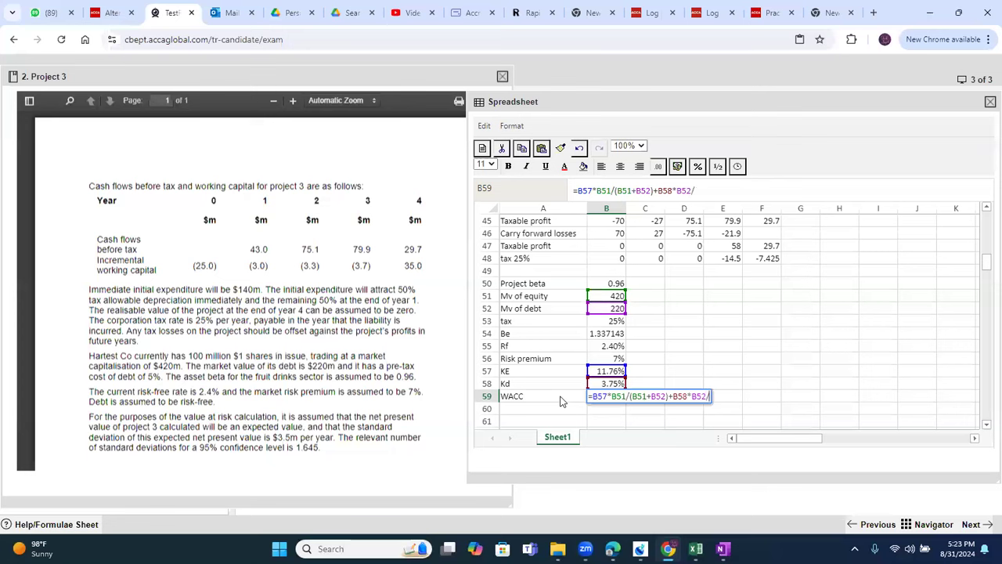
pyautogui.press('Up')
pyautogui.press('Up')
pyautogui.press('Up')
pyautogui.press('Up')
pyautogui.press('Up')
pyautogui.press('Up')
pyautogui.press('Up')
pyautogui.write('+')
pyautogui.press('Up')
pyautogui.press('Up')
pyautogui.press('Up')
pyautogui.press('Up')
pyautogui.press('Up')
pyautogui.press('Up')
pyautogui.press('Up')
pyautogui.press('Up')
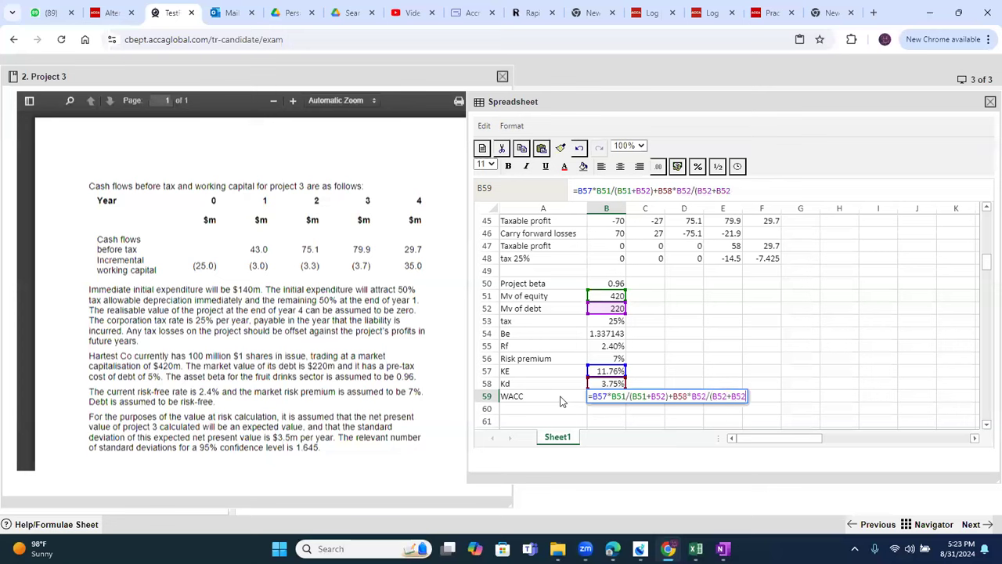
pyautogui.write(')')
pyautogui.press('Return')
# Step: Format the WACC in B59 as a percentage with two decimals (0.00%)
pyautogui.press('Up')
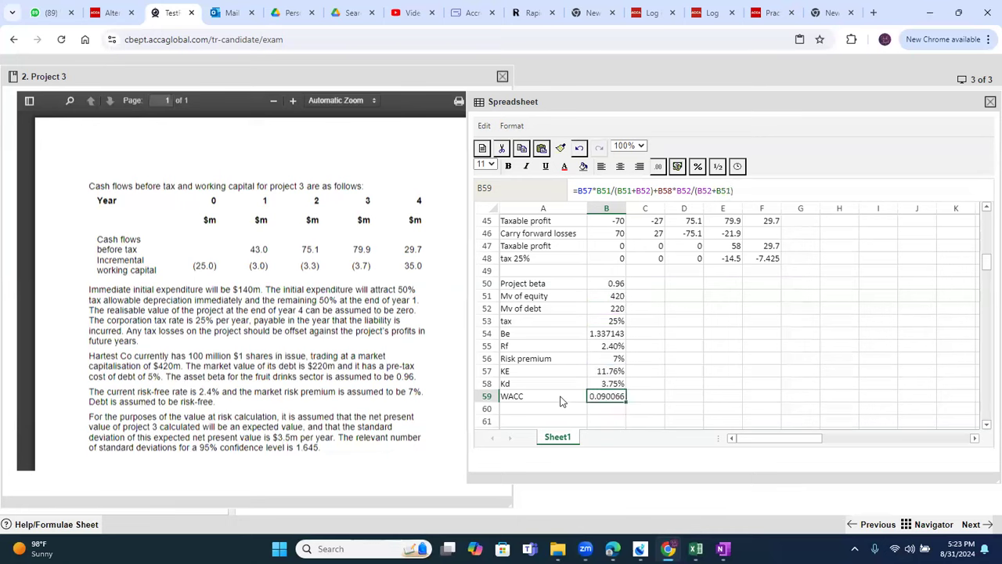
pyautogui.click(698, 166)
pyautogui.click(713, 205)
# Step: Label A61 "Equity" and A62 "Debt" below the WACC row to start a weighted-cost working
pyautogui.scroll(-2, 657, 351)
pyautogui.press('Down')
pyautogui.press('Left')
pyautogui.press('Up')
pyautogui.press('Down')
pyautogui.press('Up')
pyautogui.press('Down')
pyautogui.press('Down')
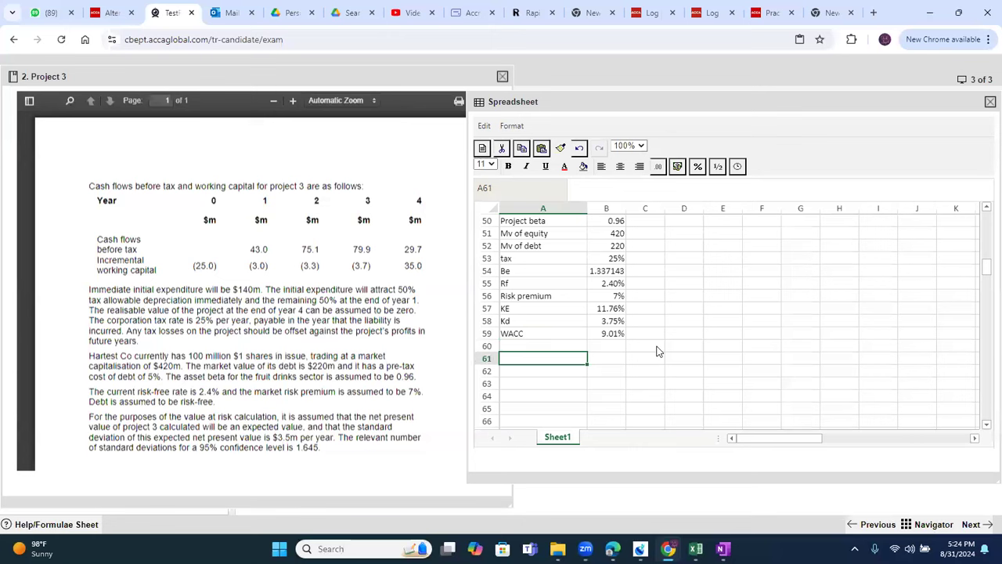
pyautogui.write('Equity')
pyautogui.press('Return')
pyautogui.write('Debt')
# Step: Link B61 and B62 to the market values of equity and debt in B51 and B52
pyautogui.press('Tab')
pyautogui.press('Up')
pyautogui.write('=')
pyautogui.press('Up')
pyautogui.press('Up')
pyautogui.press('Up')
pyautogui.press('Up')
pyautogui.press('Up')
pyautogui.press('Up')
pyautogui.press('Up')
pyautogui.press('Up')
pyautogui.press('Up')
pyautogui.press('Up')
pyautogui.press('Return')
pyautogui.write('=')
pyautogui.press('Up')
pyautogui.press('Up')
pyautogui.press('Up')
pyautogui.press('Up')
pyautogui.press('Up')
pyautogui.press('Up')
pyautogui.press('Up')
pyautogui.press('Up')
pyautogui.press('Up')
pyautogui.press('Up')
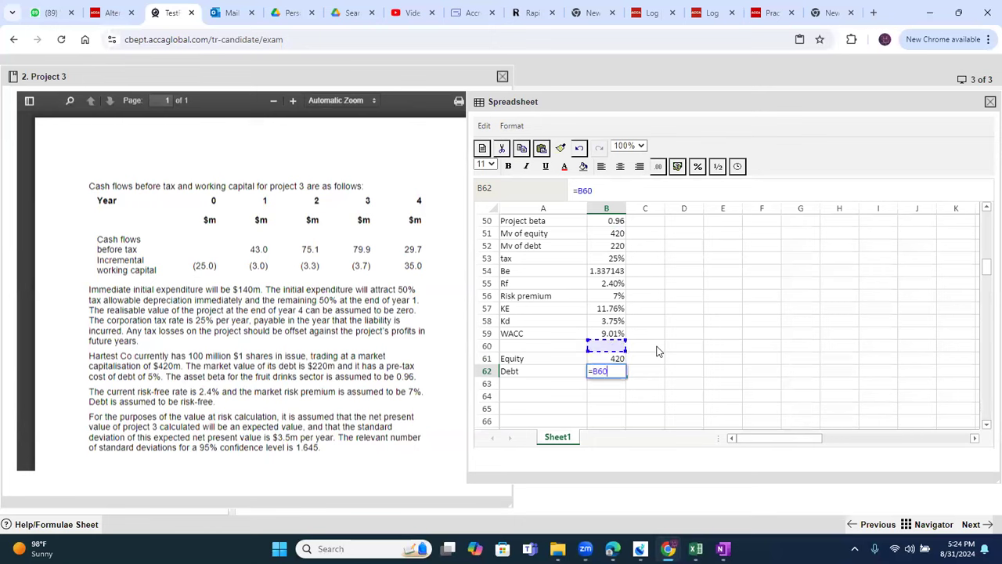
pyautogui.press('Return')
# Step: Link C61 to the cost of equity in B57 and C62 to the cost of debt in B58
pyautogui.click(658, 352)
pyautogui.write('=')
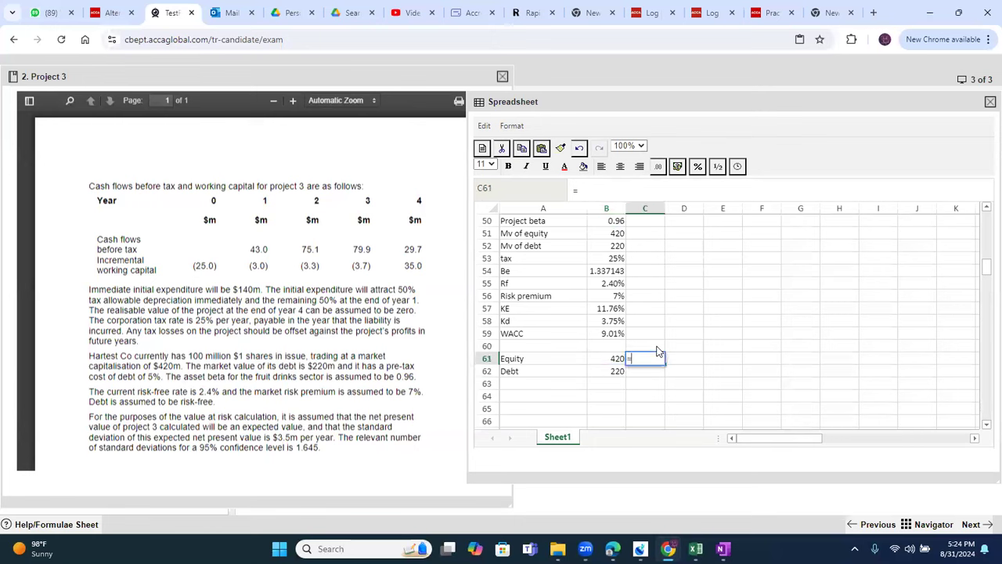
pyautogui.press('Up')
pyautogui.press('Up')
pyautogui.press('Up')
pyautogui.press('Up')
pyautogui.press('Left')
pyautogui.press('Return')
pyautogui.write('=')
pyautogui.press('Up')
pyautogui.press('Up')
pyautogui.press('Up')
pyautogui.press('Up')
pyautogui.press('Left')
pyautogui.press('Return')
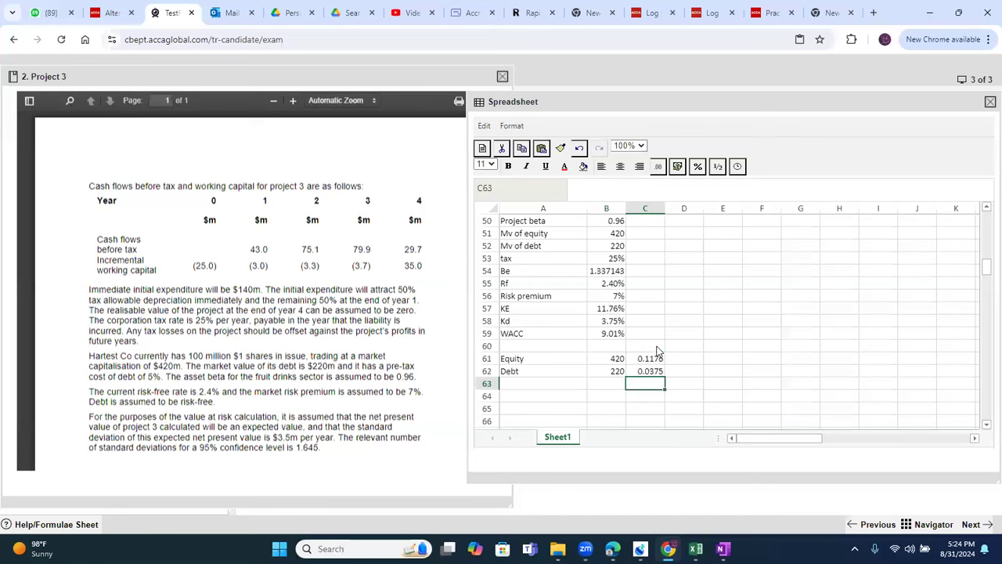
# Step: Total the equity and debt market values in B63 by summing B61:B62
pyautogui.press('Left')
pyautogui.write('=sum(')
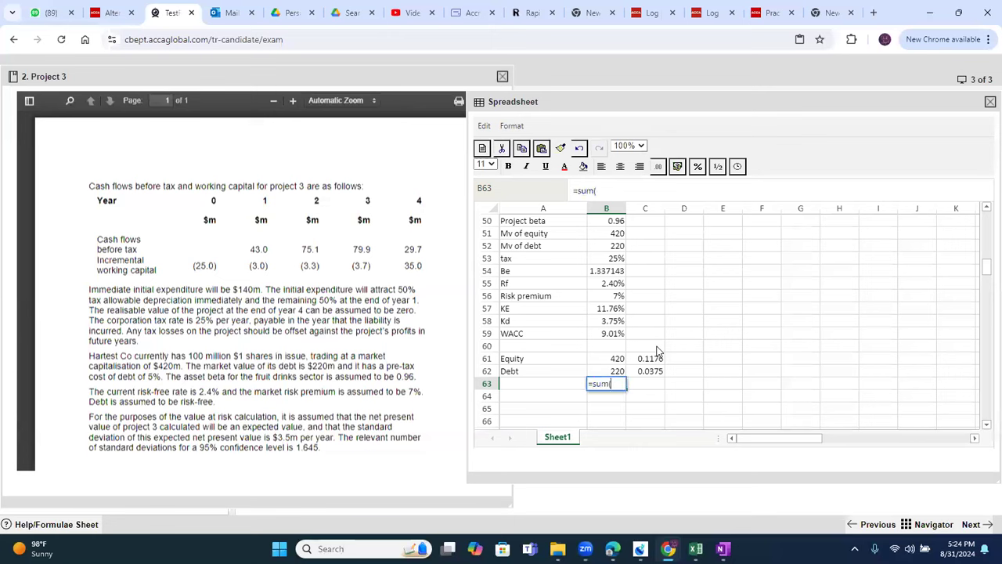
pyautogui.press('Up')
pyautogui.press('Up')
pyautogui.hotkey('shift', 'Down')
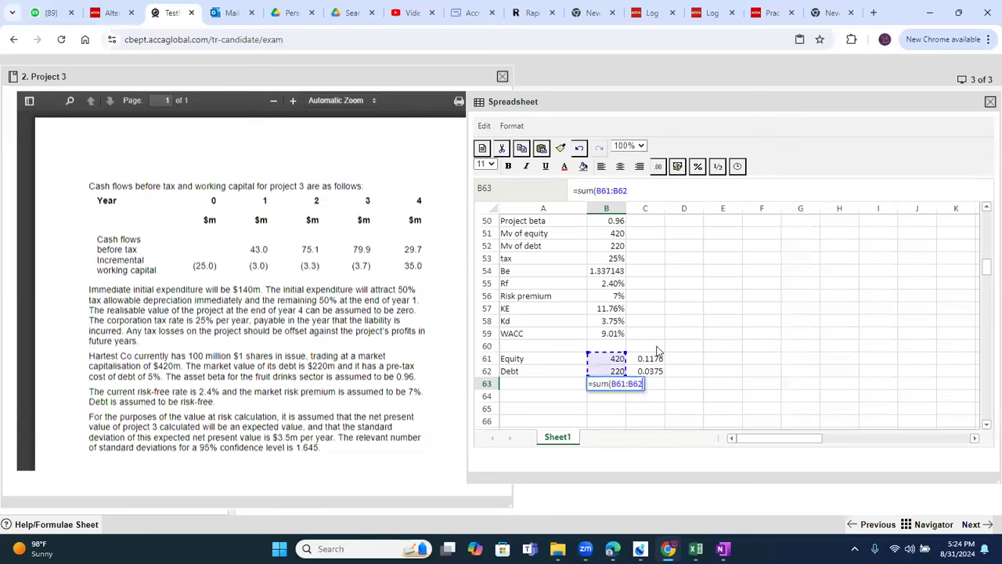
pyautogui.press('Return')
# Step: Calculate the equity return in D61 with =C61*B61 and copy the formula to D62 for debt
pyautogui.press('Up')
pyautogui.press('Up')
pyautogui.press('Right')
pyautogui.press('Up')
pyautogui.press('Right')
pyautogui.write('=')
pyautogui.press('Left')
pyautogui.write('*')
pyautogui.press('Left')
pyautogui.press('Left')
pyautogui.press('Return')
pyautogui.press('Up')
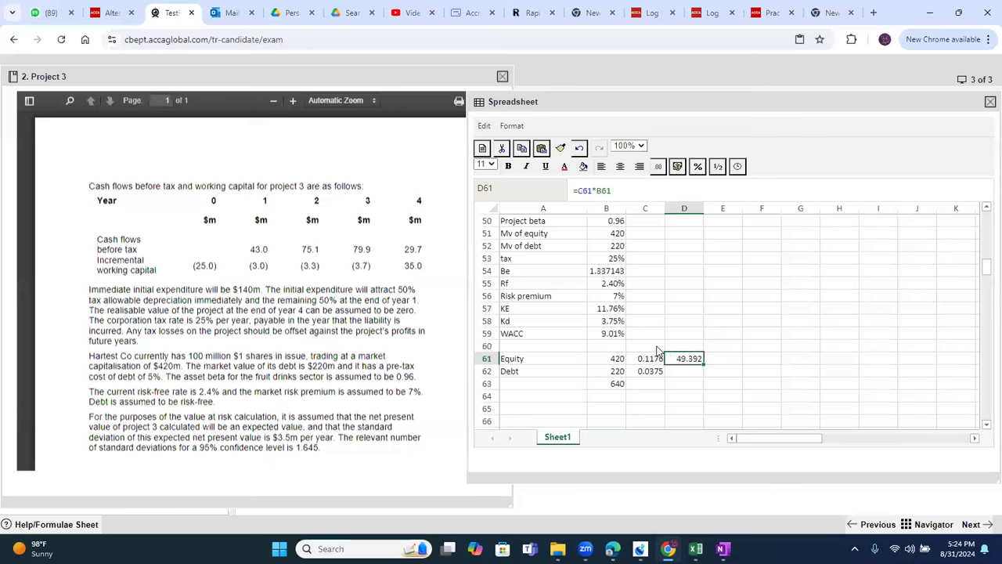
pyautogui.press('Down')
pyautogui.hotkey('ctrl', 'v')
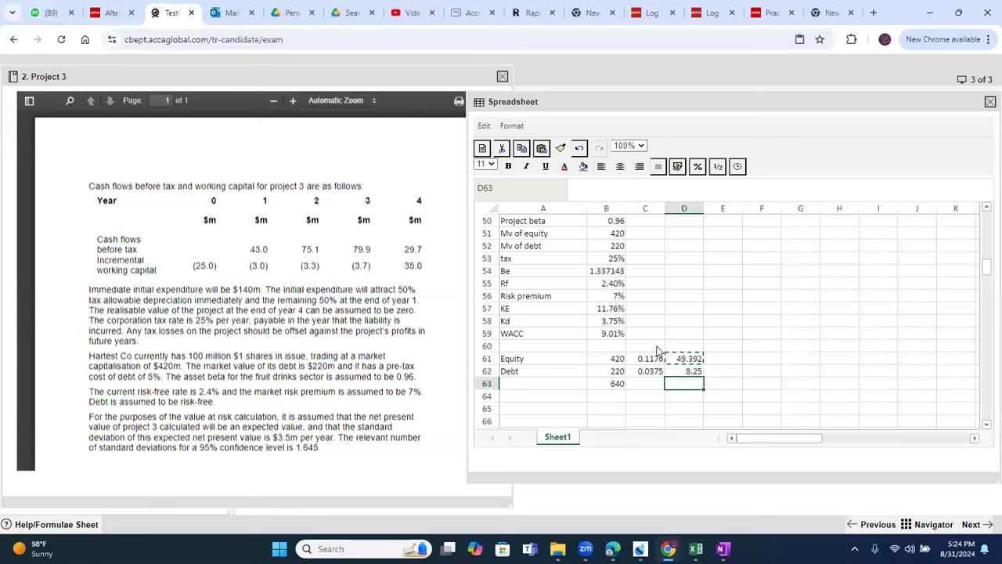
# Step: Copy the total formula from B63 into D63 to sum the equity and debt returns
pyautogui.press('Down')
pyautogui.press('Left')
pyautogui.press('Left')
pyautogui.hotkey('ctrl', 'c')
pyautogui.press('Right')
pyautogui.press('Right')
pyautogui.hotkey('ctrl', 'v')
pyautogui.press('Down')
# Step: Replace the WACC formula in B59 with =D63/B63, dividing total return by total market value
pyautogui.press('Left')
pyautogui.press('Up')
pyautogui.press('Up')
pyautogui.press('Up')
pyautogui.press('Up')
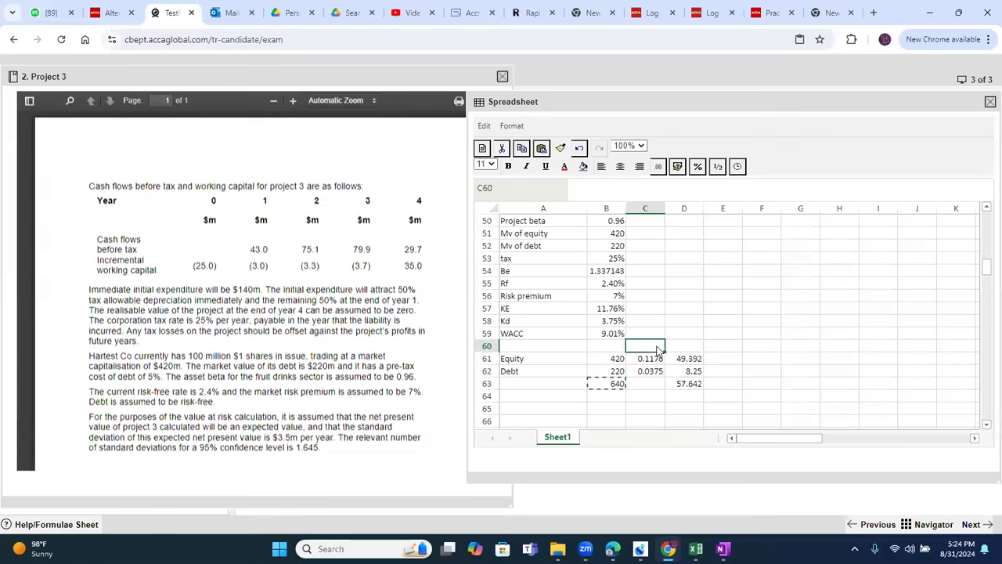
pyautogui.press('Up')
pyautogui.press('Left')
pyautogui.write('=')
pyautogui.press('Down')
pyautogui.press('Down')
pyautogui.press('Down')
pyautogui.press('Down')
pyautogui.press('Right')
pyautogui.press('Right')
pyautogui.write('/')
pyautogui.press('Left')
pyautogui.press('Down')
pyautogui.press('Down')
pyautogui.press('Down')
pyautogui.press('Down')
pyautogui.press('Right')
pyautogui.press('Return')
pyautogui.press('Up')
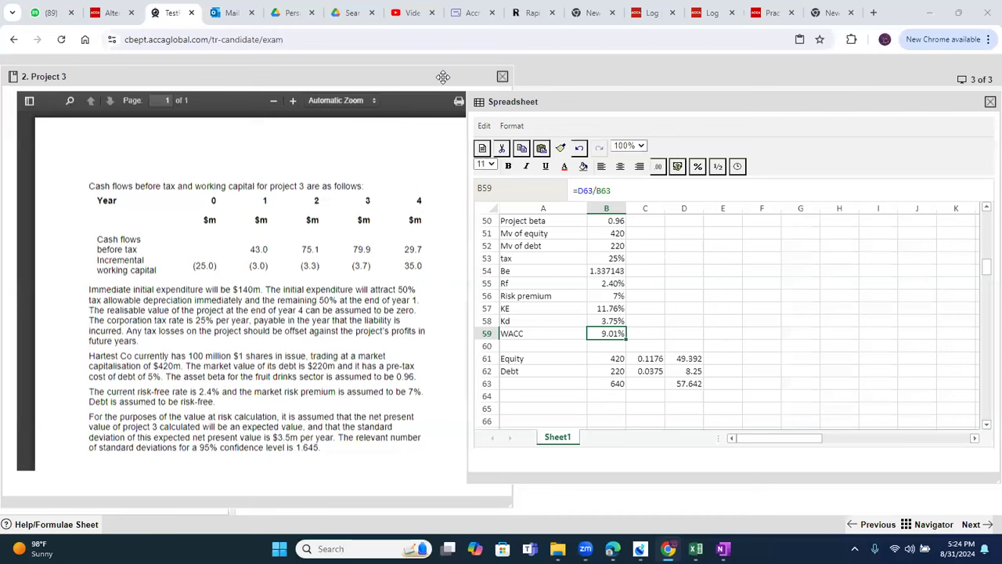
# Step: Make the WACC label and its value in A59:B59 bold
pyautogui.click(517, 334)
pyautogui.hotkey('shift', 'Right')
pyautogui.hotkey('ctrl', 'b')
# Step: Enter 9% as the discount factor in B13 of the project 3 net present value table
pyautogui.press('Up')
pyautogui.press('Up')
pyautogui.press('Up')
pyautogui.press('Up')
pyautogui.press('Up')
pyautogui.press('Up')
pyautogui.press('Up')
pyautogui.press('Up')
pyautogui.press('Up')
pyautogui.press('Up')
pyautogui.press('Up')
pyautogui.press('Up')
pyautogui.press('Up')
pyautogui.press('Up')
pyautogui.press('Up')
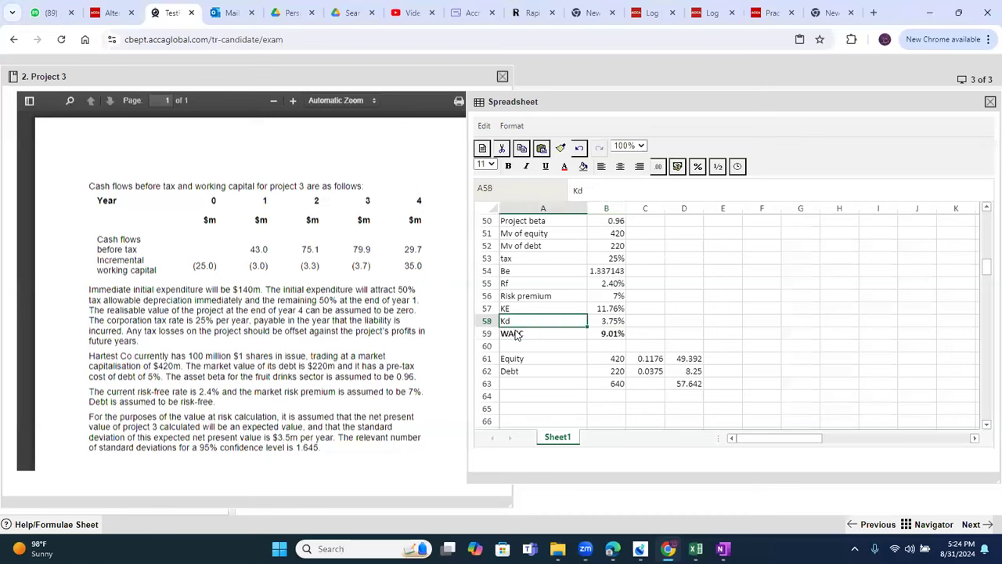
pyautogui.press('Up')
pyautogui.press('Up')
pyautogui.press('Up')
pyautogui.press('Up')
pyautogui.press('Up')
pyautogui.press('Up')
pyautogui.press('Up')
pyautogui.press('Up')
pyautogui.press('Up')
pyautogui.press('Up')
pyautogui.press('Up')
pyautogui.press('Up')
pyautogui.press('Up')
pyautogui.press('Up')
pyautogui.press('Up')
pyautogui.press('Up')
pyautogui.press('Up')
pyautogui.press('Up')
pyautogui.press('Up')
pyautogui.press('Up')
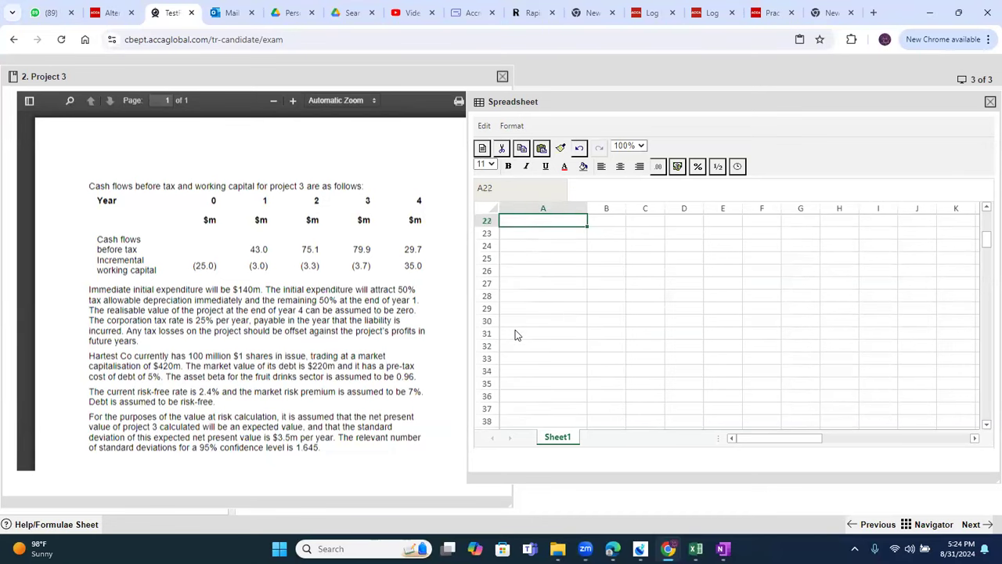
pyautogui.press('Down')
pyautogui.press('Down')
pyautogui.press('Down')
pyautogui.press('Down')
pyautogui.press('Down')
pyautogui.press('Down')
pyautogui.press('Down')
pyautogui.press('Down')
pyautogui.press('Down')
pyautogui.press('Down')
pyautogui.press('Down')
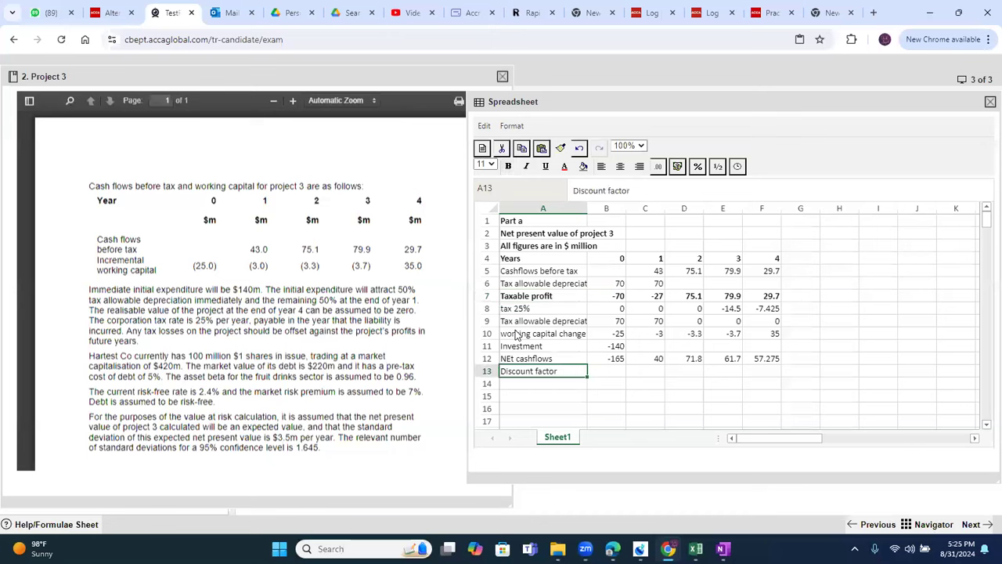
pyautogui.press('Right')
pyautogui.write('9%')
pyautogui.press('Return')
# Step: Label A14 NPV and calculate it in B14 with =NPV(B13,C12:F12)+B12
pyautogui.press('Left')
pyautogui.write('NPV')
pyautogui.press('Tab')
pyautogui.write('=')
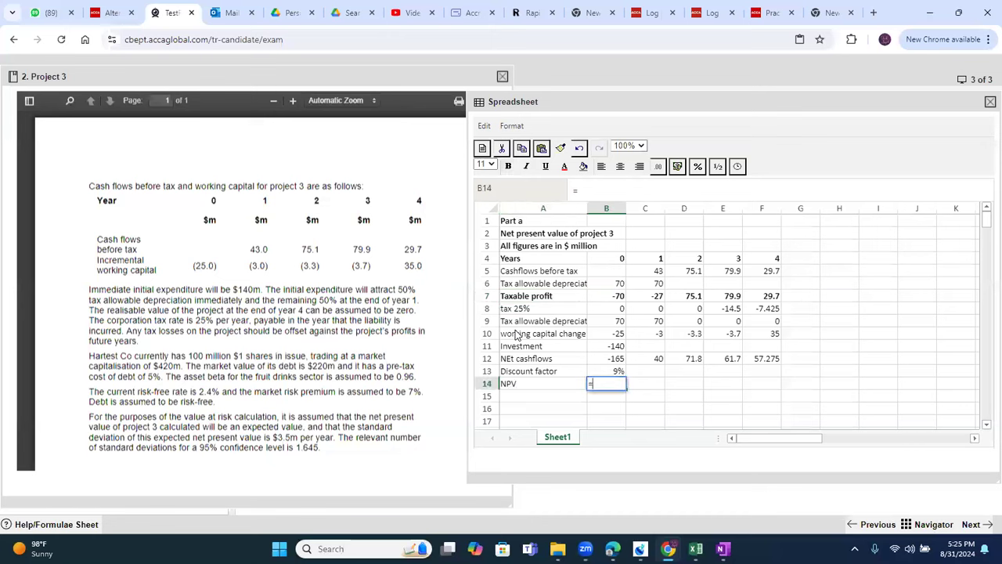
pyautogui.write('npv(')
pyautogui.press('Up')
pyautogui.write(',')
pyautogui.press('Up')
pyautogui.press('Right')
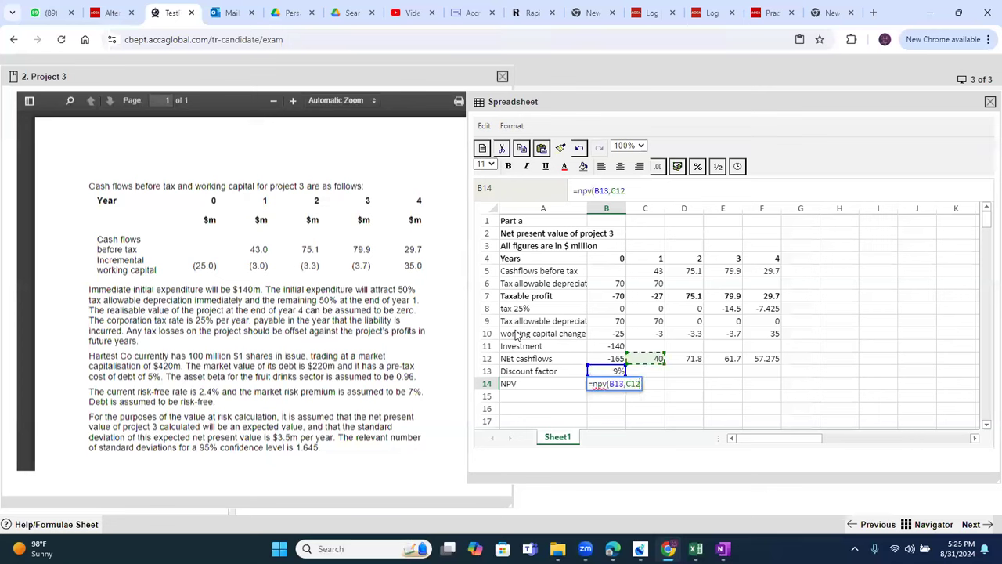
pyautogui.hotkey('shift', 'Right')
pyautogui.hotkey('shift', 'Right')
pyautogui.hotkey('shift', 'Right')
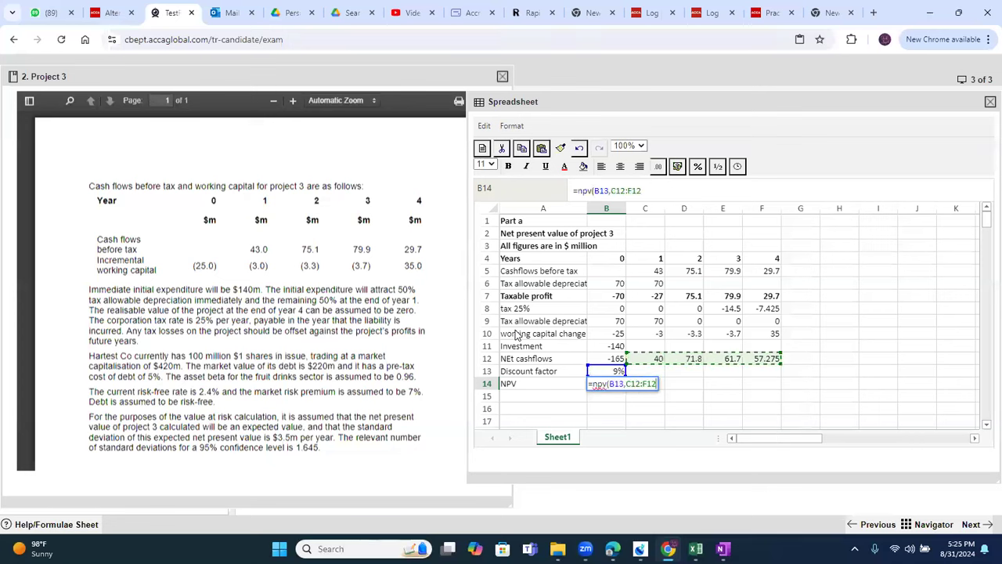
pyautogui.write(')+')
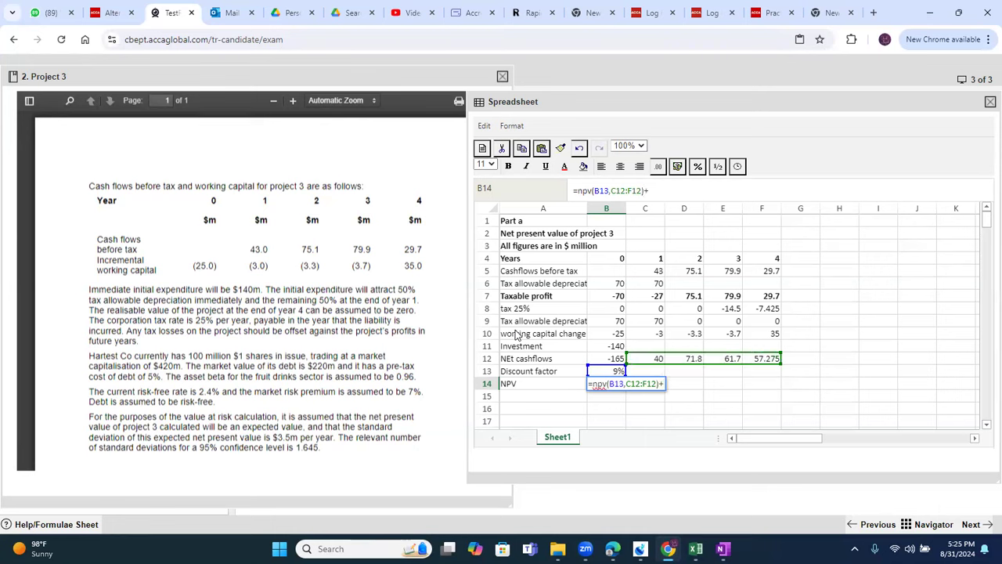
pyautogui.press('Up')
pyautogui.press('Up')
pyautogui.press('Return')
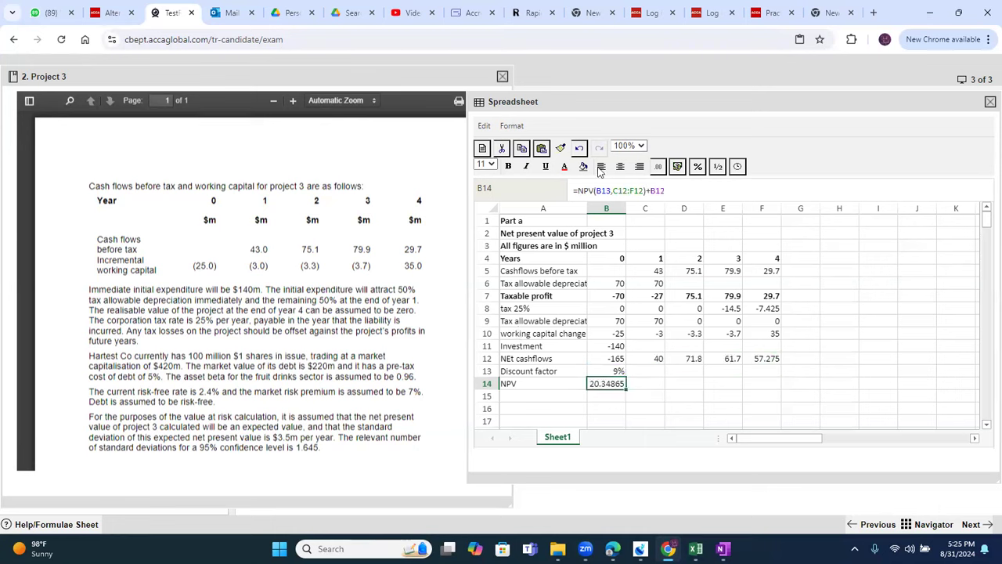
# Step: Apply the 0.00 two-decimal number format to the NPV in B14 and the cash flow figures in B5:F12
pyautogui.click(676, 168)
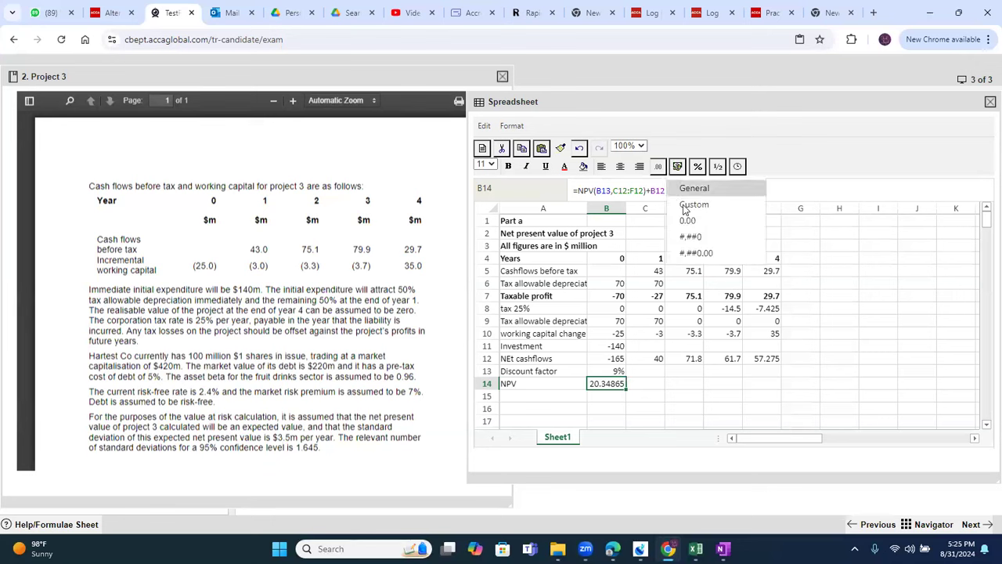
pyautogui.click(687, 221)
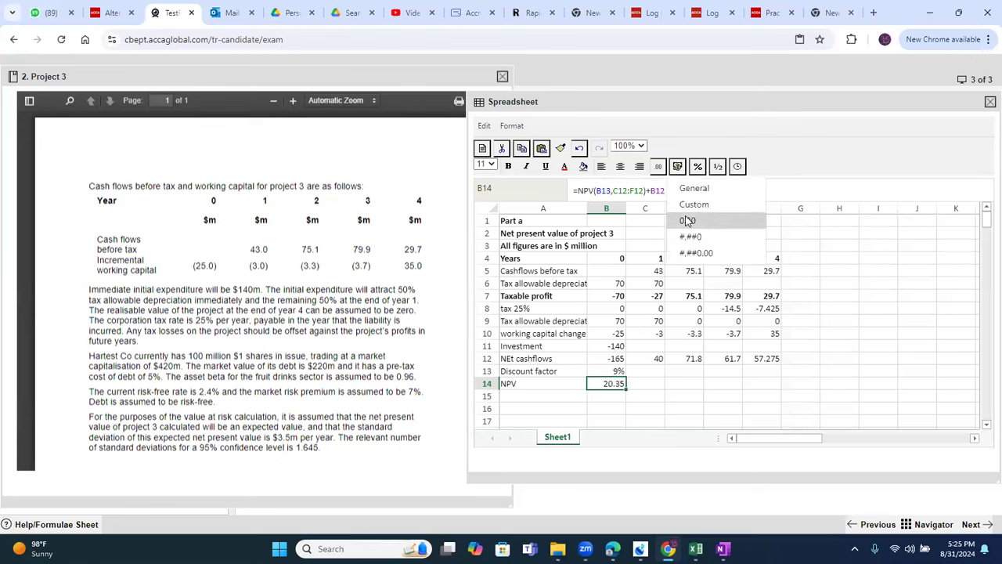
pyautogui.click(714, 374)
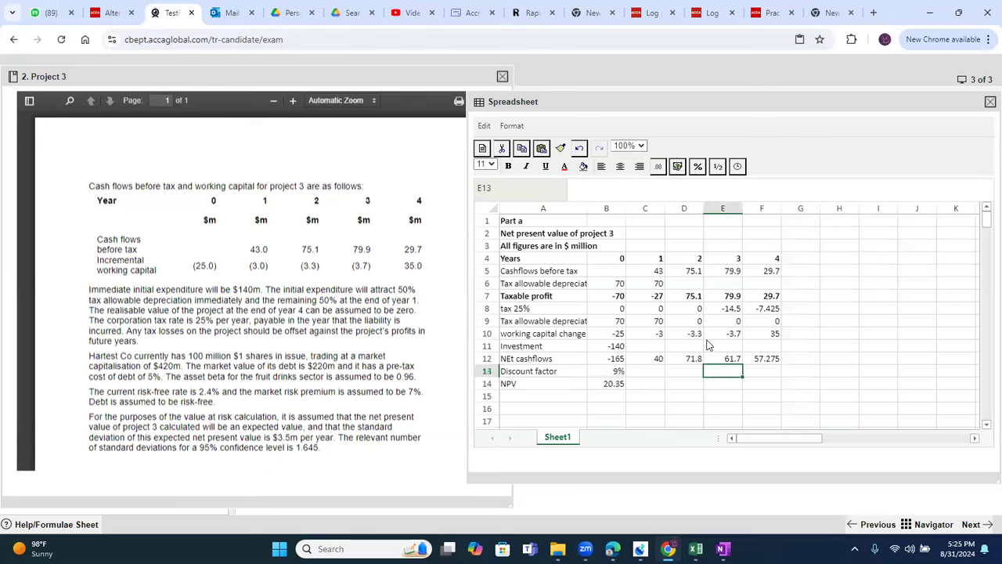
pyautogui.moveTo(614, 271); pyautogui.dragTo(754, 361)
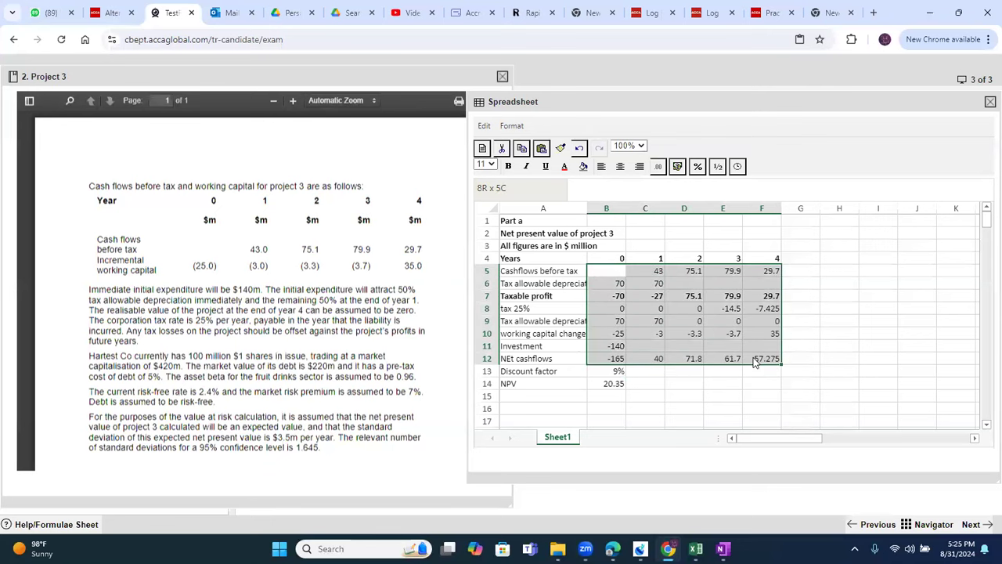
pyautogui.click(658, 166)
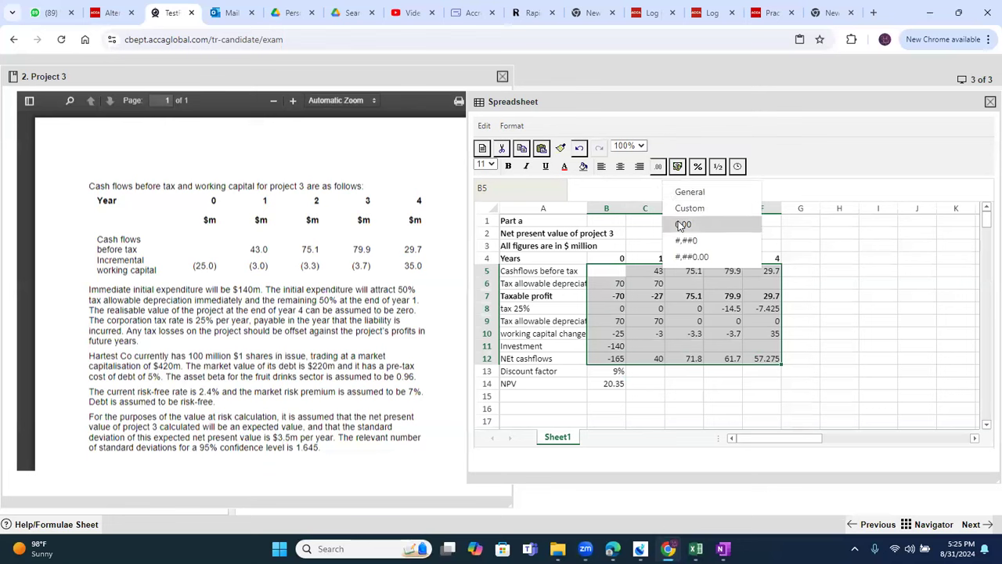
pyautogui.click(682, 225)
pyautogui.click(830, 309)
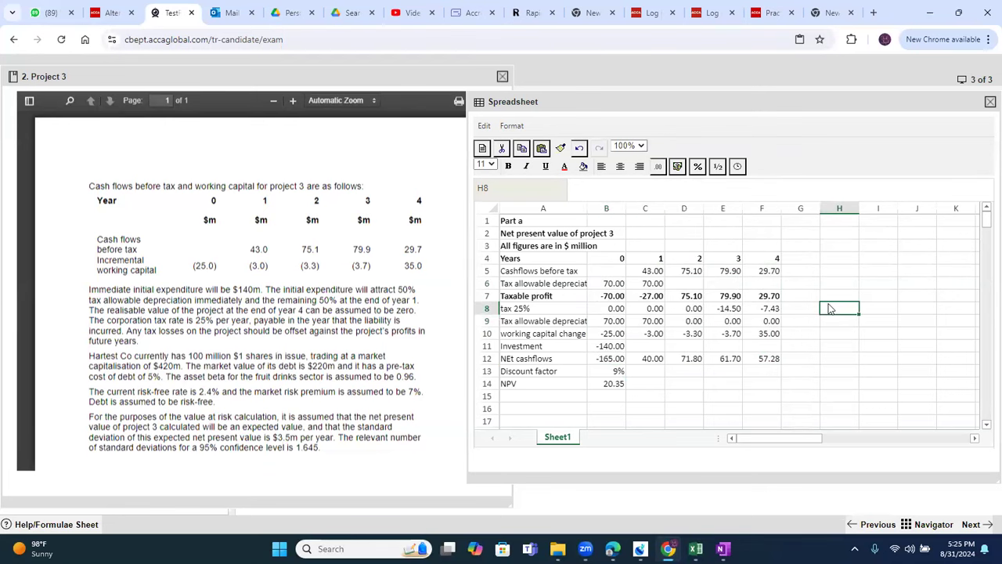
# Step: Make the NPV label and its value in A14:B14 bold
pyautogui.click(515, 389)
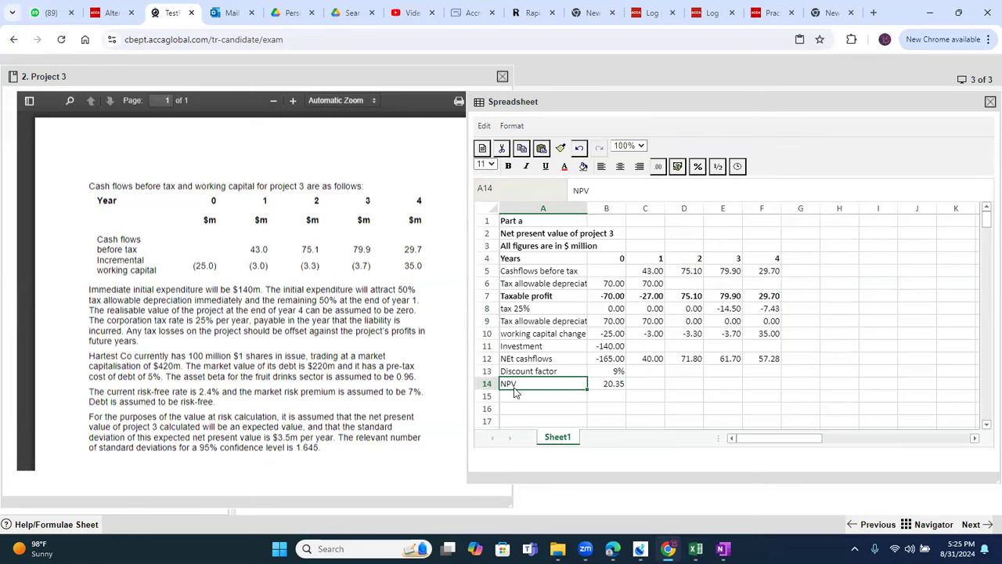
pyautogui.hotkey('shift', 'Right')
pyautogui.hotkey('ctrl', 'b')
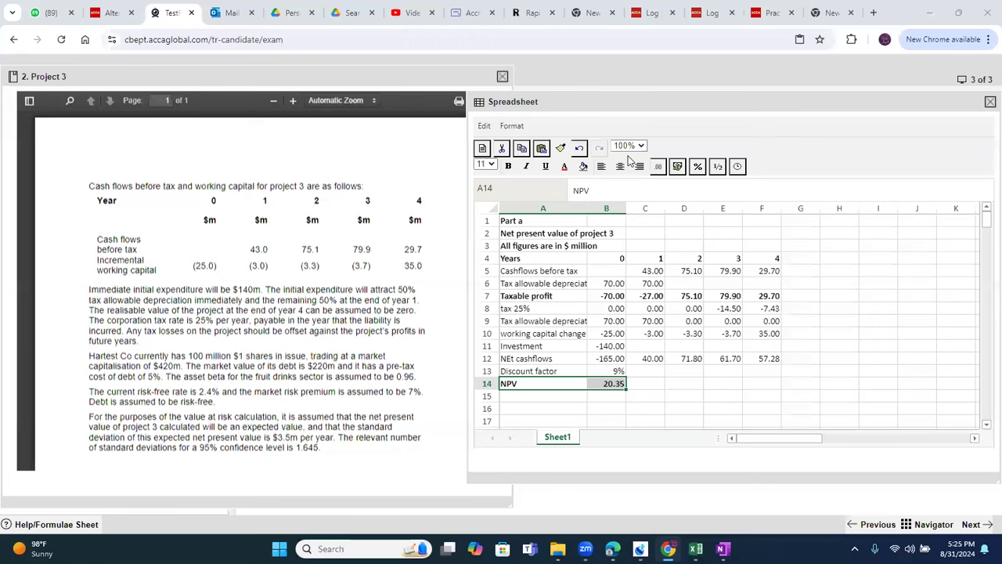
# Step: Review the pre-tax cash flow, tax allowable depreciation and taxable profit rows of the project 3 table
pyautogui.click(550, 274)
pyautogui.press('Right')
pyautogui.press('Right')
pyautogui.press('Right')
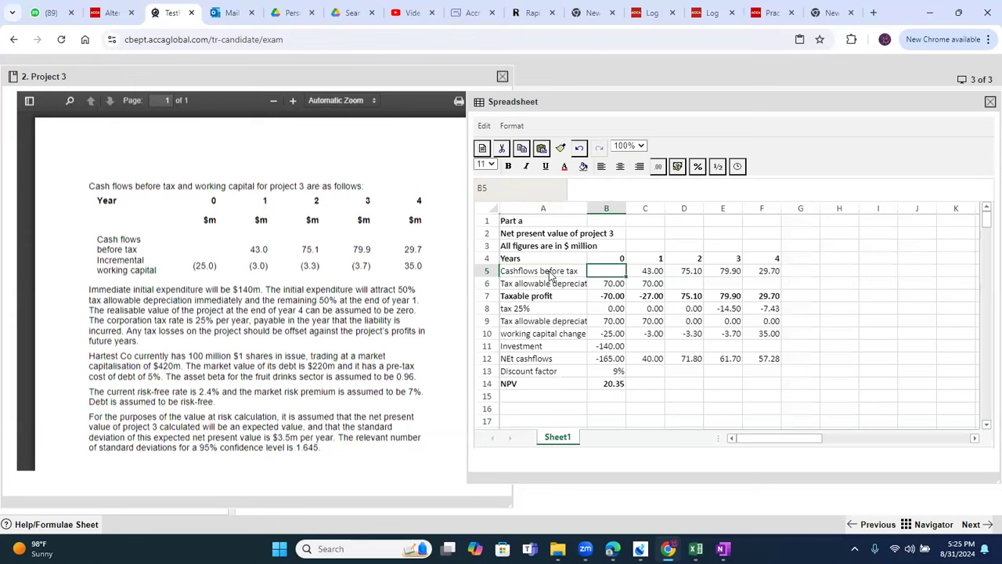
pyautogui.press('Left')
pyautogui.press('Left')
pyautogui.press('Left')
pyautogui.press('Down')
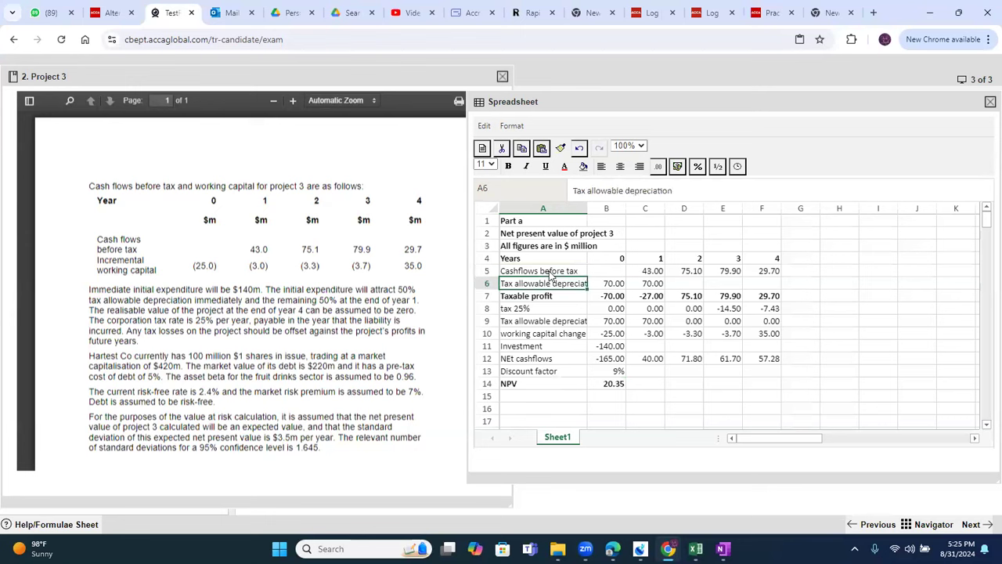
pyautogui.press('Down')
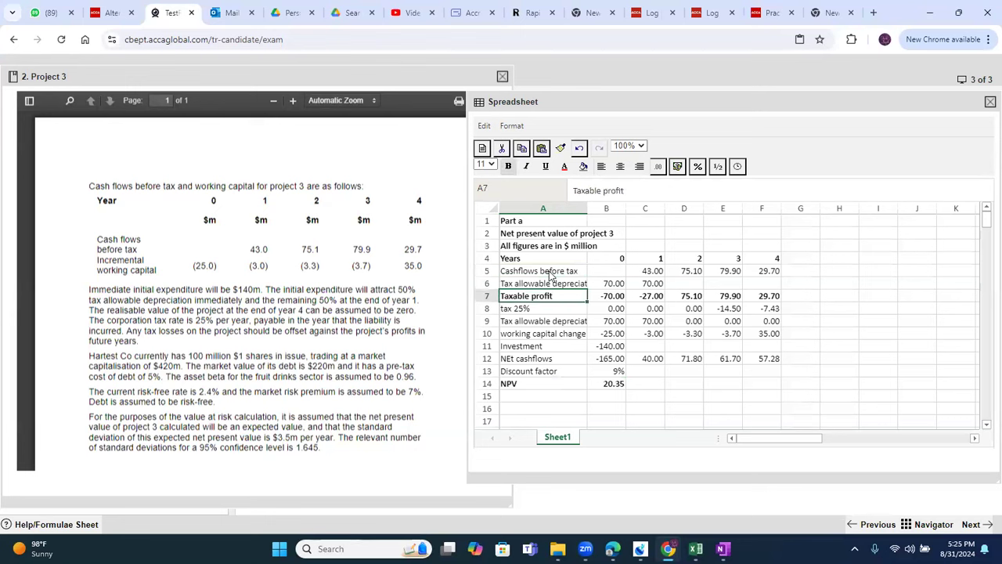
# Step: Replace the tax row label in A8 with Tax (working)
pyautogui.press('Down')
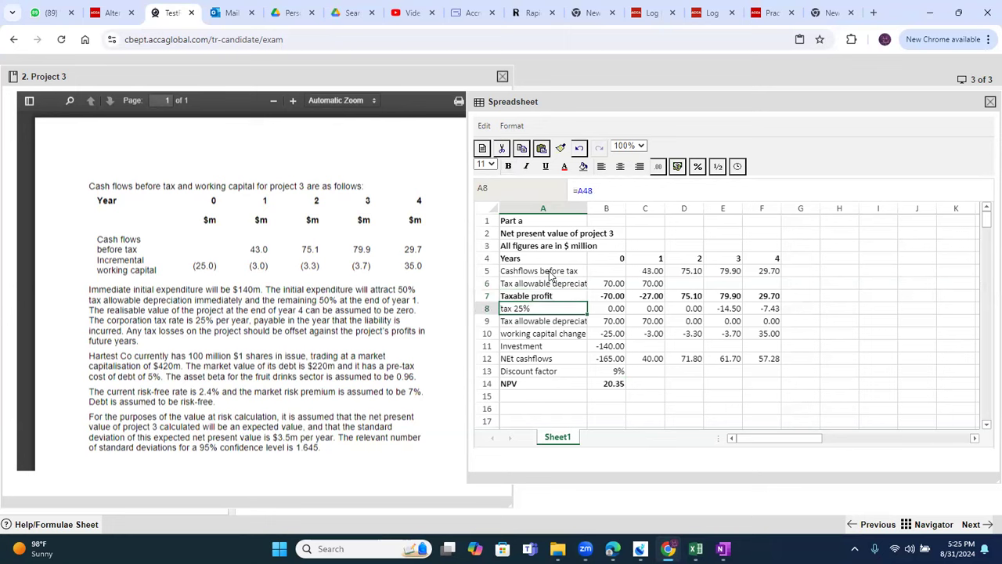
pyautogui.doubleClick(542, 308)
pyautogui.press('BackSpace')
pyautogui.press('BackSpace')
pyautogui.press('BackSpace')
pyautogui.press('BackSpace')
pyautogui.write('Tax wo')
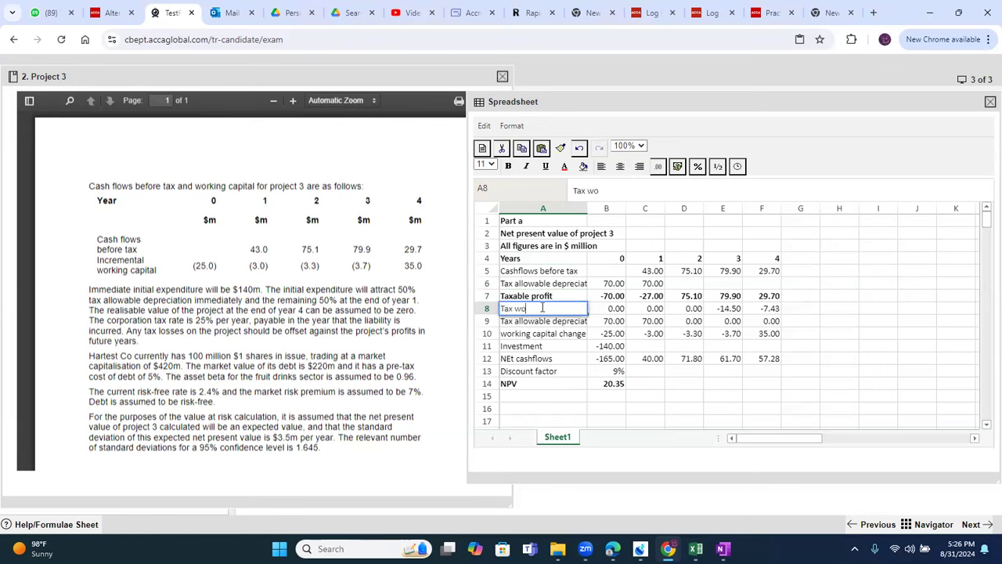
pyautogui.write('rking)')
pyautogui.write('(')
pyautogui.press('Return')
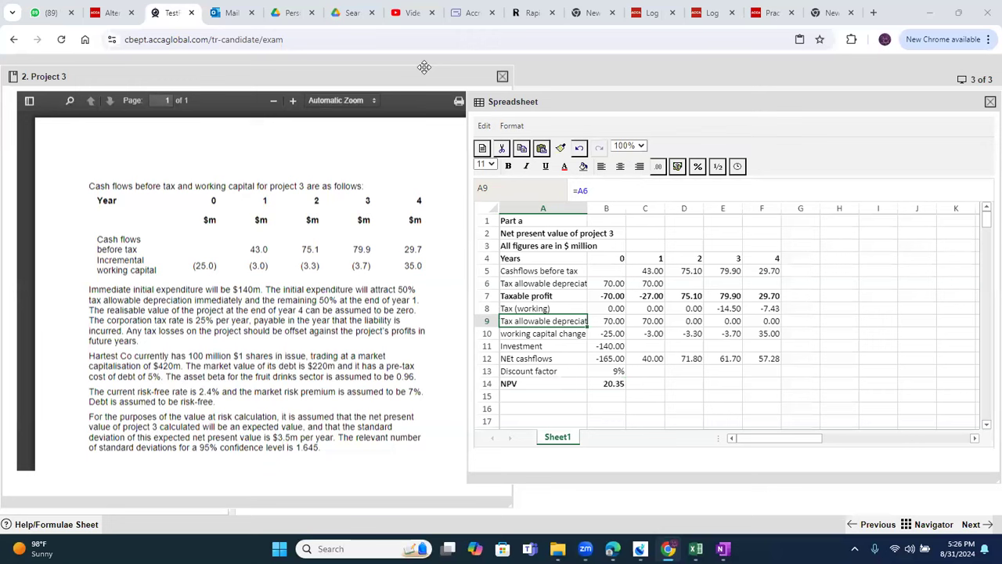
# Step: Review the tax workings from row 42, examining the years row and the taxable profit row linked from the main table
pyautogui.click(617, 337)
pyautogui.press('Down')
pyautogui.press('Down')
pyautogui.press('Down')
pyautogui.press('Down')
pyautogui.press('Down')
pyautogui.press('Down')
pyautogui.press('Down')
pyautogui.press('Down')
pyautogui.press('Down')
pyautogui.press('Down')
pyautogui.press('Down')
pyautogui.press('Down')
pyautogui.press('Down')
pyautogui.press('Down')
pyautogui.press('Down')
pyautogui.press('Down')
pyautogui.press('Down')
pyautogui.press('Down')
pyautogui.press('Down')
pyautogui.press('Down')
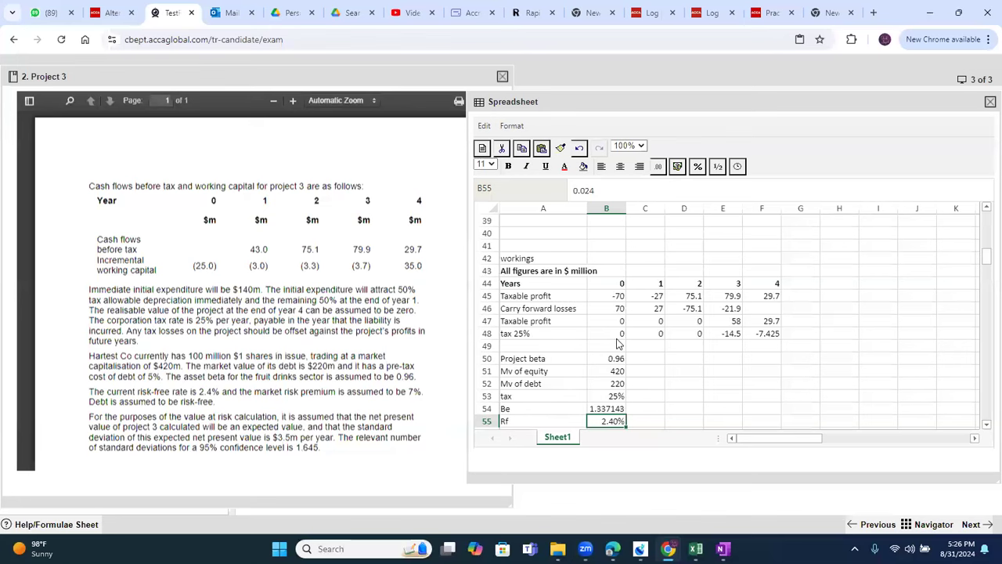
pyautogui.click(571, 289)
pyautogui.press('Right')
pyautogui.press('Right')
pyautogui.press('Left')
pyautogui.press('Left')
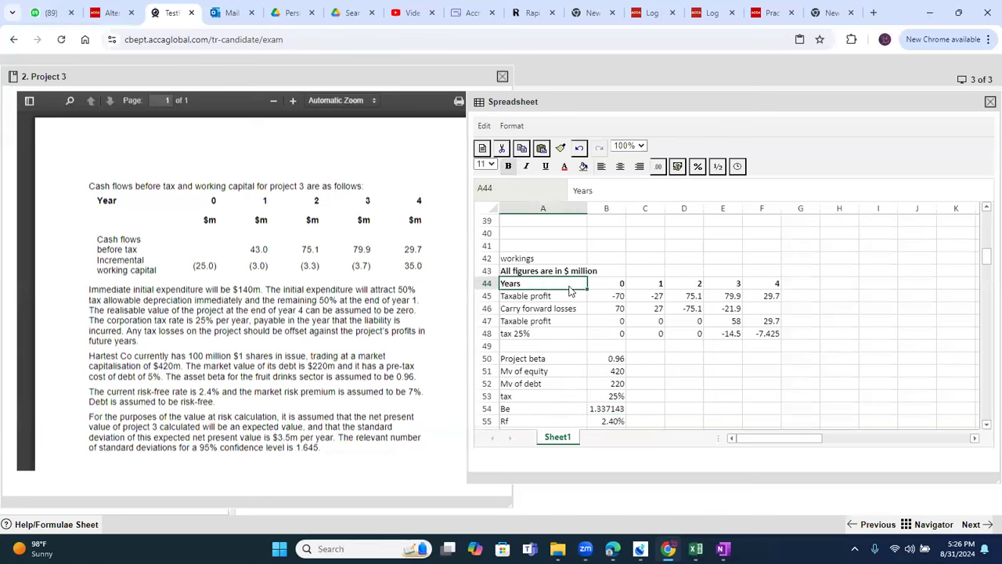
pyautogui.press('Down')
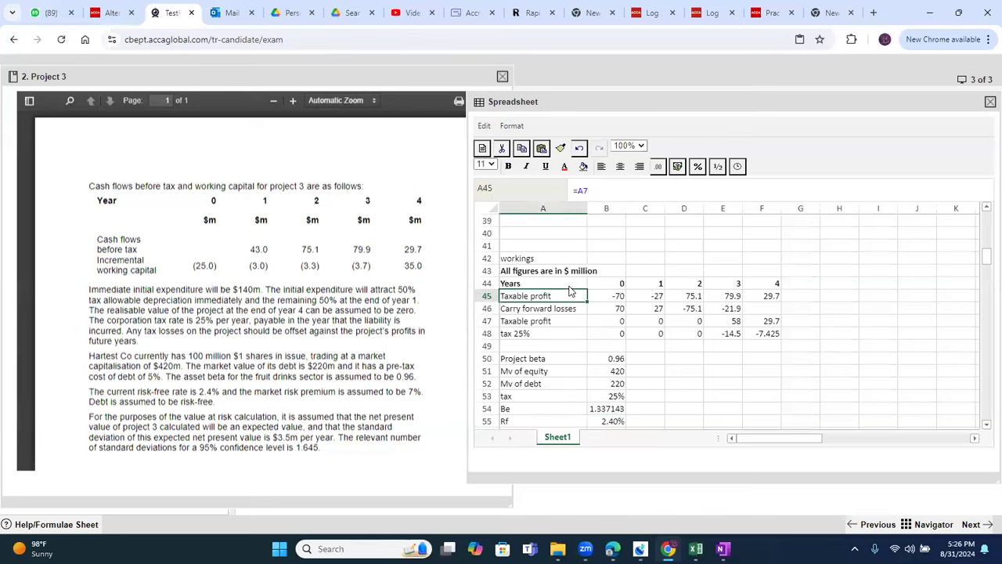
# Step: Examine the losses carried forward in row 46 for years 0 to 3 and the taxable profit after losses in row 47
pyautogui.click(621, 311)
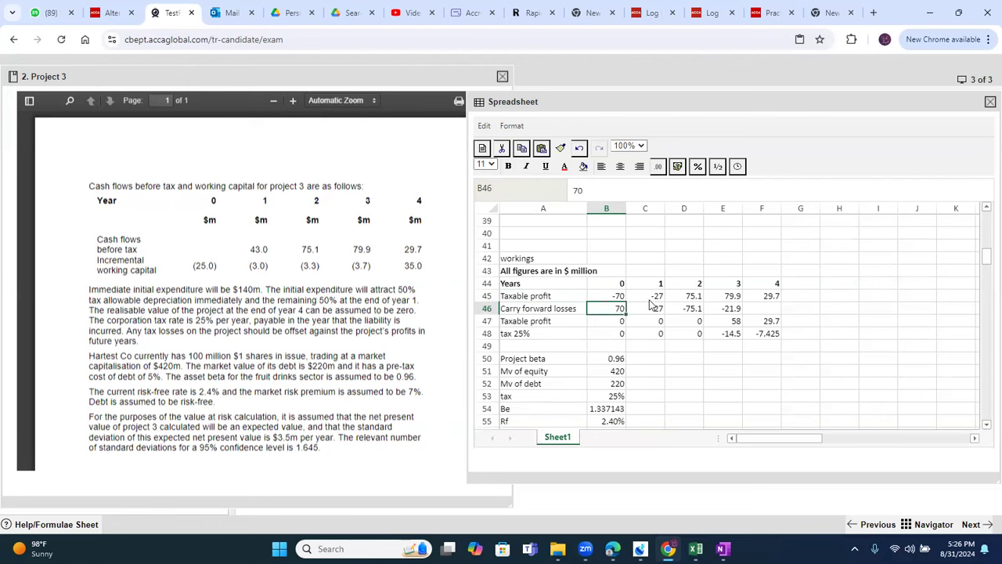
pyautogui.click(651, 299)
pyautogui.click(640, 311)
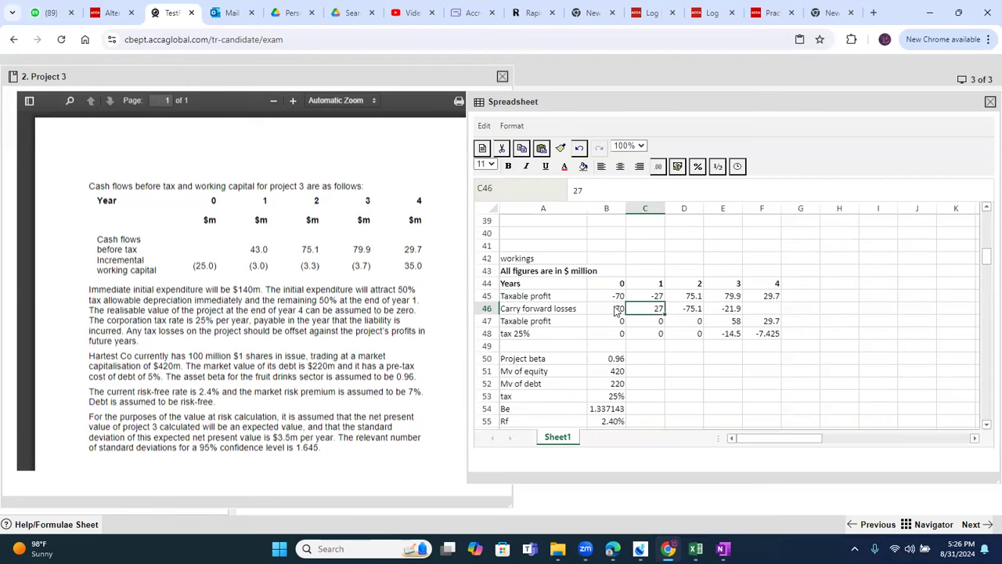
pyautogui.click(616, 313)
pyautogui.click(646, 313)
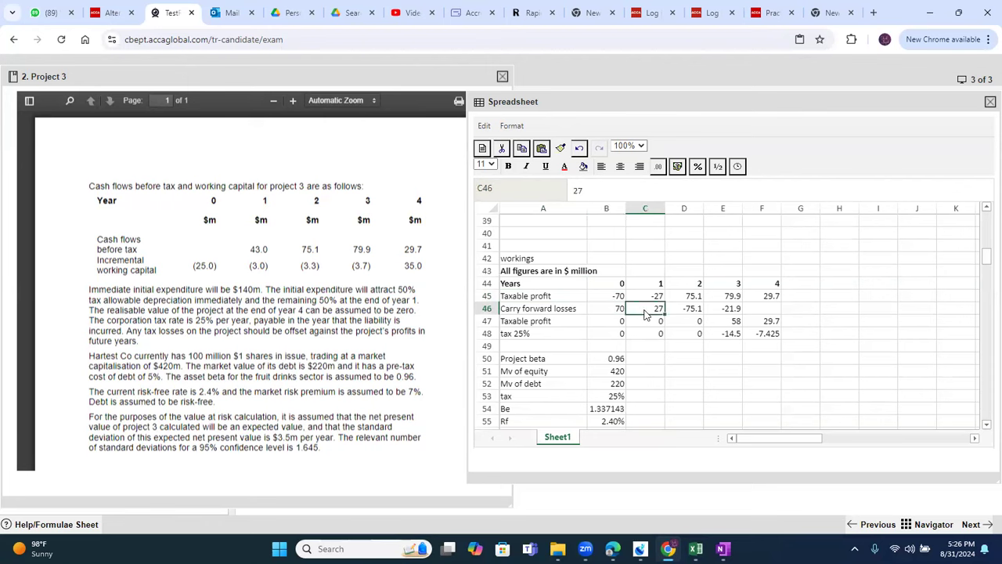
pyautogui.click(696, 311)
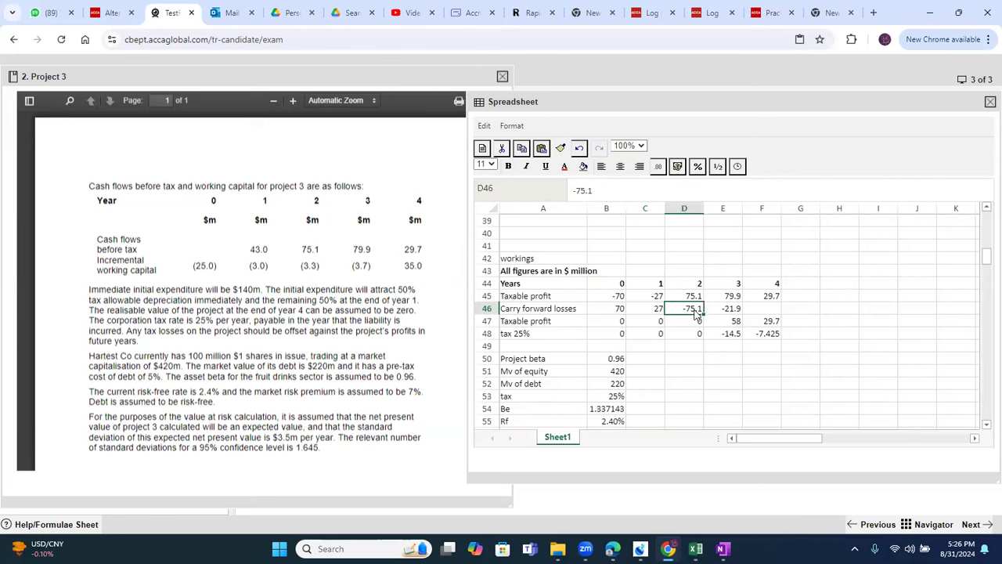
pyautogui.moveTo(623, 313); pyautogui.dragTo(654, 313)
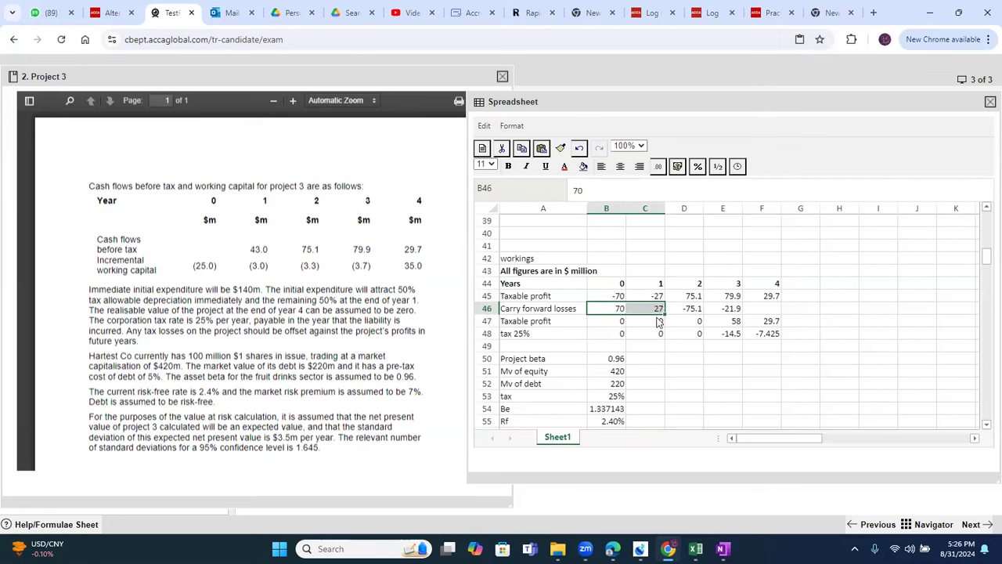
pyautogui.click(689, 310)
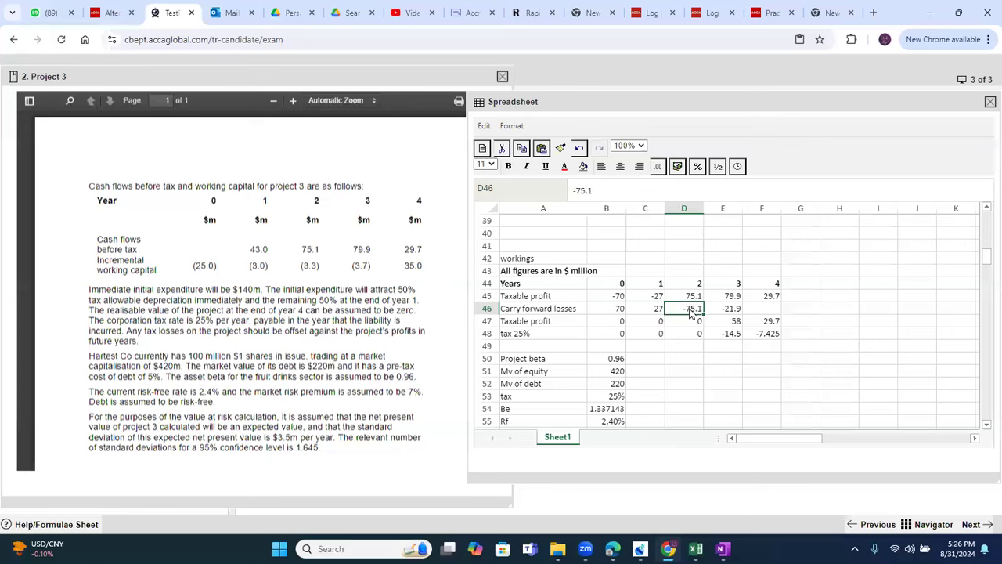
pyautogui.click(730, 311)
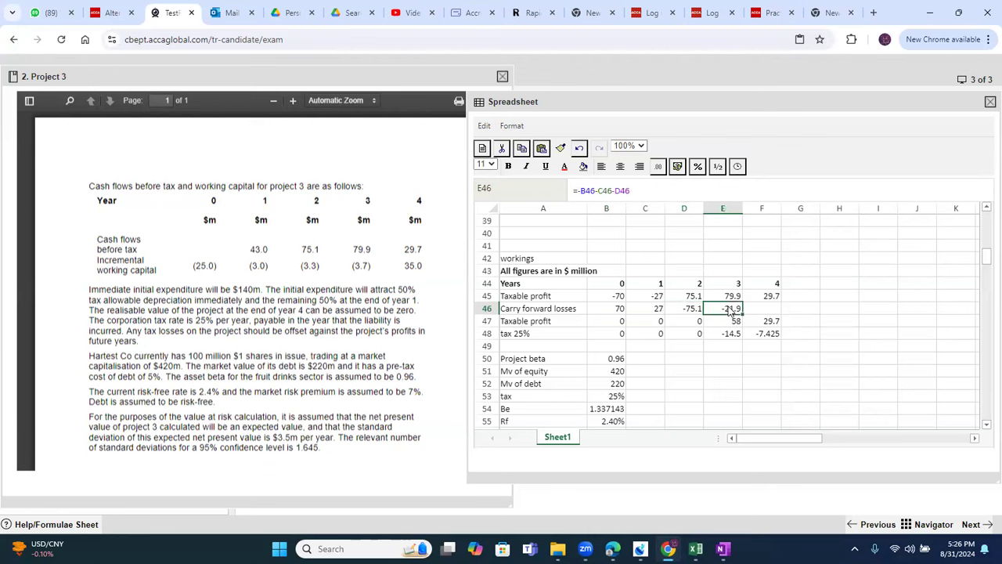
pyautogui.click(624, 325)
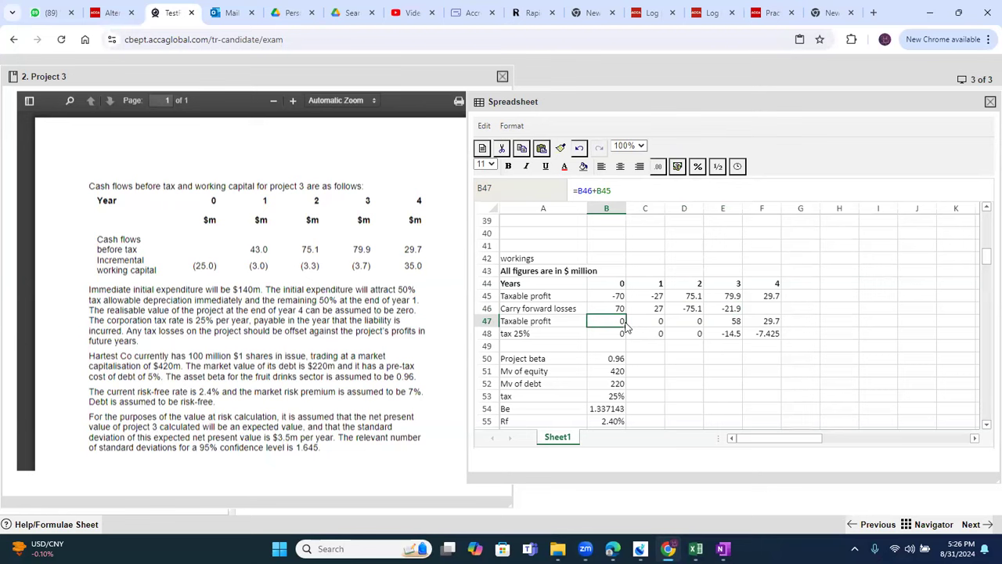
pyautogui.press('Right')
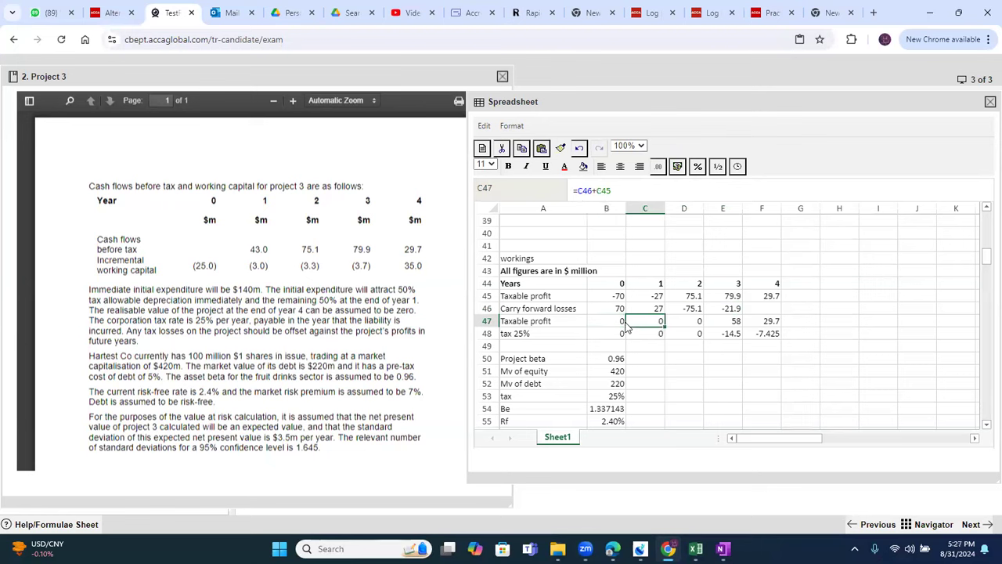
pyautogui.press('Right')
pyautogui.press('Right')
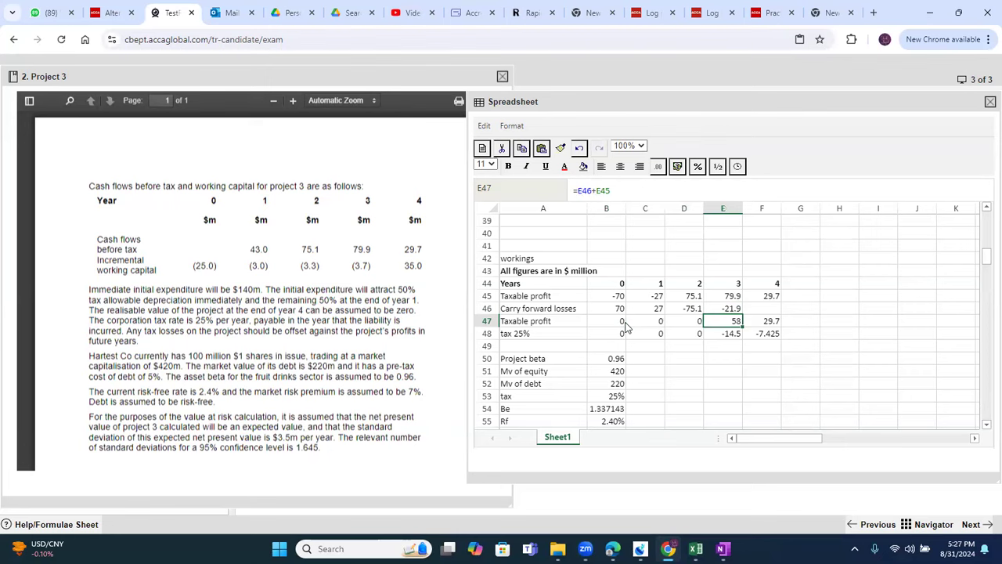
# Step: Rename the row label in A47 of the tax workings as adjusted Taxable profit
pyautogui.click(505, 326)
pyautogui.doubleClick(505, 322)
pyautogui.write('adjusted')
pyautogui.press('Return')
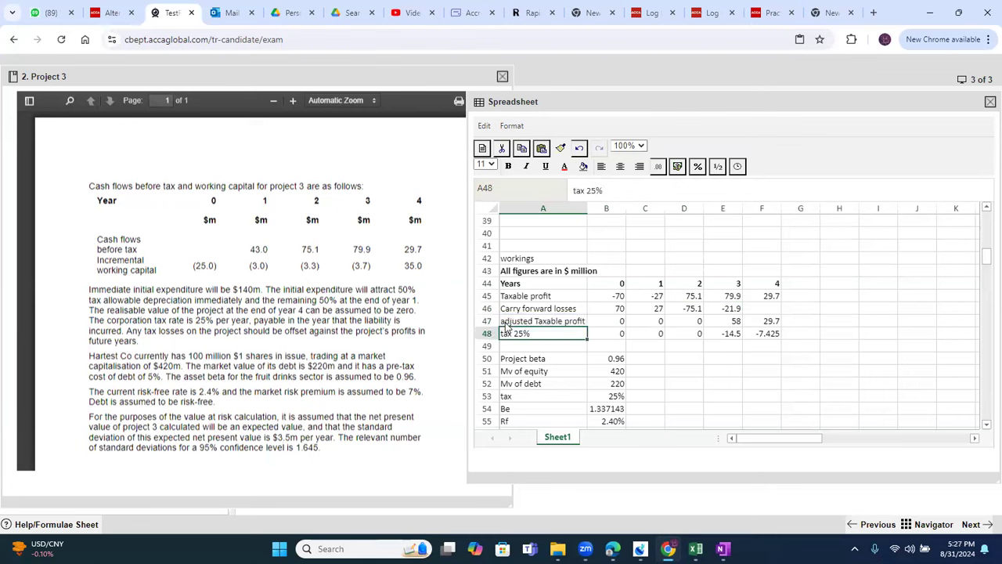
# Step: Make the adjusted Taxable profit row bold from A47 to F47
pyautogui.click(618, 323)
pyautogui.press('Left')
pyautogui.hotkey('shift', 'Right')
pyautogui.hotkey('shift', 'Right')
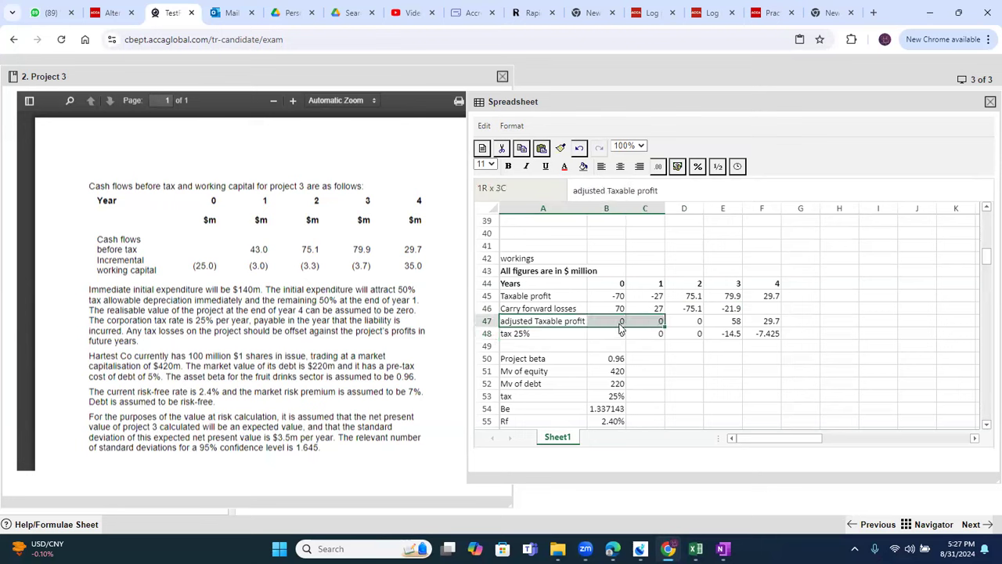
pyautogui.hotkey('shift', 'Right')
pyautogui.hotkey('shift', 'Right')
pyautogui.hotkey('shift', 'Right')
pyautogui.hotkey('ctrl', 'b')
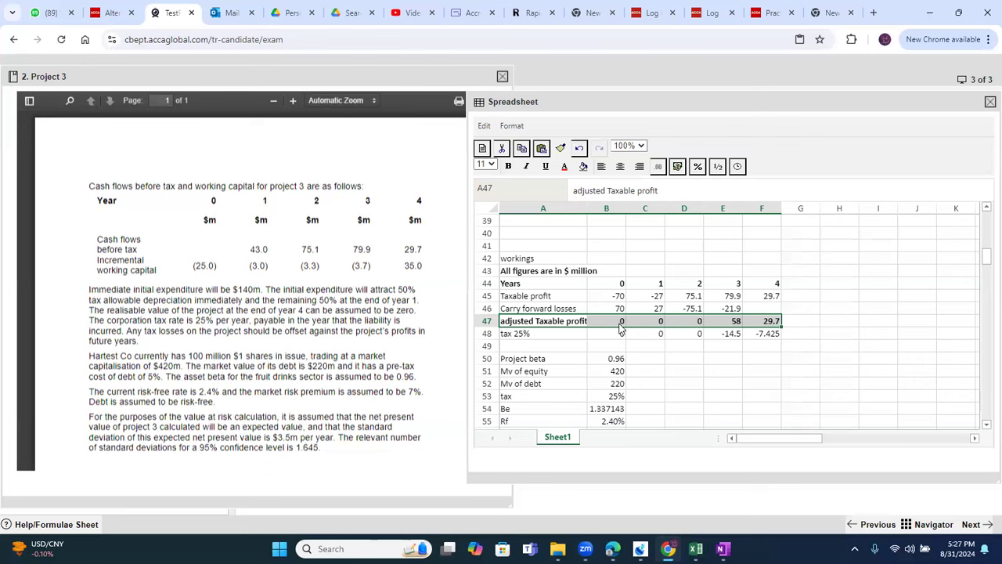
# Step: Examine the tax 25% row beneath the adjusted taxable profit for years 0 to 4
pyautogui.click(761, 355)
pyautogui.click(716, 334)
pyautogui.press('Left')
pyautogui.press('Left')
pyautogui.press('Left')
pyautogui.press('Left')
pyautogui.hotkey('shift', 'Right')
pyautogui.press('Right')
pyautogui.press('Right')
pyautogui.press('Right')
pyautogui.press('Home')
pyautogui.hotkey('shift', 'Right')
pyautogui.hotkey('shift', 'Right')
pyautogui.hotkey('shift', 'Right')
pyautogui.hotkey('shift', 'Right')
# Step: Review the Tax (working) row of the project 3 net present value table across years 0 to 4
pyautogui.press('Up')
pyautogui.press('Up')
pyautogui.press('Up')
pyautogui.press('Up')
pyautogui.press('Up')
pyautogui.press('Up')
pyautogui.press('Up')
pyautogui.press('Up')
pyautogui.press('Up')
pyautogui.press('Up')
pyautogui.press('Up')
pyautogui.press('Up')
pyautogui.press('Up')
pyautogui.press('Up')
pyautogui.press('Up')
pyautogui.press('Up')
pyautogui.press('Up')
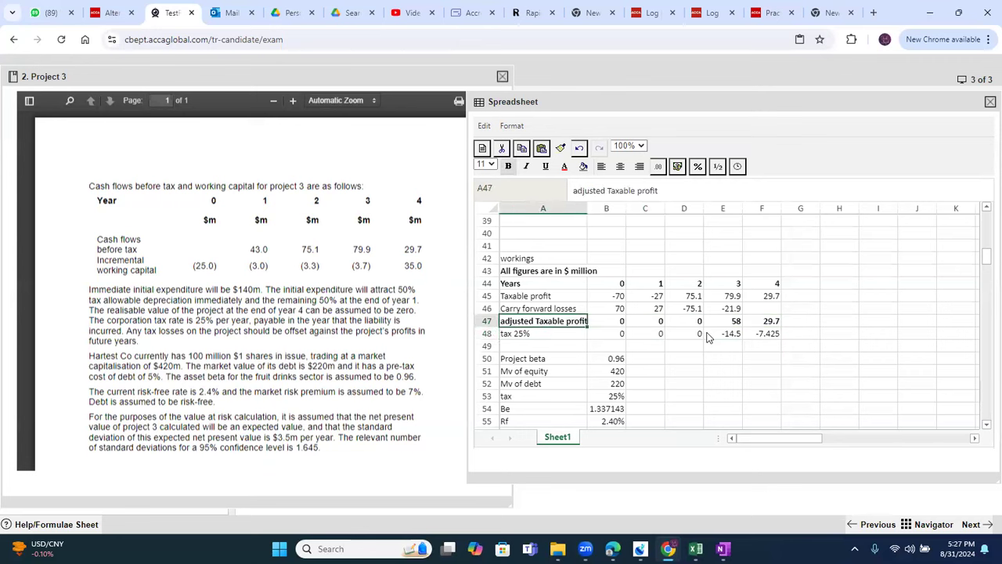
pyautogui.press('Up')
pyautogui.press('Up')
pyautogui.press('Up')
pyautogui.press('Up')
pyautogui.press('Up')
pyautogui.press('Up')
pyautogui.press('Up')
pyautogui.press('Up')
pyautogui.press('Up')
pyautogui.press('Up')
pyautogui.press('Up')
pyautogui.press('Up')
pyautogui.press('Up')
pyautogui.press('Up')
pyautogui.press('Up')
pyautogui.press('Up')
pyautogui.press('Up')
pyautogui.press('Up')
pyautogui.press('Up')
pyautogui.press('Up')
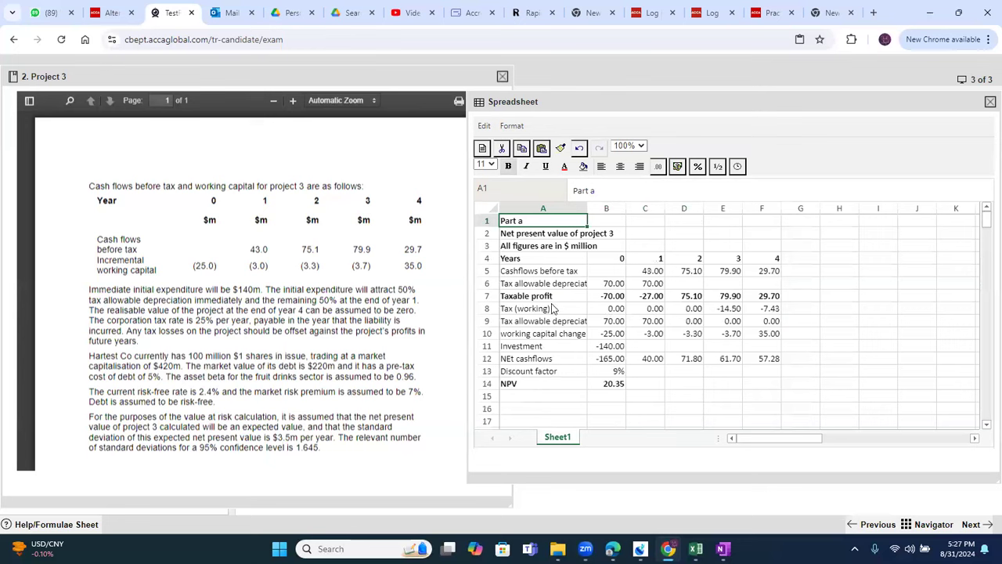
pyautogui.click(548, 308)
pyautogui.hotkey('shift', 'Right')
pyautogui.hotkey('shift', 'Right')
pyautogui.hotkey('shift', 'Right')
pyautogui.hotkey('shift', 'Right')
pyautogui.hotkey('shift', 'Right')
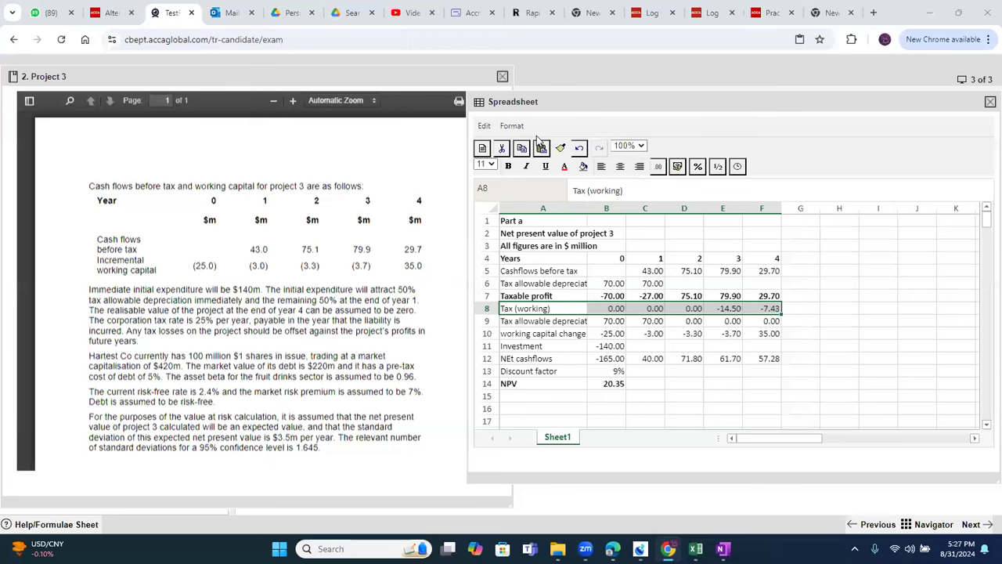
pyautogui.click(535, 321)
pyautogui.press('Up')
pyautogui.hotkey('shift', 'Right')
pyautogui.hotkey('shift', 'Right')
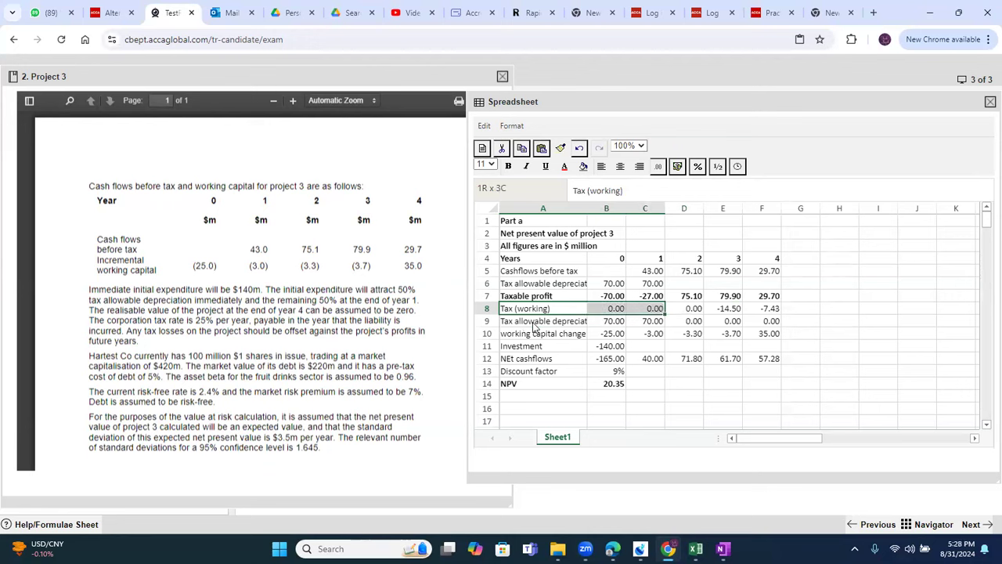
pyautogui.hotkey('shift', 'Right')
pyautogui.hotkey('shift', 'Right')
pyautogui.hotkey('shift', 'Right')
# Step: Review the workings below the main table, including the adjusted taxable profit and the inputs from project beta to WACC
pyautogui.press('Down')
pyautogui.press('Down')
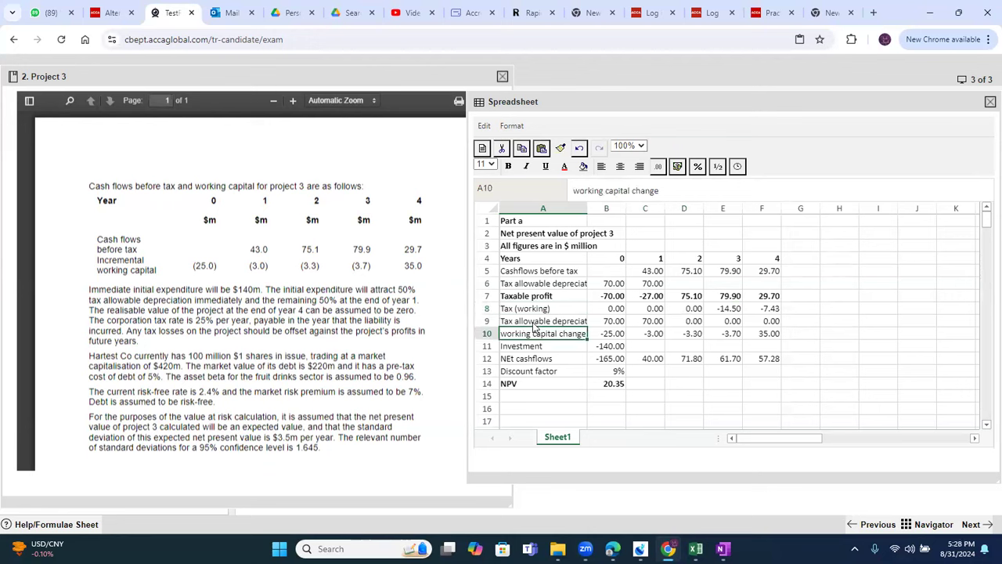
pyautogui.press('Down')
pyautogui.press('Down')
pyautogui.press('Down')
pyautogui.press('Down')
pyautogui.press('Down')
pyautogui.press('Down')
pyautogui.press('Down')
pyautogui.press('Down')
pyautogui.press('Down')
pyautogui.press('Down')
pyautogui.press('Down')
pyautogui.press('Down')
pyautogui.press('Down')
pyautogui.press('Down')
pyautogui.press('Down')
pyautogui.press('Down')
pyautogui.press('Down')
pyautogui.press('Down')
pyautogui.press('Down')
pyautogui.press('Down')
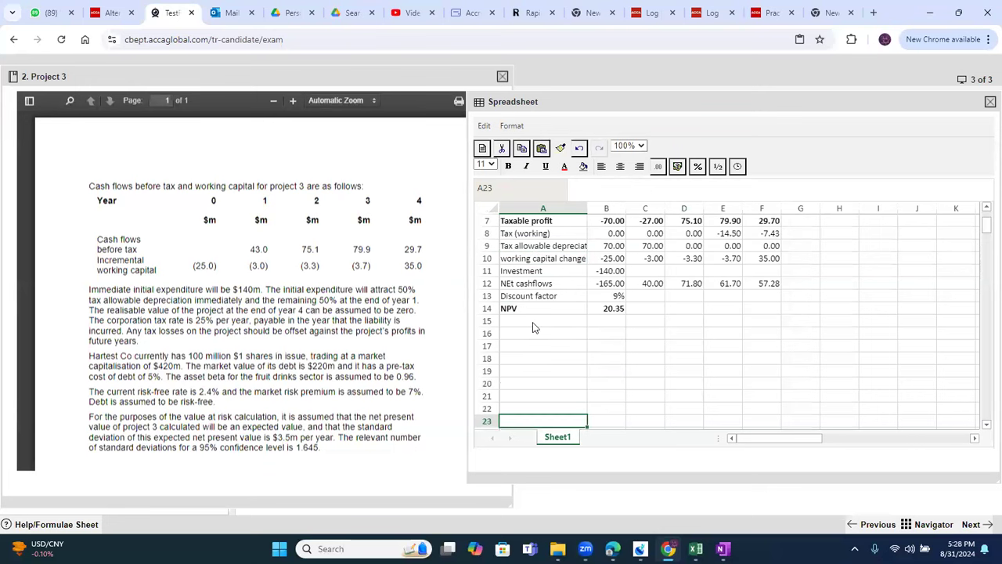
pyautogui.press('Up')
pyautogui.press('Up')
pyautogui.press('Up')
pyautogui.press('Up')
pyautogui.press('Up')
pyautogui.press('Up')
pyautogui.press('Up')
pyautogui.press('Up')
pyautogui.press('Up')
pyautogui.press('Up')
pyautogui.press('Up')
pyautogui.press('Up')
pyautogui.press('Up')
pyautogui.press('Up')
pyautogui.press('Up')
pyautogui.press('Up')
pyautogui.press('Up')
pyautogui.press('Up')
pyautogui.press('Up')
pyautogui.press('Up')
pyautogui.press('Up')
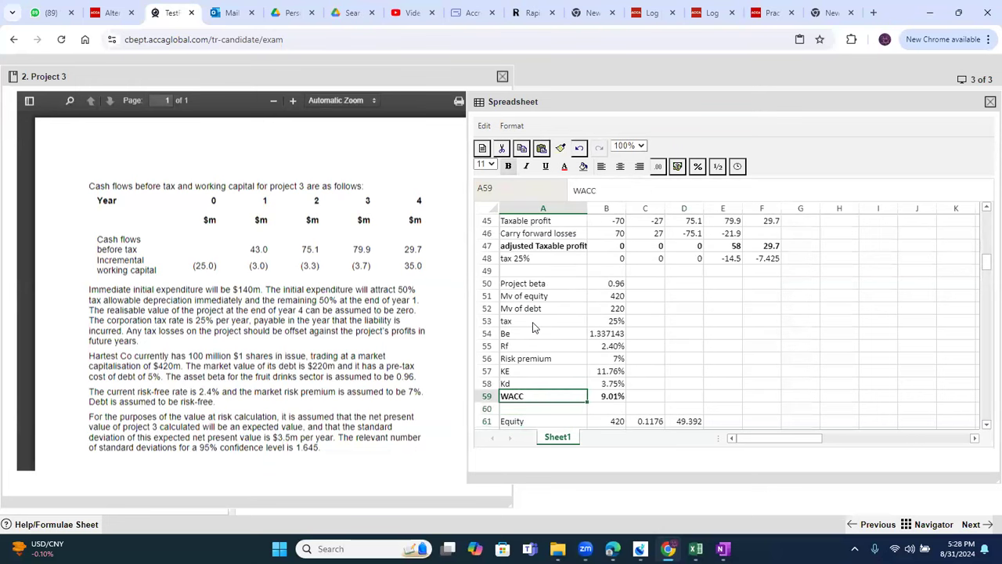
pyautogui.press('Down')
pyautogui.press('Down')
pyautogui.press('Down')
pyautogui.press('Down')
pyautogui.press('Down')
pyautogui.press('Down')
pyautogui.press('Down')
pyautogui.press('Down')
pyautogui.press('Down')
pyautogui.press('Down')
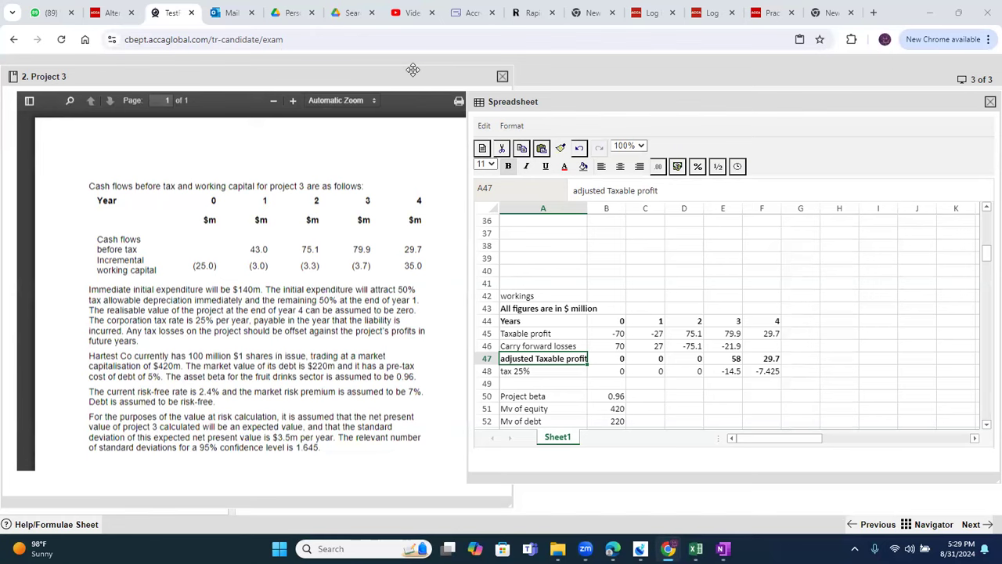
# Step: Return from the workings to the Tax (working) label in A8 of the net present value table
pyautogui.click(568, 264)
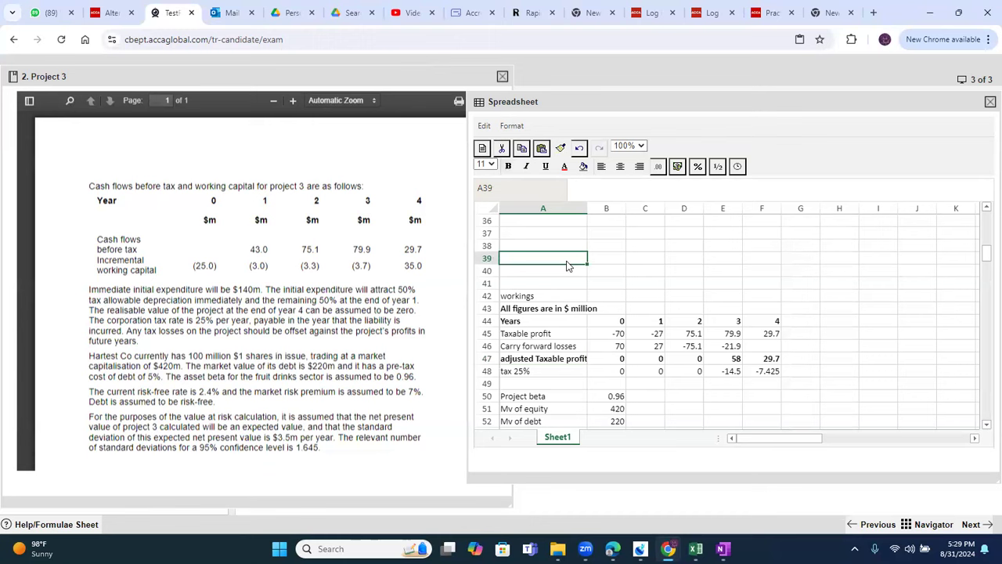
pyautogui.press('Up')
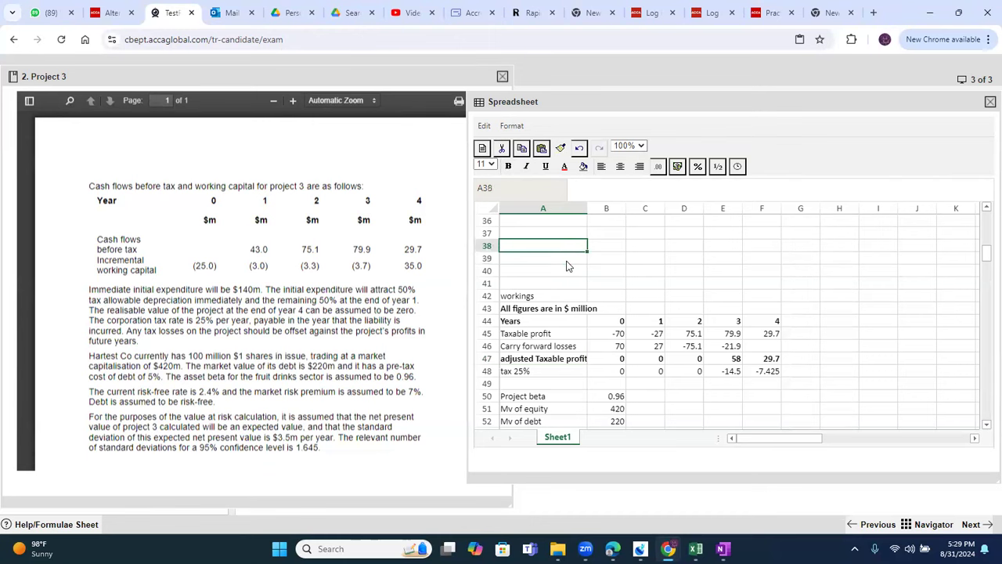
pyautogui.press('Up')
pyautogui.press('Up')
pyautogui.press('Up')
pyautogui.press('Up')
pyautogui.press('Up')
pyautogui.press('Up')
pyautogui.press('Up')
pyautogui.press('Up')
pyautogui.press('Up')
pyautogui.press('Up')
pyautogui.press('Up')
pyautogui.press('Up')
pyautogui.press('Up')
pyautogui.press('Up')
pyautogui.press('Up')
pyautogui.press('Up')
pyautogui.press('Up')
pyautogui.press('Up')
pyautogui.press('Up')
pyautogui.press('Up')
pyautogui.press('Down')
pyautogui.press('Down')
pyautogui.press('Down')
pyautogui.press('Down')
pyautogui.press('Down')
pyautogui.press('Down')
pyautogui.press('Down')
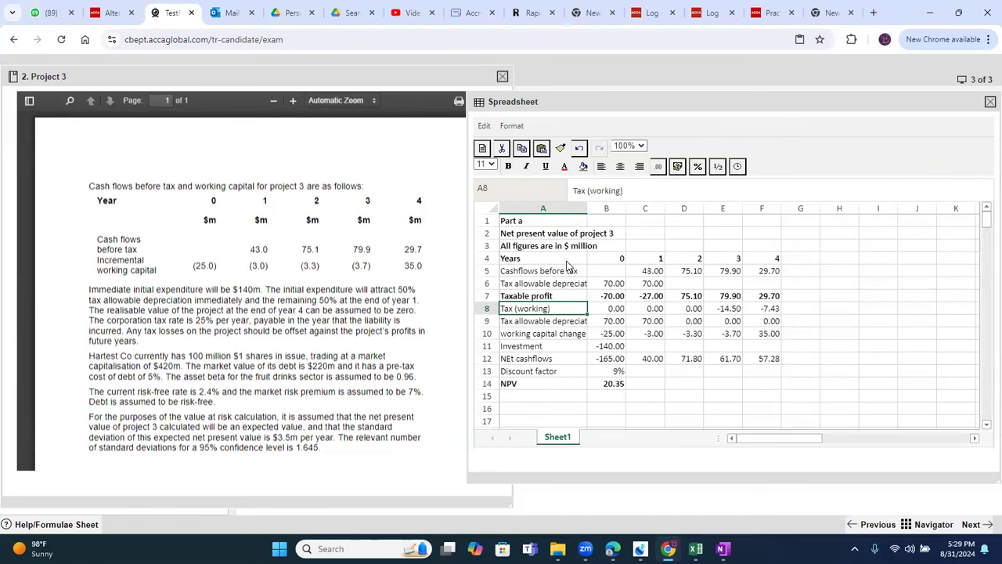
# Step: Add a bold Duration heading in A16, below the net present value table
pyautogui.press('Down')
pyautogui.press('Down')
pyautogui.press('Down')
pyautogui.press('Down')
pyautogui.press('Down')
pyautogui.press('Down')
pyautogui.press('Down')
pyautogui.press('Down')
pyautogui.write("'Duration")
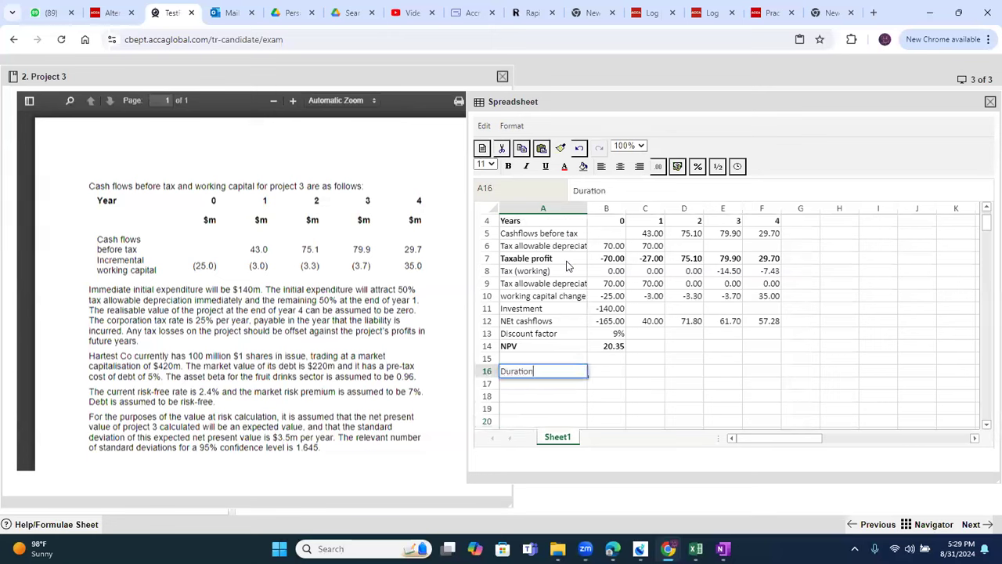
pyautogui.press('Return')
pyautogui.press('Up')
pyautogui.hotkey('ctrl', 'b')
# Step: Link A17 under the Duration heading to the Years label in A4
pyautogui.press('Down')
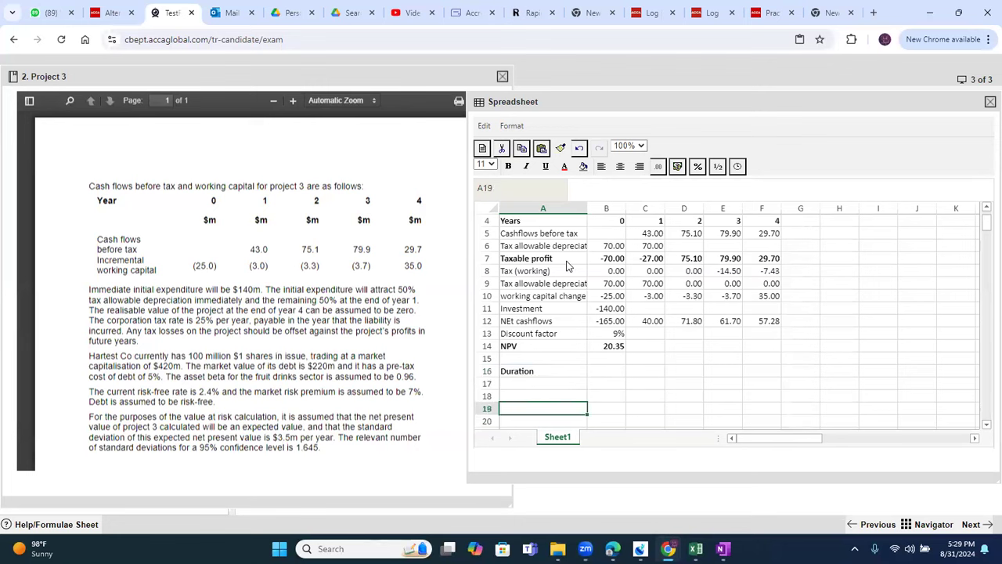
pyautogui.write('=')
pyautogui.press('Up')
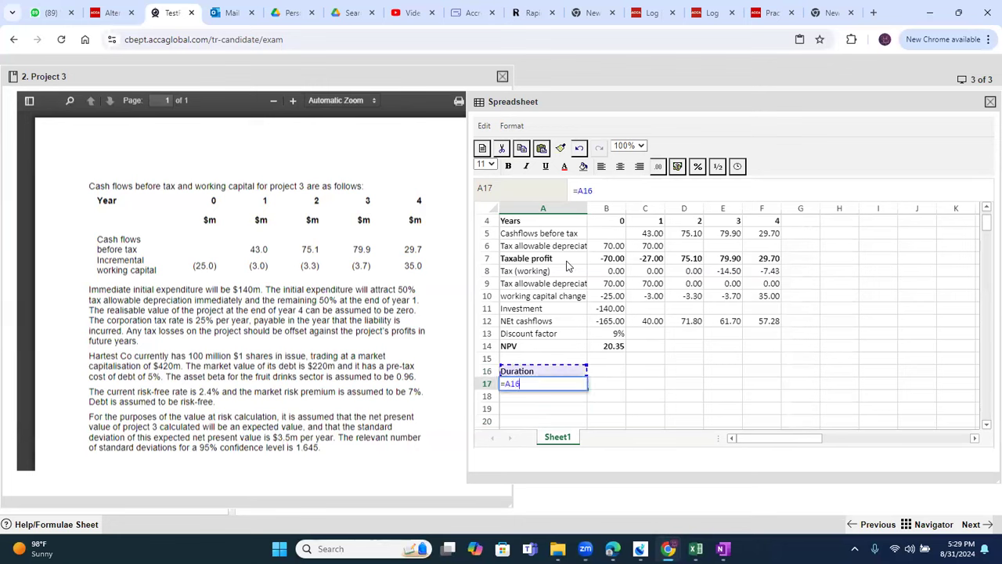
pyautogui.press('Up')
pyautogui.press('Up')
pyautogui.press('Up')
pyautogui.press('Up')
pyautogui.press('Up')
pyautogui.press('Up')
pyautogui.press('Up')
pyautogui.press('Up')
pyautogui.press('Up')
pyautogui.press('Up')
pyautogui.press('Up')
pyautogui.press('Up')
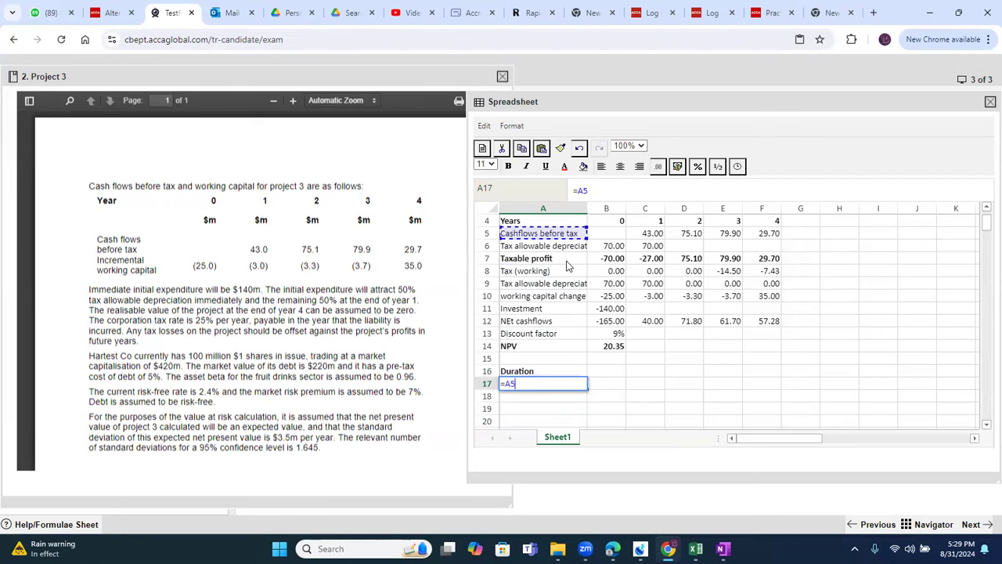
pyautogui.press('Return')
# Step: Copy the Years link in A17 across B17:F17 to bring in years 0 to 4
pyautogui.hotkey('ctrl', 'c')
pyautogui.click(567, 261)
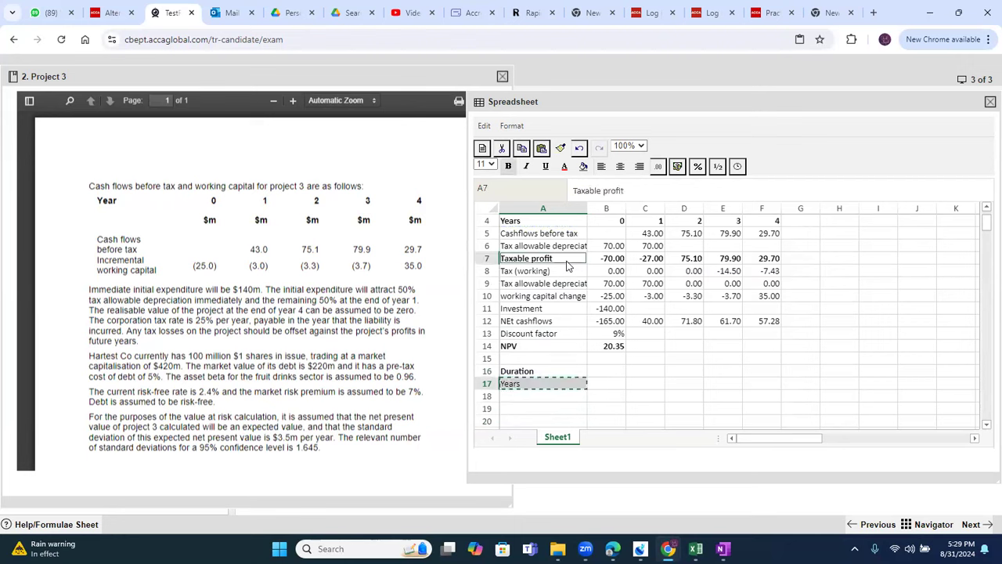
pyautogui.press('Right')
pyautogui.press('Right')
pyautogui.press('Left')
pyautogui.press('Down')
pyautogui.press('Down')
pyautogui.press('Down')
pyautogui.press('Down')
pyautogui.press('Down')
pyautogui.press('Down')
pyautogui.press('Down')
pyautogui.press('Down')
pyautogui.press('Down')
pyautogui.press('Down')
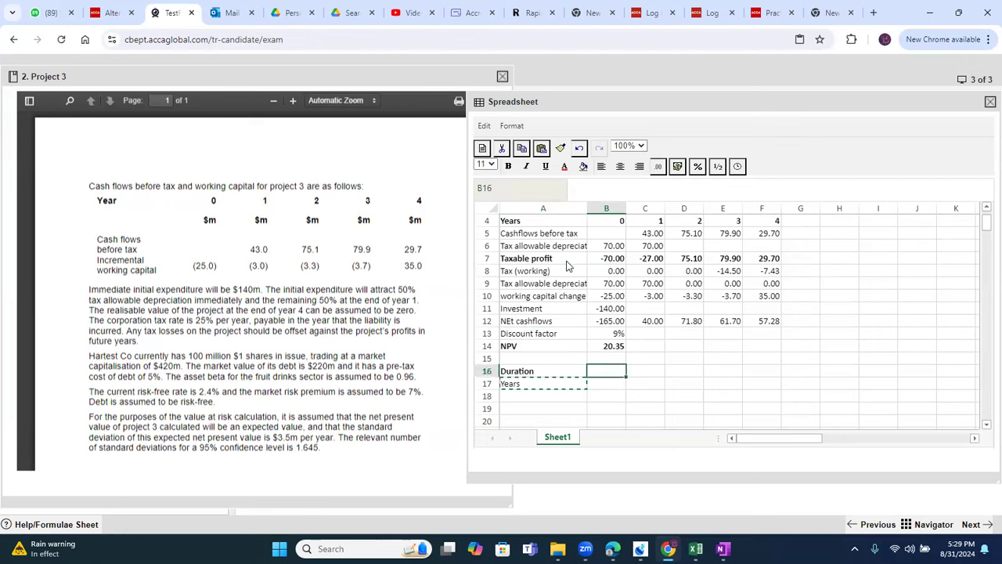
pyautogui.hotkey('shift', 'Right')
pyautogui.hotkey('shift', 'Right')
pyautogui.hotkey('shift', 'Right')
pyautogui.hotkey('shift', 'Right')
pyautogui.hotkey('ctrl', 'v')
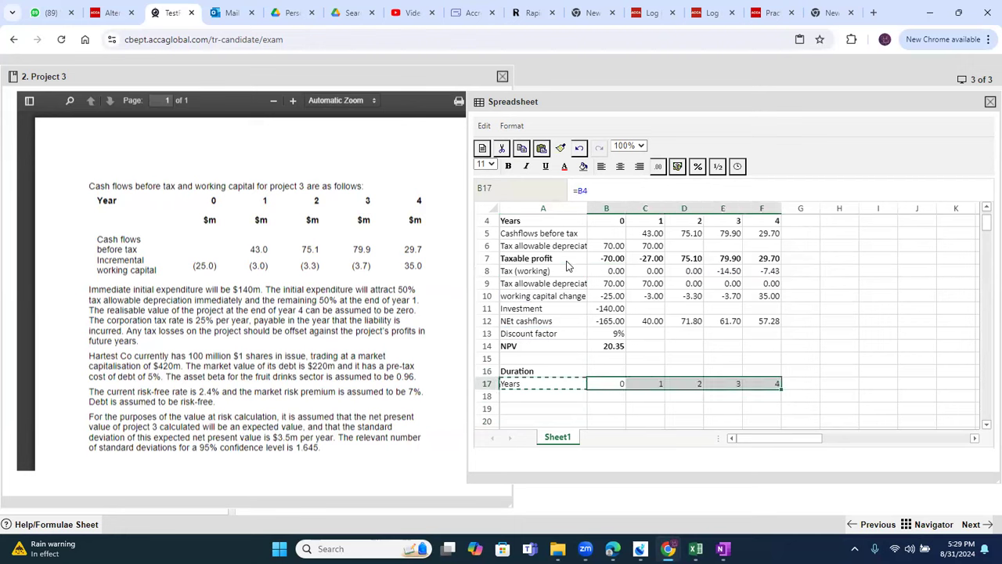
# Step: Link A18 to the net cashflows label with the formula =A12
pyautogui.press('Left')
pyautogui.press('Down')
pyautogui.write('=')
pyautogui.press('Up')
pyautogui.press('Up')
pyautogui.press('Up')
pyautogui.press('Up')
pyautogui.press('Up')
pyautogui.press('Up')
pyautogui.press('Up')
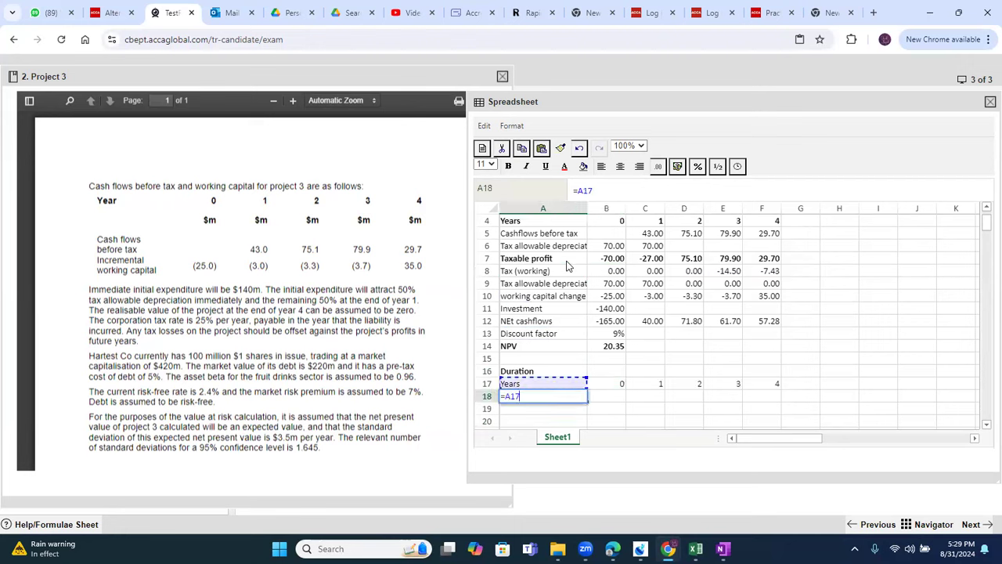
pyautogui.press('Down')
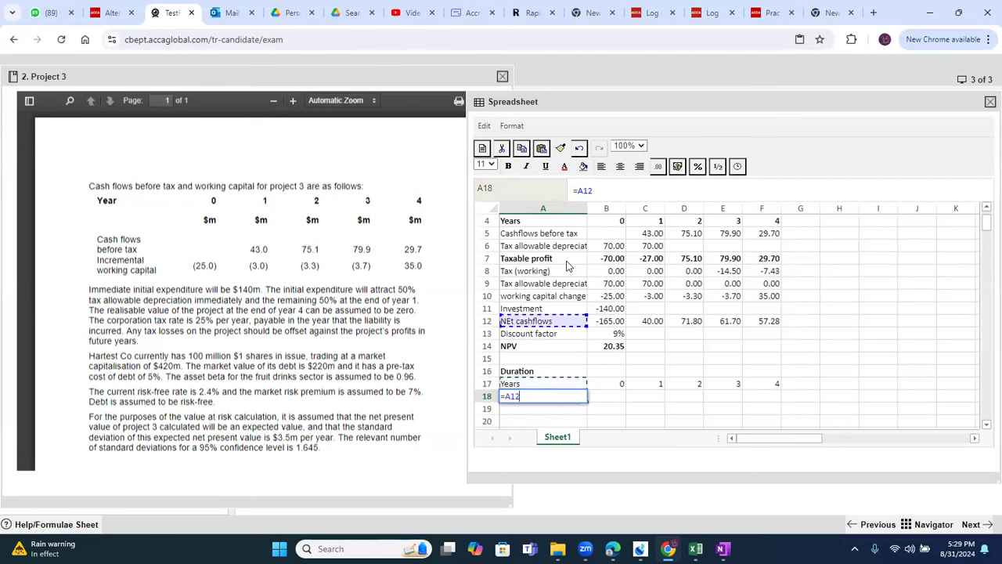
pyautogui.press('Return')
# Step: Copy the net cashflows link in A18 into C18:F18 for years 1 to 4
pyautogui.press('Up')
pyautogui.hotkey('ctrl', 'c')
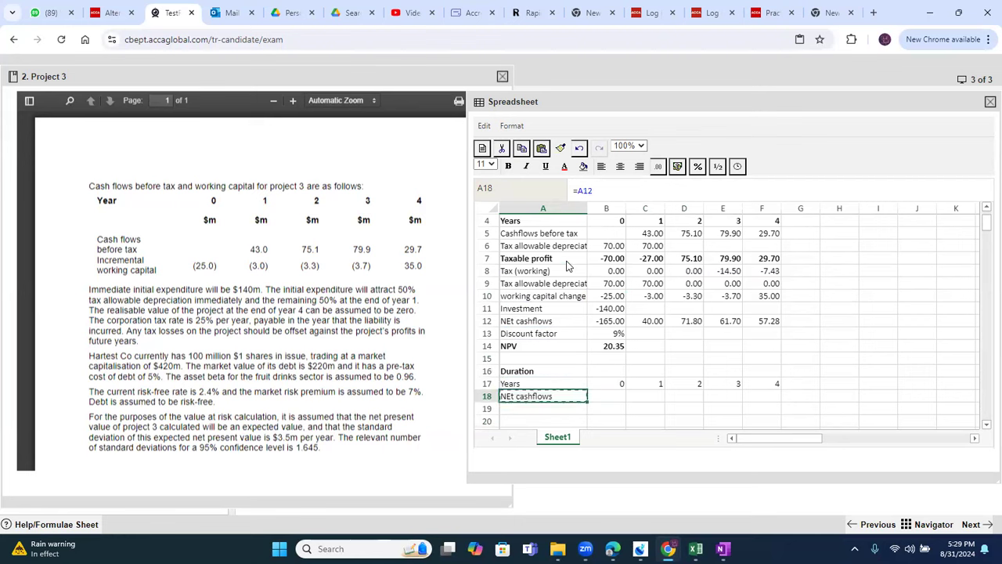
pyautogui.press('Right')
pyautogui.press('Right')
pyautogui.hotkey('shift', 'Right')
pyautogui.hotkey('shift', 'Right')
pyautogui.hotkey('shift', 'Right')
pyautogui.hotkey('ctrl', 'v')
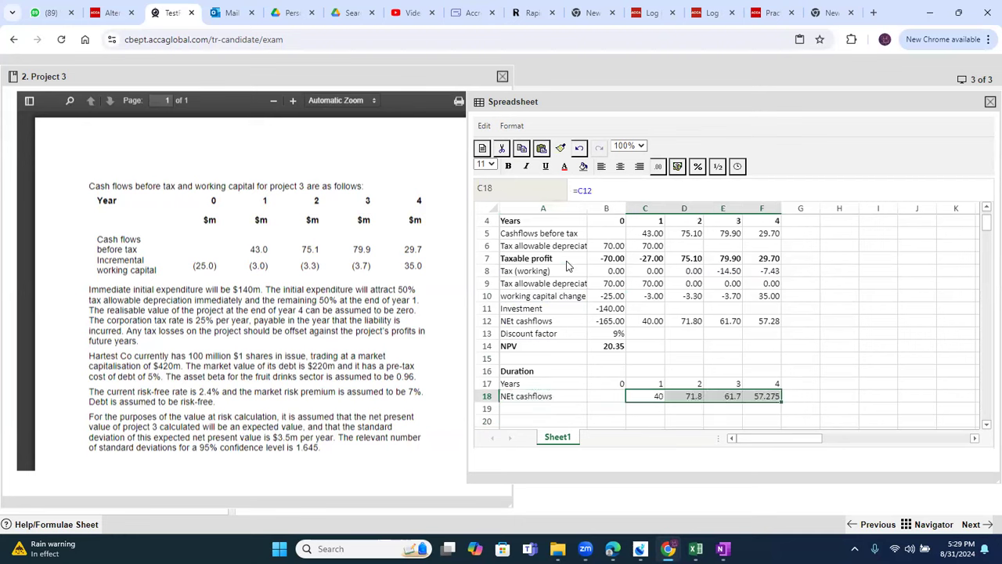
# Step: Review the year 0 column from the net cashflows row down through the duration table
pyautogui.press('Left')
pyautogui.press('Left')
pyautogui.press('Up')
pyautogui.press('Up')
pyautogui.press('Up')
pyautogui.press('Up')
pyautogui.press('Up')
pyautogui.press('Up')
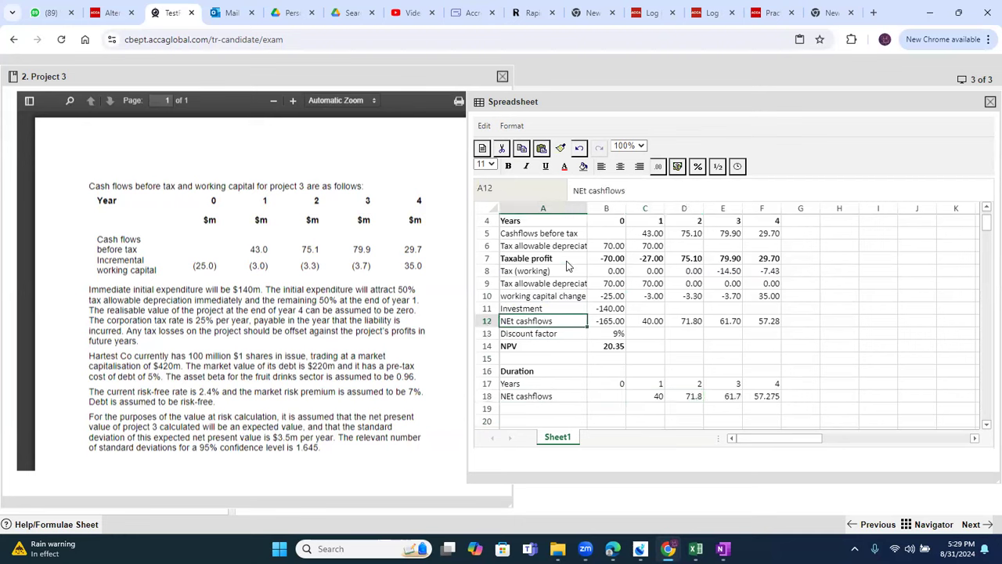
pyautogui.press('Right')
pyautogui.press('Down')
pyautogui.press('Down')
pyautogui.press('Down')
pyautogui.press('Down')
pyautogui.press('Down')
pyautogui.press('Down')
pyautogui.press('Down')
pyautogui.press('Down')
pyautogui.press('Down')
pyautogui.press('Down')
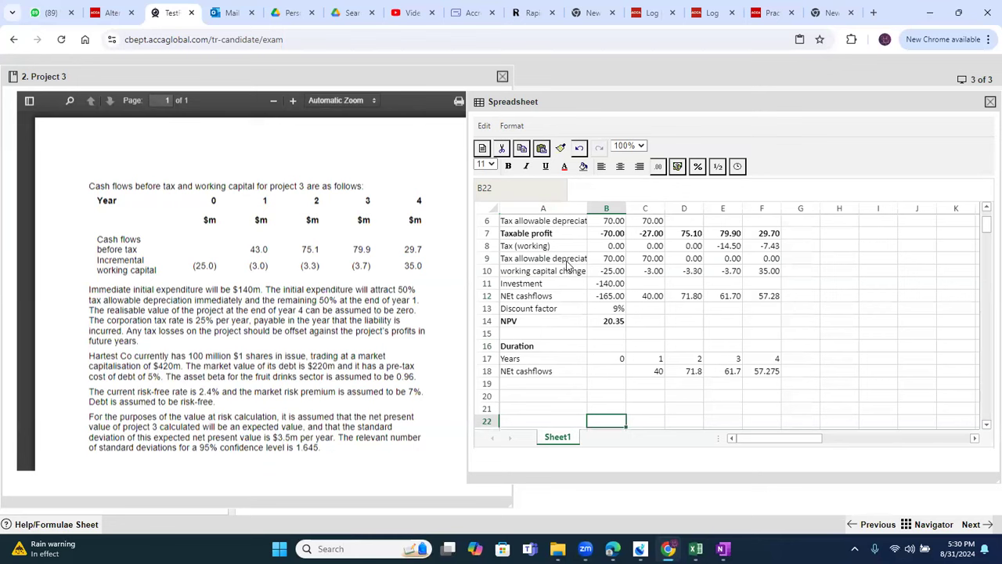
# Step: Label row 19 as 9% and calculate the year 1 discount factor in C19 with =1.09^-C17
pyautogui.press('Up')
pyautogui.press('Up')
pyautogui.press('Up')
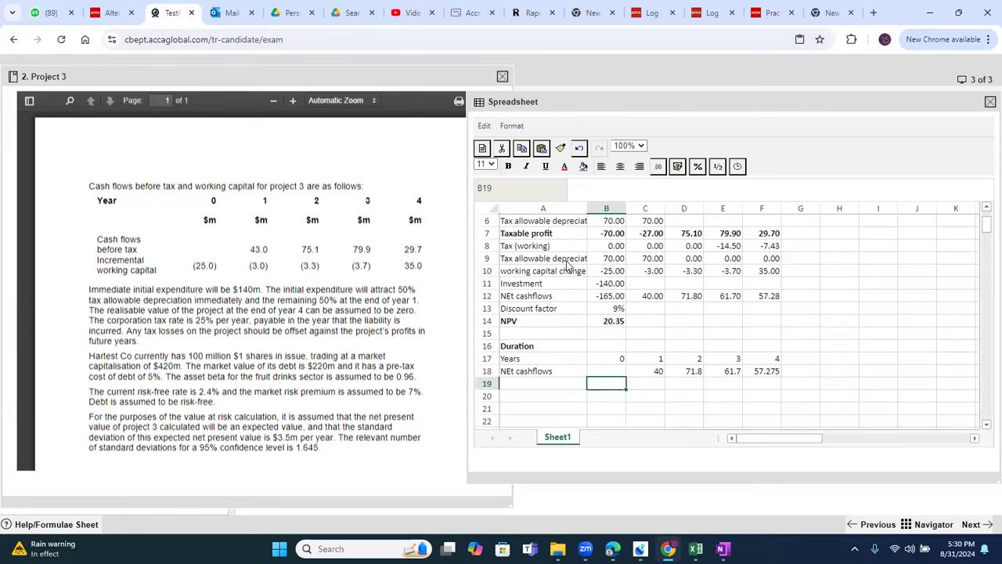
pyautogui.press('Left')
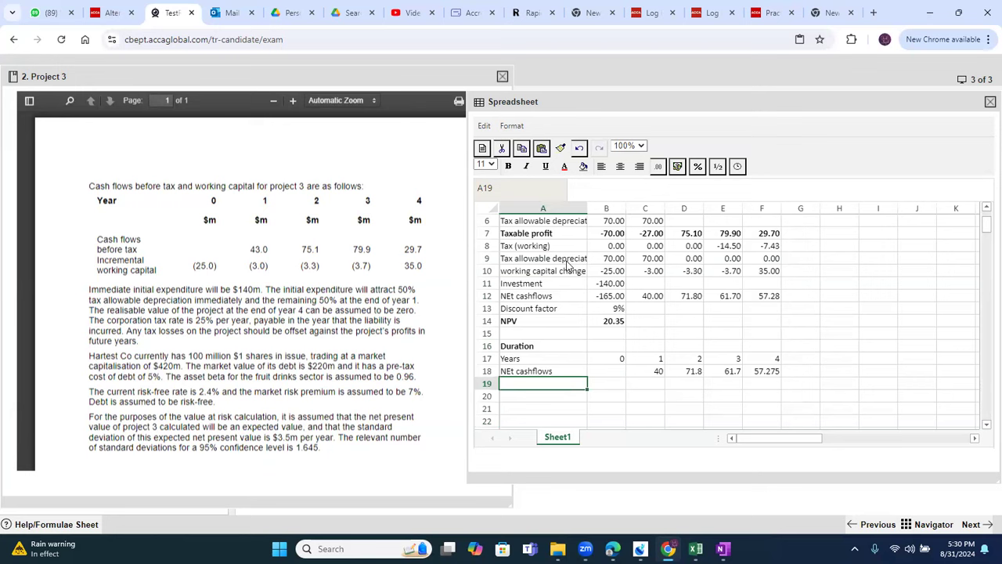
pyautogui.write('9%')
pyautogui.press('Right')
pyautogui.press('Right')
pyautogui.write('=1')
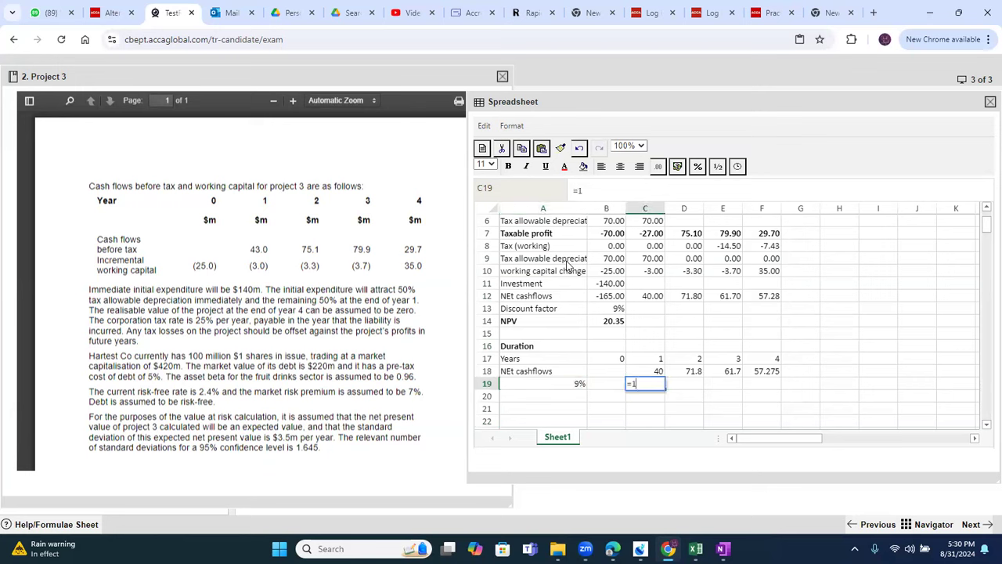
pyautogui.write('.09^-')
pyautogui.press('Up')
pyautogui.press('Up')
pyautogui.press('Return')
# Step: Copy the year 1 discount factor formula across D19:F19 for years 2 to 4
pyautogui.press('Up')
pyautogui.hotkey('ctrl', 'c')
pyautogui.press('Right')
pyautogui.hotkey('shift', 'Right')
pyautogui.hotkey('shift', 'Right')
pyautogui.hotkey('ctrl', 'v')
# Step: Label A20 as Present value and calculate year 1 in C20 with =C19*C18
pyautogui.press('Down')
pyautogui.press('Left')
pyautogui.press('Left')
pyautogui.press('Left')
pyautogui.write('P')
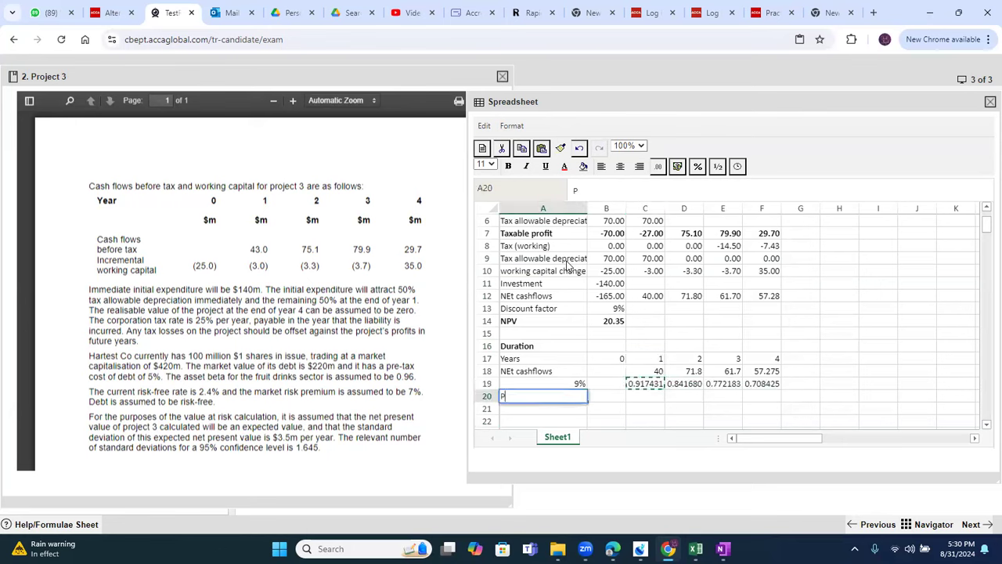
pyautogui.write('resent value')
pyautogui.press('Right')
pyautogui.press('Right')
pyautogui.write('=')
pyautogui.press('Up')
pyautogui.write('*')
pyautogui.press('Up')
pyautogui.press('Up')
pyautogui.press('Return')
# Step: Copy the year 1 present value formula across D20:F20 for years 2 to 4
pyautogui.press('Up')
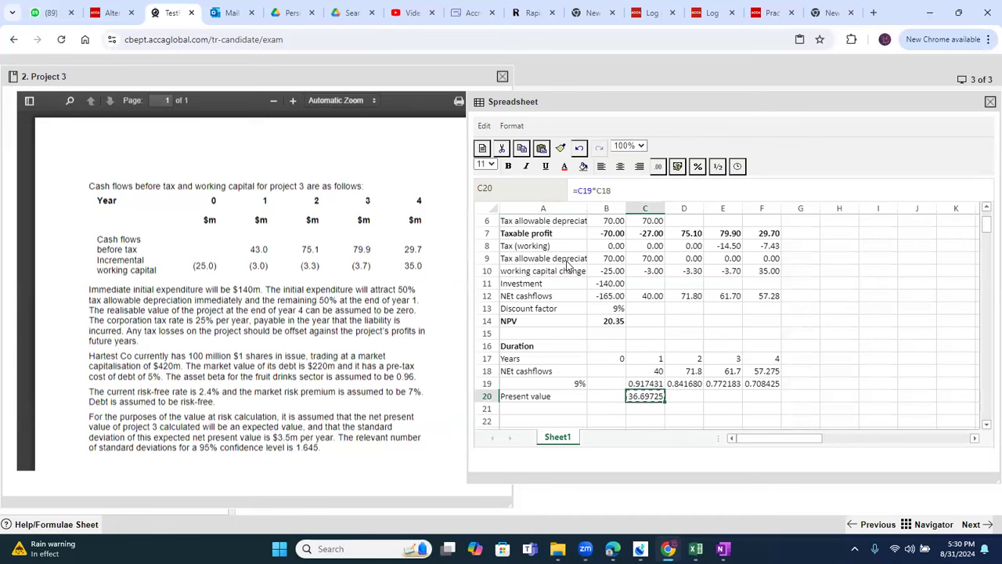
pyautogui.hotkey('ctrl', 'c')
pyautogui.press('Right')
pyautogui.hotkey('shift', 'Right')
pyautogui.hotkey('shift', 'Right')
pyautogui.hotkey('ctrl', 'v')
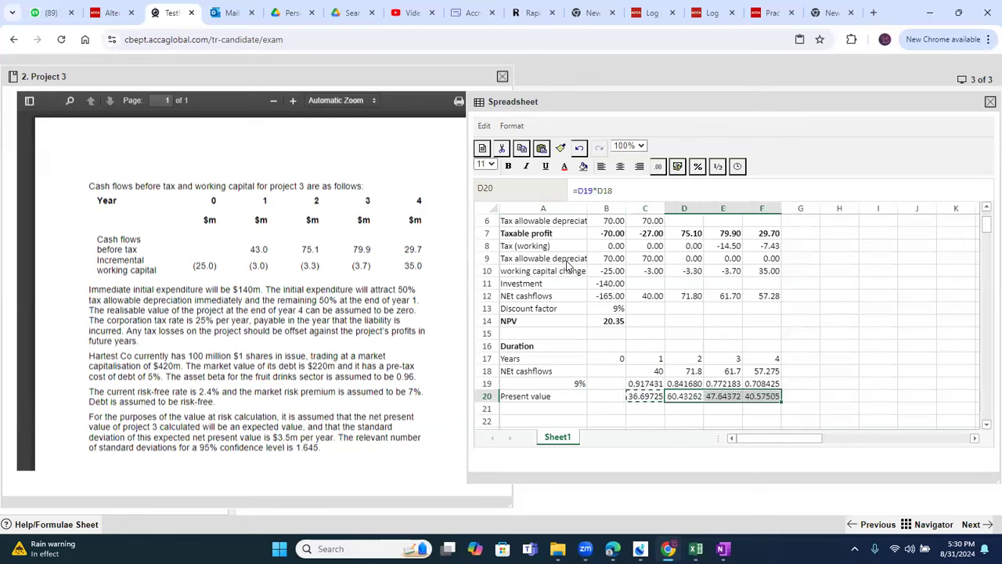
# Step: Format the discount factors and present values in C19:F20 to two decimal places
pyautogui.press('Left')
pyautogui.hotkey('shift', 'Up')
pyautogui.hotkey('shift', 'Right')
pyautogui.hotkey('shift', 'Right')
pyautogui.hotkey('shift', 'Right')
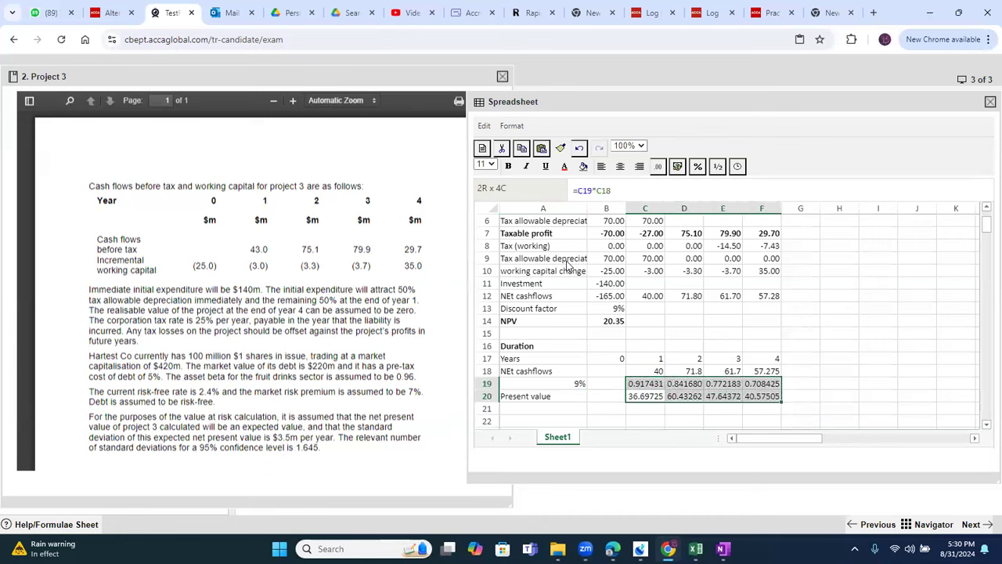
pyautogui.click(666, 165)
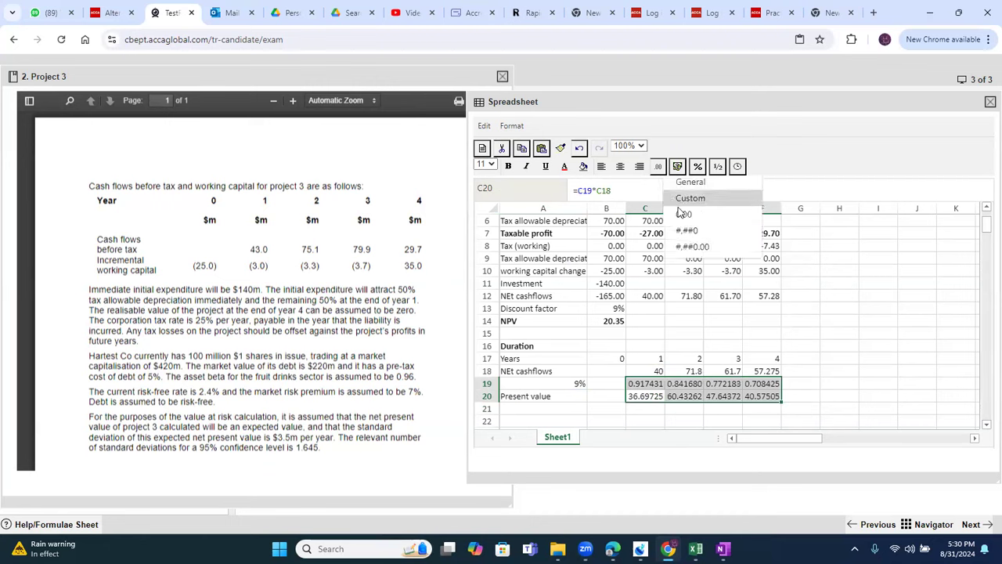
pyautogui.click(681, 217)
# Step: Total the present values of years 1 to 4 in G20 with a SUM of C20:F20
pyautogui.click(653, 410)
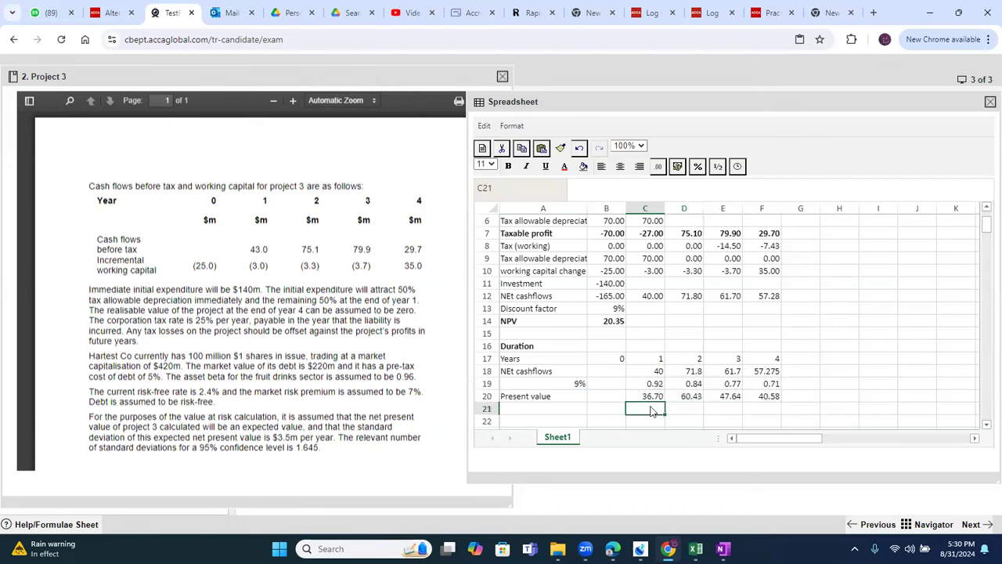
pyautogui.press('Down')
pyautogui.press('Up')
pyautogui.press('Up')
pyautogui.press('Right')
pyautogui.press('Right')
pyautogui.press('Right')
pyautogui.press('Right')
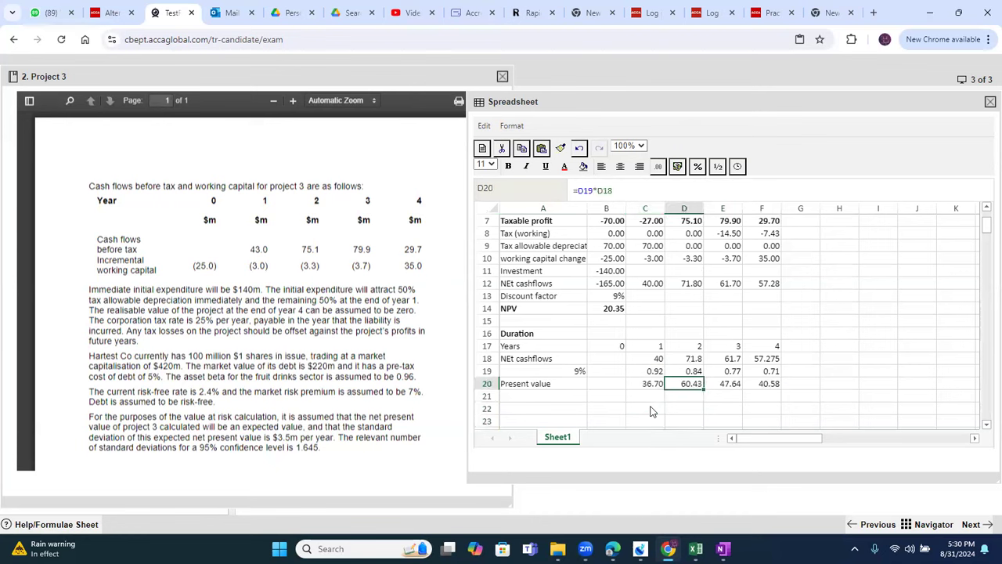
pyautogui.write('=sum(')
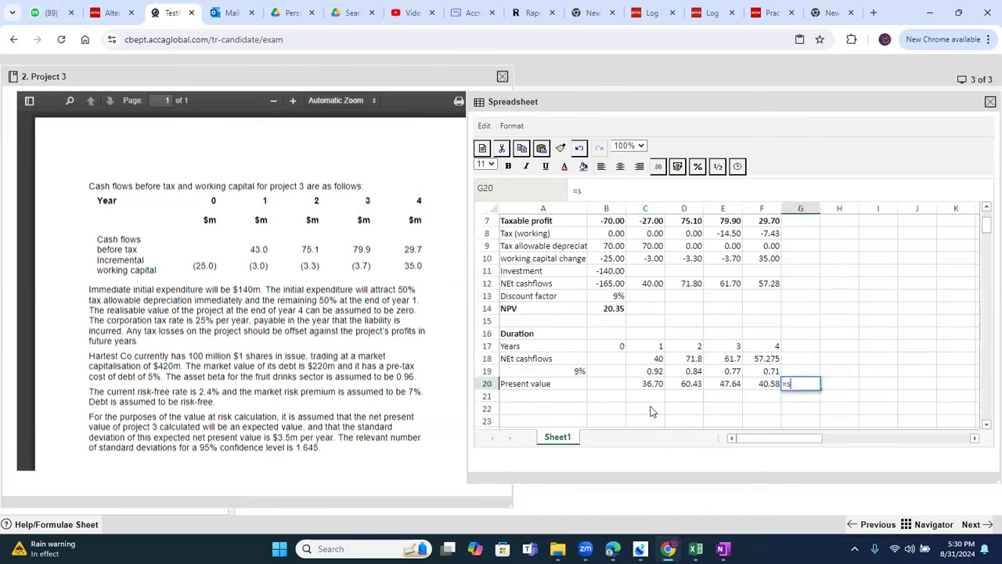
pyautogui.press('Left')
pyautogui.press('Left')
pyautogui.press('Left')
pyautogui.press('Left')
pyautogui.hotkey('shift', 'Right')
pyautogui.hotkey('shift', 'Right')
pyautogui.hotkey('shift', 'Right')
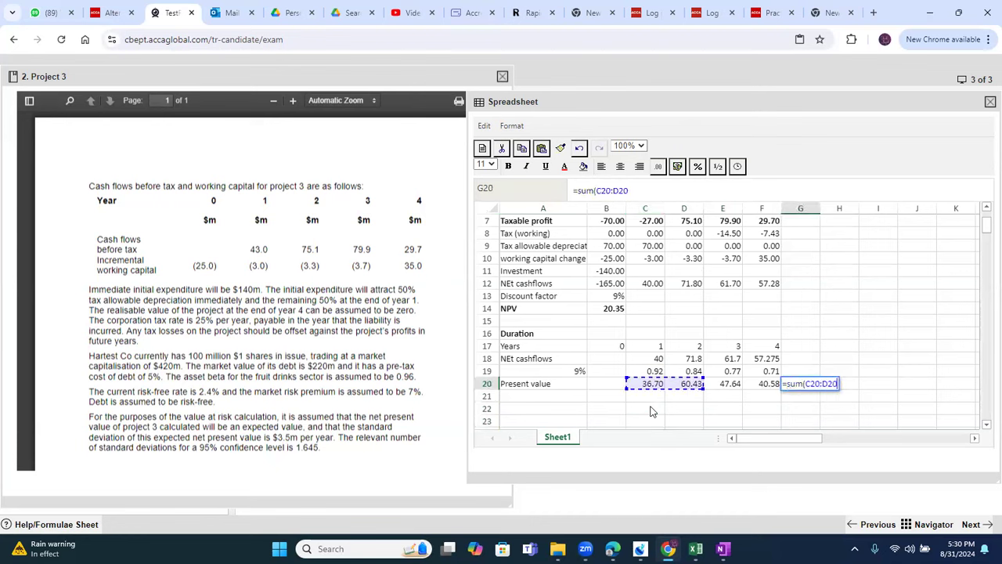
pyautogui.press('Return')
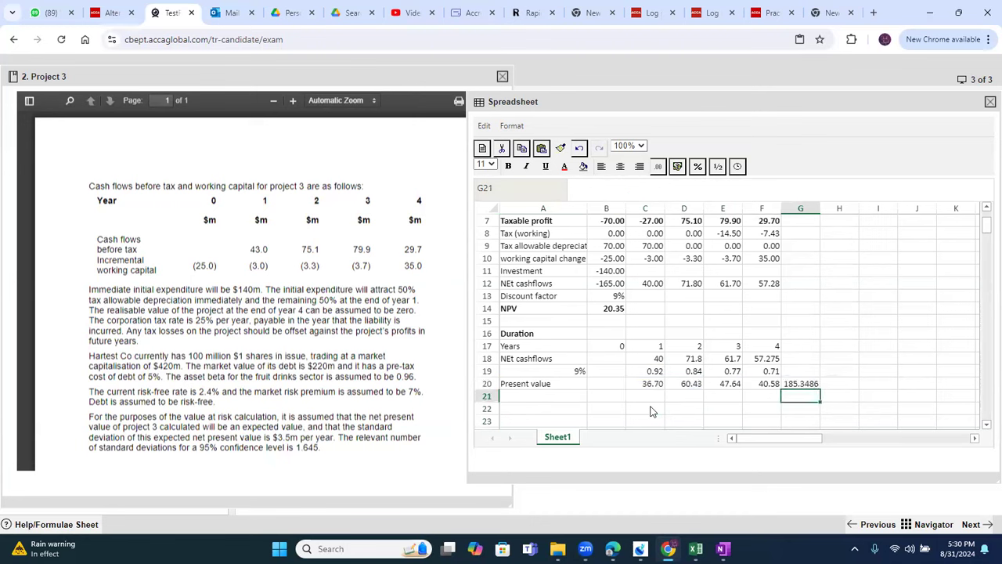
# Step: Label A21 as "weighted avg years" beneath the Present value row
pyautogui.press('Left')
pyautogui.press('Left')
pyautogui.press('Left')
pyautogui.press('Left')
pyautogui.press('Left')
pyautogui.press('Left')
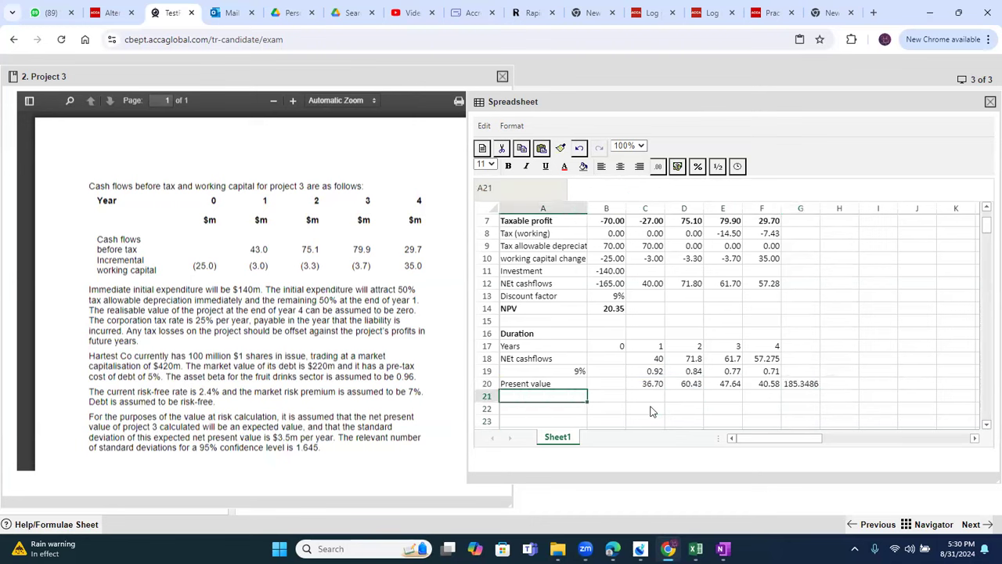
pyautogui.write('weighted')
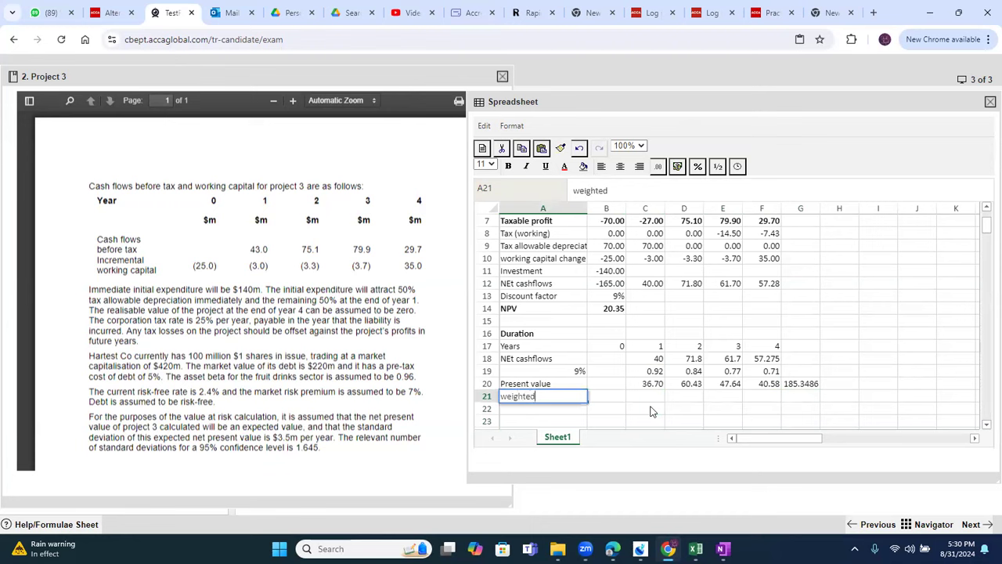
pyautogui.write(' avg yeate')
pyautogui.press('BackSpace')
pyautogui.press('BackSpace')
pyautogui.write('rs')
# Step: Calculate the year 1 time-weighted present value in C21 with =C20*C17
pyautogui.press('Tab')
pyautogui.press('Tab')
pyautogui.write('=')
pyautogui.press('Up')
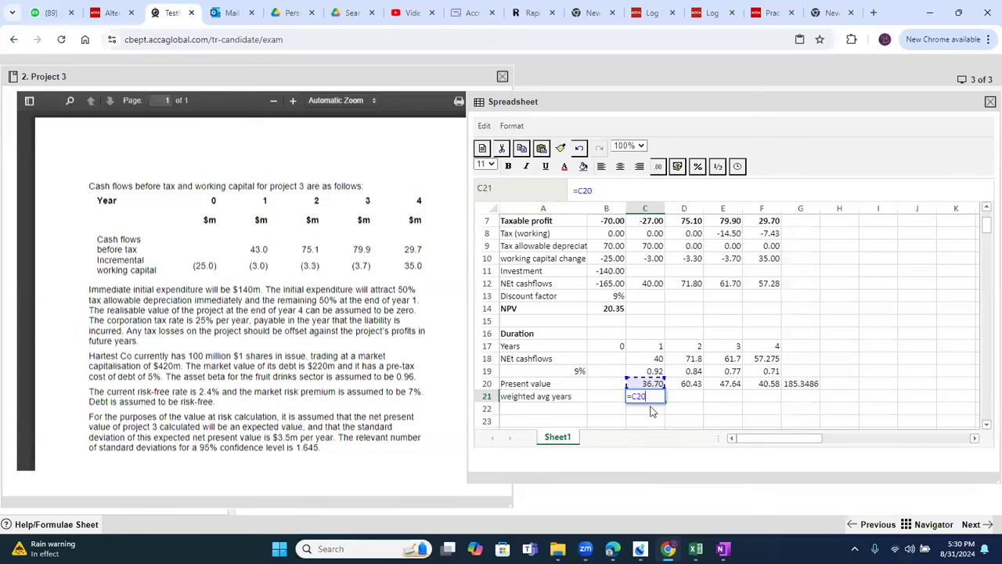
pyautogui.write('*')
pyautogui.press('Up')
pyautogui.press('Up')
pyautogui.press('Up')
pyautogui.press('Up')
pyautogui.press('Return')
# Step: Copy the C21 weighting formula across D21:F21 for years 2 to 4
pyautogui.press('Up')
pyautogui.hotkey('ctrl', 'c')
pyautogui.press('Right')
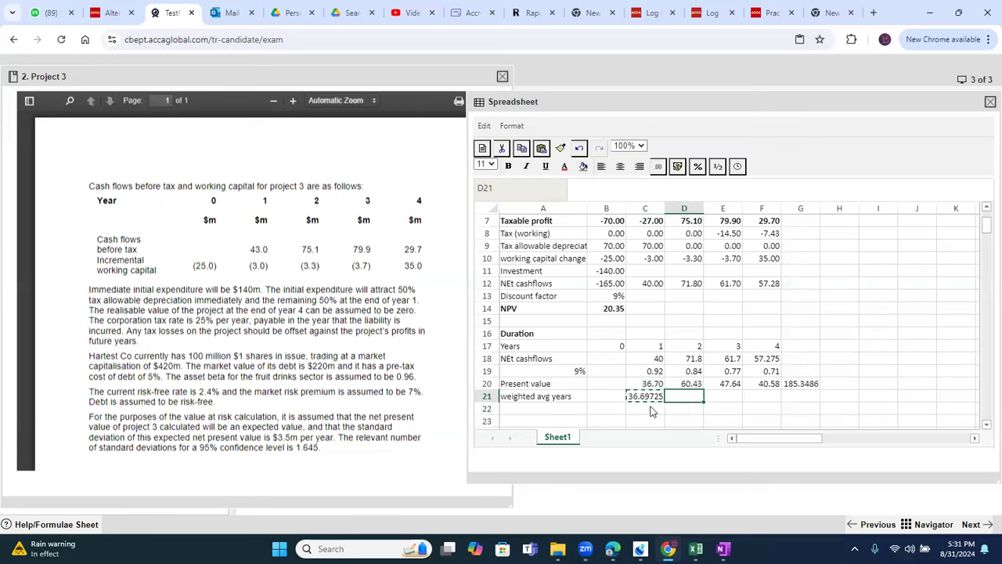
pyautogui.hotkey('shift', 'Right')
pyautogui.hotkey('shift', 'Right')
pyautogui.hotkey('ctrl', 'v')
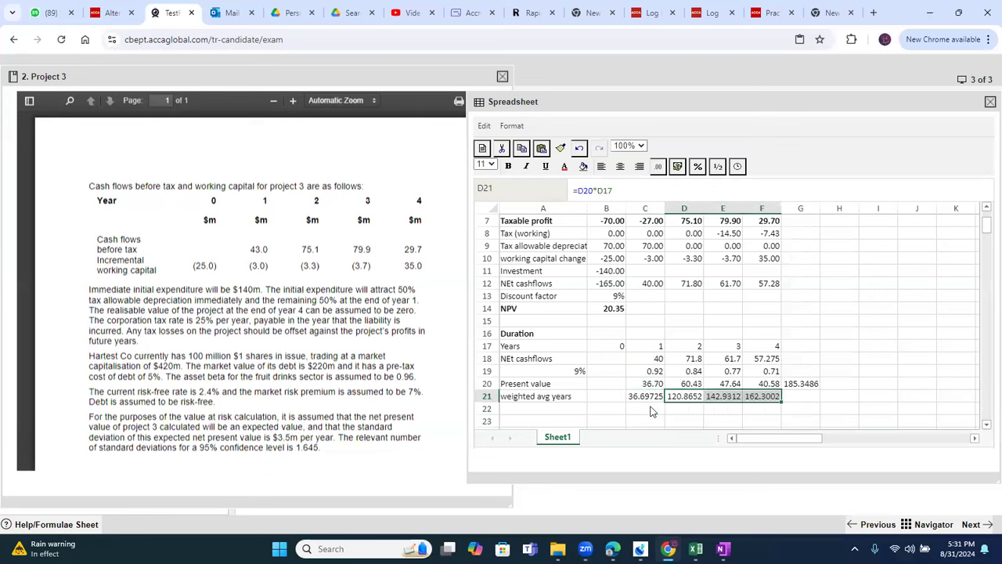
# Step: Copy the SUM formula from G20 into G21 to total the weighted present values
pyautogui.press('Right')
pyautogui.press('Up')
pyautogui.hotkey('ctrl', 'c')
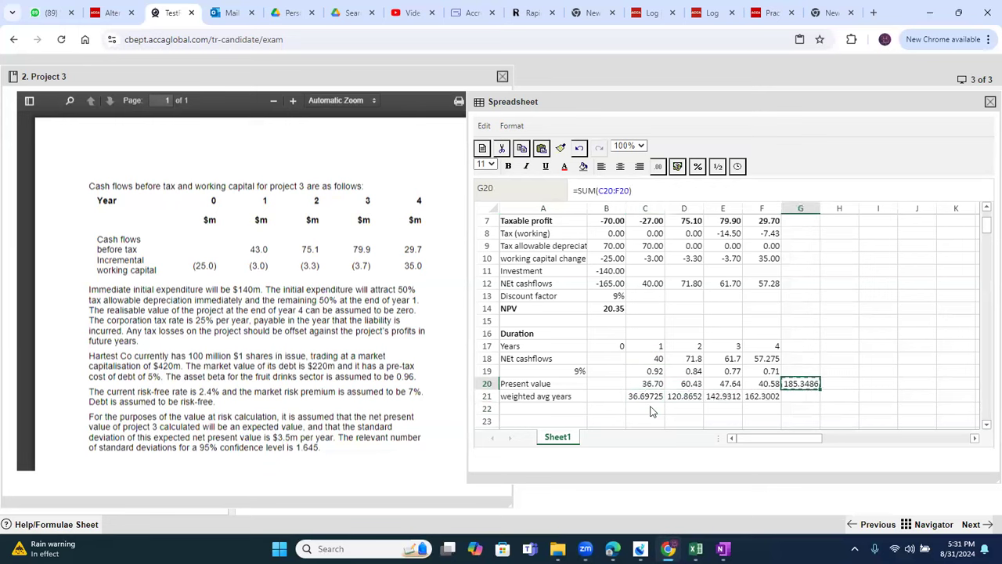
pyautogui.press('Down')
pyautogui.hotkey('ctrl', 'v')
pyautogui.press('Down')
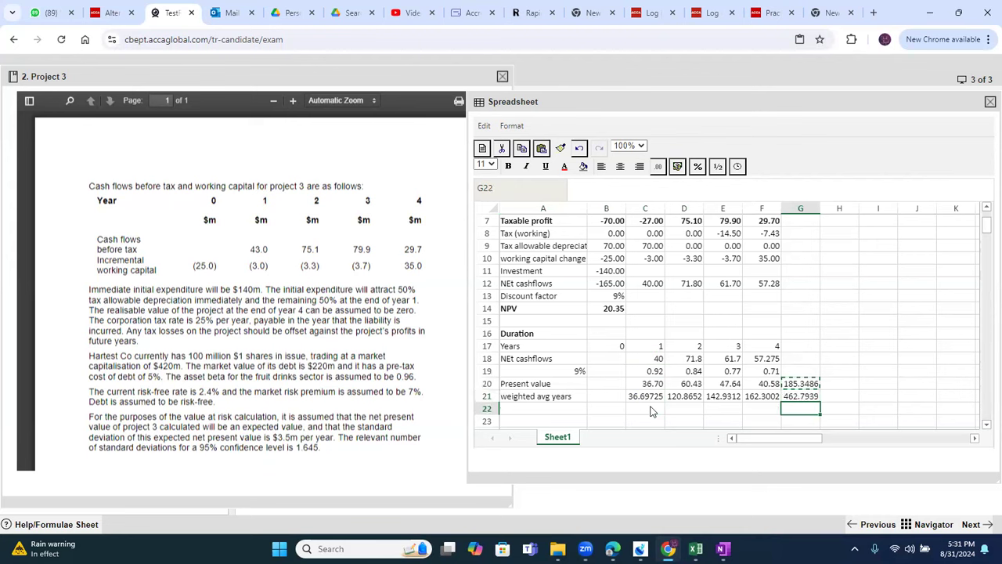
# Step: Label A22 as Duration and calculate it in B22 with =G21/G20
pyautogui.press('Left')
pyautogui.press('Left')
pyautogui.press('Left')
pyautogui.press('Left')
pyautogui.press('Left')
pyautogui.press('Left')
pyautogui.write('Duration')
pyautogui.press('Tab')
pyautogui.write('=')
pyautogui.press('Right')
pyautogui.press('Right')
pyautogui.press('Right')
pyautogui.press('Right')
pyautogui.press('Right')
pyautogui.press('Up')
pyautogui.write('/')
pyautogui.press('Up')
pyautogui.press('Up')
pyautogui.press('Up')
pyautogui.press('Down')
pyautogui.press('Right')
pyautogui.press('Right')
pyautogui.press('Right')
pyautogui.press('Right')
pyautogui.press('Right')
pyautogui.press('Return')
# Step: Format the duration workings in B18:G22 to two decimal places with the 0.00 number format
pyautogui.press('Up')
pyautogui.hotkey('shift', 'Right')
pyautogui.hotkey('shift', 'Right')
pyautogui.hotkey('shift', 'Right')
pyautogui.hotkey('shift', 'Right')
pyautogui.hotkey('shift', 'Right')
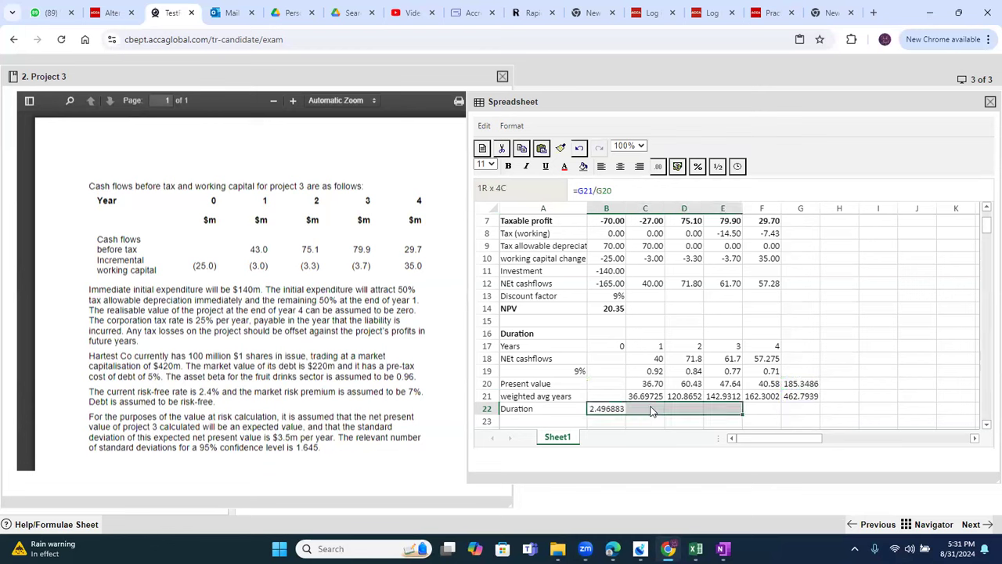
pyautogui.hotkey('shift', 'Up')
pyautogui.hotkey('shift', 'Up')
pyautogui.hotkey('shift', 'Up')
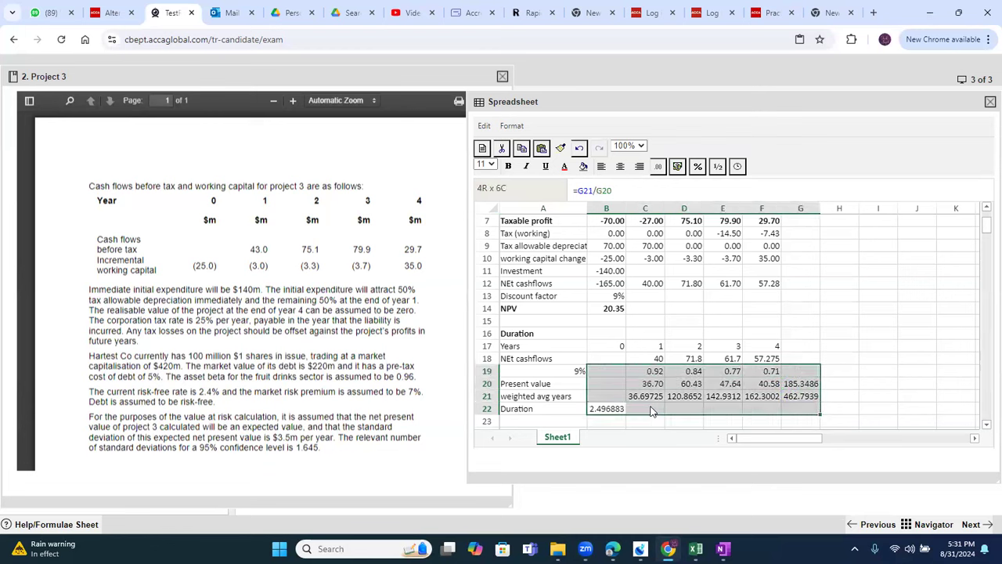
pyautogui.hotkey('shift', 'Up')
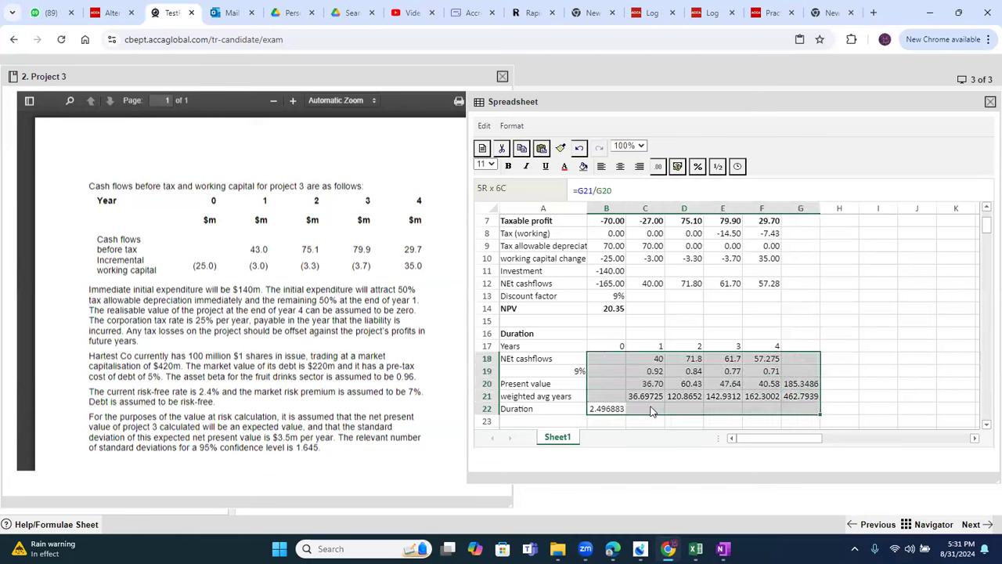
pyautogui.click(663, 179)
pyautogui.click(687, 239)
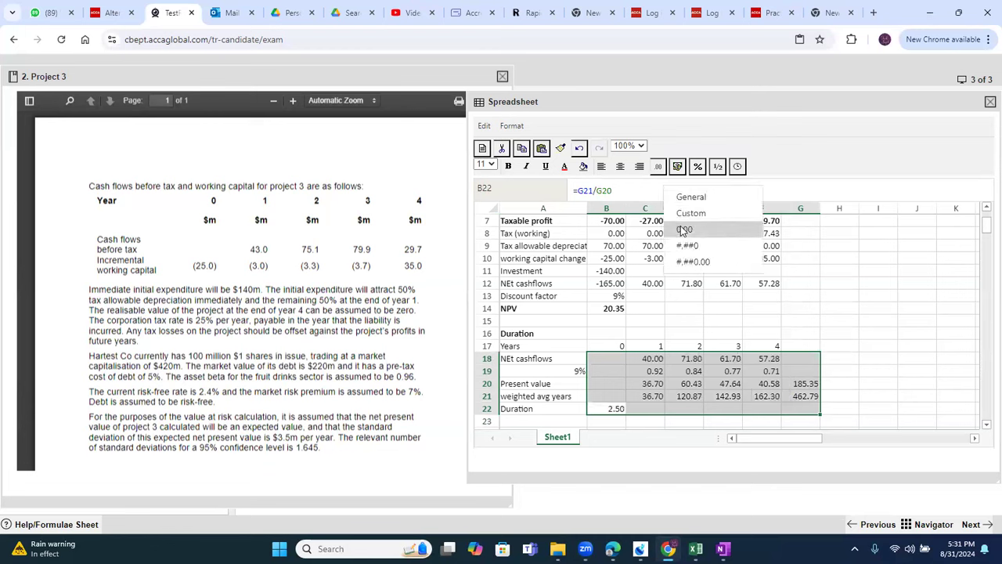
pyautogui.click(855, 348)
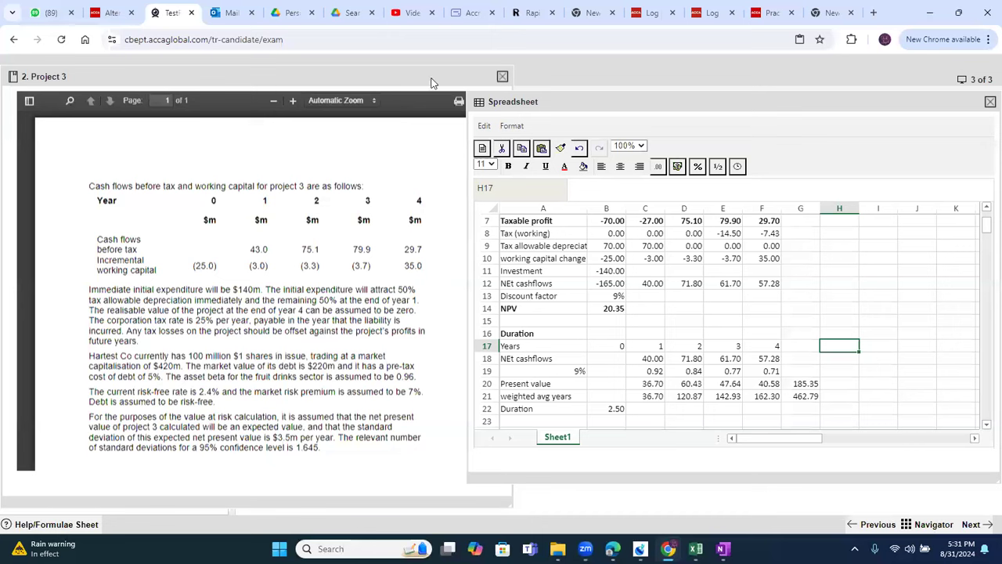
# Step: Add a bold "Value at risk" heading in A25 below the duration workings
pyautogui.click(736, 384)
pyautogui.press('Down')
pyautogui.press('Down')
pyautogui.press('Down')
pyautogui.press('Down')
pyautogui.press('Down')
pyautogui.press('Down')
pyautogui.press('Down')
pyautogui.press('Down')
pyautogui.press('Down')
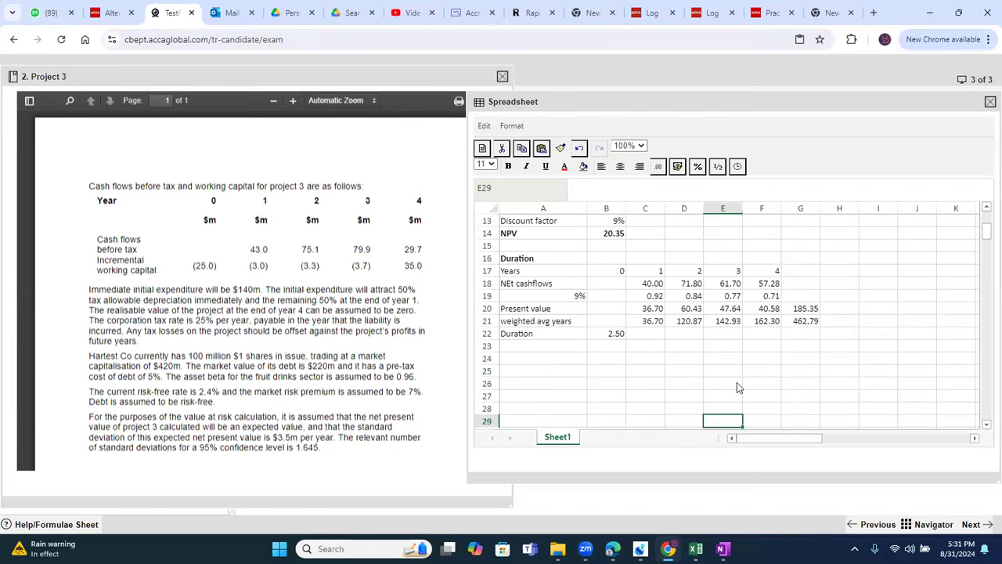
pyautogui.click(543, 374)
pyautogui.write('V')
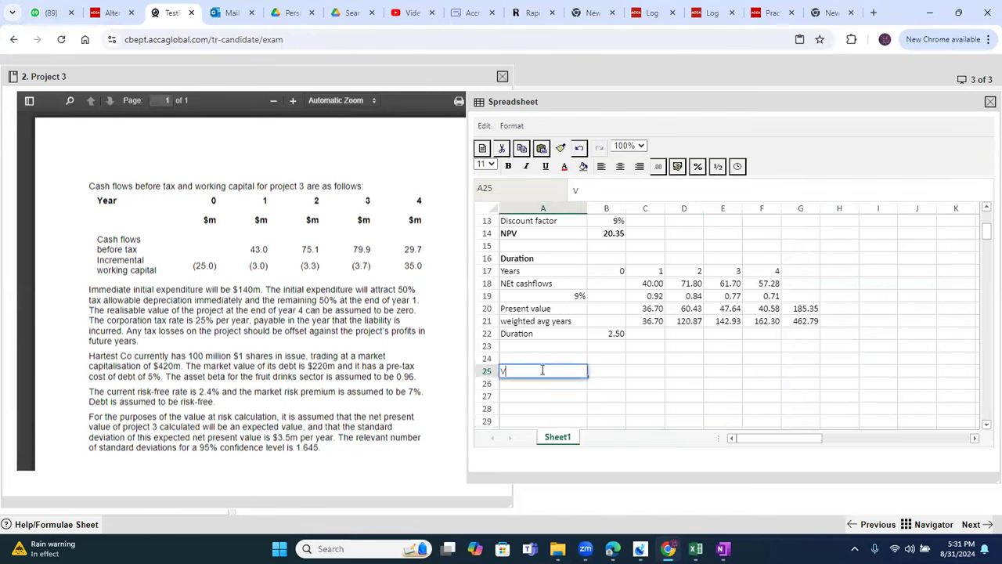
pyautogui.write('alue at risk')
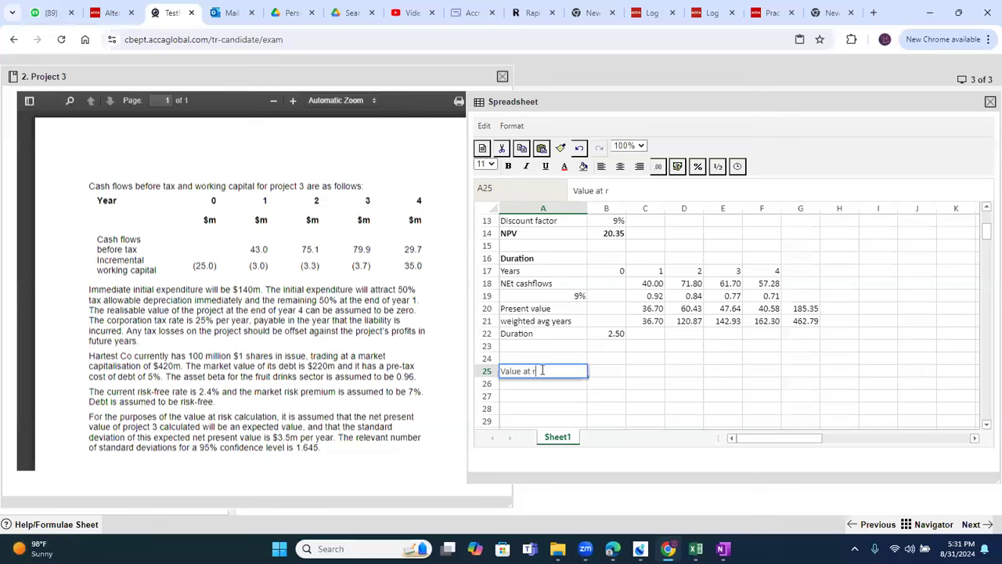
pyautogui.press('Return')
pyautogui.click(542, 374)
pyautogui.hotkey('ctrl', 'b')
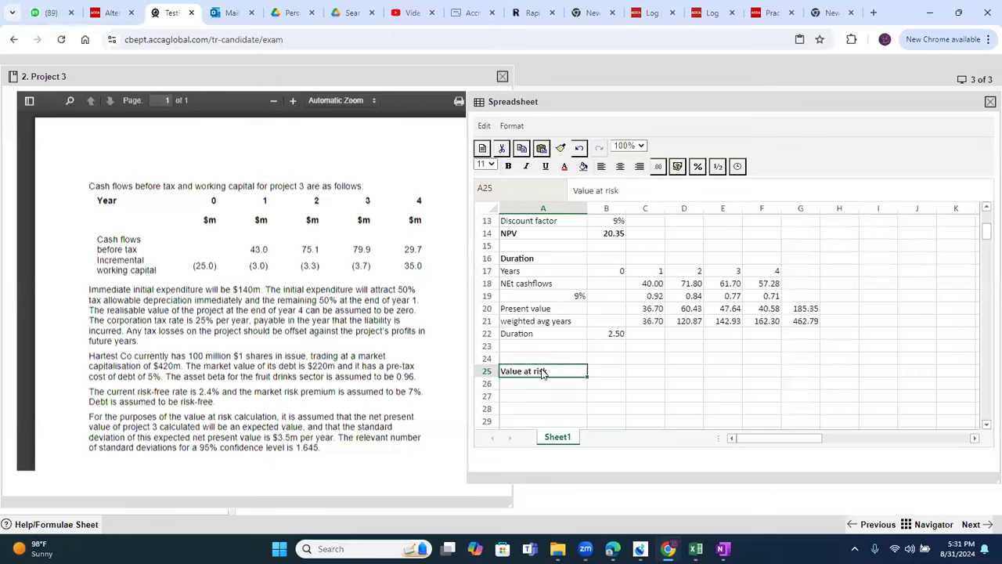
pyautogui.press('Return')
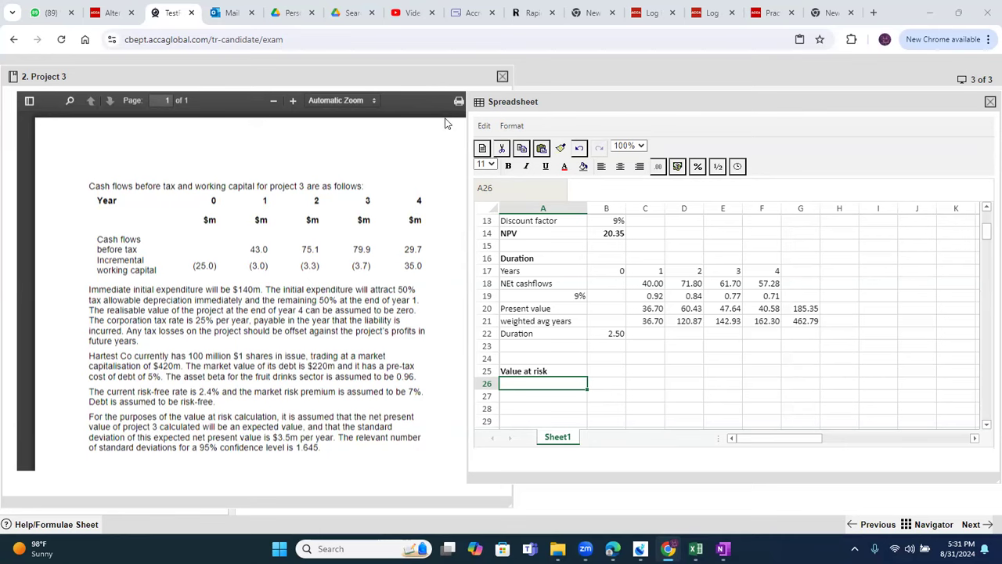
pyautogui.click(559, 408)
pyautogui.press('Up')
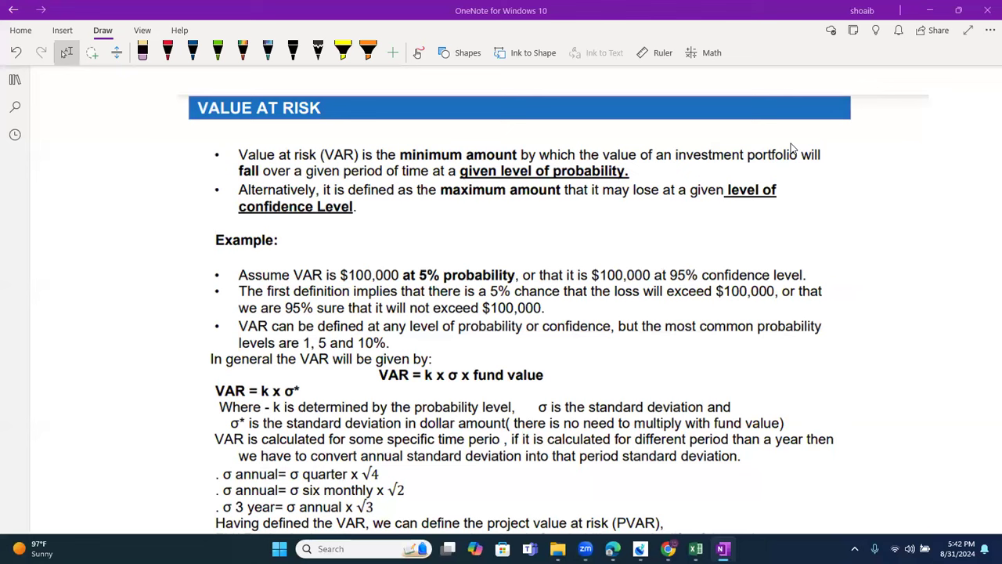
# Step: Switch to the OneNote value at risk notes and circle the VALUE AT RISK heading with the blue pen
pyautogui.click(192, 52)
pyautogui.moveTo(191, 95)
pyautogui.mouseDown()
pyautogui.moveTo(276, 126)
pyautogui.moveTo(342, 100)
pyautogui.moveTo(183, 83)
pyautogui.moveTo(213, 129)
pyautogui.mouseUp()
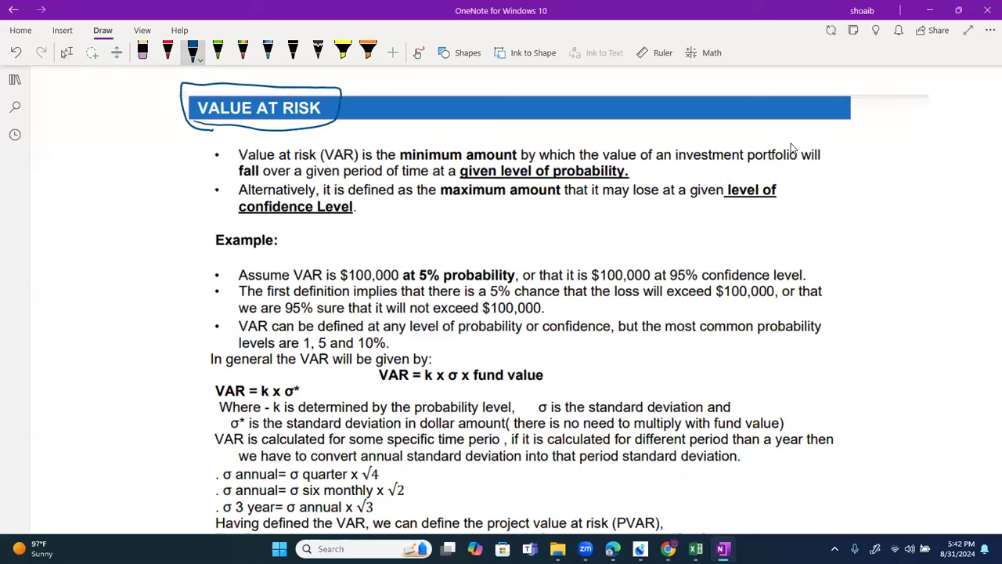
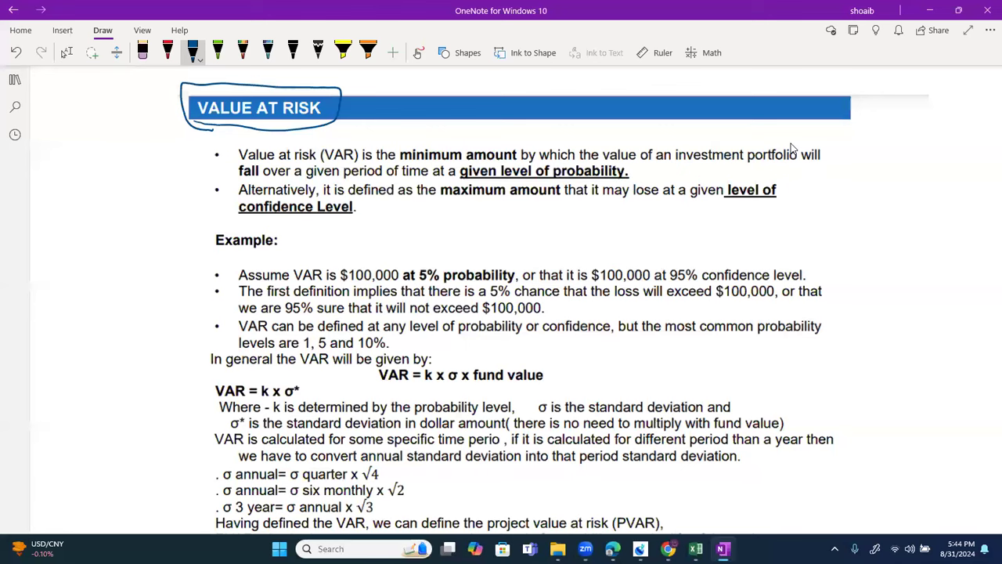
# Step: Handwrite "Assets 100m" in blue ink in the blank space beside the value at risk notes
pyautogui.hscroll(10, 791, 149)
pyautogui.moveTo(594, 174)
pyautogui.mouseDown()
pyautogui.moveTo(596, 191)
pyautogui.moveTo(617, 176)
pyautogui.moveTo(651, 186)
pyautogui.mouseUp()
pyautogui.moveTo(483, 173)
pyautogui.mouseDown()
pyautogui.moveTo(473, 202)
pyautogui.moveTo(509, 195)
pyautogui.mouseUp()
pyautogui.moveTo(523, 185)
pyautogui.mouseDown()
pyautogui.moveTo(537, 180)
pyautogui.moveTo(528, 194)
pyautogui.mouseUp()
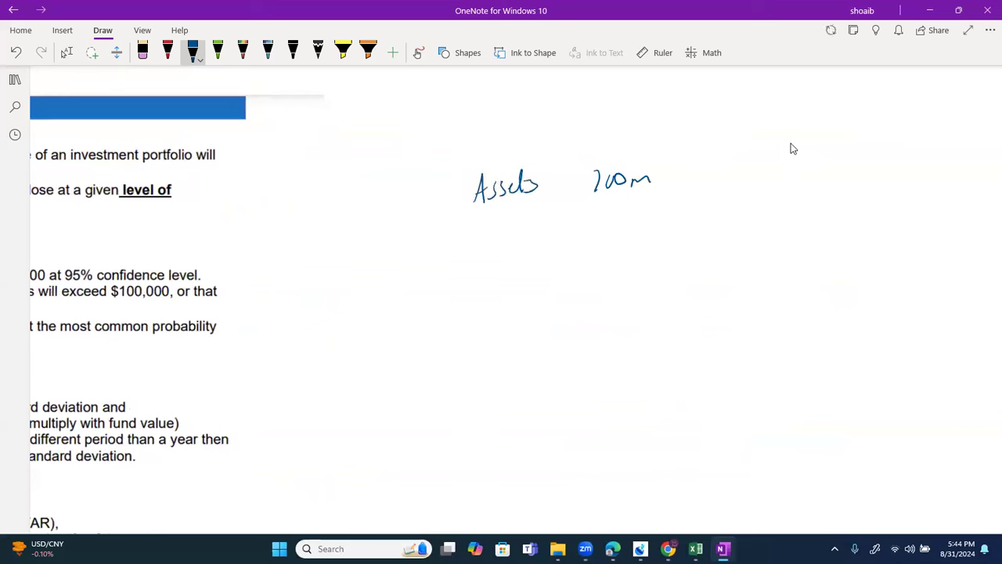
# Step: Handwrite "VAR" beneath "Assets", with a crossed-out 150 and the amount 100m beside it
pyautogui.moveTo(461, 239)
pyautogui.mouseDown()
pyautogui.moveTo(465, 257)
pyautogui.moveTo(477, 231)
pyautogui.mouseUp()
pyautogui.moveTo(479, 256)
pyautogui.mouseDown()
pyautogui.moveTo(496, 254)
pyautogui.moveTo(500, 224)
pyautogui.mouseUp()
pyautogui.moveTo(500, 224); pyautogui.dragTo(520, 249)
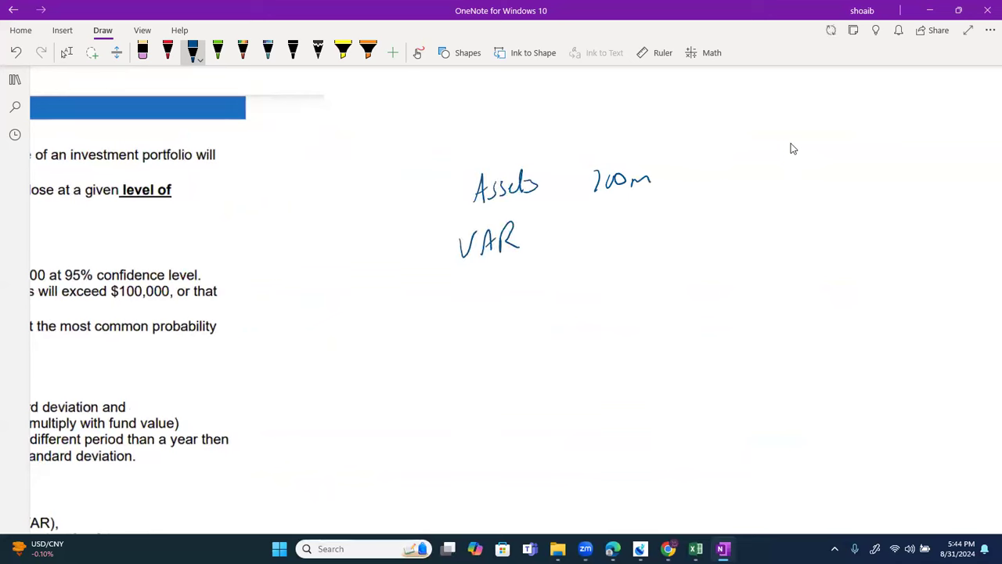
pyautogui.moveTo(589, 219); pyautogui.dragTo(595, 238)
pyautogui.moveTo(610, 217)
pyautogui.mouseDown()
pyautogui.moveTo(612, 227)
pyautogui.moveTo(626, 218)
pyautogui.moveTo(647, 231)
pyautogui.mouseUp()
pyautogui.moveTo(660, 218); pyautogui.dragTo(702, 213)
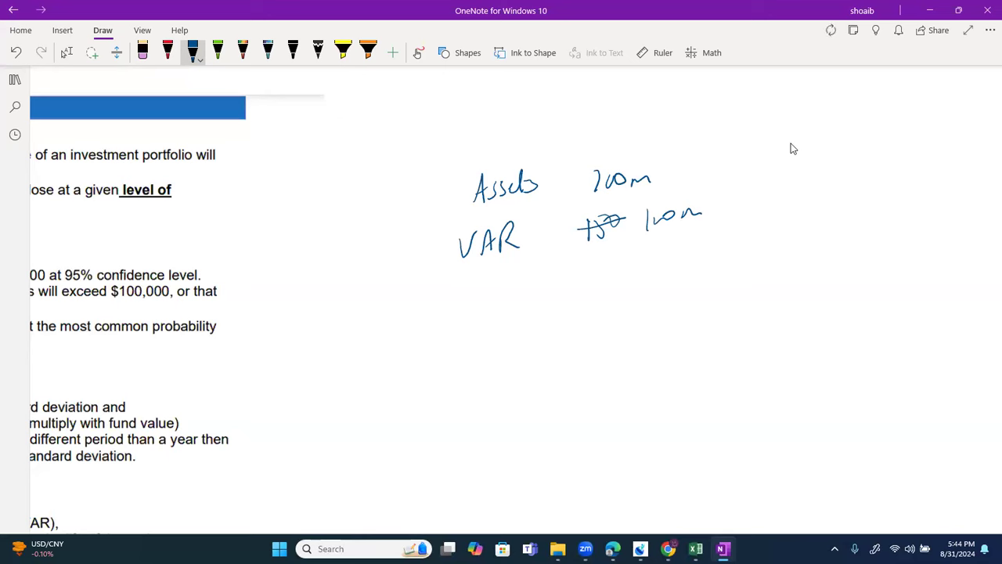
# Step: Draw an arrow from the assets amount down to 100m and underline both amounts and the VAR label
pyautogui.moveTo(662, 169)
pyautogui.mouseDown()
pyautogui.moveTo(681, 188)
pyautogui.moveTo(675, 202)
pyautogui.mouseUp()
pyautogui.moveTo(672, 191); pyautogui.dragTo(689, 199)
pyautogui.moveTo(565, 204); pyautogui.dragTo(649, 190)
pyautogui.moveTo(458, 267); pyautogui.dragTo(516, 256)
pyautogui.moveTo(639, 236); pyautogui.dragTo(687, 229)
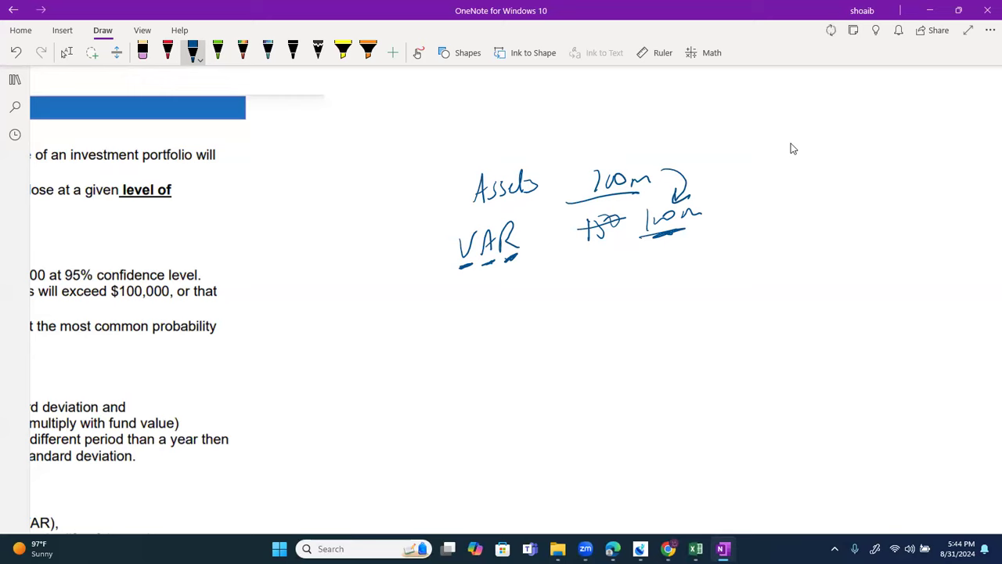
# Step: Underline the minimum-amount and maximum-amount definitions of value at risk in the two introductory bullets
pyautogui.hscroll(-10, 791, 148)
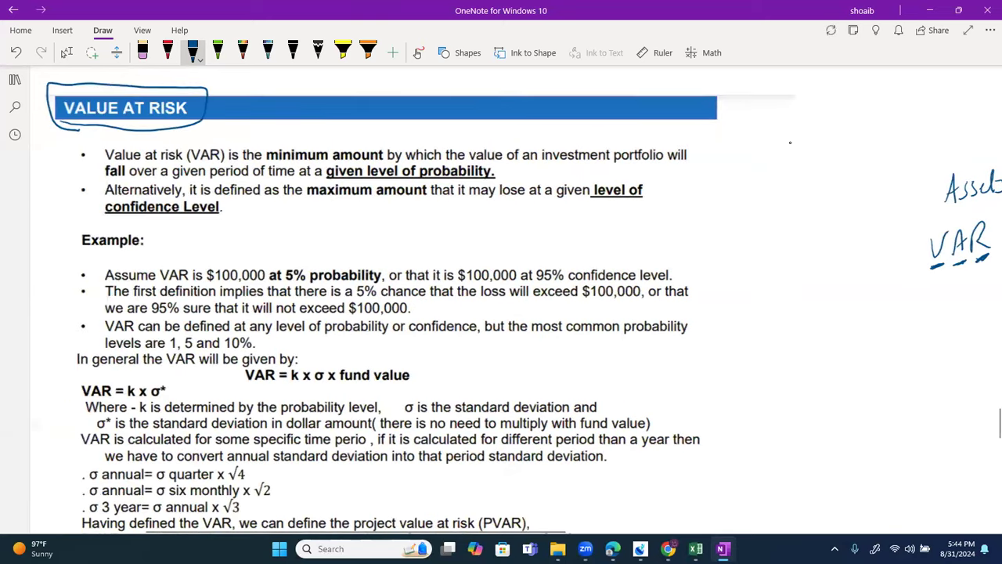
pyautogui.click(193, 53)
pyautogui.moveTo(294, 164); pyautogui.dragTo(714, 162)
pyautogui.moveTo(178, 186); pyautogui.dragTo(525, 177)
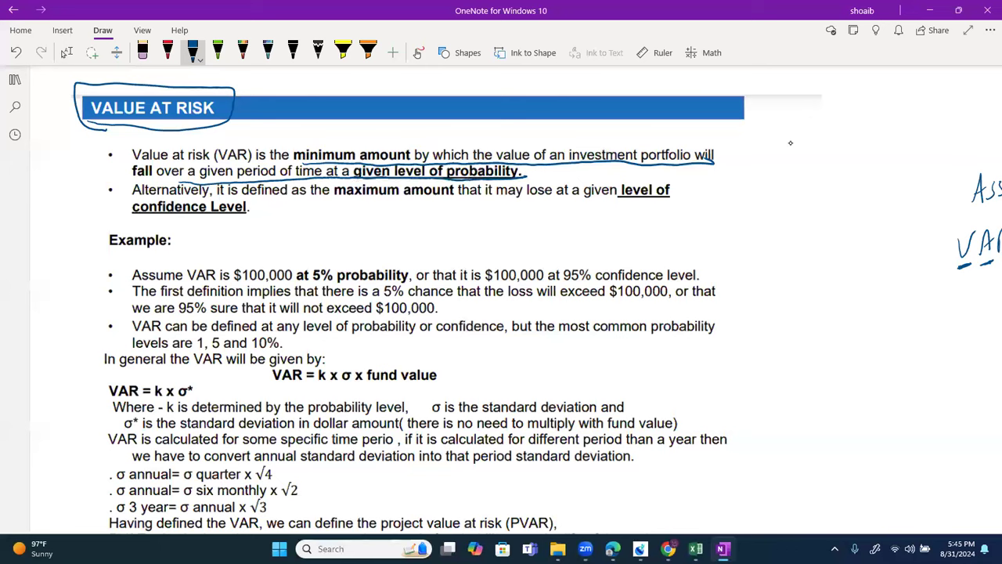
pyautogui.moveTo(321, 196); pyautogui.dragTo(654, 199)
pyautogui.moveTo(195, 225); pyautogui.dragTo(233, 225)
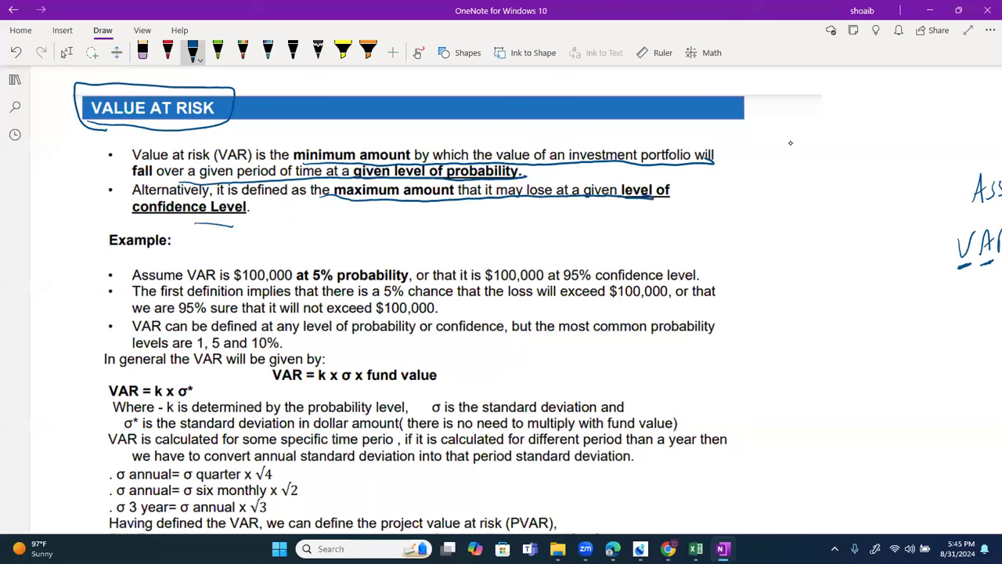
# Step: Underline $100,000 and 5% probability in the first example bullet and handwrite "Confidence Level 95%" above it
pyautogui.moveTo(222, 282); pyautogui.dragTo(409, 284)
pyautogui.moveTo(310, 227)
pyautogui.mouseDown()
pyautogui.moveTo(302, 245)
pyautogui.moveTo(330, 233)
pyautogui.moveTo(329, 251)
pyautogui.moveTo(354, 222)
pyautogui.moveTo(364, 233)
pyautogui.moveTo(435, 216)
pyautogui.moveTo(443, 229)
pyautogui.moveTo(457, 226)
pyautogui.mouseUp()
pyautogui.moveTo(477, 209); pyautogui.dragTo(469, 230)
pyautogui.moveTo(447, 238); pyautogui.dragTo(470, 230)
pyautogui.moveTo(305, 284); pyautogui.dragTo(354, 283)
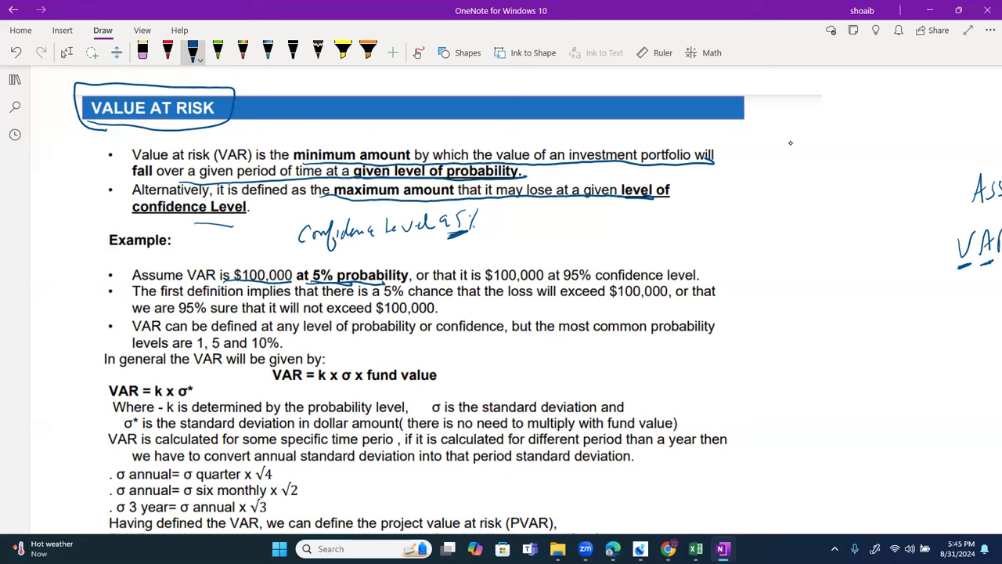
# Step: Box the first $100,000 and underline the 95% confidence, 5% chance of loss and not-exceed $100,000 phrases in the example
pyautogui.moveTo(291, 284); pyautogui.dragTo(234, 263)
pyautogui.moveTo(487, 282); pyautogui.dragTo(674, 284)
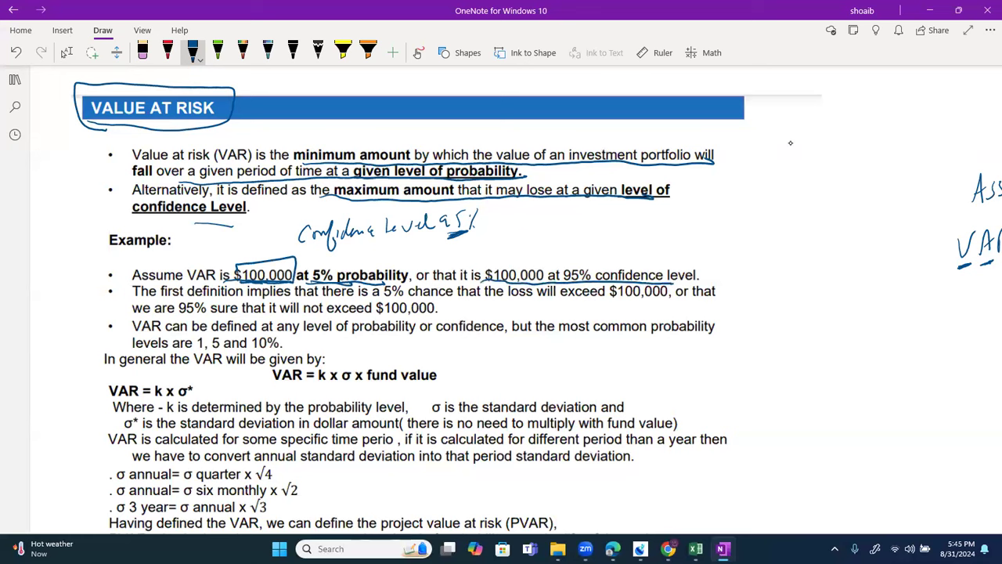
pyautogui.moveTo(284, 285); pyautogui.dragTo(370, 285)
pyautogui.moveTo(363, 299); pyautogui.dragTo(667, 299)
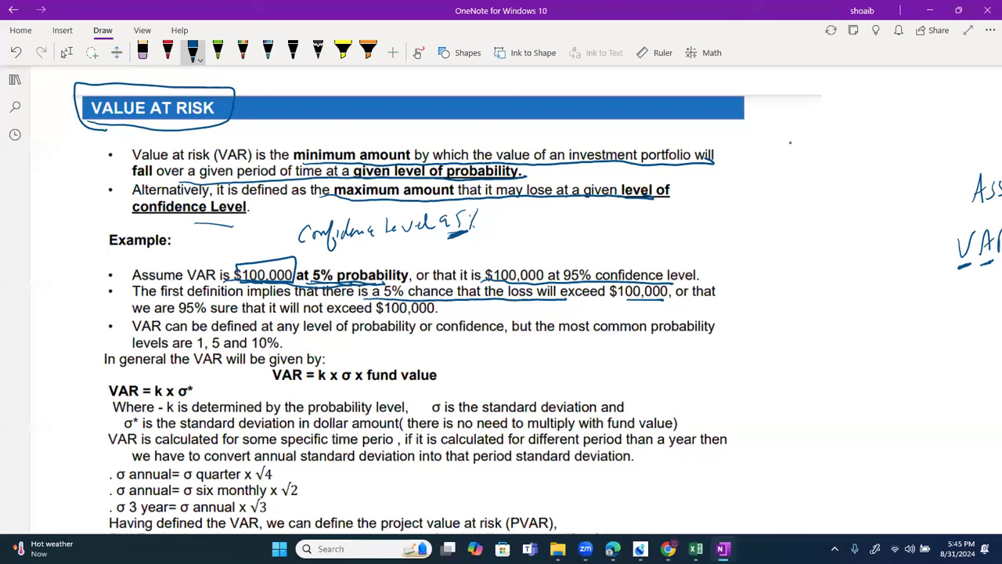
pyautogui.moveTo(178, 314); pyautogui.dragTo(205, 316)
pyautogui.moveTo(372, 314); pyautogui.dragTo(436, 315)
# Step: Handwrite "NPV = 20m" and "VAR = 11m" in the blank area below the assets note
pyautogui.hscroll(8, 790, 142)
pyautogui.moveTo(512, 317); pyautogui.dragTo(553, 291)
pyautogui.moveTo(559, 296); pyautogui.dragTo(599, 294)
pyautogui.moveTo(590, 307); pyautogui.dragTo(606, 303)
pyautogui.moveTo(634, 276); pyautogui.dragTo(647, 299)
pyautogui.moveTo(651, 289); pyautogui.dragTo(691, 290)
pyautogui.moveTo(520, 347)
pyautogui.mouseDown()
pyautogui.moveTo(521, 360)
pyautogui.moveTo(539, 335)
pyautogui.mouseUp()
pyautogui.moveTo(540, 358); pyautogui.dragTo(556, 344)
pyautogui.moveTo(566, 352); pyautogui.dragTo(615, 339)
pyautogui.moveTo(606, 351); pyautogui.dragTo(649, 343)
pyautogui.moveTo(662, 324)
pyautogui.mouseDown()
pyautogui.moveTo(662, 341)
pyautogui.moveTo(697, 332)
pyautogui.mouseUp()
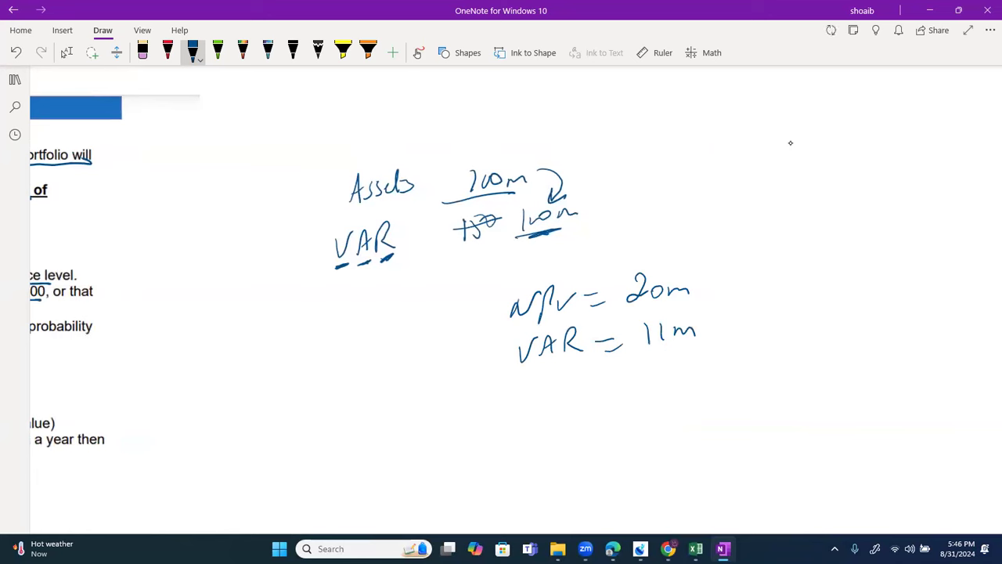
# Step: Handwrite "Confidence level = 95%" beneath the VAR = 11m line
pyautogui.moveTo(526, 383)
pyautogui.mouseDown()
pyautogui.moveTo(523, 409)
pyautogui.moveTo(558, 398)
pyautogui.moveTo(554, 422)
pyautogui.mouseUp()
pyautogui.moveTo(559, 396); pyautogui.dragTo(570, 401)
pyautogui.moveTo(571, 395)
pyautogui.mouseDown()
pyautogui.moveTo(605, 385)
pyautogui.moveTo(623, 394)
pyautogui.mouseUp()
pyautogui.moveTo(629, 389); pyautogui.dragTo(653, 376)
pyautogui.moveTo(662, 362)
pyautogui.mouseDown()
pyautogui.moveTo(667, 386)
pyautogui.moveTo(694, 374)
pyautogui.mouseUp()
pyautogui.moveTo(681, 384); pyautogui.dragTo(714, 380)
pyautogui.moveTo(738, 361); pyautogui.dragTo(734, 381)
pyautogui.moveTo(736, 358)
pyautogui.mouseDown()
pyautogui.moveTo(753, 354)
pyautogui.moveTo(753, 385)
pyautogui.mouseUp()
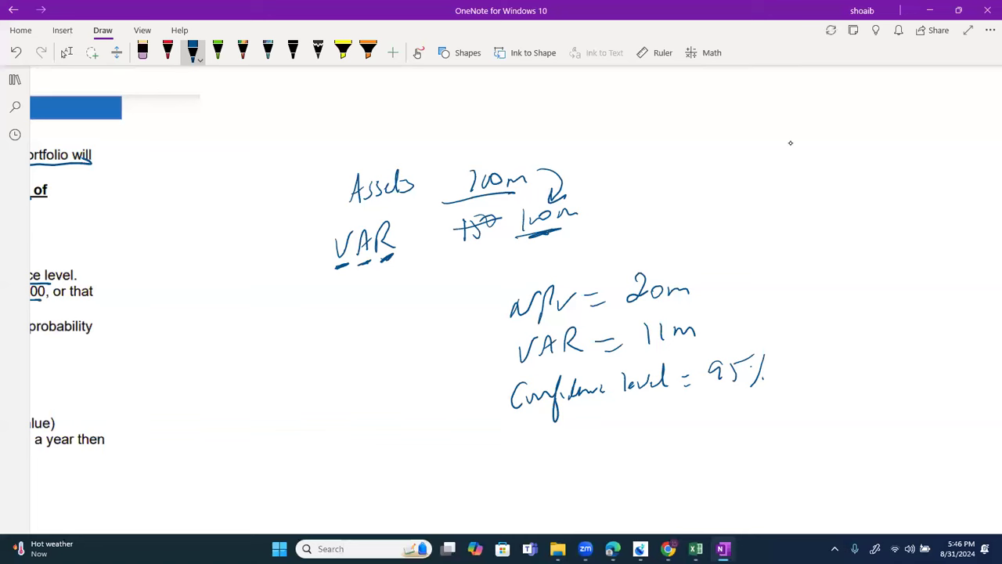
# Step: Circle and check-mark 11m, draw an arrow pointing to NPV, and underline VAR and 95%
pyautogui.moveTo(673, 301)
pyautogui.mouseDown()
pyautogui.moveTo(718, 345)
pyautogui.moveTo(639, 307)
pyautogui.mouseUp()
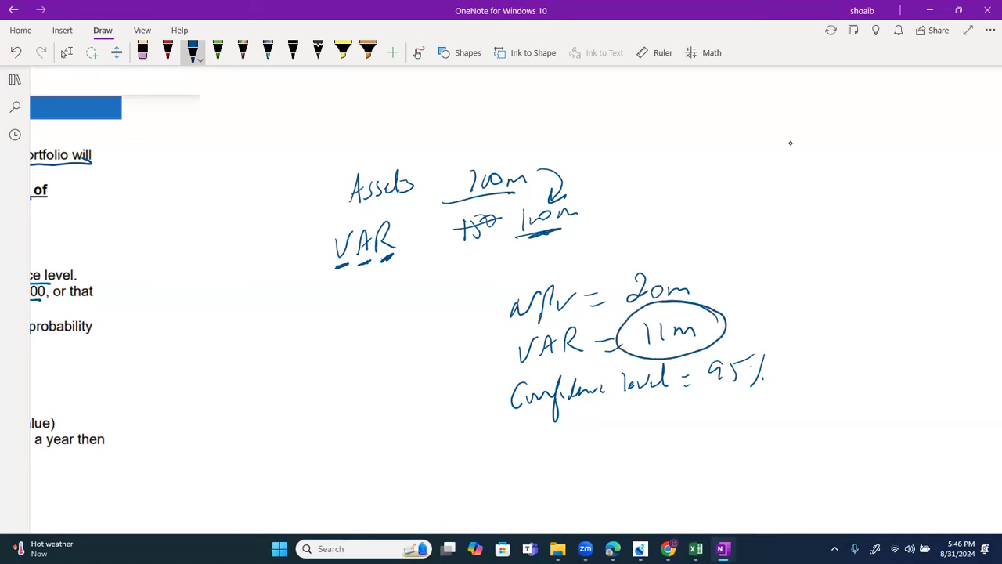
pyautogui.moveTo(731, 332); pyautogui.dragTo(797, 312)
pyautogui.moveTo(449, 314); pyautogui.dragTo(492, 311)
pyautogui.moveTo(471, 301)
pyautogui.mouseDown()
pyautogui.moveTo(492, 311)
pyautogui.moveTo(477, 318)
pyautogui.mouseUp()
pyautogui.moveTo(520, 366)
pyautogui.mouseDown()
pyautogui.moveTo(580, 356)
pyautogui.moveTo(553, 364)
pyautogui.moveTo(569, 361)
pyautogui.mouseUp()
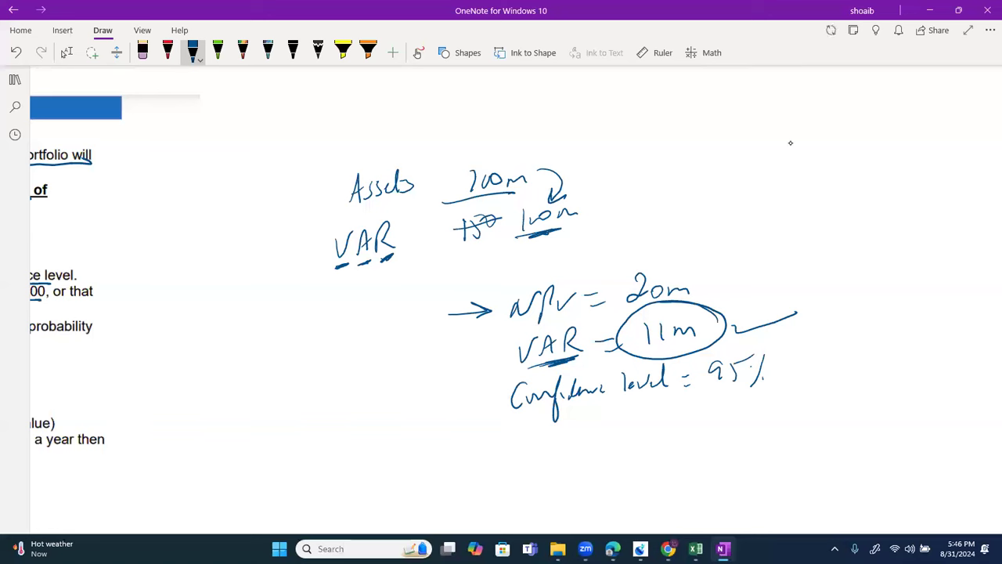
pyautogui.moveTo(734, 317); pyautogui.dragTo(787, 306)
pyautogui.moveTo(708, 395); pyautogui.dragTo(740, 394)
# Step: Underline the phrase about the loss exceeding $100,000 again in the second example bullet
pyautogui.hscroll(-10, 790, 142)
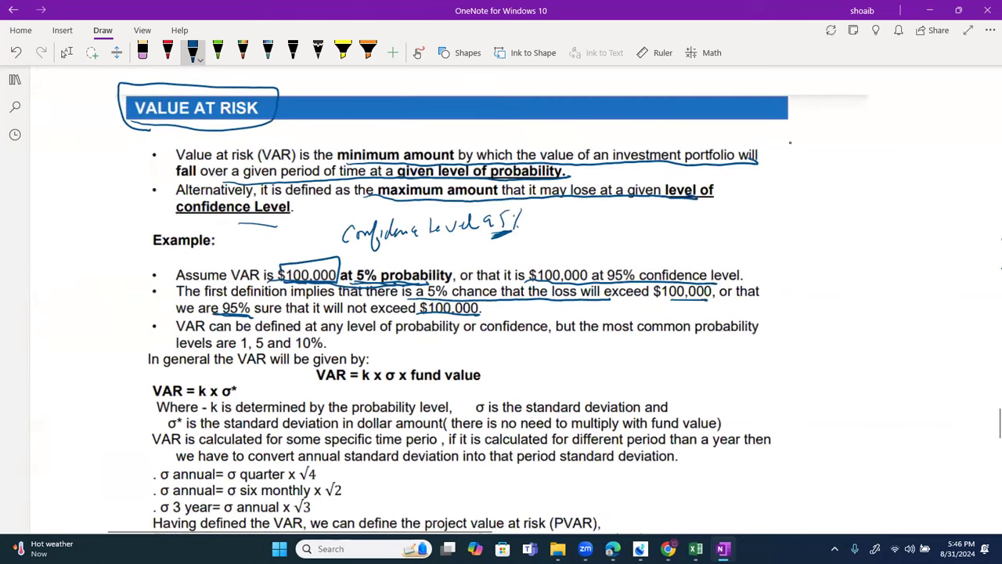
pyautogui.hscroll(-1, 790, 143)
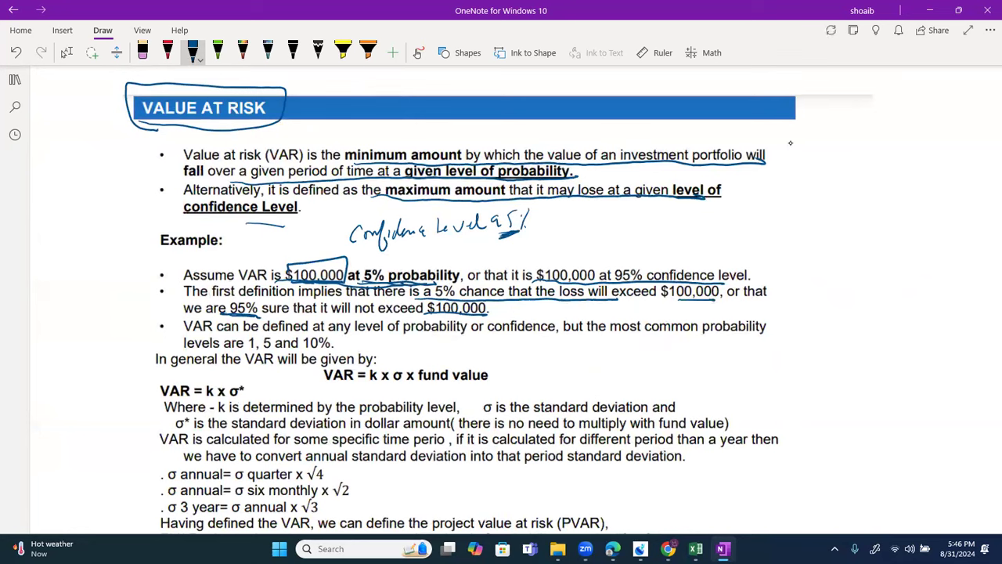
pyautogui.moveTo(495, 301); pyautogui.dragTo(702, 299)
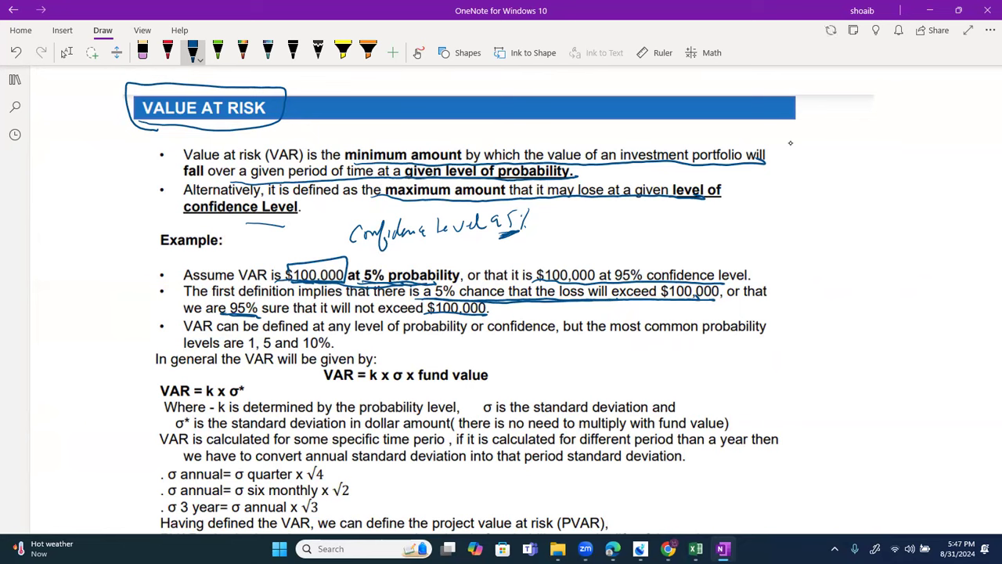
# Step: Thicken the check mark beside the circled 11m with additional pen strokes
pyautogui.hscroll(15, 790, 143)
pyautogui.moveTo(569, 315); pyautogui.dragTo(631, 312)
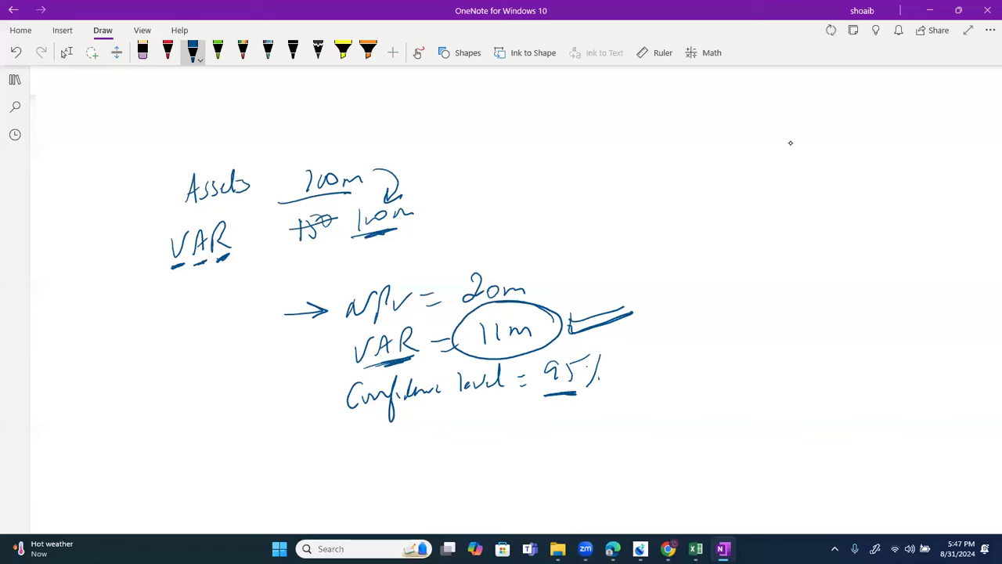
pyautogui.moveTo(570, 317)
pyautogui.mouseDown()
pyautogui.moveTo(572, 333)
pyautogui.moveTo(655, 302)
pyautogui.moveTo(590, 335)
pyautogui.mouseUp()
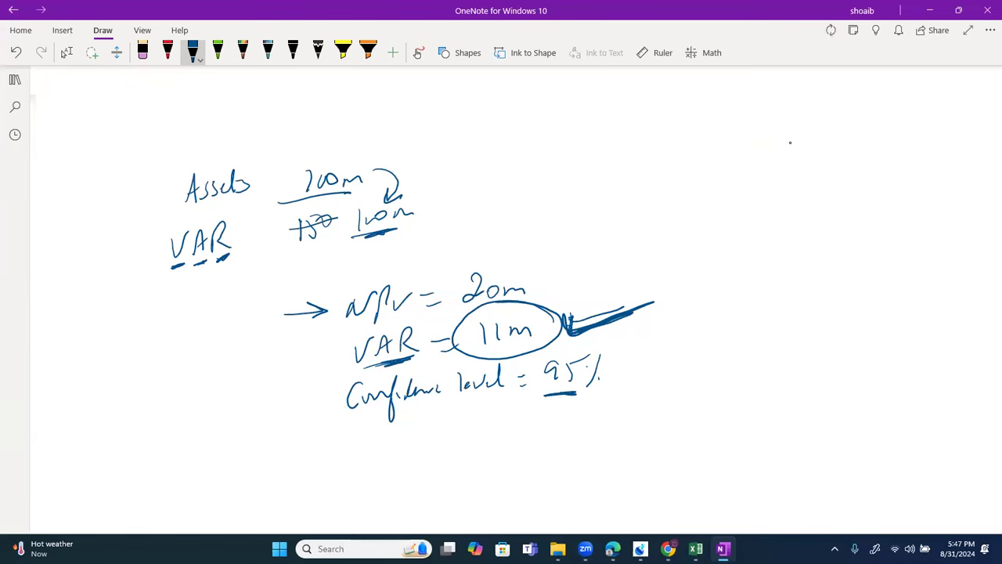
# Step: Underline k in the VAR formula and the phrase "determined by the probability level" below it
pyautogui.hscroll(-10, 790, 142)
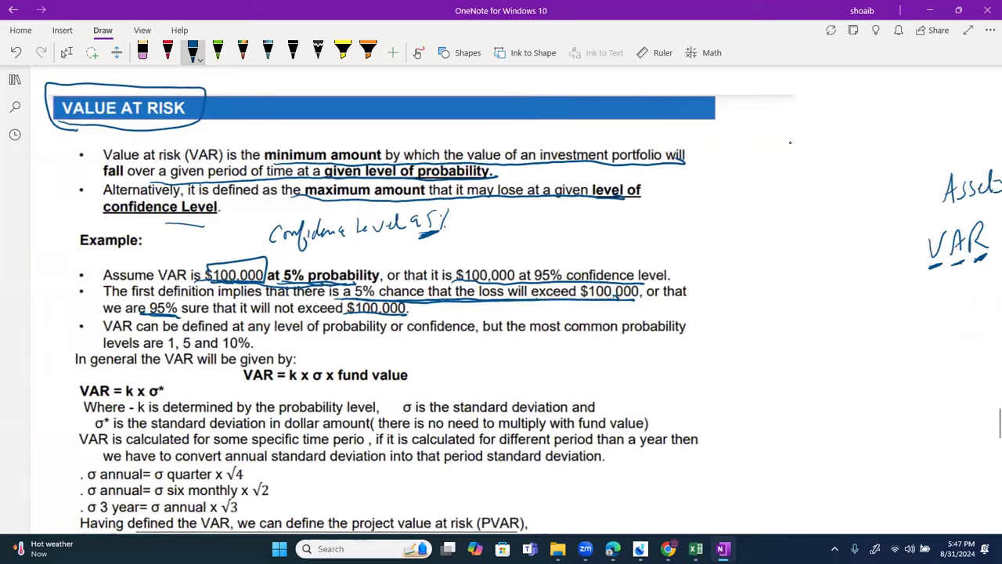
pyautogui.hscroll(-2, 790, 143)
pyautogui.scroll(-2, 790, 142)
pyautogui.hscroll(1, 791, 142)
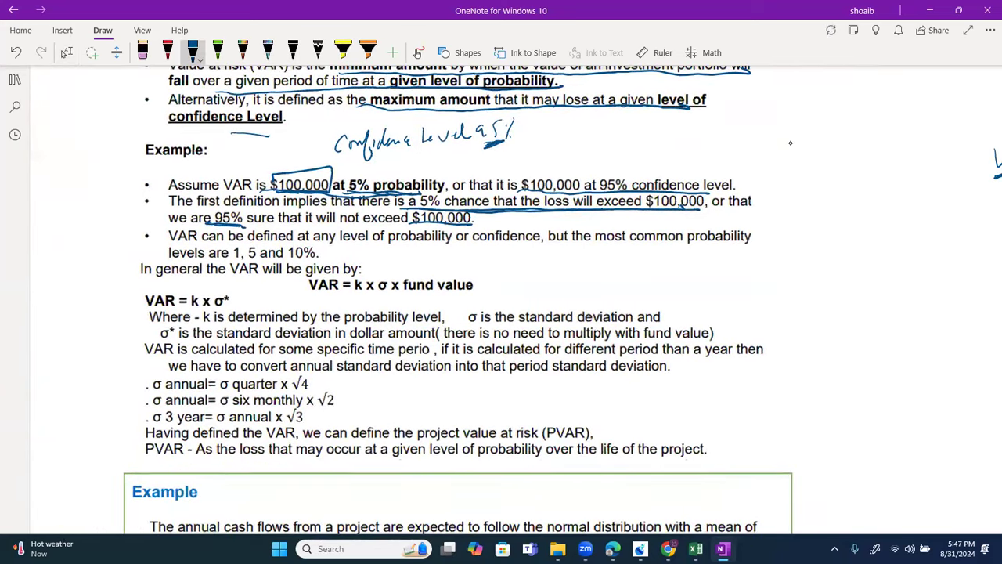
pyautogui.moveTo(353, 294); pyautogui.dragTo(365, 293)
pyautogui.moveTo(270, 322); pyautogui.dragTo(440, 326)
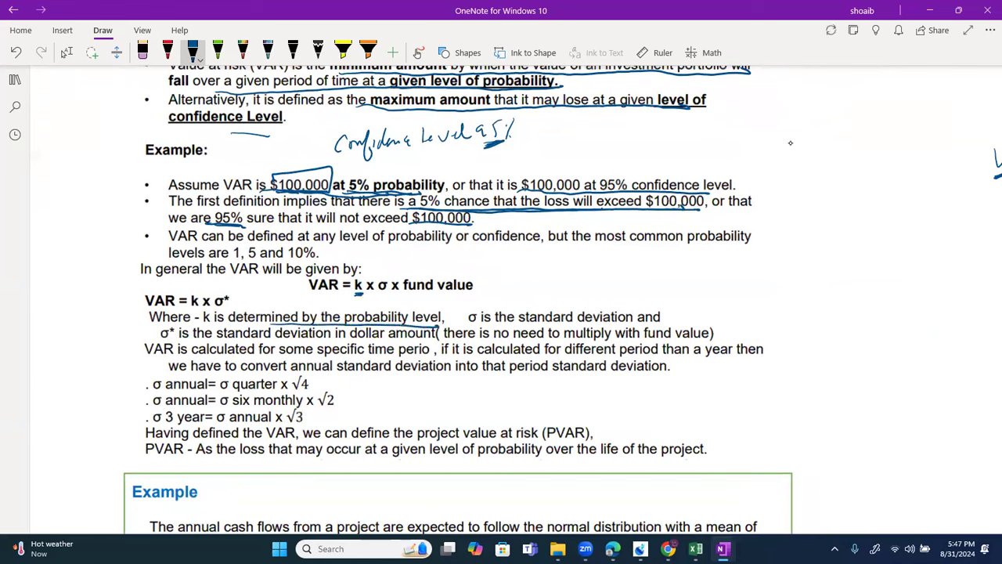
# Step: Handwrite 5% and its k value 1.645 beneath the VAR = k x σ x fund value formula
pyautogui.moveTo(353, 310); pyautogui.dragTo(399, 306)
pyautogui.moveTo(409, 294); pyautogui.dragTo(417, 304)
pyautogui.moveTo(427, 291); pyautogui.dragTo(419, 307)
pyautogui.moveTo(298, 298)
pyautogui.mouseDown()
pyautogui.moveTo(292, 309)
pyautogui.moveTo(298, 300)
pyautogui.mouseUp()
pyautogui.moveTo(314, 290); pyautogui.dragTo(309, 310)
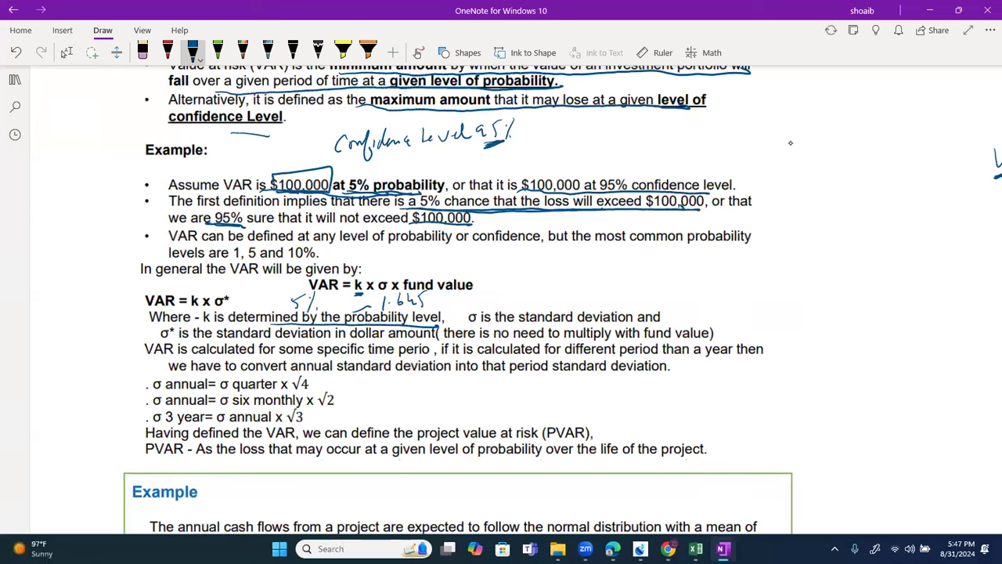
# Step: Underline the probability levels 1, 5 and 10%, plus σ and fund value in the VAR formula
pyautogui.moveTo(232, 260); pyautogui.dragTo(305, 259)
pyautogui.moveTo(377, 292); pyautogui.dragTo(389, 292)
pyautogui.moveTo(403, 292); pyautogui.dragTo(473, 290)
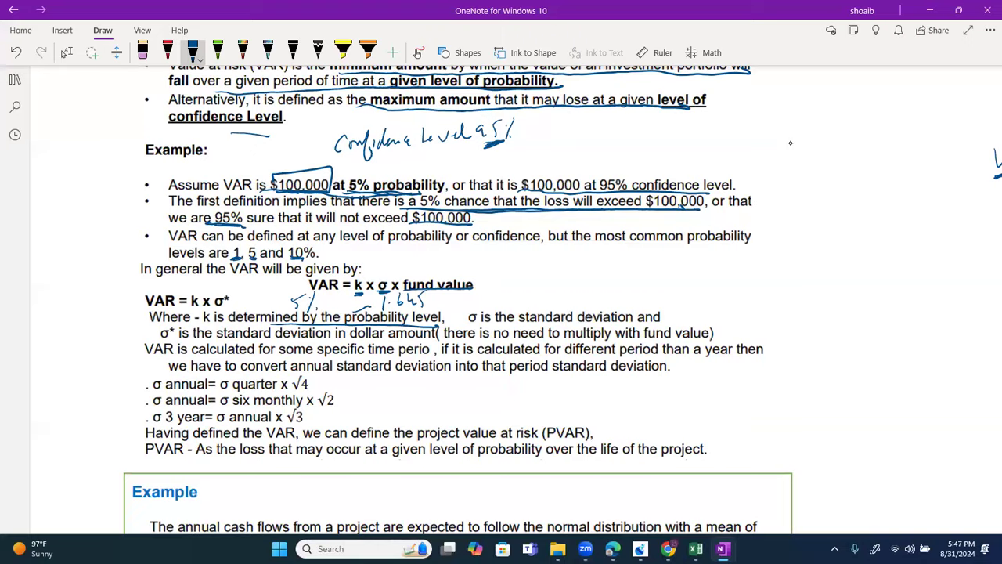
# Step: Handwrite the formula "VAR = K x 20% x fund value" below the confidence level note
pyautogui.hscroll(5, 790, 143)
pyautogui.moveTo(487, 374)
pyautogui.mouseDown()
pyautogui.moveTo(522, 393)
pyautogui.moveTo(634, 390)
pyautogui.mouseUp()
pyautogui.moveTo(634, 373); pyautogui.dragTo(619, 390)
pyautogui.moveTo(667, 367)
pyautogui.mouseDown()
pyautogui.moveTo(681, 383)
pyautogui.moveTo(689, 373)
pyautogui.mouseUp()
pyautogui.moveTo(705, 362)
pyautogui.mouseDown()
pyautogui.moveTo(696, 390)
pyautogui.moveTo(728, 379)
pyautogui.moveTo(717, 380)
pyautogui.mouseUp()
pyautogui.moveTo(762, 349)
pyautogui.mouseDown()
pyautogui.moveTo(753, 387)
pyautogui.moveTo(779, 365)
pyautogui.mouseUp()
pyautogui.moveTo(792, 349)
pyautogui.mouseDown()
pyautogui.moveTo(788, 372)
pyautogui.moveTo(767, 373)
pyautogui.moveTo(820, 355)
pyautogui.moveTo(838, 370)
pyautogui.mouseUp()
pyautogui.moveTo(842, 363); pyautogui.dragTo(850, 370)
pyautogui.moveTo(857, 365); pyautogui.dragTo(864, 362)
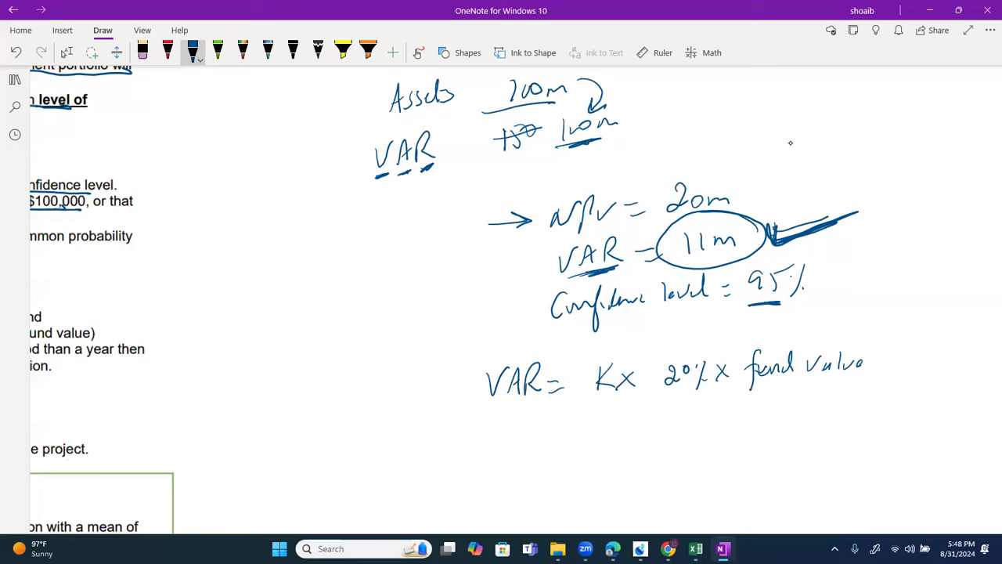
# Step: Handwrite "Annual" beneath VAR in the handwritten formula
pyautogui.scroll(-1, 790, 142)
pyautogui.press('Escape')
pyautogui.hscroll(2, 791, 142)
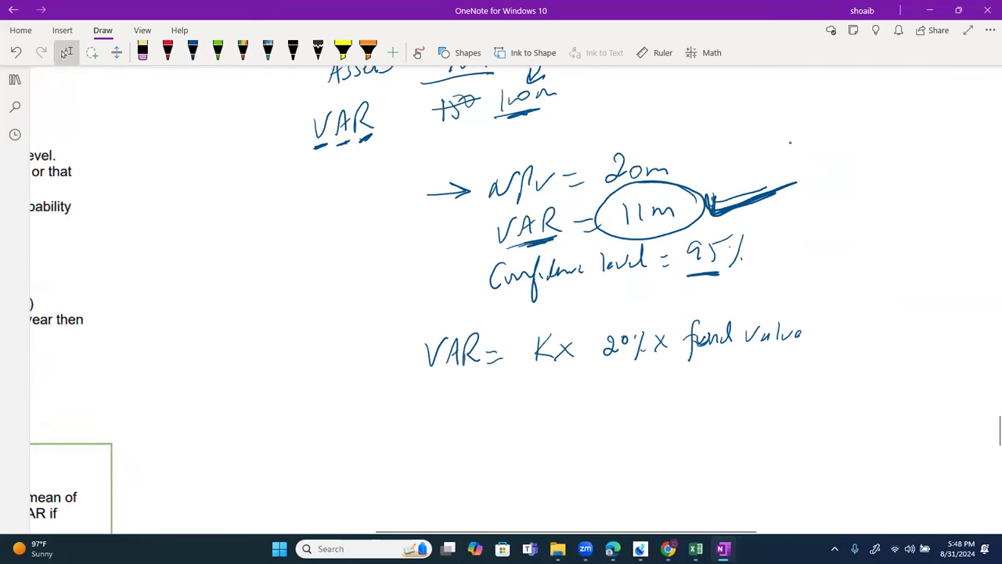
pyautogui.moveTo(425, 388); pyautogui.dragTo(491, 378)
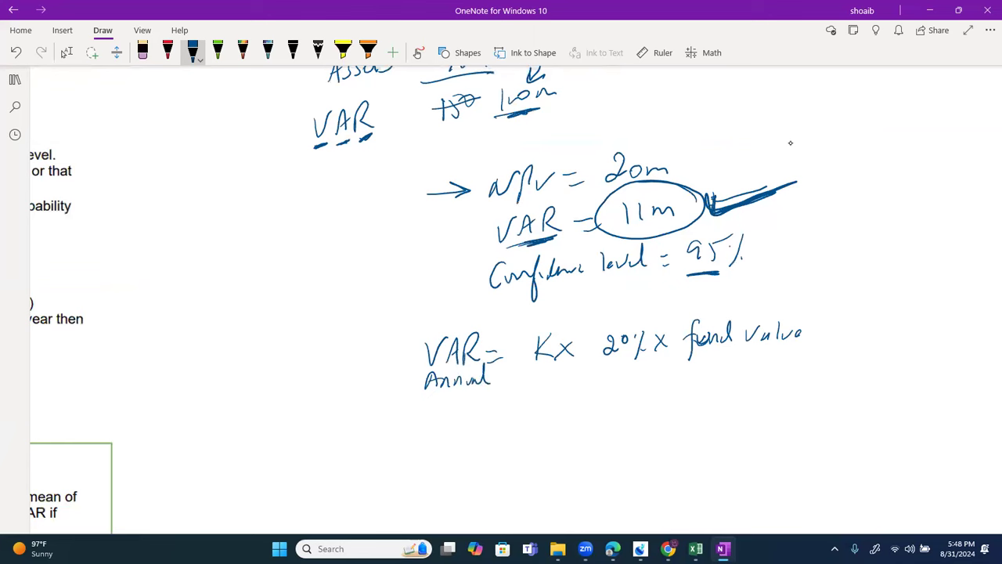
# Step: Add a check mark above 20% and replace the "Annual" label under VAR with "monthly"
pyautogui.moveTo(620, 311); pyautogui.dragTo(659, 299)
pyautogui.moveTo(490, 378)
pyautogui.mouseDown()
pyautogui.moveTo(427, 382)
pyautogui.moveTo(423, 392)
pyautogui.moveTo(450, 393)
pyautogui.moveTo(464, 373)
pyautogui.moveTo(468, 390)
pyautogui.mouseUp()
pyautogui.click(193, 52)
pyautogui.moveTo(472, 373); pyautogui.dragTo(480, 388)
pyautogui.moveTo(484, 380); pyautogui.dragTo(471, 403)
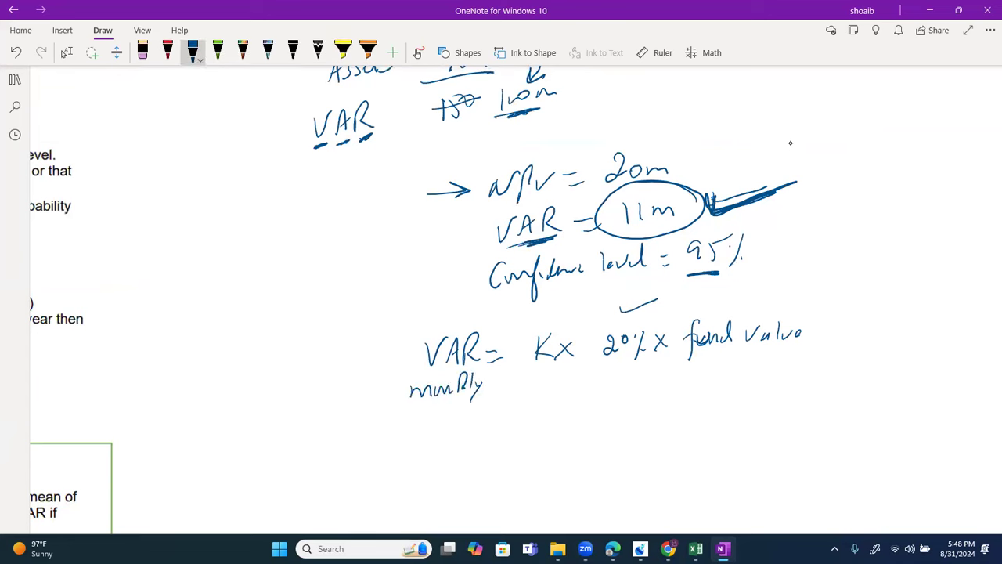
# Step: Thicken the check mark above 20% and add another check mark above VAR in the formula
pyautogui.moveTo(618, 301); pyautogui.dragTo(661, 295)
pyautogui.moveTo(618, 300); pyautogui.dragTo(667, 294)
pyautogui.moveTo(421, 325); pyautogui.dragTo(465, 310)
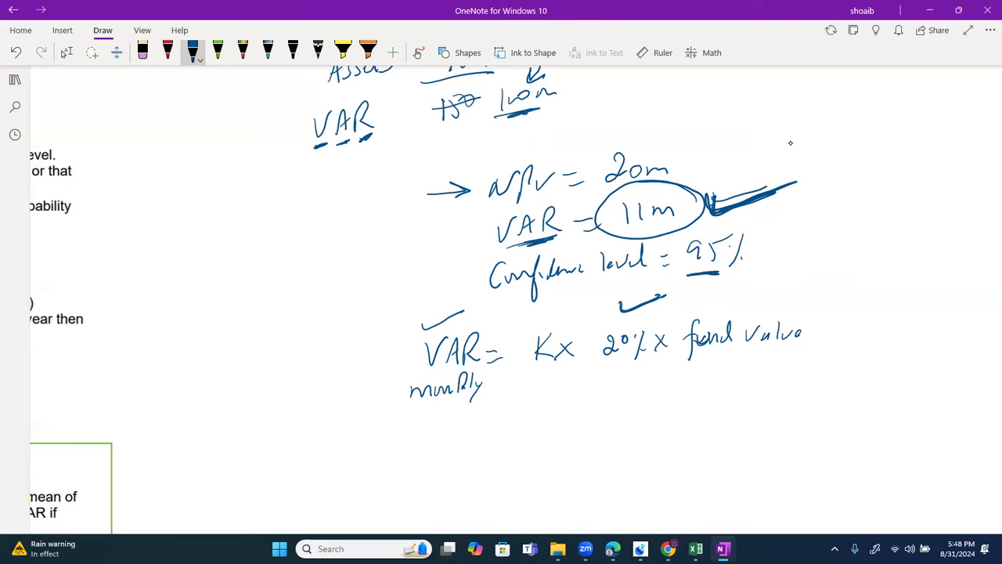
# Step: Start a new equation below the VAR formula by handwriting "= σ Annual"
pyautogui.hscroll(3, 791, 143)
pyautogui.scroll(-1, 791, 142)
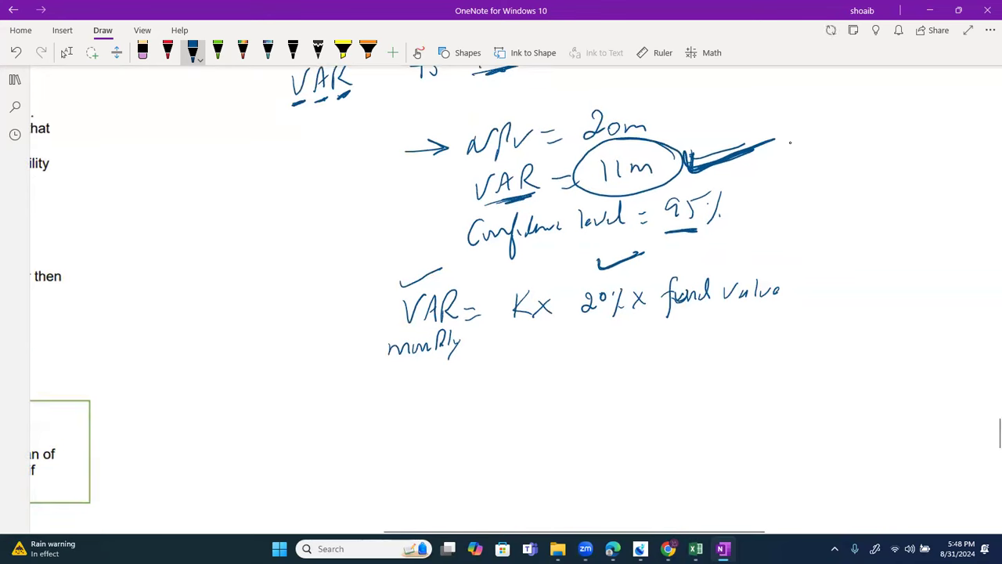
pyautogui.hscroll(2, 790, 142)
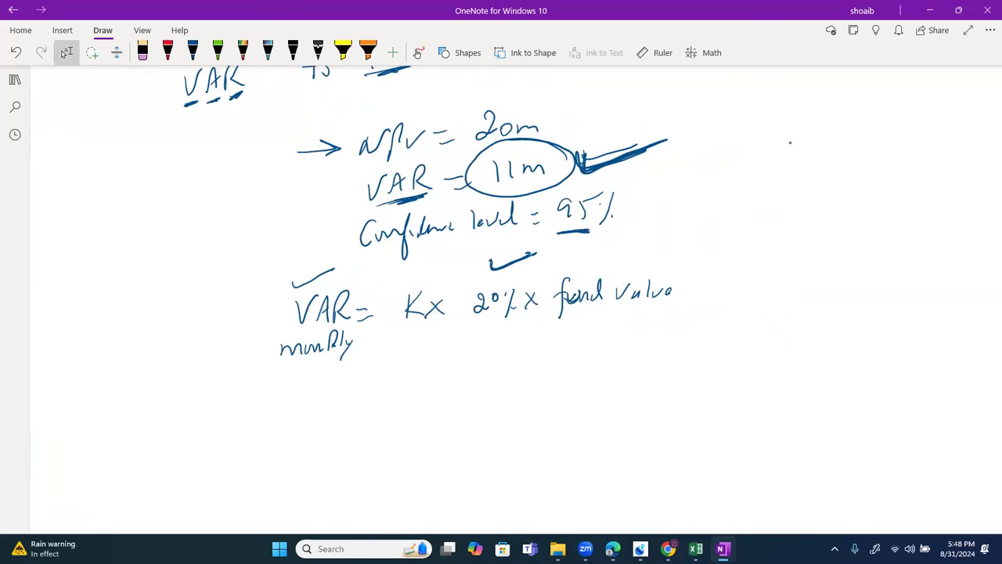
pyautogui.scroll(-1, 790, 142)
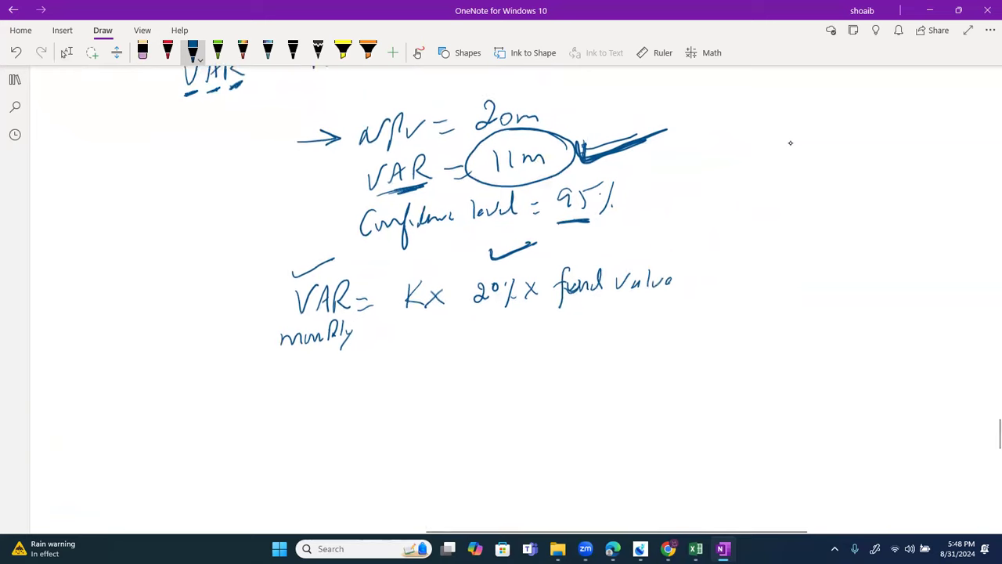
pyautogui.moveTo(401, 371); pyautogui.dragTo(424, 376)
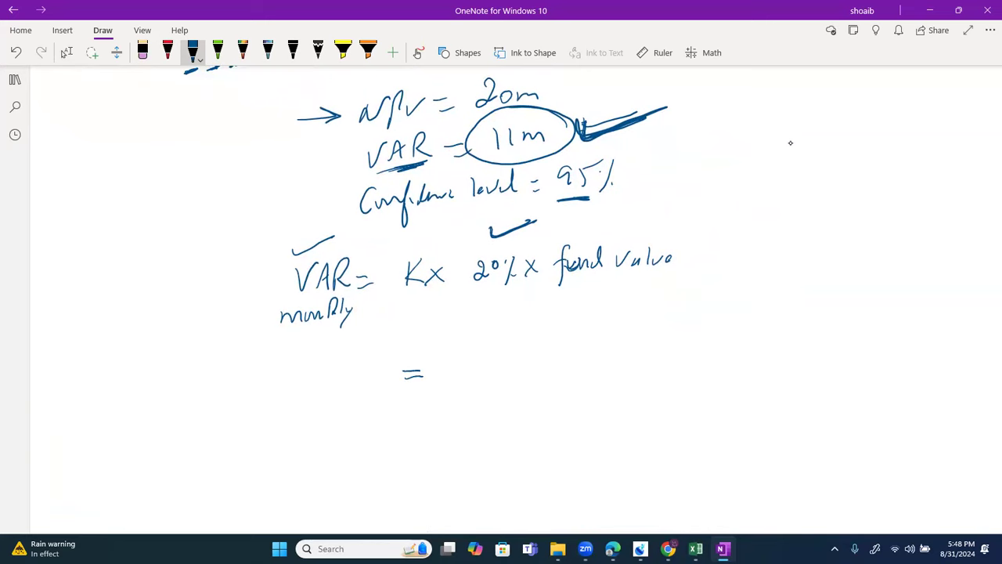
pyautogui.moveTo(480, 353); pyautogui.dragTo(495, 349)
pyautogui.moveTo(502, 374)
pyautogui.mouseDown()
pyautogui.moveTo(510, 358)
pyautogui.moveTo(517, 373)
pyautogui.mouseUp()
pyautogui.moveTo(521, 373)
pyautogui.mouseDown()
pyautogui.moveTo(559, 362)
pyautogui.moveTo(577, 341)
pyautogui.mouseUp()
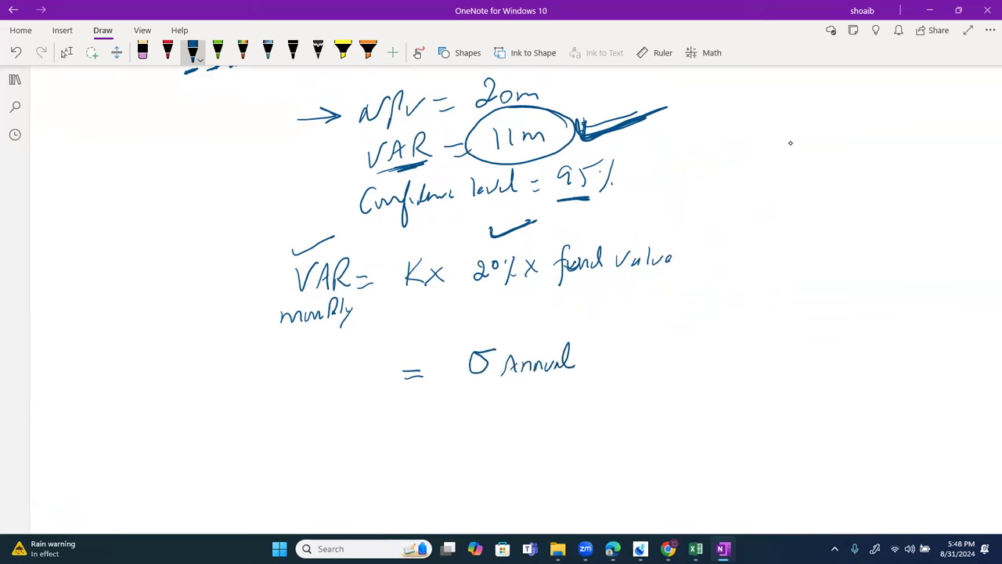
# Step: Handwrite "σ monthly" before the equals sign of the new equation
pyautogui.moveTo(332, 362); pyautogui.dragTo(324, 361)
pyautogui.moveTo(326, 360); pyautogui.dragTo(348, 359)
pyautogui.moveTo(324, 398); pyautogui.dragTo(366, 381)
pyautogui.moveTo(364, 395)
pyautogui.mouseDown()
pyautogui.moveTo(374, 378)
pyautogui.moveTo(376, 390)
pyautogui.mouseUp()
pyautogui.moveTo(379, 394)
pyautogui.mouseDown()
pyautogui.moveTo(384, 376)
pyautogui.moveTo(387, 409)
pyautogui.mouseUp()
# Step: Draw a fraction line under σ Annual and handwrite √12 as the denominator
pyautogui.moveTo(467, 383); pyautogui.dragTo(592, 378)
pyautogui.moveTo(518, 402); pyautogui.dragTo(520, 422)
pyautogui.moveTo(529, 399); pyautogui.dragTo(545, 418)
pyautogui.moveTo(554, 392)
pyautogui.mouseDown()
pyautogui.moveTo(514, 393)
pyautogui.moveTo(487, 422)
pyautogui.mouseUp()
pyautogui.scroll(-2, 790, 142)
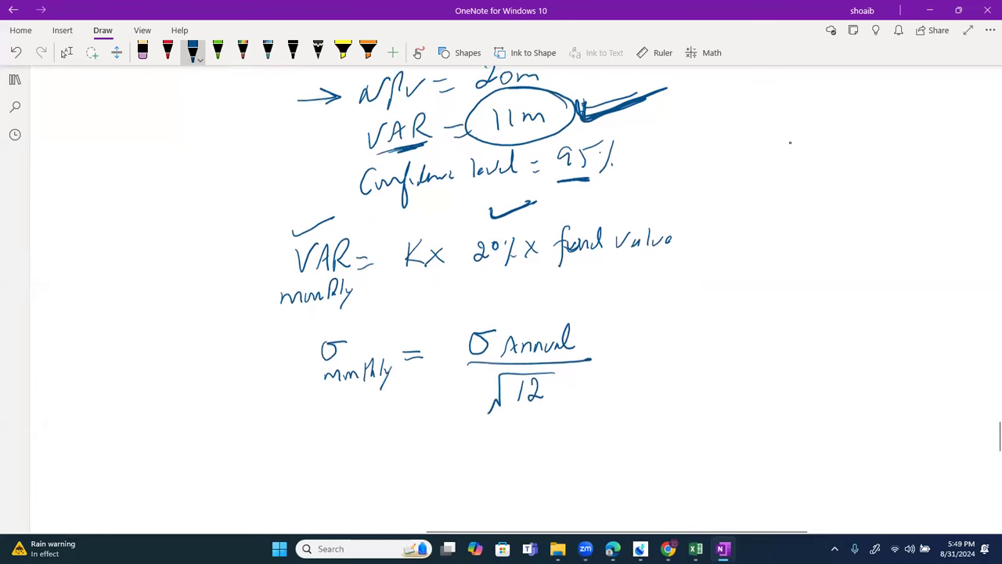
pyautogui.press('Escape')
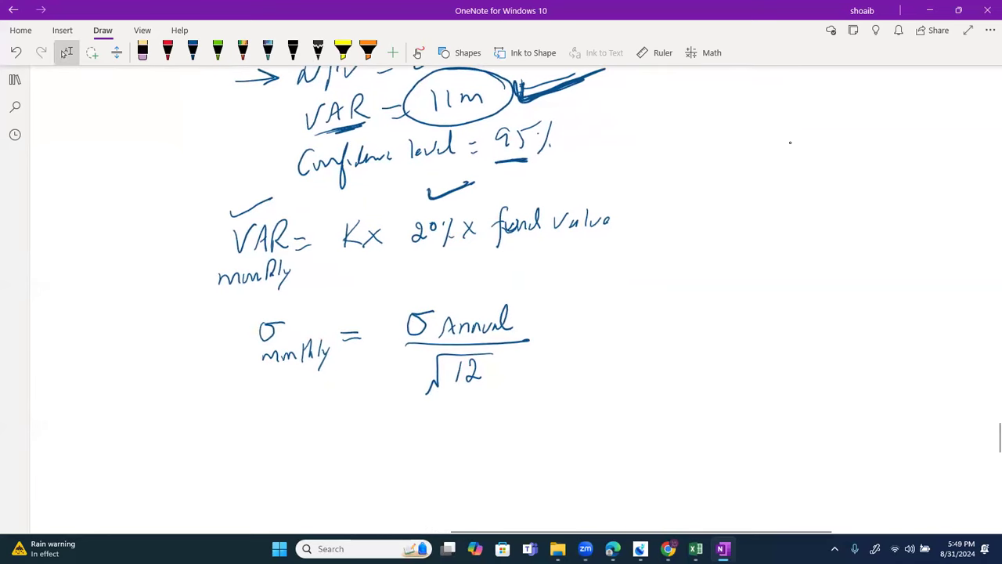
# Step: Below the monthly equation, start a second equation by handwriting "= σ annual" with a fraction line underneath
pyautogui.scroll(-1, 790, 142)
pyautogui.hscroll(1, 790, 142)
pyautogui.moveTo(356, 410); pyautogui.dragTo(367, 411)
pyautogui.moveTo(356, 417); pyautogui.dragTo(370, 416)
pyautogui.moveTo(420, 394)
pyautogui.mouseDown()
pyautogui.moveTo(472, 408)
pyautogui.moveTo(498, 382)
pyautogui.mouseUp()
pyautogui.moveTo(402, 420); pyautogui.dragTo(518, 408)
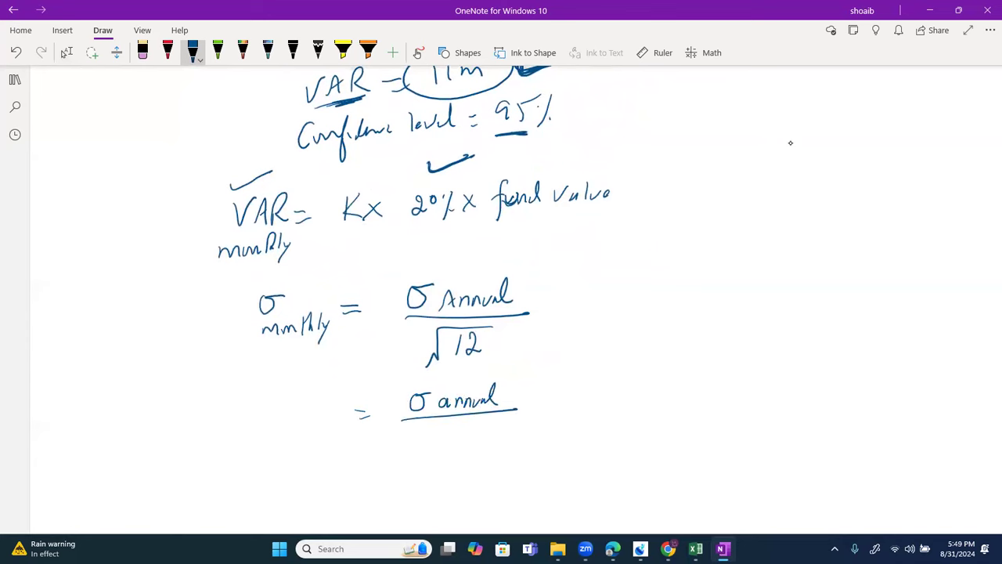
# Step: Handwrite "σ Quarter" before the equals sign and √4 as the denominator under σ annual
pyautogui.moveTo(277, 402); pyautogui.dragTo(296, 397)
pyautogui.moveTo(273, 429)
pyautogui.mouseDown()
pyautogui.moveTo(271, 443)
pyautogui.moveTo(298, 440)
pyautogui.mouseUp()
pyautogui.moveTo(298, 434); pyautogui.dragTo(307, 431)
pyautogui.moveTo(310, 423); pyautogui.dragTo(325, 439)
pyautogui.moveTo(449, 430); pyautogui.dragTo(459, 444)
pyautogui.moveTo(456, 437)
pyautogui.mouseDown()
pyautogui.moveTo(459, 449)
pyautogui.moveTo(474, 421)
pyautogui.mouseUp()
pyautogui.moveTo(426, 443)
pyautogui.mouseDown()
pyautogui.moveTo(436, 424)
pyautogui.moveTo(418, 459)
pyautogui.mouseUp()
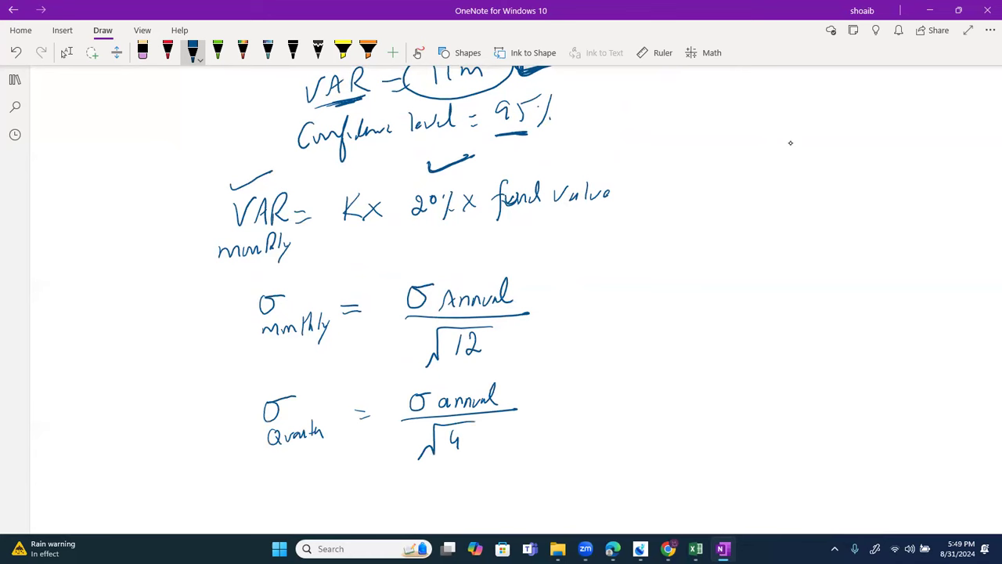
# Step: Handwrite the equation "σ 4 year = σ annual × √4" below the quarterly equation
pyautogui.scroll(-2, 791, 143)
pyautogui.moveTo(390, 421)
pyautogui.mouseDown()
pyautogui.moveTo(409, 420)
pyautogui.moveTo(408, 428)
pyautogui.mouseUp()
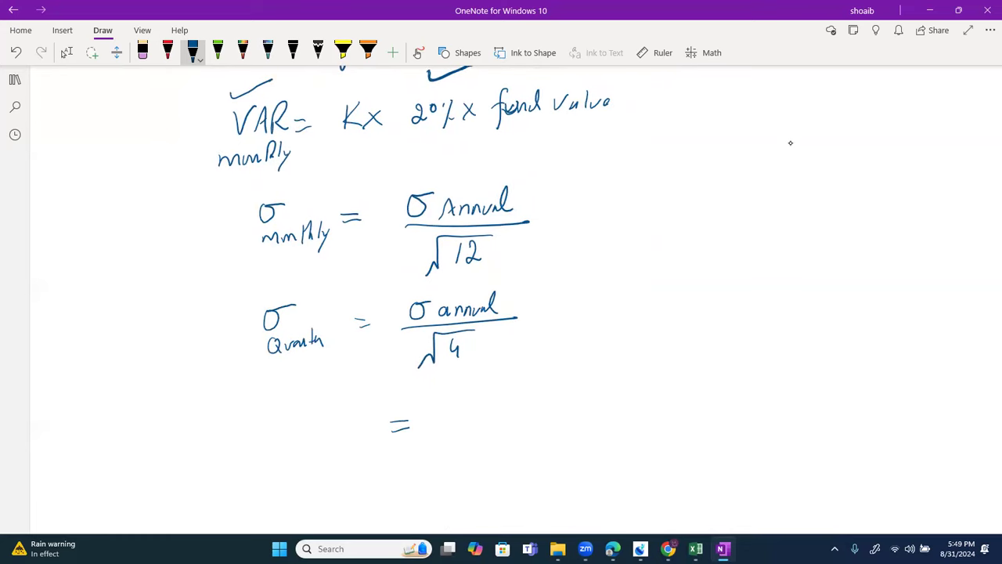
pyautogui.moveTo(451, 406)
pyautogui.mouseDown()
pyautogui.moveTo(468, 401)
pyautogui.moveTo(485, 421)
pyautogui.moveTo(532, 415)
pyautogui.mouseUp()
pyautogui.moveTo(437, 413)
pyautogui.mouseDown()
pyautogui.moveTo(467, 412)
pyautogui.moveTo(454, 407)
pyautogui.moveTo(471, 401)
pyautogui.mouseUp()
pyautogui.moveTo(296, 423)
pyautogui.mouseDown()
pyautogui.moveTo(311, 418)
pyautogui.moveTo(318, 449)
pyautogui.mouseUp()
pyautogui.moveTo(324, 429)
pyautogui.mouseDown()
pyautogui.moveTo(332, 452)
pyautogui.moveTo(362, 432)
pyautogui.mouseUp()
pyautogui.moveTo(557, 401); pyautogui.dragTo(575, 421)
pyautogui.moveTo(575, 399); pyautogui.dragTo(559, 423)
pyautogui.moveTo(625, 395); pyautogui.dragTo(635, 420)
pyautogui.moveTo(669, 384)
pyautogui.mouseDown()
pyautogui.moveTo(604, 386)
pyautogui.moveTo(589, 417)
pyautogui.mouseUp()
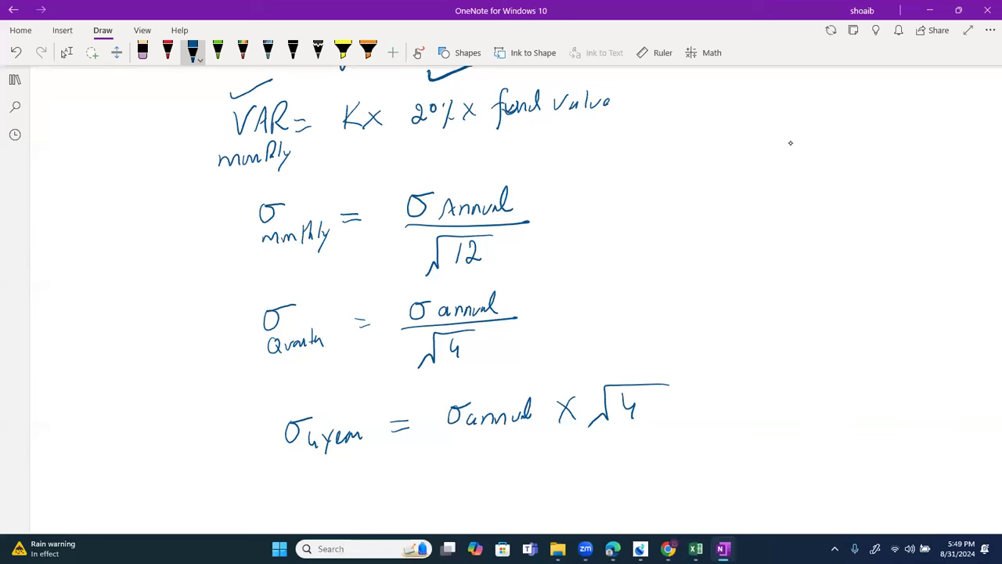
# Step: Start a new formula below the four-year equation by handwriting "VAR annual = K"
pyautogui.scroll(-1, 501, 297)
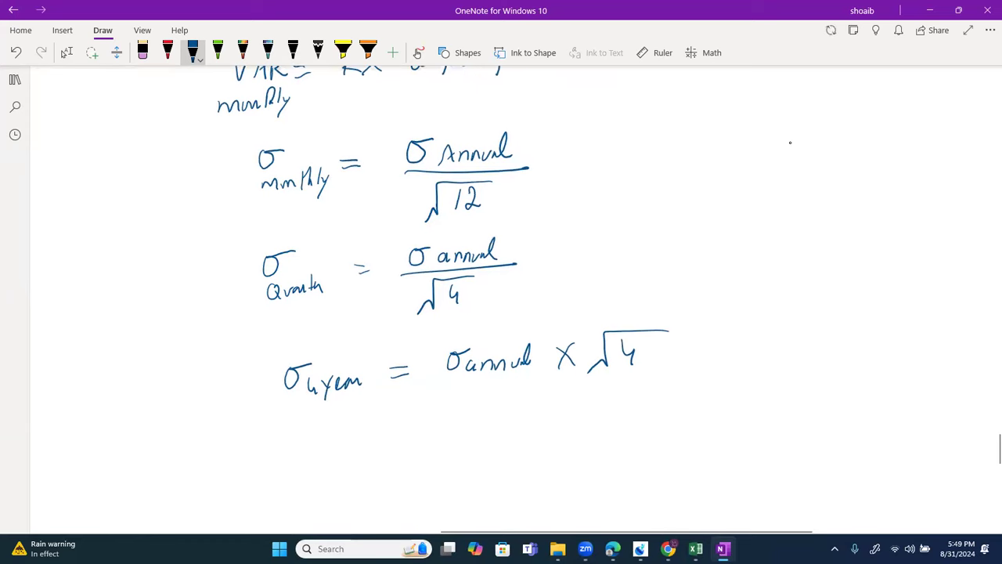
pyautogui.scroll(-2, 501, 298)
pyautogui.moveTo(308, 364); pyautogui.dragTo(327, 364)
pyautogui.moveTo(345, 365)
pyautogui.mouseDown()
pyautogui.moveTo(340, 386)
pyautogui.moveTo(358, 383)
pyautogui.mouseUp()
pyautogui.moveTo(342, 377); pyautogui.dragTo(375, 385)
pyautogui.moveTo(375, 354)
pyautogui.mouseDown()
pyautogui.moveTo(385, 385)
pyautogui.moveTo(407, 372)
pyautogui.mouseUp()
pyautogui.moveTo(394, 382); pyautogui.dragTo(410, 381)
pyautogui.moveTo(329, 409); pyautogui.dragTo(390, 416)
pyautogui.moveTo(454, 351)
pyautogui.mouseDown()
pyautogui.moveTo(452, 378)
pyautogui.moveTo(472, 376)
pyautogui.mouseUp()
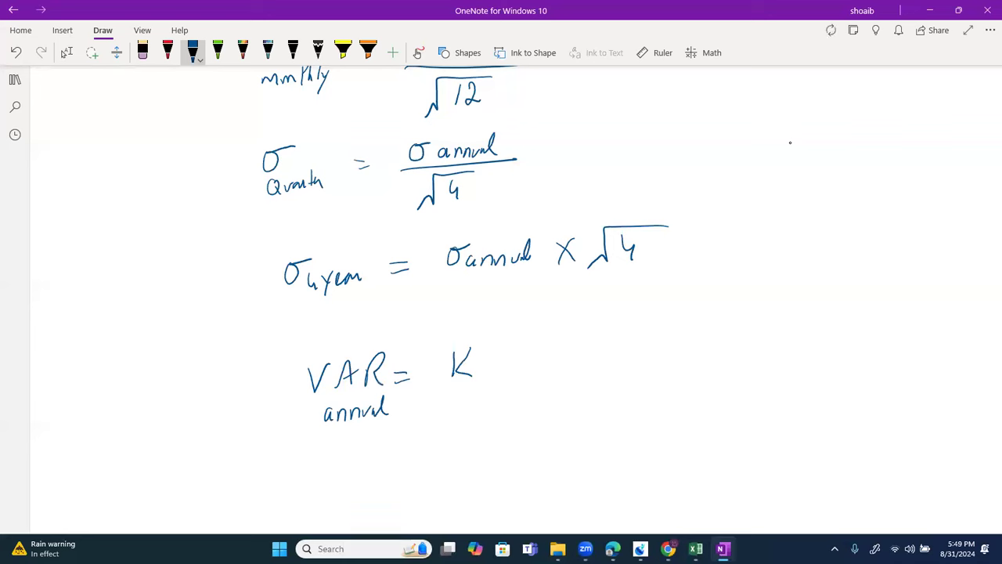
# Step: Handwrite "= 1.645" on the line below and extend the annual VAR formula with "× σ"
pyautogui.moveTo(408, 446); pyautogui.dragTo(428, 445)
pyautogui.moveTo(410, 456); pyautogui.dragTo(482, 448)
pyautogui.moveTo(494, 433); pyautogui.dragTo(503, 453)
pyautogui.moveTo(508, 436); pyautogui.dragTo(506, 454)
pyautogui.moveTo(506, 431); pyautogui.dragTo(516, 430)
pyautogui.moveTo(491, 360); pyautogui.dragTo(504, 377)
pyautogui.moveTo(495, 367); pyautogui.dragTo(487, 378)
pyautogui.moveTo(546, 356); pyautogui.dragTo(554, 349)
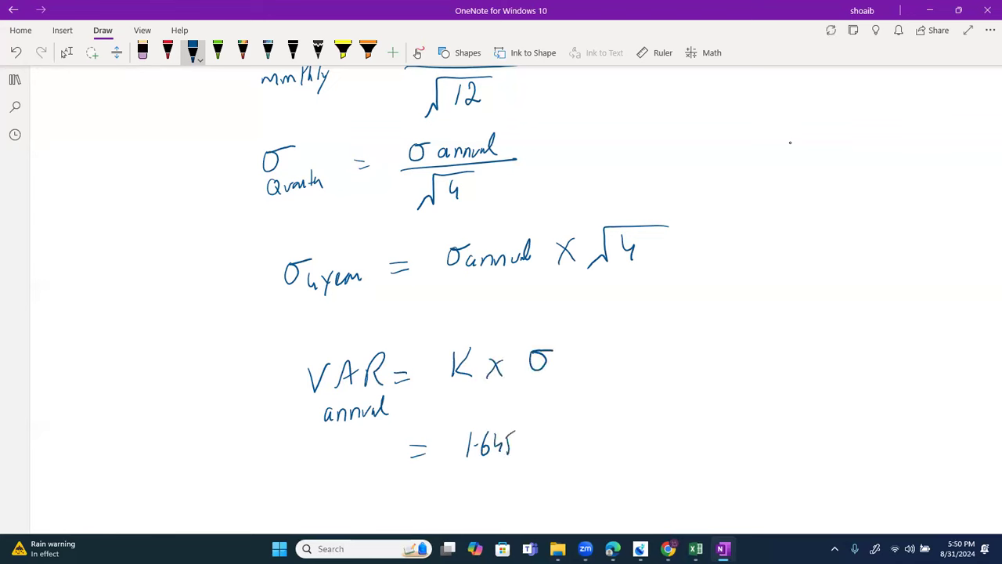
# Step: Underline "annual" below VAR and complete the formula with the subscript "annual" and "× fund value"
pyautogui.moveTo(336, 434); pyautogui.dragTo(354, 435)
pyautogui.moveTo(558, 368)
pyautogui.mouseDown()
pyautogui.moveTo(578, 374)
pyautogui.moveTo(602, 354)
pyautogui.mouseUp()
pyautogui.moveTo(617, 349)
pyautogui.mouseDown()
pyautogui.moveTo(626, 356)
pyautogui.moveTo(616, 362)
pyautogui.mouseUp()
pyautogui.moveTo(650, 334)
pyautogui.mouseDown()
pyautogui.moveTo(642, 367)
pyautogui.moveTo(679, 337)
pyautogui.moveTo(708, 352)
pyautogui.moveTo(739, 350)
pyautogui.mouseUp()
pyautogui.scroll(-1, 790, 143)
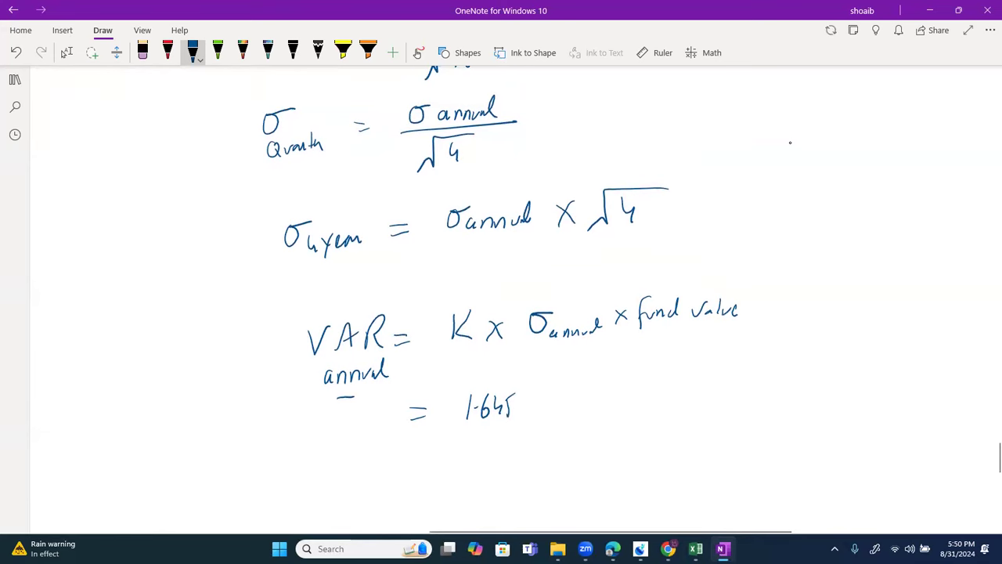
pyautogui.click(67, 53)
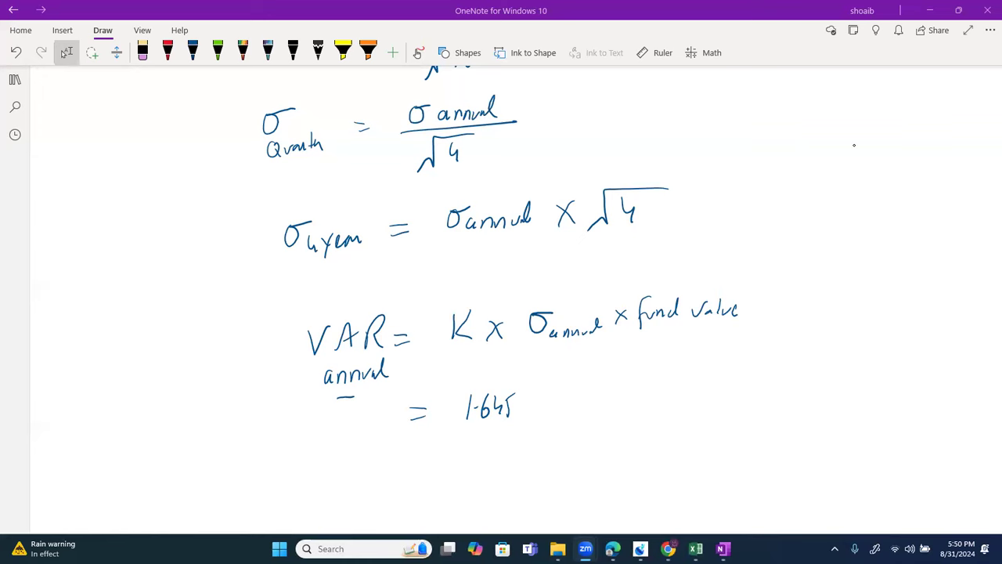
# Step: Highlight "σ annual × fund value" in yellow in the annual VAR formula
pyautogui.click(192, 53)
pyautogui.click(343, 52)
pyautogui.moveTo(534, 323)
pyautogui.mouseDown()
pyautogui.moveTo(743, 315)
pyautogui.moveTo(685, 288)
pyautogui.mouseUp()
# Step: Handwrite a red note starting "If σ is given" beneath the highlighted part of the formula
pyautogui.click(167, 52)
pyautogui.moveTo(698, 344); pyautogui.dragTo(694, 364)
pyautogui.click(707, 358)
pyautogui.click(168, 52)
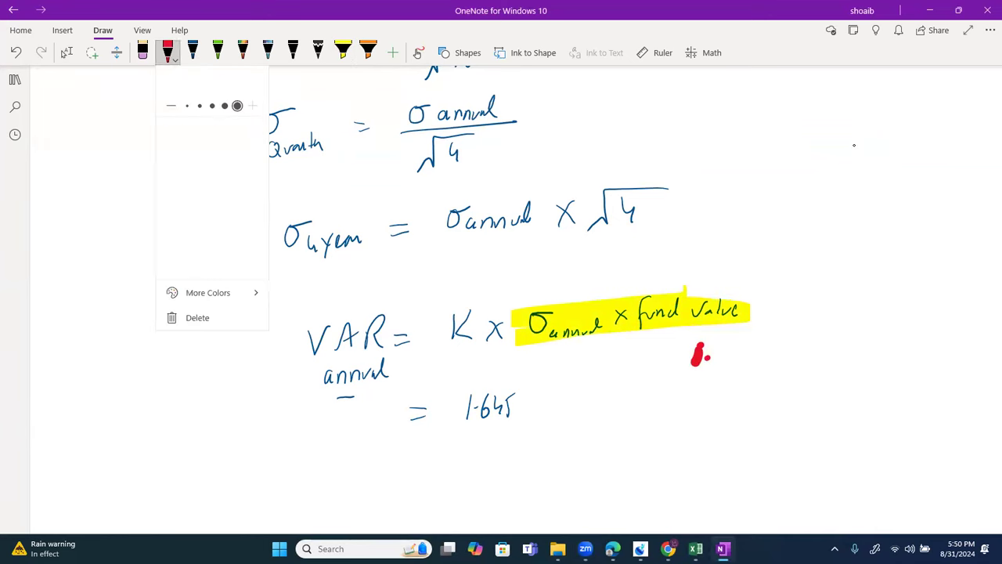
pyautogui.click(854, 145)
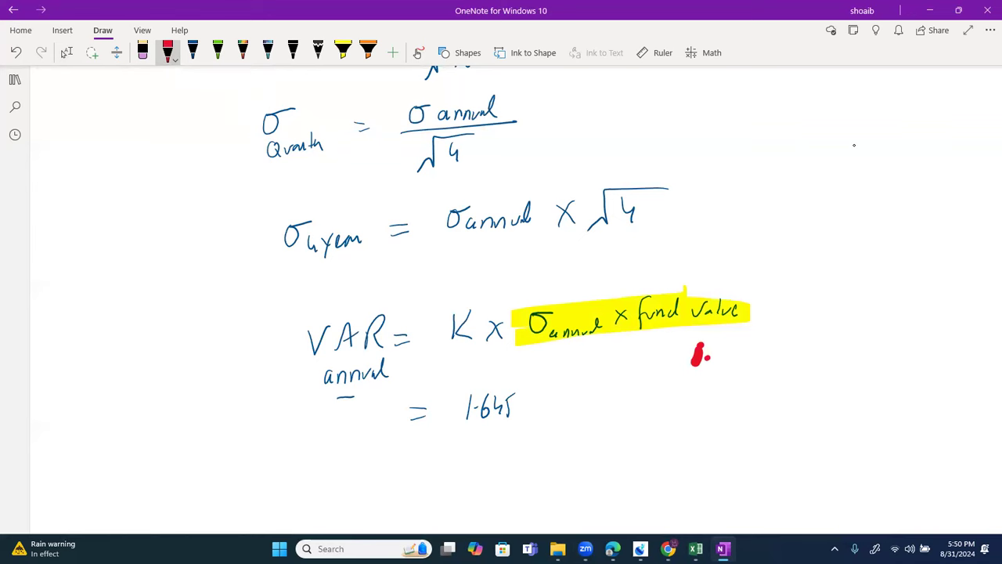
pyautogui.moveTo(715, 337); pyautogui.dragTo(704, 380)
pyautogui.moveTo(748, 345)
pyautogui.mouseDown()
pyautogui.moveTo(784, 361)
pyautogui.moveTo(800, 382)
pyautogui.mouseUp()
pyautogui.moveTo(822, 349); pyautogui.dragTo(822, 358)
pyautogui.moveTo(829, 345); pyautogui.dragTo(854, 350)
pyautogui.moveTo(855, 348); pyautogui.dragTo(892, 354)
# Step: Finish the red note with the words "absolute amount"
pyautogui.moveTo(902, 336); pyautogui.dragTo(918, 354)
pyautogui.moveTo(930, 344); pyautogui.dragTo(947, 349)
pyautogui.moveTo(954, 332)
pyautogui.mouseDown()
pyautogui.moveTo(954, 351)
pyautogui.moveTo(965, 349)
pyautogui.mouseUp()
pyautogui.moveTo(873, 379); pyautogui.dragTo(870, 388)
pyautogui.moveTo(877, 381); pyautogui.dragTo(896, 387)
pyautogui.moveTo(897, 380); pyautogui.dragTo(913, 386)
pyautogui.moveTo(911, 379); pyautogui.dragTo(926, 387)
pyautogui.moveTo(931, 371); pyautogui.dragTo(930, 390)
pyautogui.moveTo(926, 380); pyautogui.dragTo(935, 381)
# Step: Handwrite the red formula "VAR = K × σ absolute value" below the 1.645 line
pyautogui.scroll(-2, 855, 145)
pyautogui.moveTo(417, 407); pyautogui.dragTo(434, 408)
pyautogui.moveTo(419, 418); pyautogui.dragTo(497, 418)
pyautogui.moveTo(518, 398)
pyautogui.mouseDown()
pyautogui.moveTo(535, 416)
pyautogui.moveTo(517, 419)
pyautogui.mouseUp()
pyautogui.moveTo(576, 395); pyautogui.dragTo(578, 393)
pyautogui.moveTo(578, 394)
pyautogui.mouseDown()
pyautogui.moveTo(596, 391)
pyautogui.moveTo(593, 425)
pyautogui.moveTo(616, 425)
pyautogui.mouseUp()
pyautogui.moveTo(628, 414); pyautogui.dragTo(631, 423)
pyautogui.moveTo(640, 415); pyautogui.dragTo(653, 423)
pyautogui.moveTo(656, 415)
pyautogui.mouseDown()
pyautogui.moveTo(690, 405)
pyautogui.moveTo(707, 419)
pyautogui.mouseUp()
pyautogui.moveTo(710, 410); pyautogui.dragTo(721, 418)
pyautogui.moveTo(584, 393); pyautogui.dragTo(608, 388)
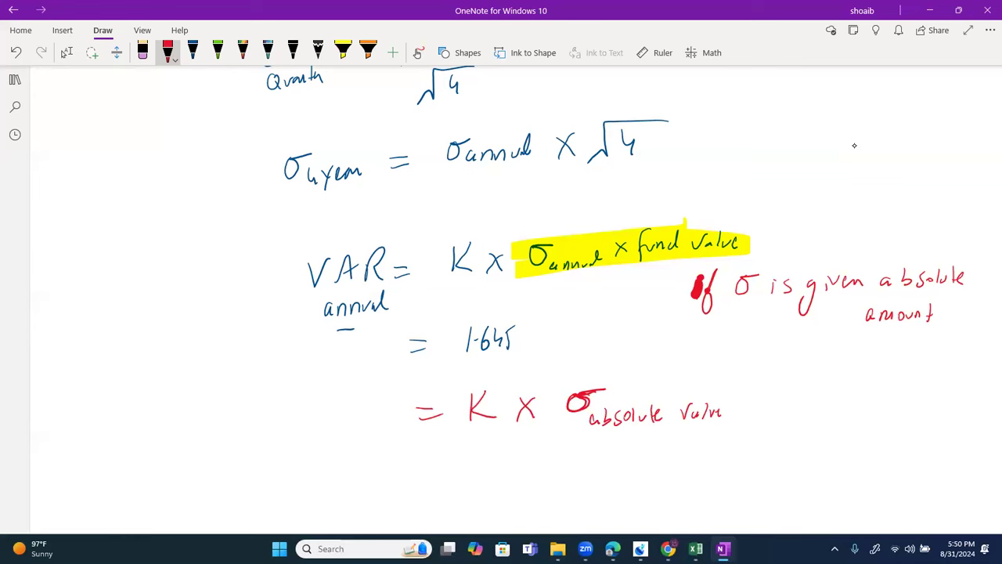
pyautogui.moveTo(339, 401)
pyautogui.mouseDown()
pyautogui.moveTo(359, 399)
pyautogui.moveTo(375, 423)
pyautogui.moveTo(383, 409)
pyautogui.mouseUp()
pyautogui.moveTo(384, 408); pyautogui.dragTo(396, 424)
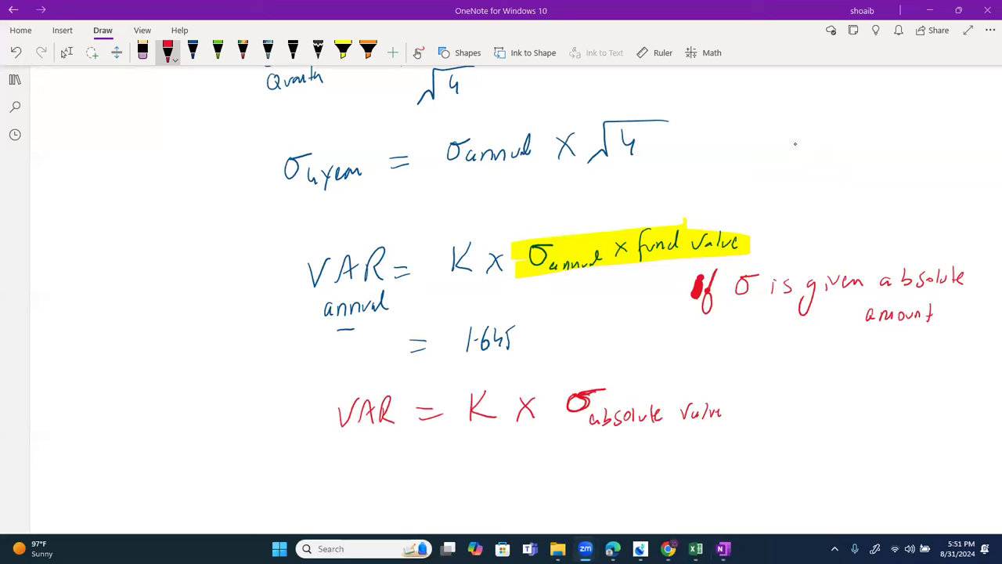
# Step: Draw red boxes around the annual VAR formula and the absolute-value VAR formula
pyautogui.moveTo(770, 217)
pyautogui.mouseDown()
pyautogui.moveTo(489, 241)
pyautogui.moveTo(292, 322)
pyautogui.moveTo(528, 302)
pyautogui.moveTo(775, 257)
pyautogui.moveTo(758, 208)
pyautogui.mouseUp()
pyautogui.moveTo(745, 386)
pyautogui.mouseDown()
pyautogui.moveTo(620, 362)
pyautogui.moveTo(292, 429)
pyautogui.moveTo(733, 459)
pyautogui.moveTo(742, 383)
pyautogui.mouseUp()
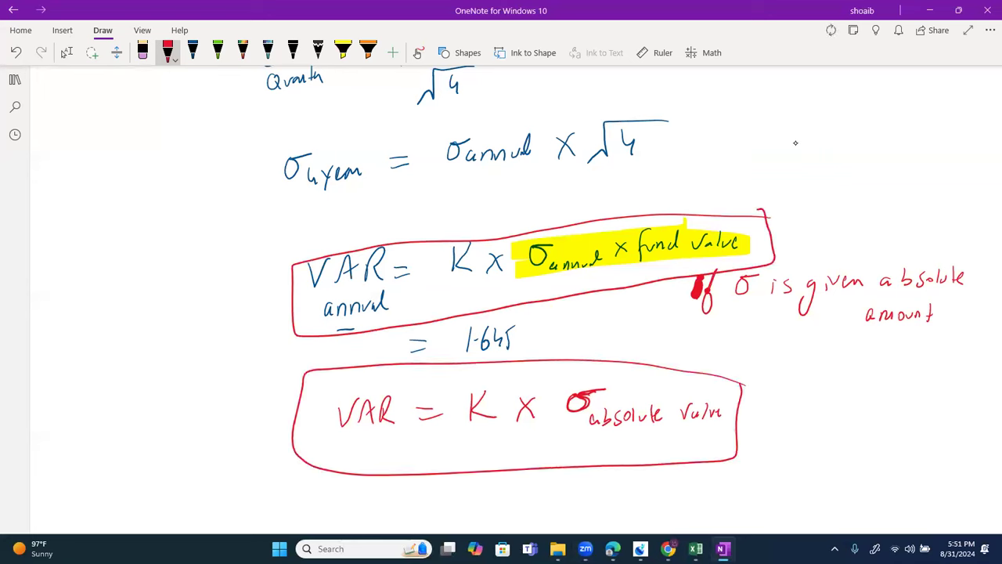
pyautogui.moveTo(582, 239); pyautogui.dragTo(568, 259)
# Step: Underline "normal distribution with a mean" and $50,000 in red in the 10-year project PVAR example
pyautogui.hscroll(-10, 796, 143)
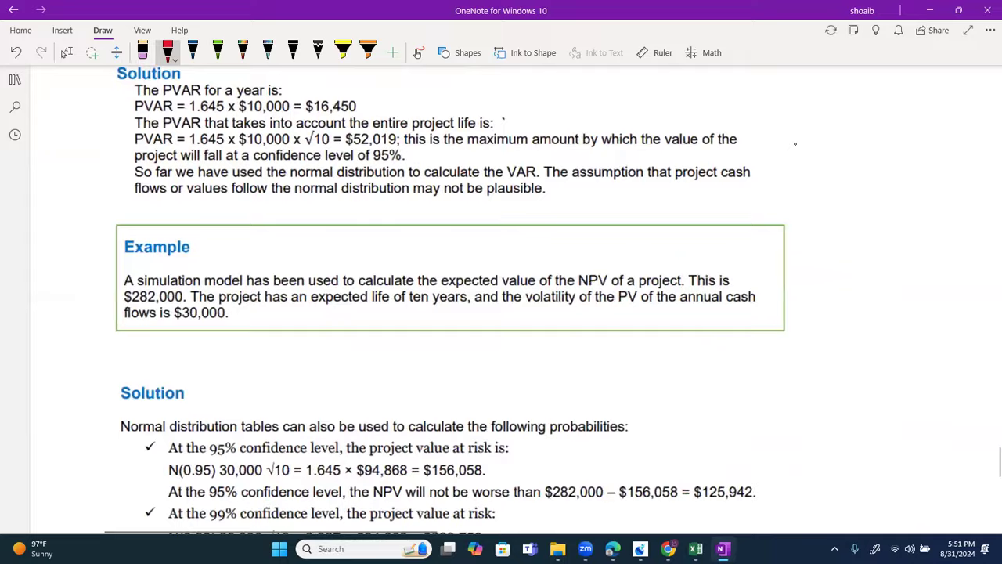
pyautogui.scroll(5, 795, 143)
pyautogui.scroll(2, 796, 144)
pyautogui.scroll(-3, 795, 144)
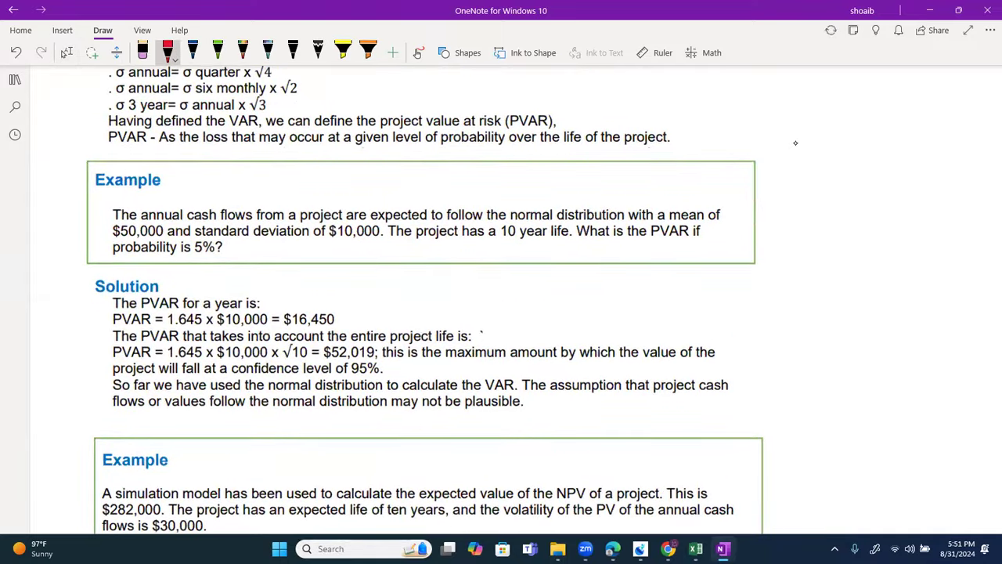
pyautogui.moveTo(510, 220); pyautogui.dragTo(680, 221)
pyautogui.moveTo(123, 243); pyautogui.dragTo(150, 239)
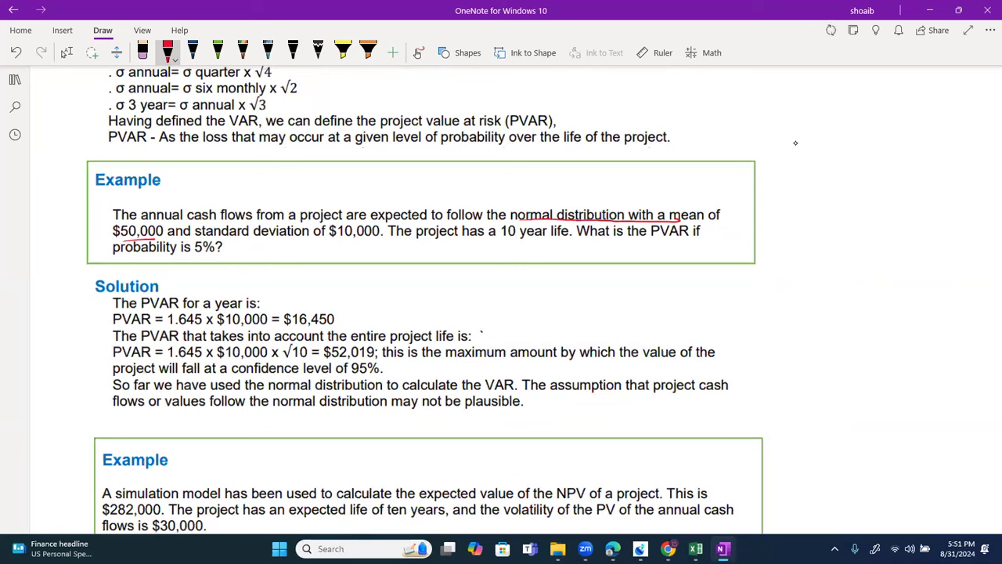
# Step: Underline $10,000, "10 year life", PVAR and 5% in the same example
pyautogui.moveTo(325, 242); pyautogui.dragTo(380, 241)
pyautogui.moveTo(499, 242); pyautogui.dragTo(569, 241)
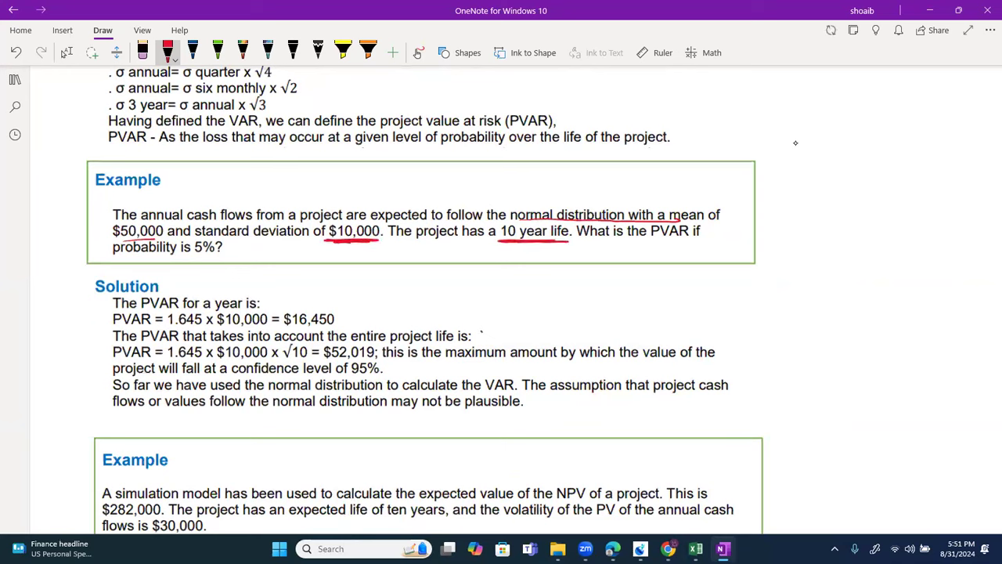
pyautogui.moveTo(648, 241); pyautogui.dragTo(686, 241)
pyautogui.moveTo(189, 258); pyautogui.dragTo(211, 256)
# Step: Handwrite "VAR = 1.645" in red below the example and circle the 5% probability
pyautogui.moveTo(358, 270)
pyautogui.mouseDown()
pyautogui.moveTo(364, 289)
pyautogui.moveTo(377, 266)
pyautogui.mouseUp()
pyautogui.moveTo(380, 289); pyautogui.dragTo(396, 276)
pyautogui.moveTo(401, 287)
pyautogui.mouseDown()
pyautogui.moveTo(408, 276)
pyautogui.moveTo(415, 287)
pyautogui.mouseUp()
pyautogui.moveTo(421, 277); pyautogui.dragTo(432, 276)
pyautogui.moveTo(422, 286); pyautogui.dragTo(505, 285)
pyautogui.click(473, 288)
pyautogui.hotkey('ctrl', 'z')
pyautogui.click(167, 52)
pyautogui.moveTo(501, 280); pyautogui.dragTo(515, 291)
pyautogui.moveTo(514, 270); pyautogui.dragTo(527, 266)
pyautogui.moveTo(194, 256)
pyautogui.mouseDown()
pyautogui.moveTo(205, 258)
pyautogui.moveTo(201, 234)
pyautogui.moveTo(193, 255)
pyautogui.mouseUp()
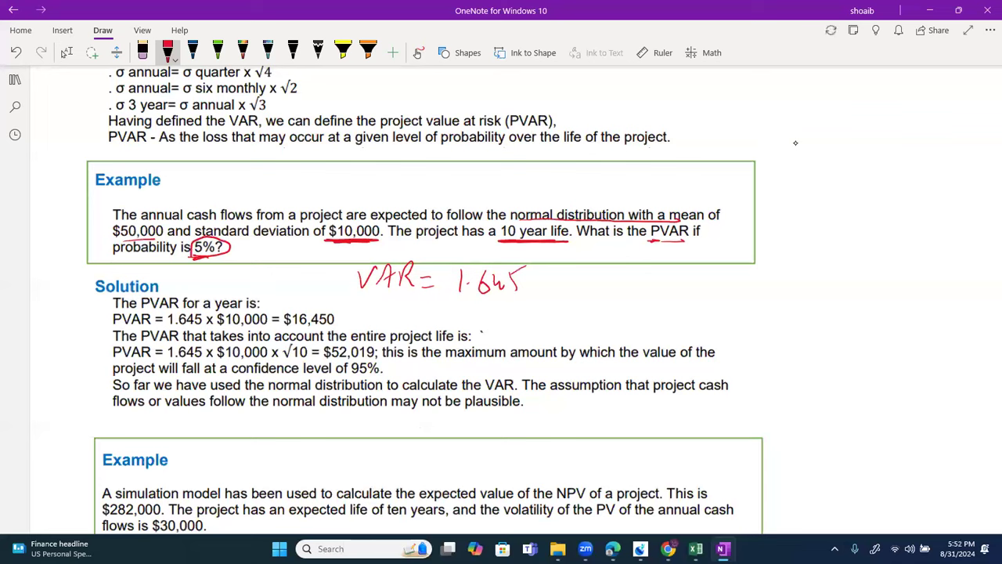
# Step: Box the $10,000 standard deviation in the example and append "× 10,000" to the handwritten VAR calculation
pyautogui.moveTo(539, 273)
pyautogui.mouseDown()
pyautogui.moveTo(554, 291)
pyautogui.moveTo(536, 292)
pyautogui.mouseUp()
pyautogui.moveTo(330, 238); pyautogui.dragTo(374, 221)
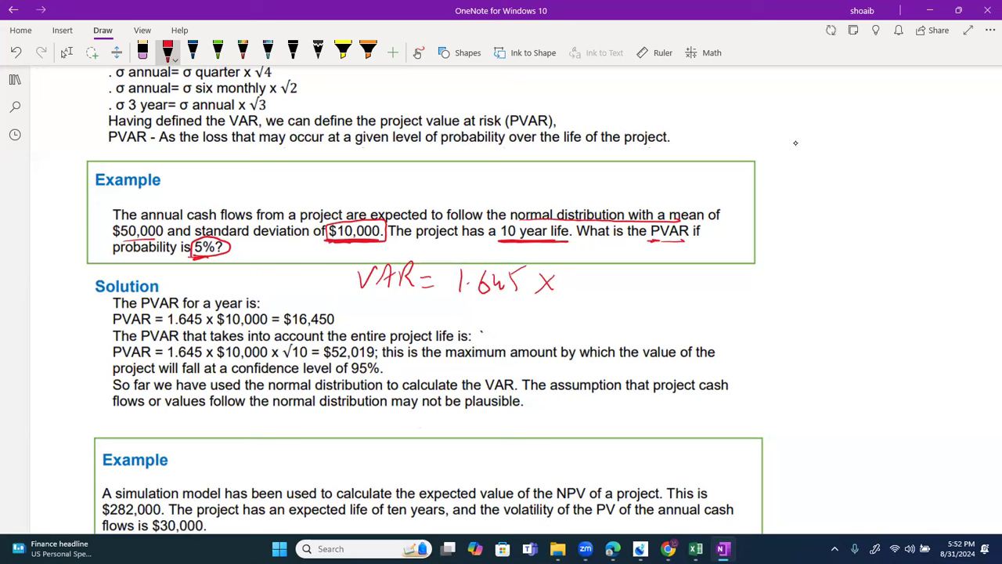
pyautogui.moveTo(578, 271); pyautogui.dragTo(579, 290)
pyautogui.moveTo(587, 277); pyautogui.dragTo(587, 295)
pyautogui.moveTo(601, 276); pyautogui.dragTo(609, 277)
pyautogui.moveTo(619, 276); pyautogui.dragTo(620, 278)
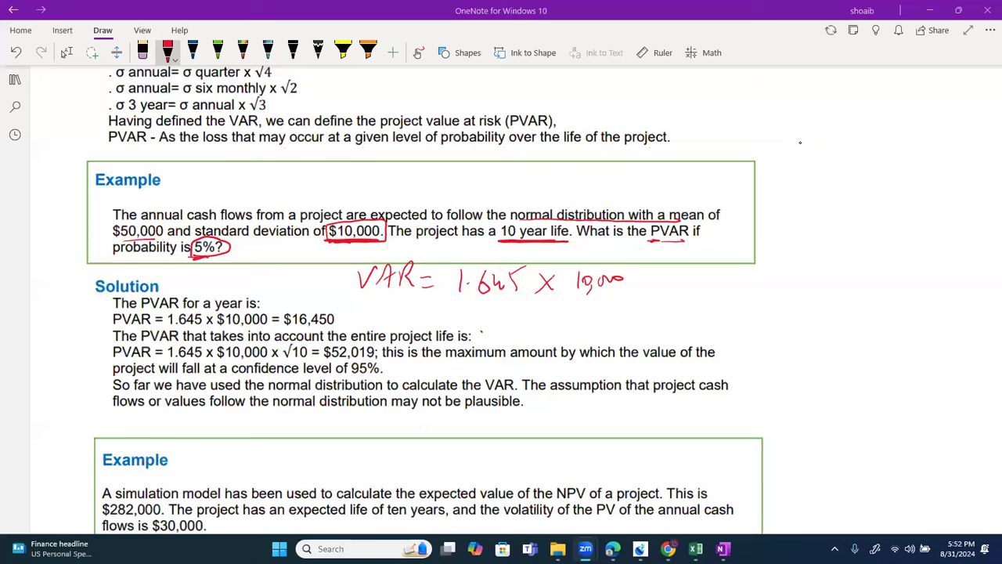
# Step: Append "× √10" to the calculation, bracket its factors underneath, and underline $52,019 in the printed solution
pyautogui.moveTo(641, 274)
pyautogui.mouseDown()
pyautogui.moveTo(655, 291)
pyautogui.moveTo(640, 292)
pyautogui.mouseUp()
pyautogui.moveTo(682, 272)
pyautogui.mouseDown()
pyautogui.moveTo(683, 290)
pyautogui.moveTo(714, 267)
pyautogui.mouseUp()
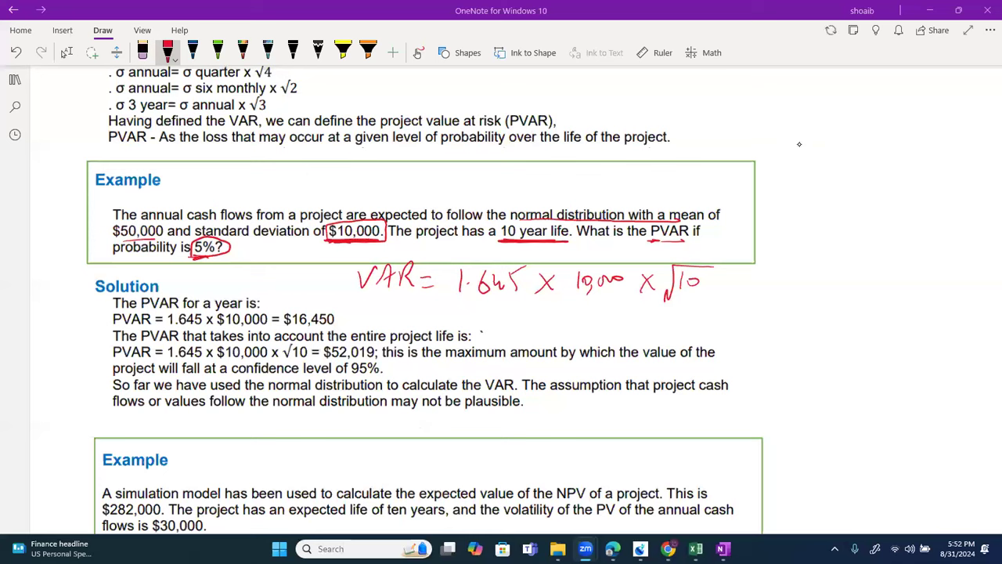
pyautogui.moveTo(480, 301); pyautogui.dragTo(682, 303)
pyautogui.moveTo(325, 361); pyautogui.dragTo(373, 360)
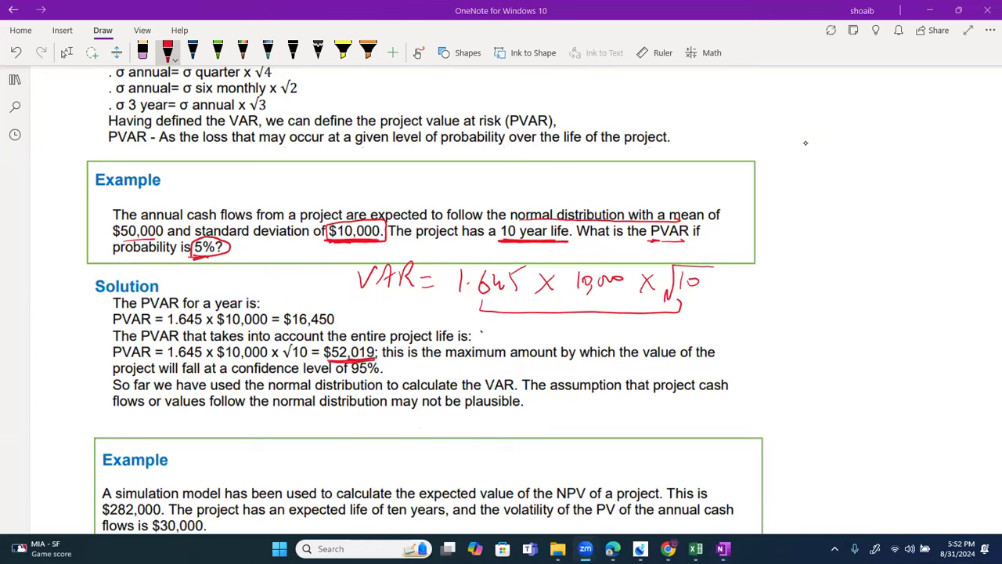
pyautogui.press('Escape')
# Step: In the simulation model example, underline "of the NPV of a project", "ten years", $30,000 and "volatility", and circle $282,000 in red
pyautogui.scroll(-2, 805, 142)
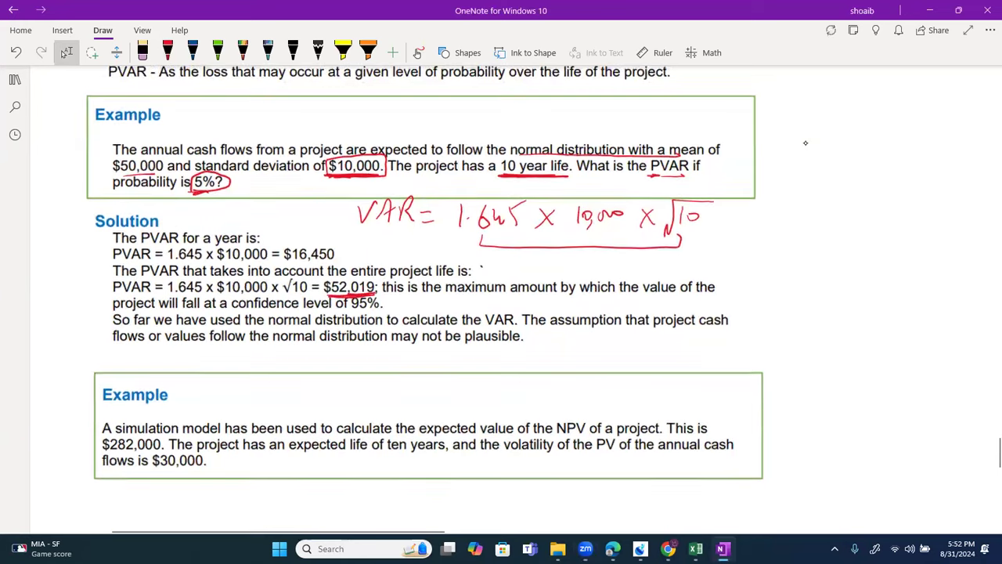
pyautogui.hotkey('ctrl', 'alt', 'd')
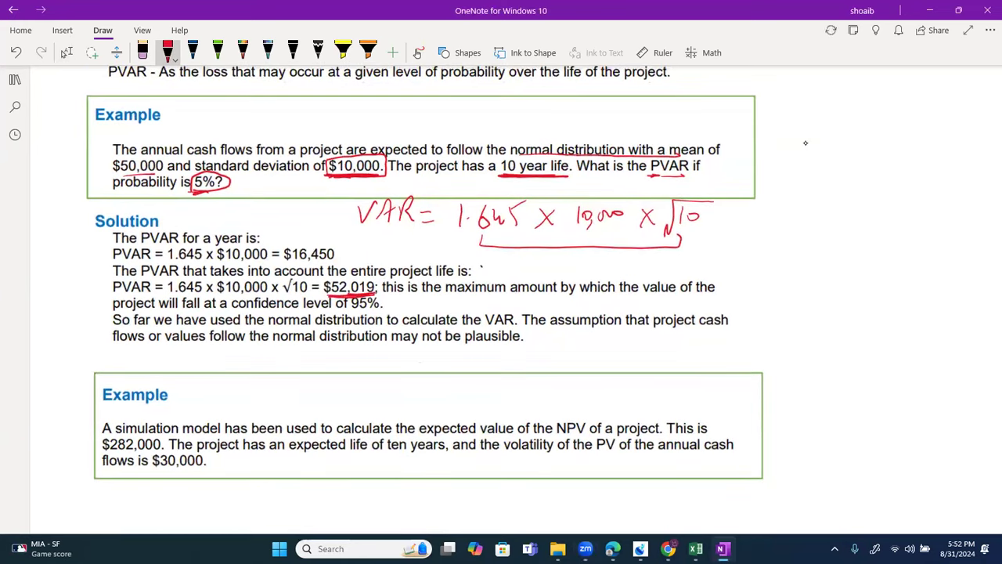
pyautogui.moveTo(516, 436); pyautogui.dragTo(658, 433)
pyautogui.moveTo(107, 449)
pyautogui.mouseDown()
pyautogui.moveTo(138, 461)
pyautogui.moveTo(117, 431)
pyautogui.moveTo(127, 455)
pyautogui.mouseUp()
pyautogui.moveTo(382, 457); pyautogui.dragTo(429, 455)
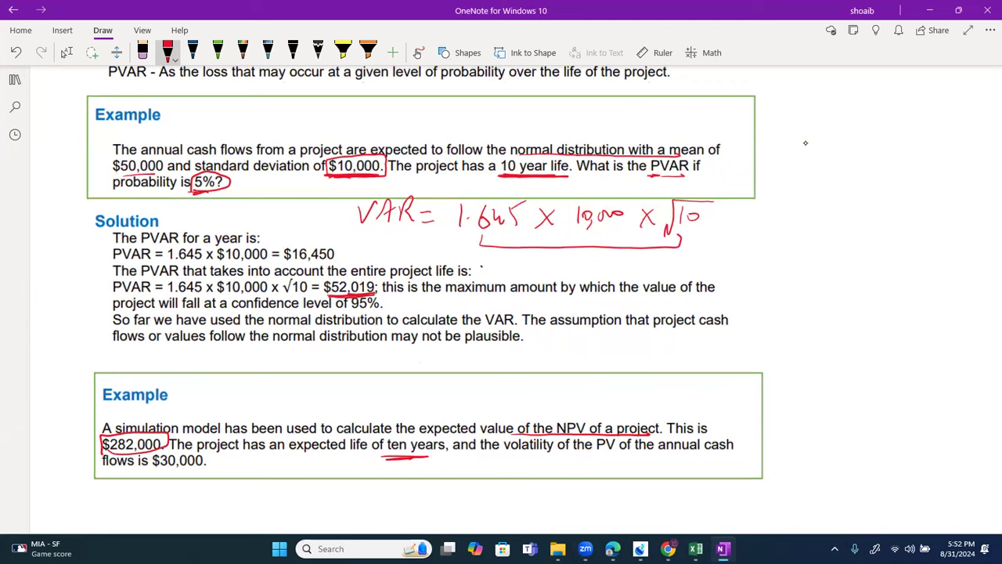
pyautogui.moveTo(156, 472); pyautogui.dragTo(198, 469)
pyautogui.moveTo(163, 476); pyautogui.dragTo(201, 476)
pyautogui.moveTo(509, 455)
pyautogui.mouseDown()
pyautogui.moveTo(543, 448)
pyautogui.moveTo(536, 452)
pyautogui.mouseUp()
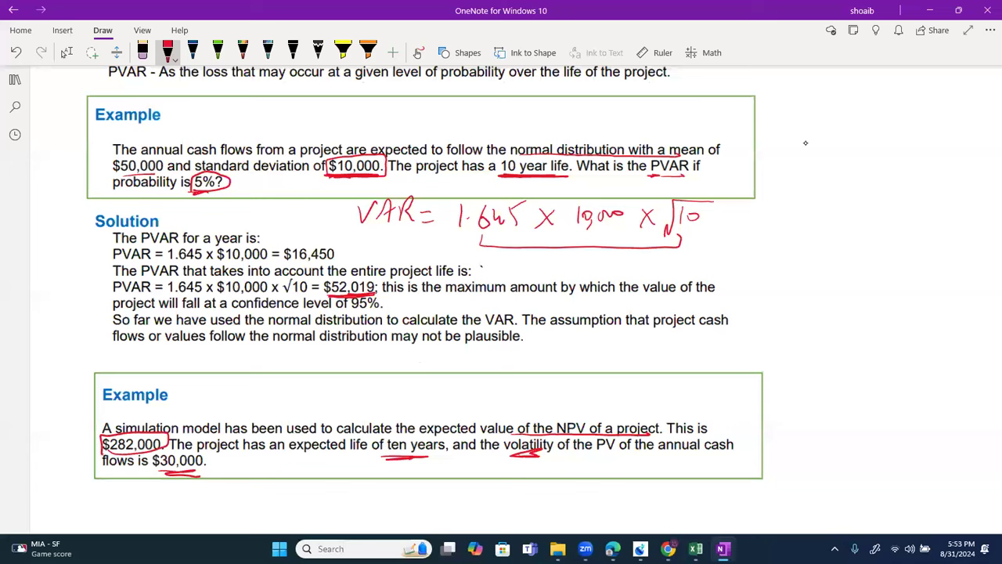
# Step: Handwrite "Standard deviation" in red under the word "volatility"
pyautogui.moveTo(530, 469); pyautogui.dragTo(520, 482)
pyautogui.moveTo(540, 463)
pyautogui.mouseDown()
pyautogui.moveTo(541, 481)
pyautogui.moveTo(576, 480)
pyautogui.mouseUp()
pyautogui.moveTo(578, 473)
pyautogui.mouseDown()
pyautogui.moveTo(603, 468)
pyautogui.moveTo(613, 479)
pyautogui.mouseUp()
pyautogui.moveTo(617, 473)
pyautogui.mouseDown()
pyautogui.moveTo(630, 462)
pyautogui.moveTo(672, 466)
pyautogui.mouseUp()
# Step: Handwrite "probability 5%" in red beside the $30,000 figure in the simulation model example
pyautogui.scroll(-2, 805, 142)
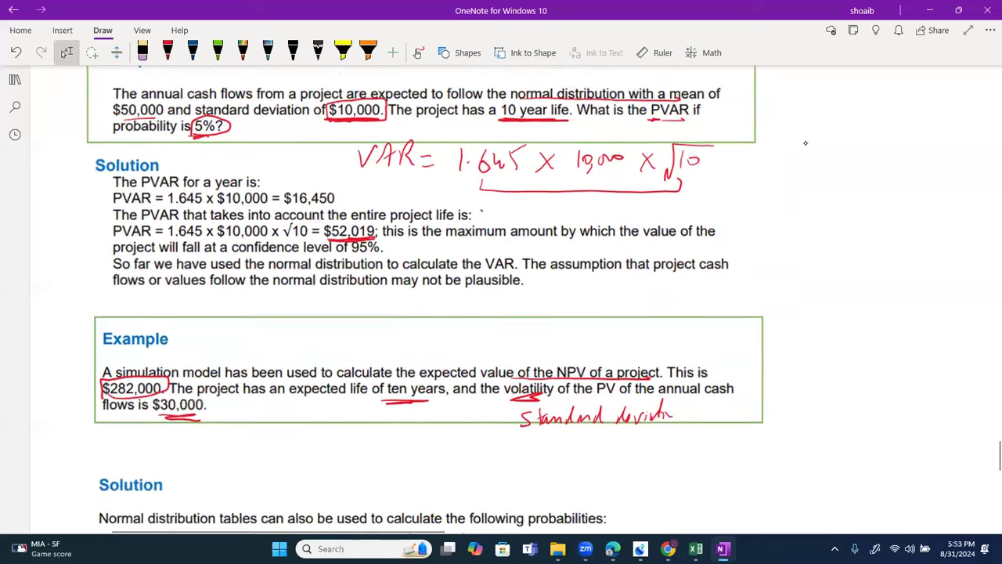
pyautogui.scroll(1, 805, 142)
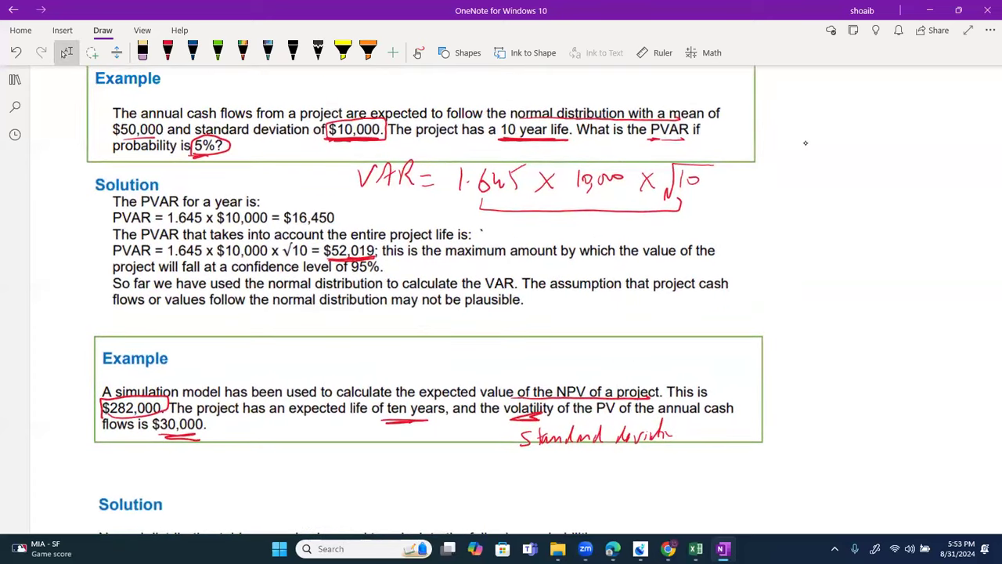
pyautogui.click(168, 53)
pyautogui.moveTo(238, 429)
pyautogui.mouseDown()
pyautogui.moveTo(243, 451)
pyautogui.moveTo(291, 422)
pyautogui.moveTo(322, 425)
pyautogui.moveTo(339, 440)
pyautogui.moveTo(354, 422)
pyautogui.mouseUp()
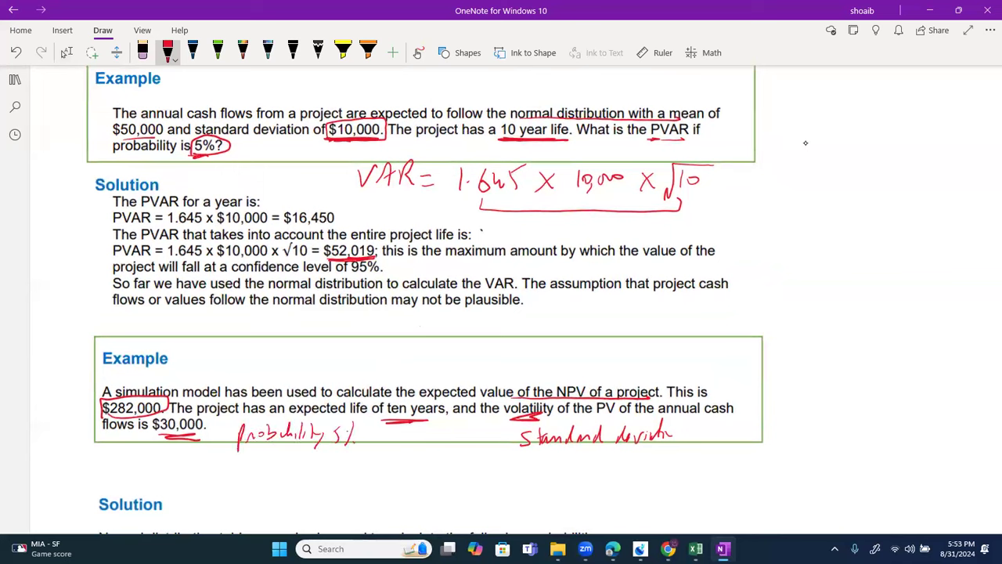
# Step: Handwrite "VAR = 1.645 × 30,000" in red below the simulation model example
pyautogui.moveTo(381, 479)
pyautogui.mouseDown()
pyautogui.moveTo(390, 505)
pyautogui.moveTo(404, 469)
pyautogui.mouseUp()
pyautogui.moveTo(401, 501)
pyautogui.mouseDown()
pyautogui.moveTo(416, 501)
pyautogui.moveTo(417, 490)
pyautogui.mouseUp()
pyautogui.moveTo(423, 501); pyautogui.dragTo(454, 483)
pyautogui.moveTo(447, 492)
pyautogui.mouseDown()
pyautogui.moveTo(477, 499)
pyautogui.moveTo(518, 486)
pyautogui.mouseUp()
pyautogui.click(486, 493)
pyautogui.moveTo(514, 480)
pyautogui.mouseDown()
pyautogui.moveTo(515, 497)
pyautogui.moveTo(530, 497)
pyautogui.mouseUp()
pyautogui.moveTo(524, 472); pyautogui.dragTo(559, 495)
pyautogui.moveTo(559, 476); pyautogui.dragTo(542, 495)
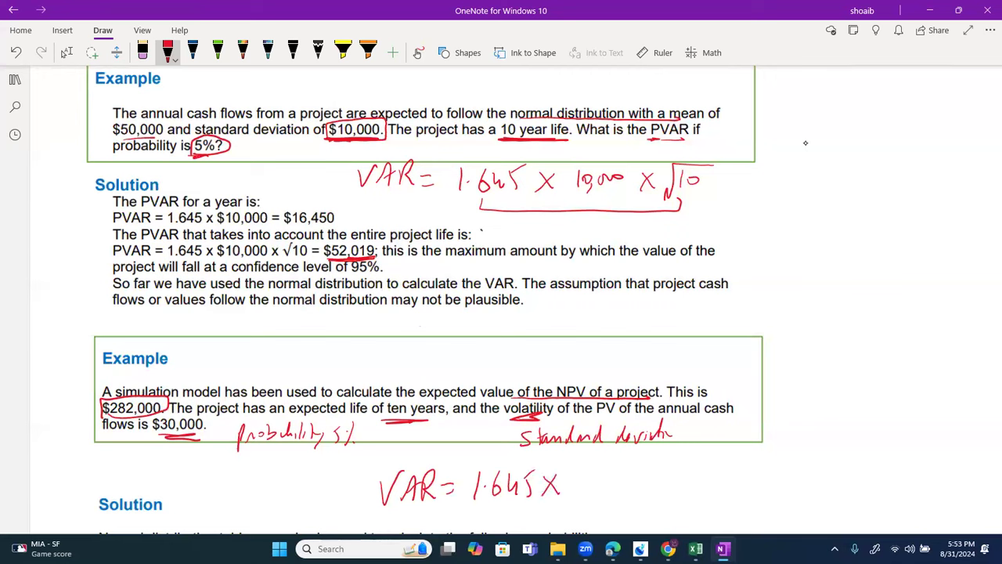
pyautogui.moveTo(575, 471)
pyautogui.mouseDown()
pyautogui.moveTo(580, 497)
pyautogui.moveTo(595, 488)
pyautogui.moveTo(598, 503)
pyautogui.mouseUp()
pyautogui.moveTo(619, 476)
pyautogui.mouseDown()
pyautogui.moveTo(615, 490)
pyautogui.moveTo(648, 482)
pyautogui.mouseUp()
# Step: Highlight "volatility of the PV of the annual cash" and "ten years" in yellow in the simulation model example
pyautogui.click(343, 52)
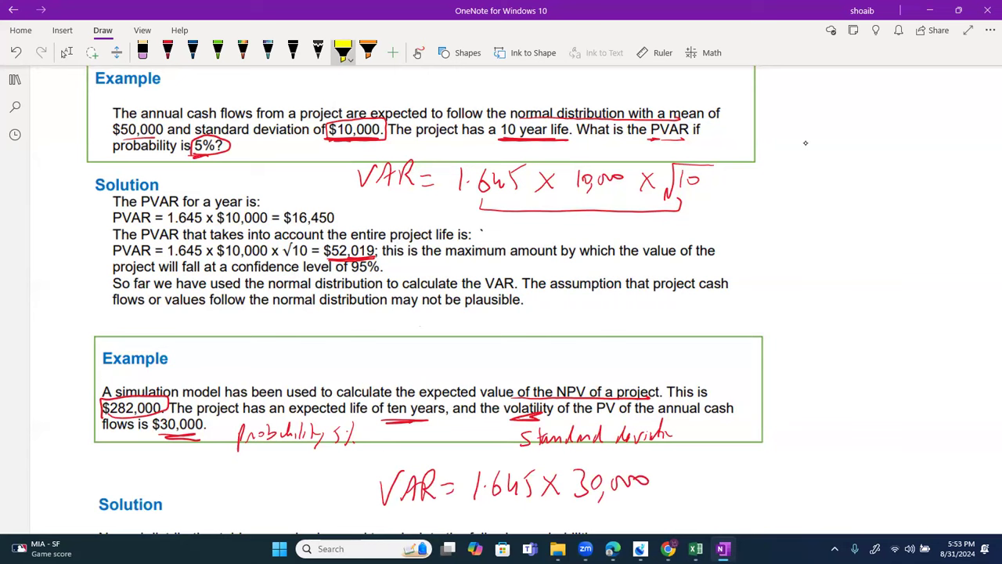
pyautogui.moveTo(543, 407); pyautogui.dragTo(725, 407)
pyautogui.moveTo(545, 411)
pyautogui.mouseDown()
pyautogui.moveTo(534, 411)
pyautogui.moveTo(736, 414)
pyautogui.mouseUp()
pyautogui.moveTo(519, 409); pyautogui.dragTo(495, 408)
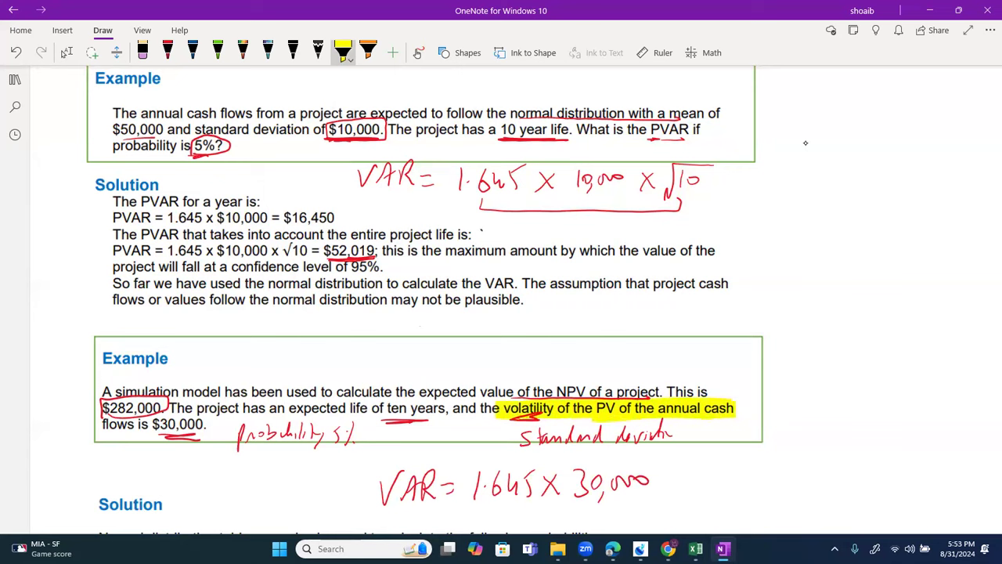
pyautogui.moveTo(387, 409); pyautogui.dragTo(437, 410)
# Step: Append "× √10 =" in red to the handwritten VAR calculation below the simulation model example
pyautogui.click(168, 52)
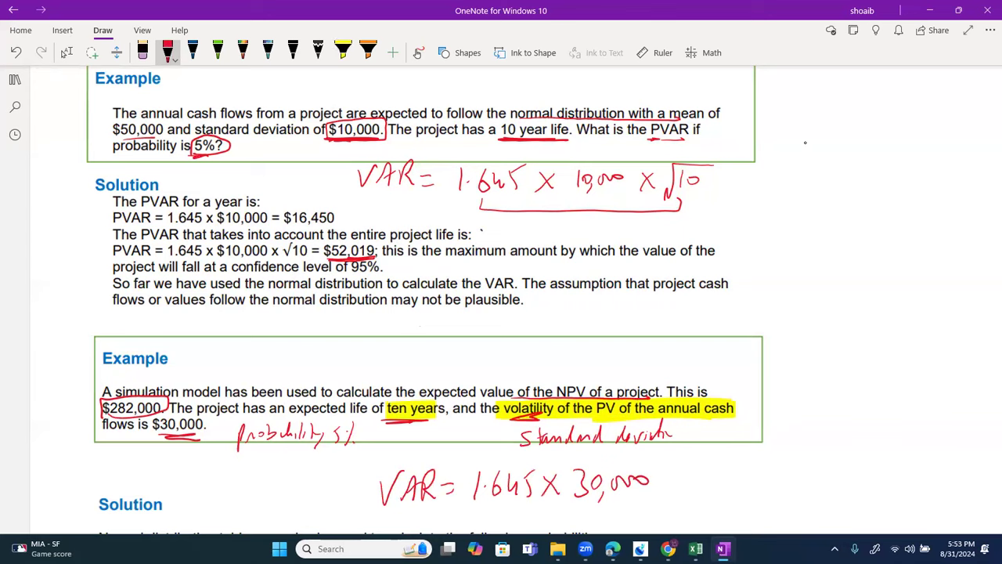
pyautogui.moveTo(675, 472)
pyautogui.mouseDown()
pyautogui.moveTo(689, 491)
pyautogui.moveTo(673, 496)
pyautogui.mouseUp()
pyautogui.moveTo(712, 467)
pyautogui.mouseDown()
pyautogui.moveTo(712, 489)
pyautogui.moveTo(722, 473)
pyautogui.mouseUp()
pyautogui.moveTo(696, 461); pyautogui.dragTo(747, 458)
pyautogui.moveTo(691, 488); pyautogui.dragTo(699, 461)
pyautogui.moveTo(766, 470); pyautogui.dragTo(782, 470)
pyautogui.moveTo(765, 480); pyautogui.dragTo(783, 480)
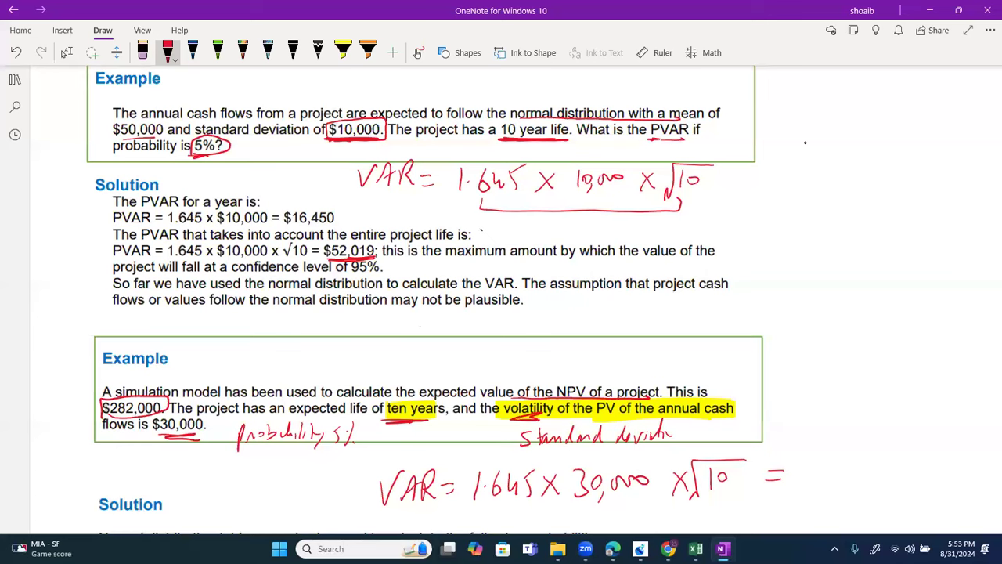
# Step: Underline the $156,058 project value at risk in red in the 95% confidence solution
pyautogui.scroll(-5, 805, 143)
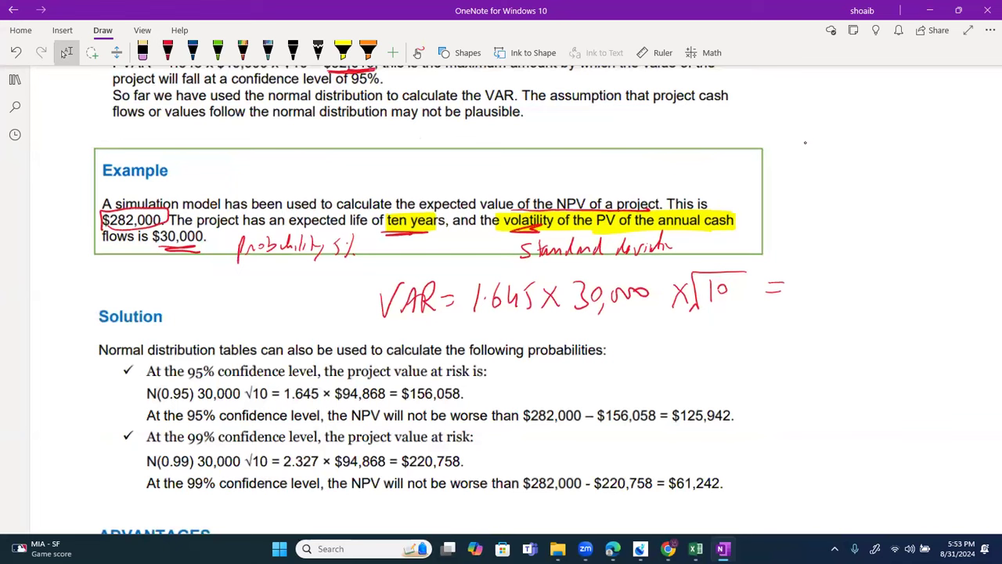
pyautogui.moveTo(460, 400); pyautogui.dragTo(403, 402)
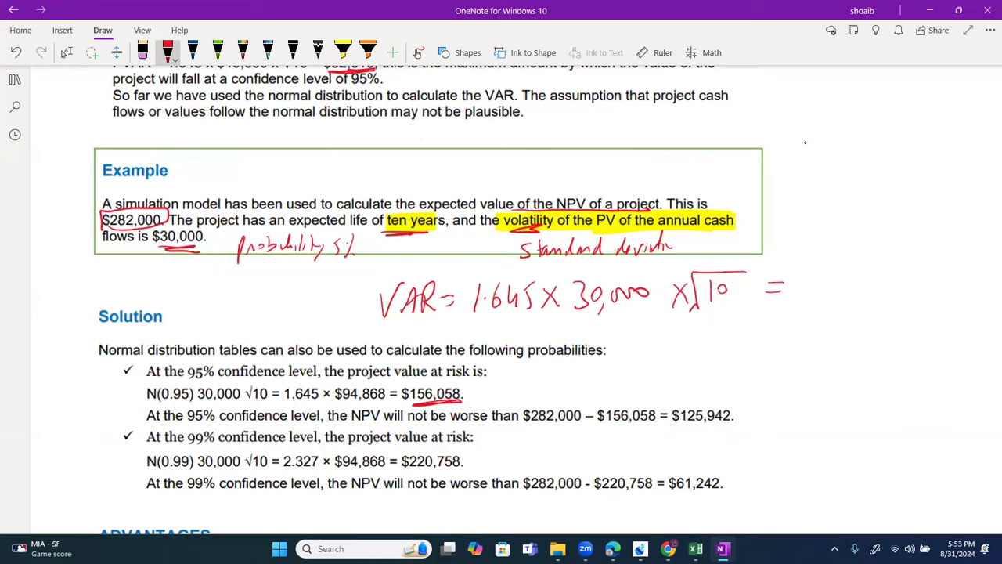
pyautogui.moveTo(449, 399); pyautogui.dragTo(409, 402)
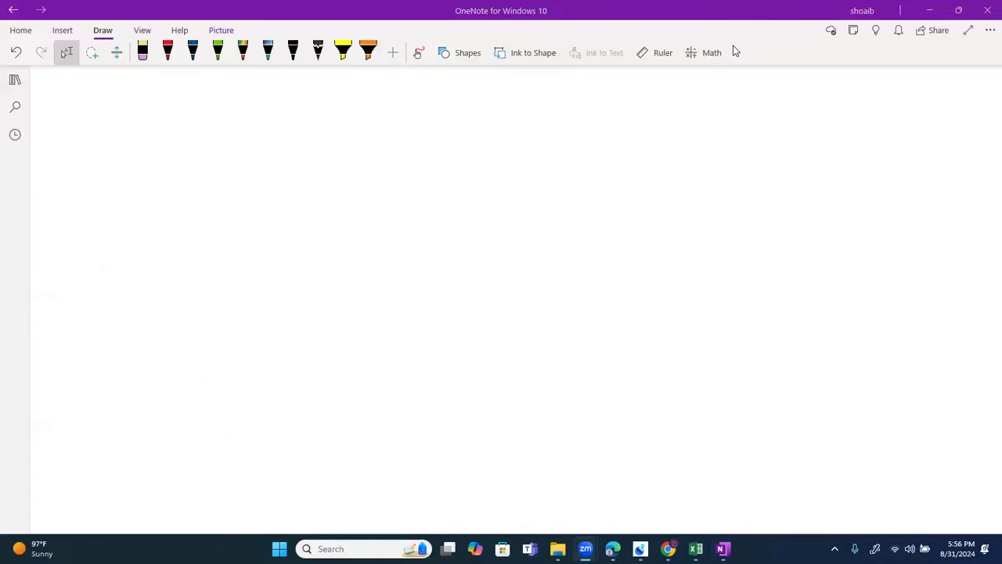
# Step: Handwrite a circled 1 and "VAR = K" in red on the blank page
pyautogui.moveTo(306, 171)
pyautogui.mouseDown()
pyautogui.moveTo(316, 198)
pyautogui.moveTo(336, 167)
pyautogui.mouseUp()
pyautogui.moveTo(337, 191)
pyautogui.mouseDown()
pyautogui.moveTo(357, 190)
pyautogui.moveTo(362, 178)
pyautogui.mouseUp()
pyautogui.moveTo(371, 193)
pyautogui.mouseDown()
pyautogui.moveTo(374, 178)
pyautogui.moveTo(385, 194)
pyautogui.mouseUp()
pyautogui.moveTo(395, 179)
pyautogui.mouseDown()
pyautogui.moveTo(415, 177)
pyautogui.moveTo(417, 188)
pyautogui.mouseUp()
pyautogui.moveTo(186, 182); pyautogui.dragTo(189, 200)
pyautogui.moveTo(184, 168)
pyautogui.mouseDown()
pyautogui.moveTo(167, 191)
pyautogui.moveTo(205, 175)
pyautogui.mouseUp()
pyautogui.moveTo(471, 160)
pyautogui.mouseDown()
pyautogui.moveTo(472, 189)
pyautogui.moveTo(494, 189)
pyautogui.mouseUp()
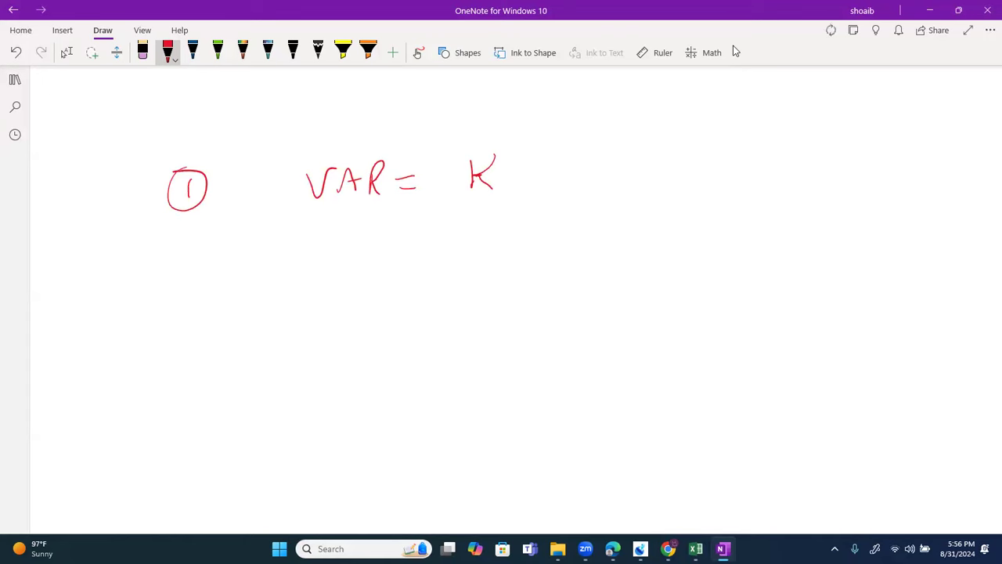
# Step: Append "× σ × fund value" in red to the handwritten VAR formula
pyautogui.moveTo(523, 164); pyautogui.dragTo(537, 183)
pyautogui.moveTo(537, 162); pyautogui.dragTo(526, 184)
pyautogui.moveTo(577, 160); pyautogui.dragTo(643, 176)
pyautogui.moveTo(641, 158); pyautogui.dragTo(626, 183)
pyautogui.moveTo(679, 146)
pyautogui.mouseDown()
pyautogui.moveTo(665, 183)
pyautogui.moveTo(674, 163)
pyautogui.moveTo(720, 169)
pyautogui.moveTo(743, 155)
pyautogui.mouseUp()
pyautogui.moveTo(751, 159); pyautogui.dragTo(760, 168)
pyautogui.moveTo(763, 157); pyautogui.dragTo(775, 166)
pyautogui.moveTo(781, 162); pyautogui.dragTo(791, 163)
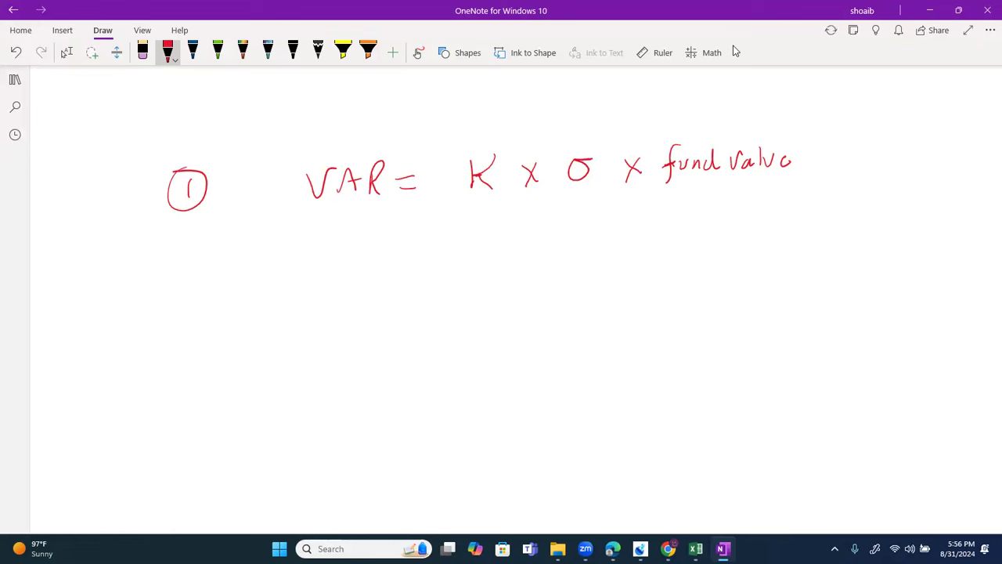
# Step: Add a red tick above σ in the VAR formula and write another σ on the line below
pyautogui.moveTo(577, 139); pyautogui.dragTo(609, 133)
pyautogui.moveTo(345, 256)
pyautogui.mouseDown()
pyautogui.moveTo(338, 271)
pyautogui.moveTo(361, 253)
pyautogui.mouseUp()
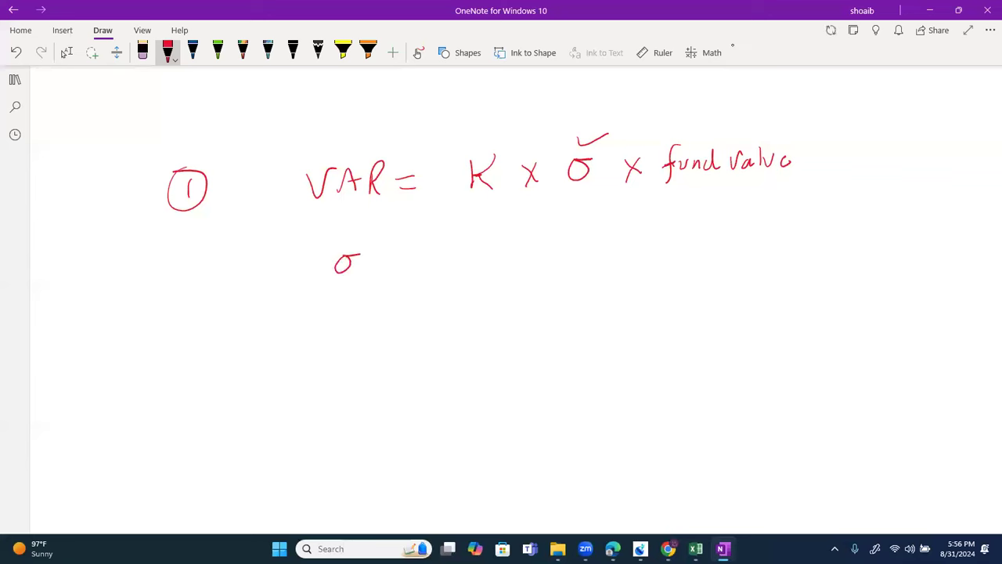
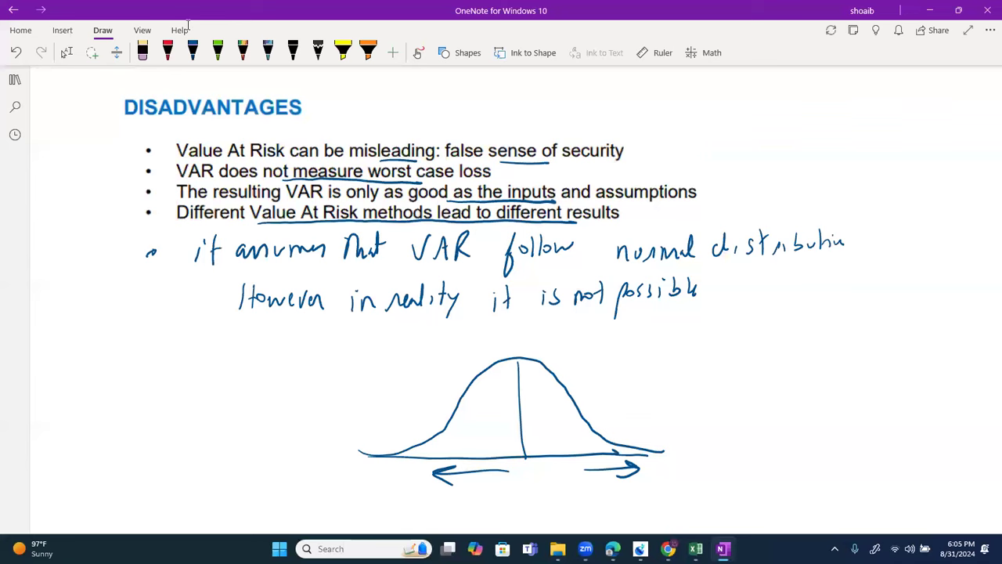
# Step: Retrace both sides of the bell curve in blue below the disadvantages notes
pyautogui.click(193, 53)
pyautogui.moveTo(501, 359); pyautogui.dragTo(406, 468)
pyautogui.moveTo(520, 358)
pyautogui.mouseDown()
pyautogui.moveTo(543, 364)
pyautogui.moveTo(617, 452)
pyautogui.mouseUp()
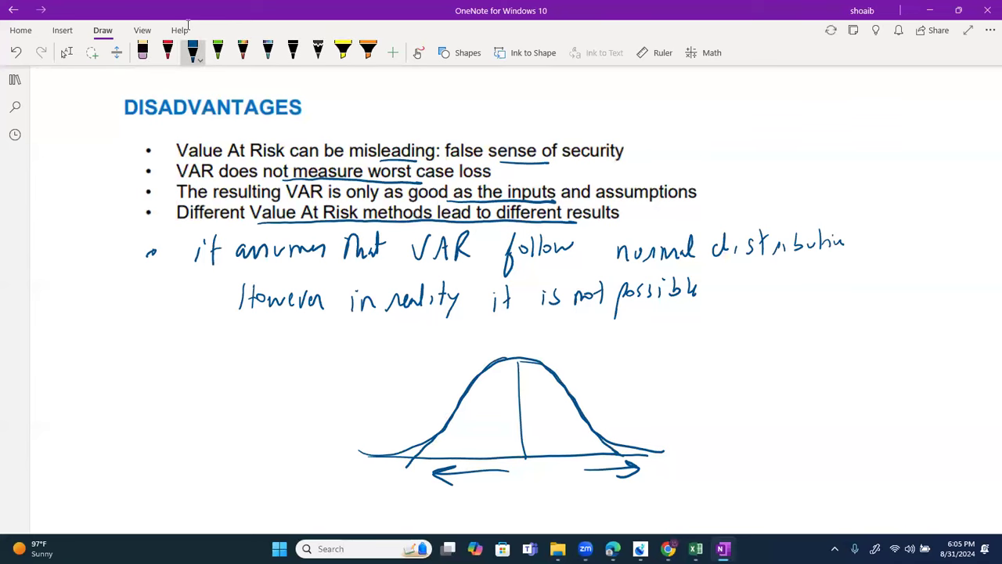
# Step: Sketch a blue curve peaking left of the bell curve and another peaking right of it, erasing each one
pyautogui.moveTo(664, 451)
pyautogui.mouseDown()
pyautogui.moveTo(501, 430)
pyautogui.moveTo(357, 443)
pyautogui.moveTo(323, 464)
pyautogui.mouseUp()
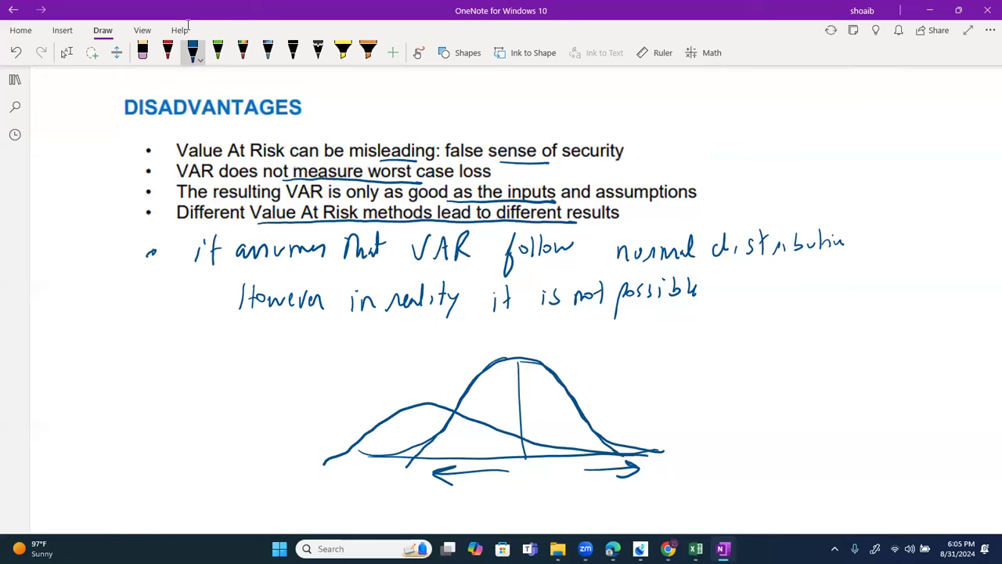
pyautogui.click(391, 414)
pyautogui.moveTo(433, 460)
pyautogui.mouseDown()
pyautogui.moveTo(590, 421)
pyautogui.moveTo(712, 448)
pyautogui.mouseUp()
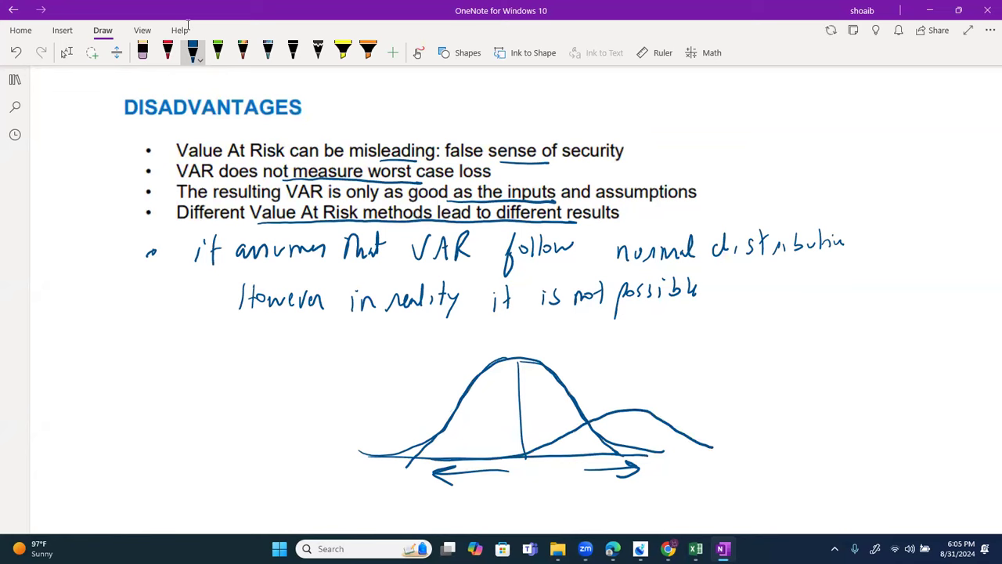
pyautogui.click(642, 411)
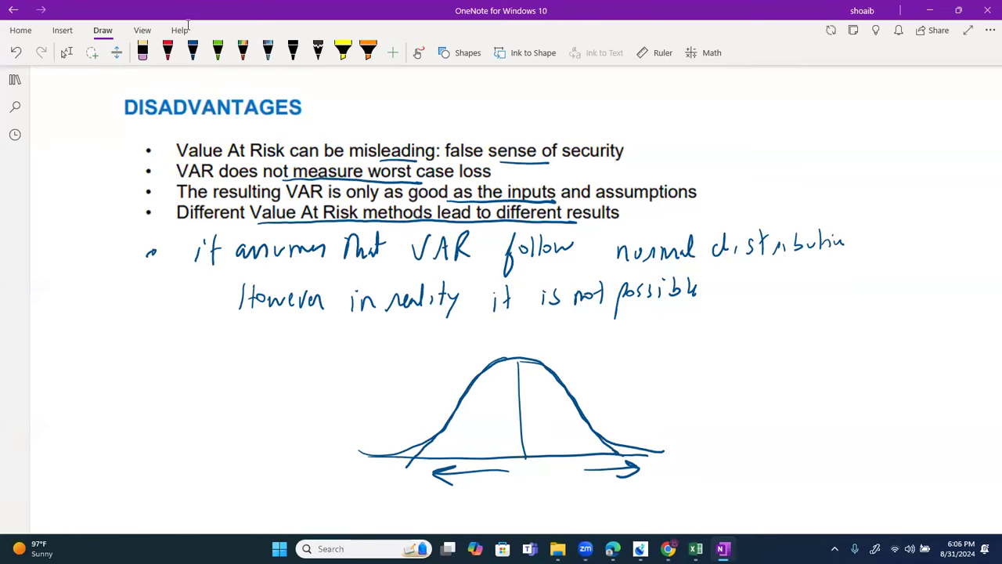
# Step: Underline the handwritten words "normal distribution" in blue
pyautogui.click(192, 53)
pyautogui.moveTo(642, 265); pyautogui.dragTo(820, 270)
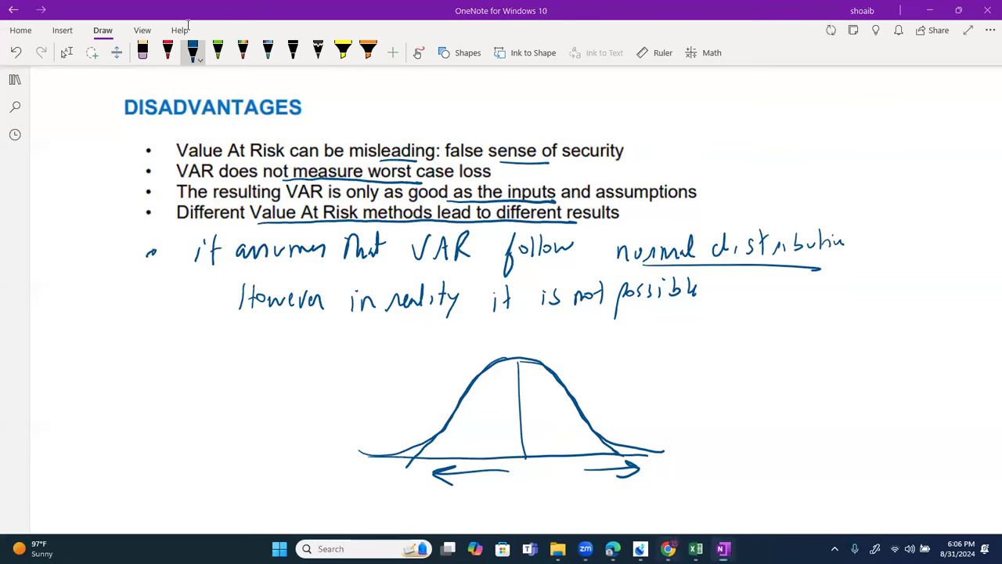
# Step: Switch to the AFM mock exam in Chrome and examine the value at risk assumptions in the Project 3 exhibit
pyautogui.hotkey('alt', 'Tab')
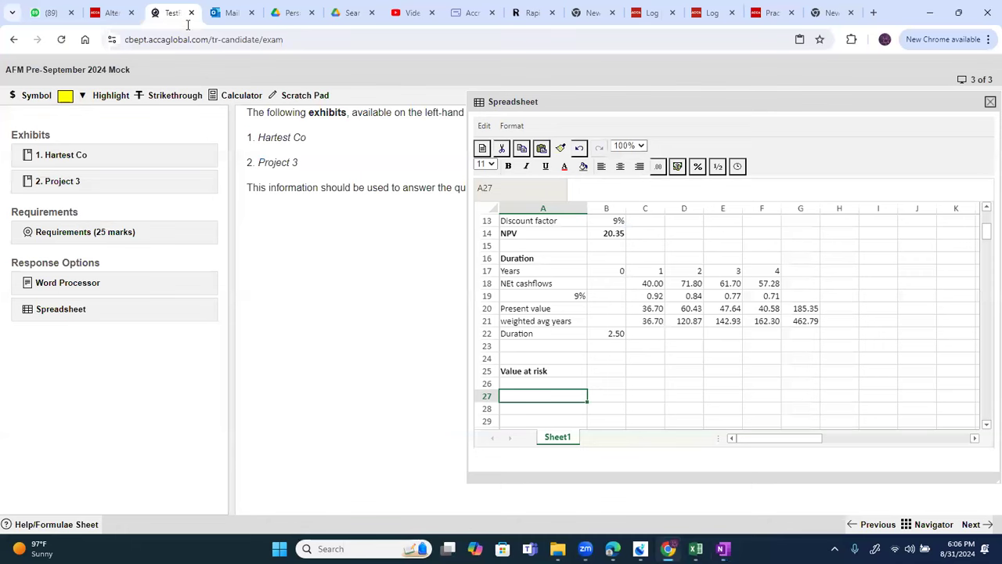
pyautogui.click(67, 179)
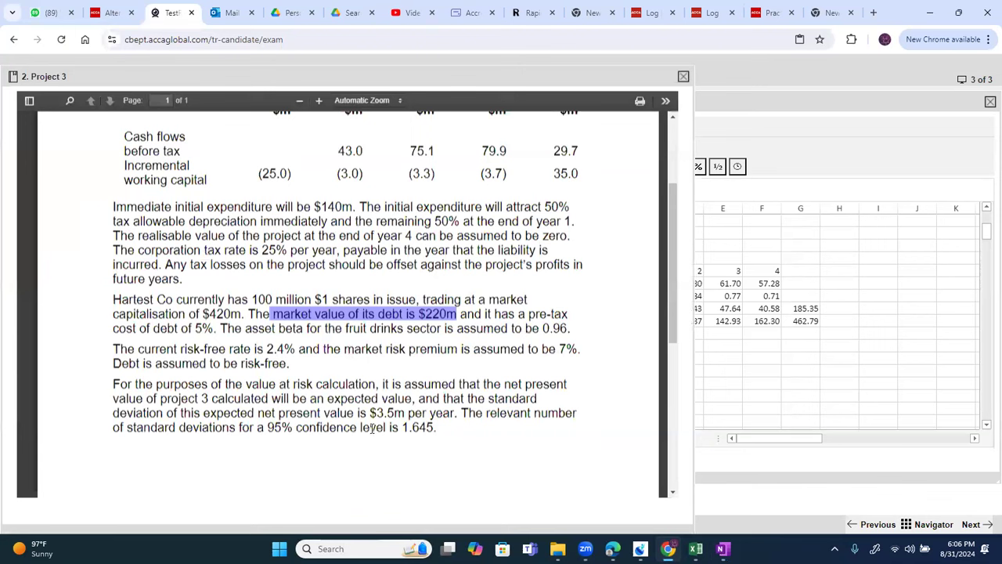
pyautogui.moveTo(369, 413); pyautogui.dragTo(429, 414)
pyautogui.moveTo(268, 428); pyautogui.dragTo(435, 427)
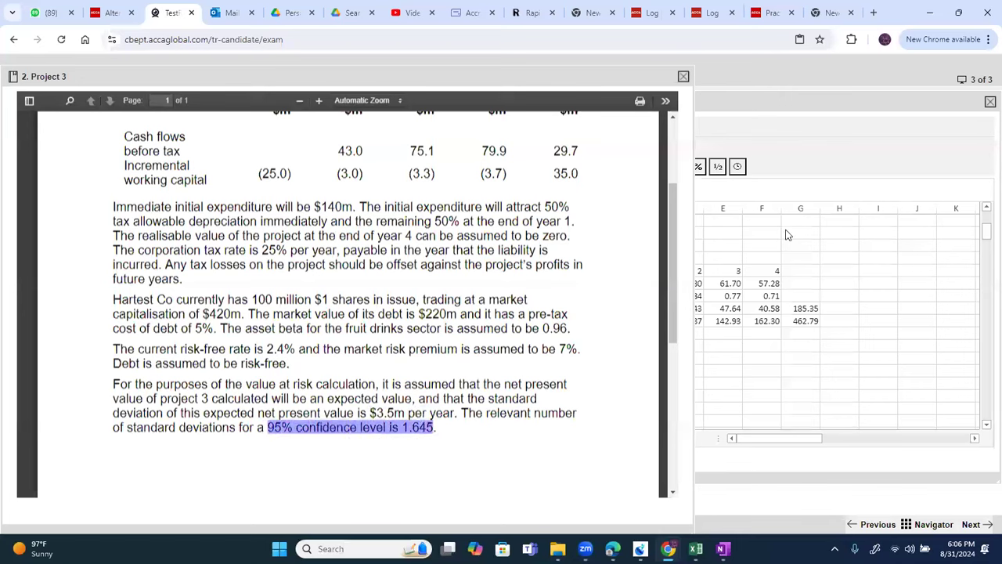
pyautogui.click(769, 102)
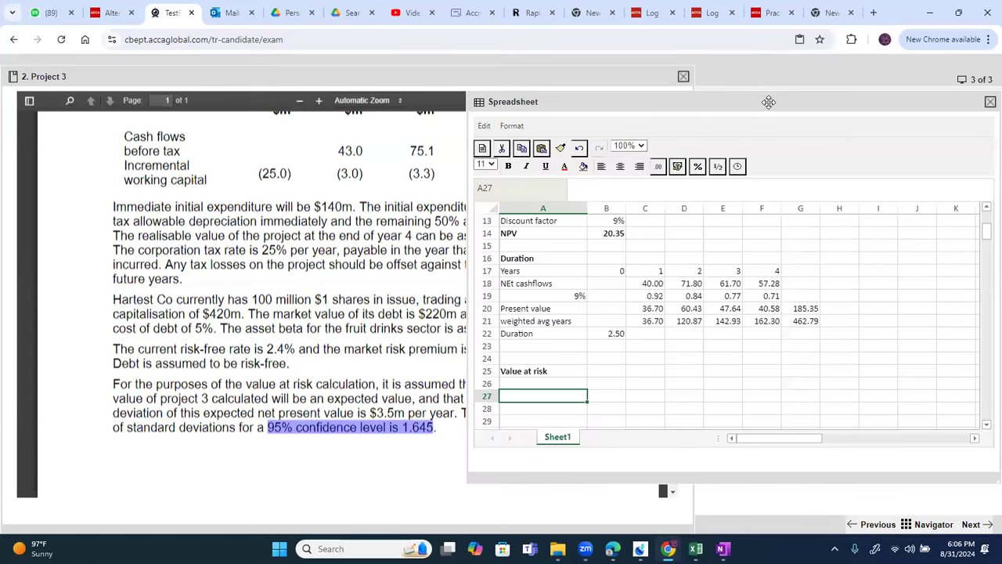
pyautogui.click(557, 384)
pyautogui.click(343, 410)
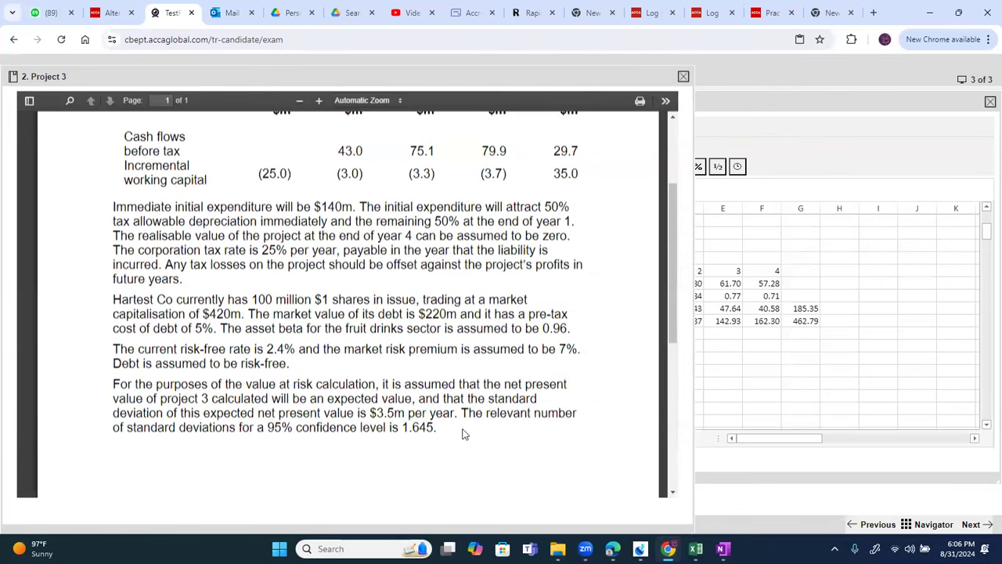
# Step: Enter "Standard deviation" in A26 and 3.5 in B26, under the Value at risk heading of the answer spreadsheet
pyautogui.click(754, 100)
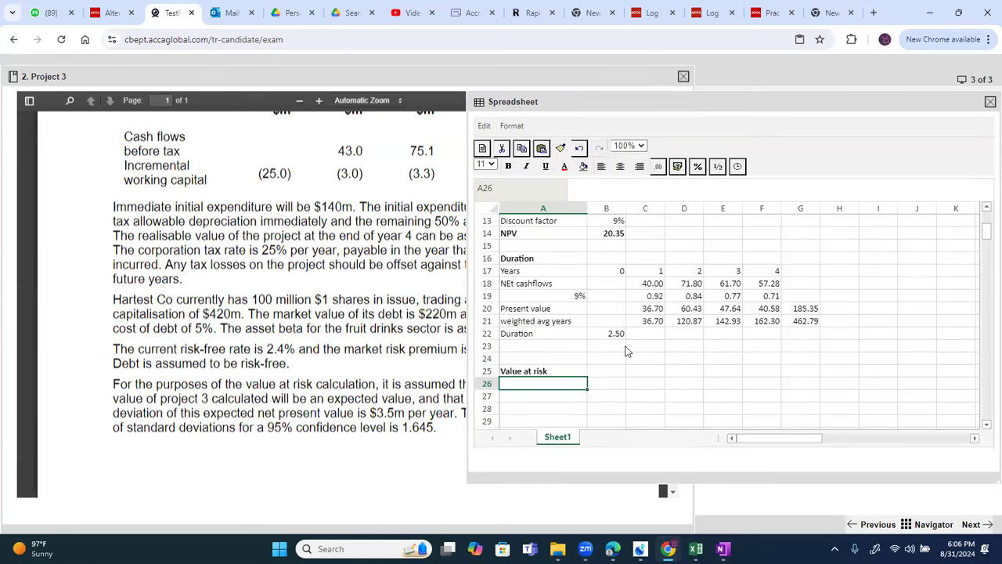
pyautogui.click(568, 396)
pyautogui.press('Up')
pyautogui.write('Standar')
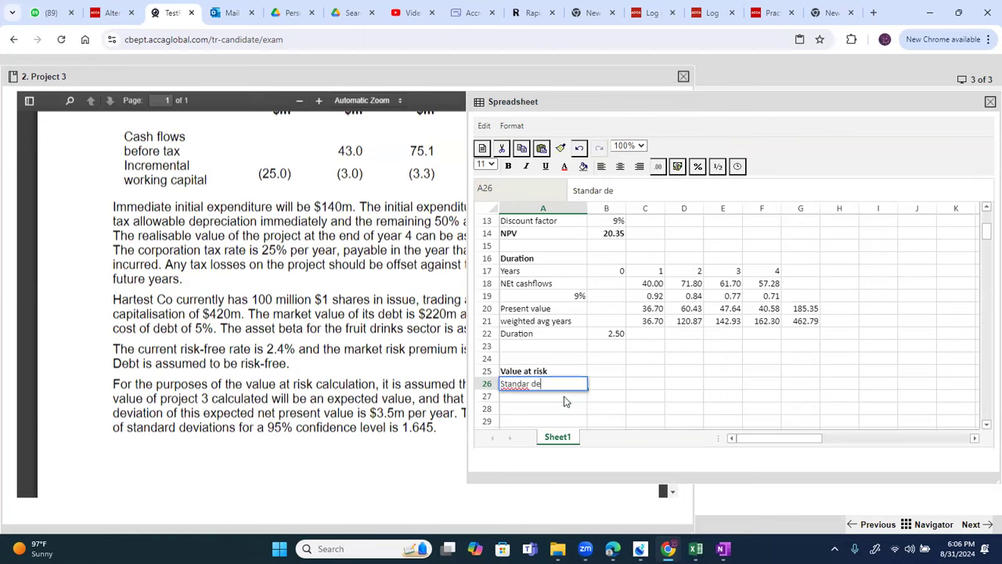
pyautogui.write('d deviation')
pyautogui.press('Tab')
pyautogui.write('3.5')
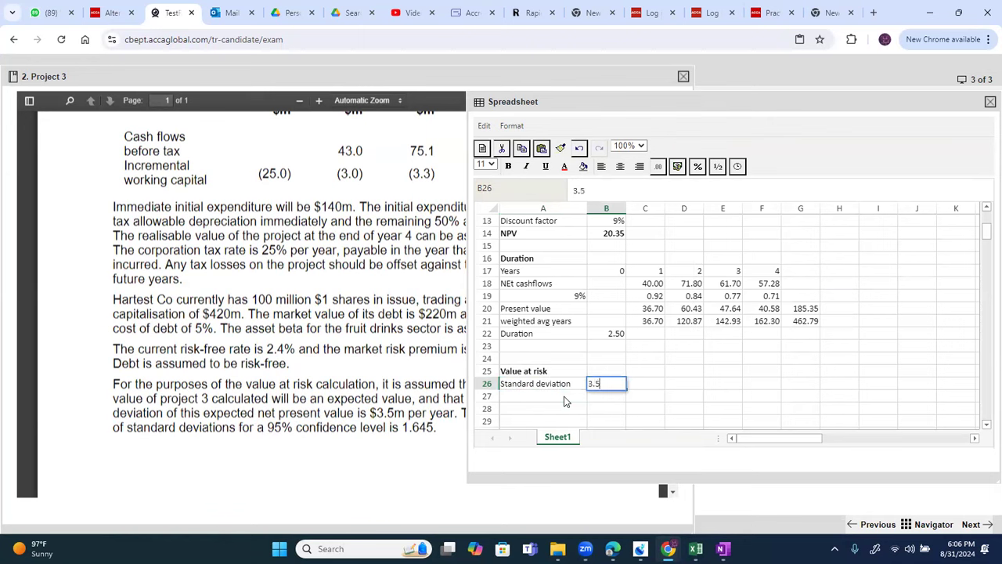
pyautogui.press('Return')
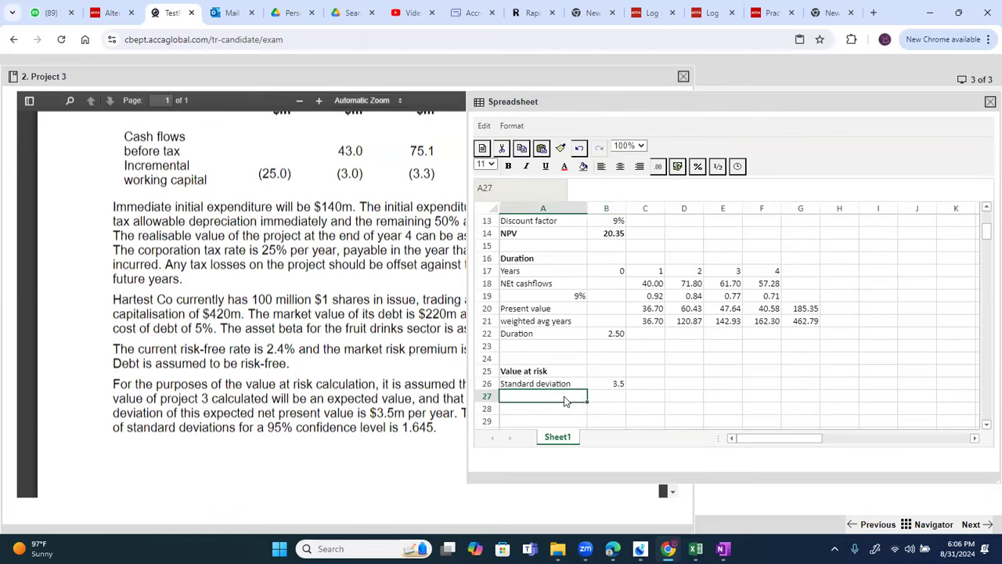
# Step: Enter "PRobality value" in A27 and 1.645 in B27
pyautogui.write('Proba')
pyautogui.press('BackSpace')
pyautogui.press('BackSpace')
pyautogui.press('BackSpace')
pyautogui.press('BackSpace')
pyautogui.press('BackSpace')
pyautogui.write('PRo')
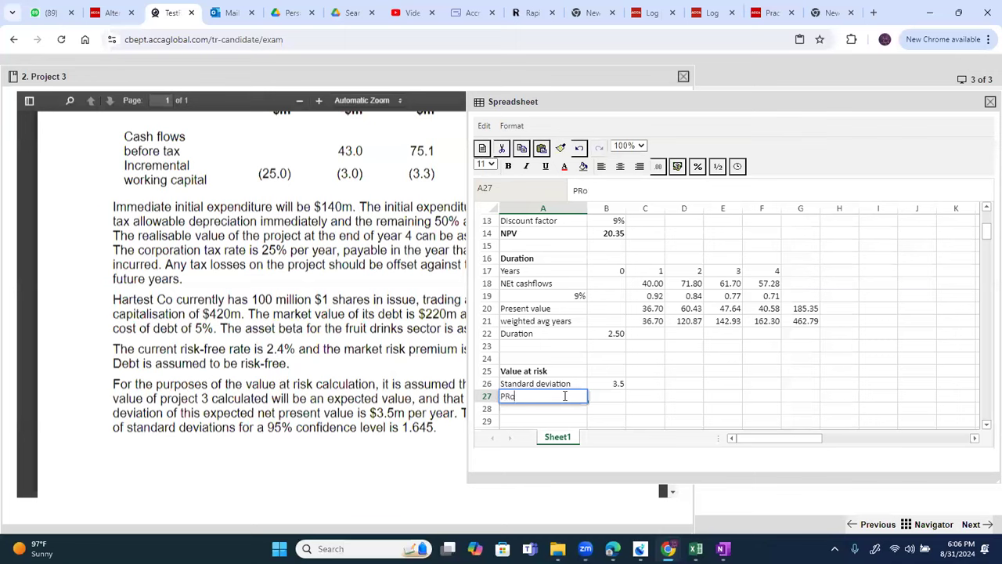
pyautogui.write('ballty value')
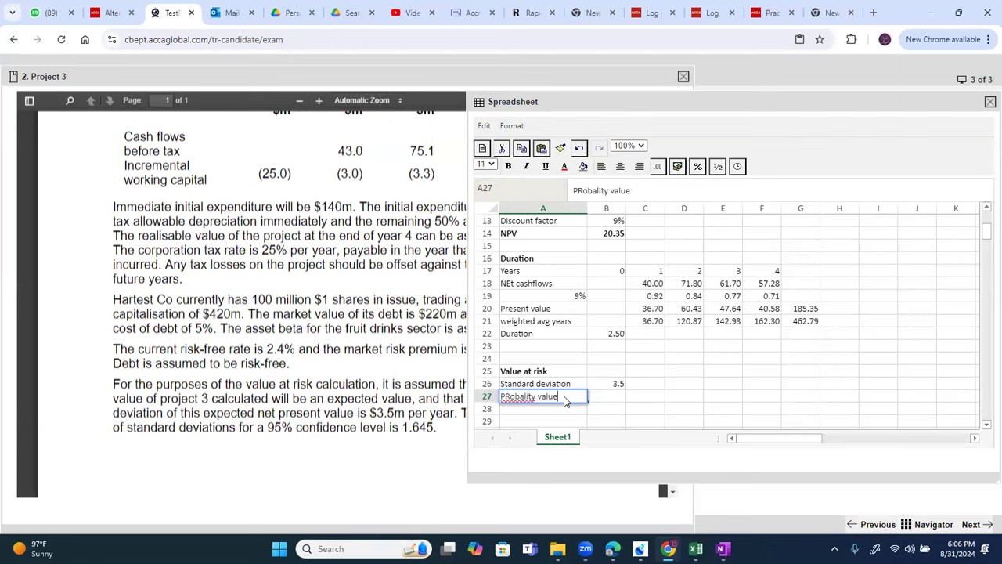
pyautogui.press('Tab')
pyautogui.write('1.645')
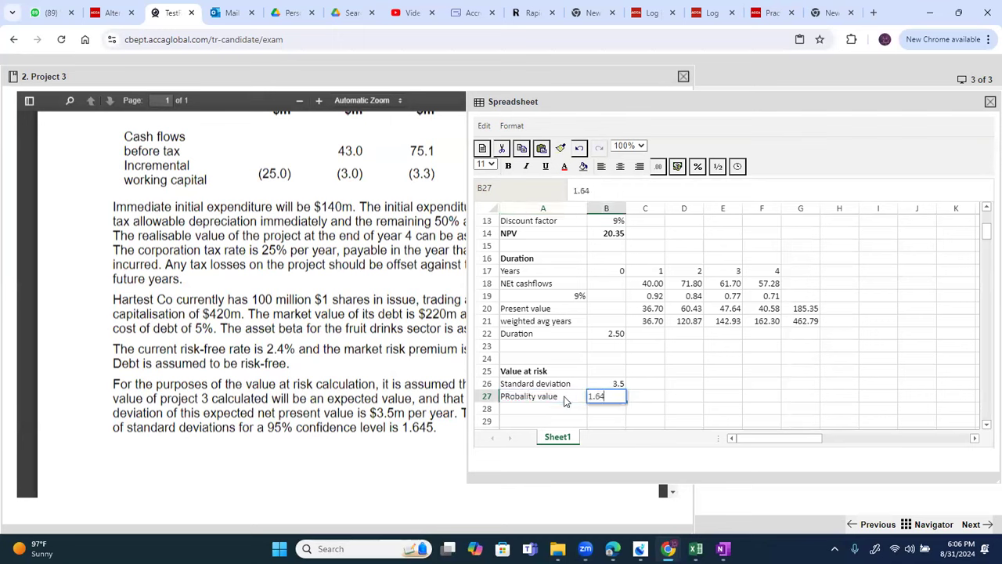
pyautogui.press('Return')
# Step: Label A28 "VAR" and calculate it in B28 with =B27*B26*4^(1/2)
pyautogui.scroll(-1, 565, 400)
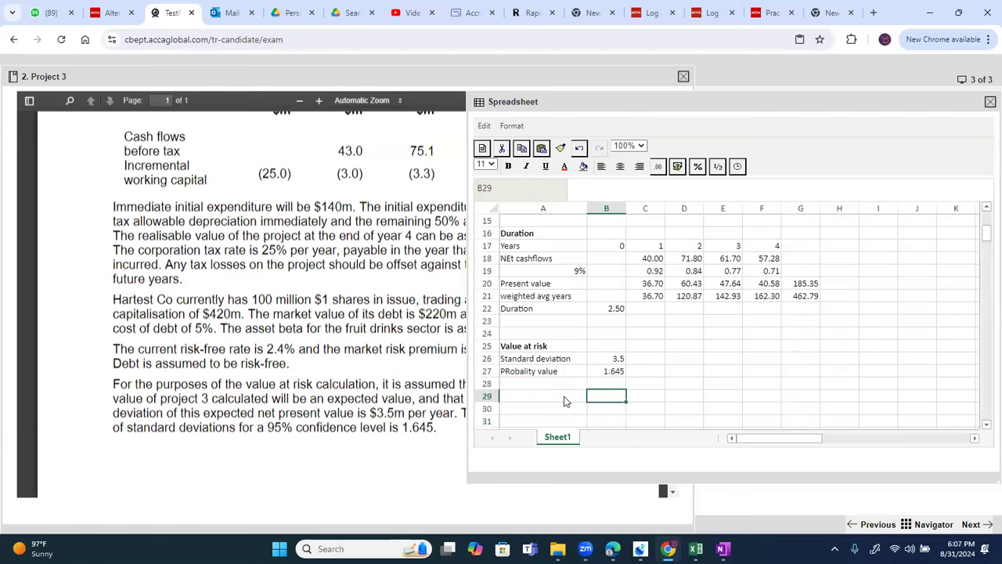
pyautogui.press('Left')
pyautogui.write('VAR')
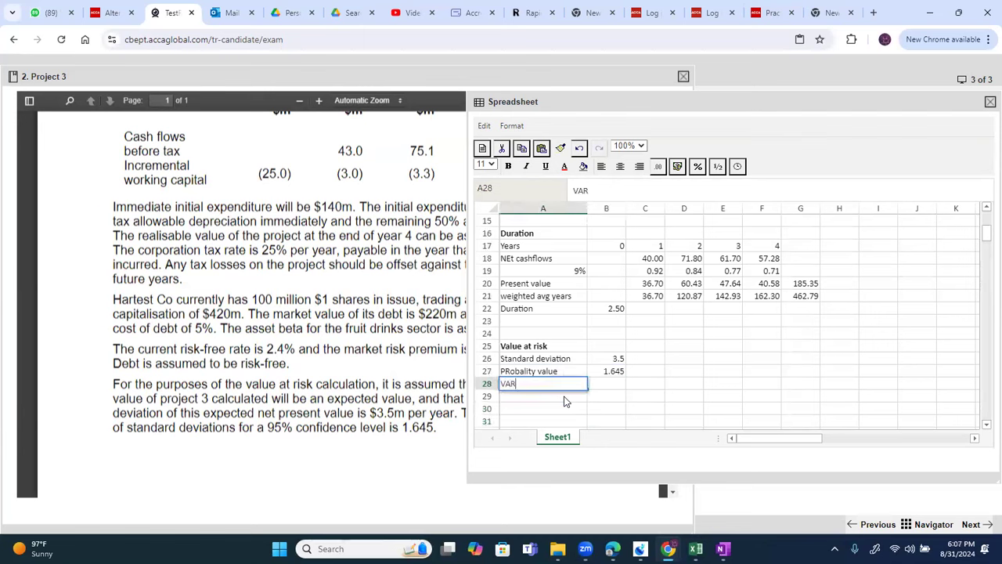
pyautogui.press('Tab')
pyautogui.write('=')
pyautogui.press('Up')
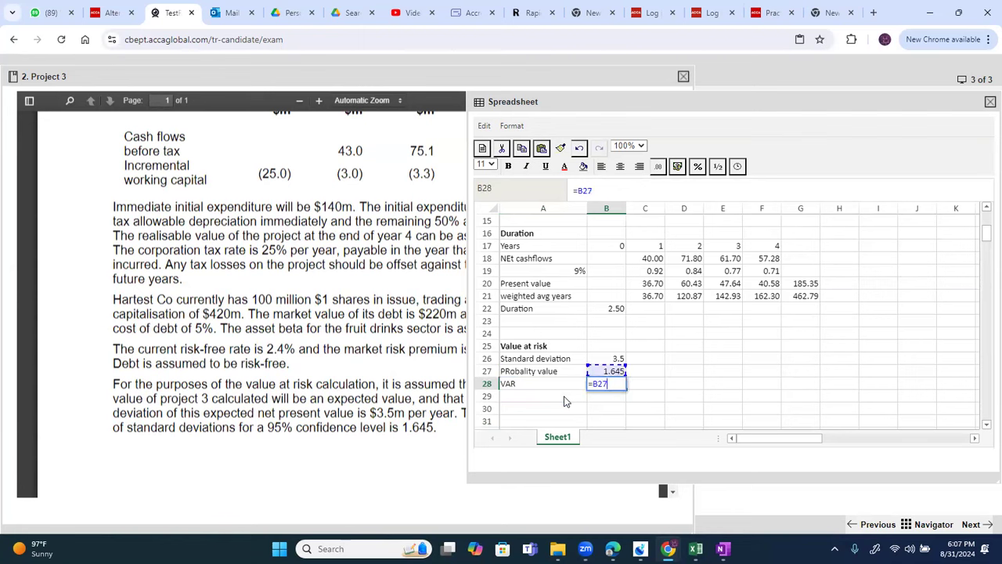
pyautogui.write('*')
pyautogui.press('Up')
pyautogui.press('Up')
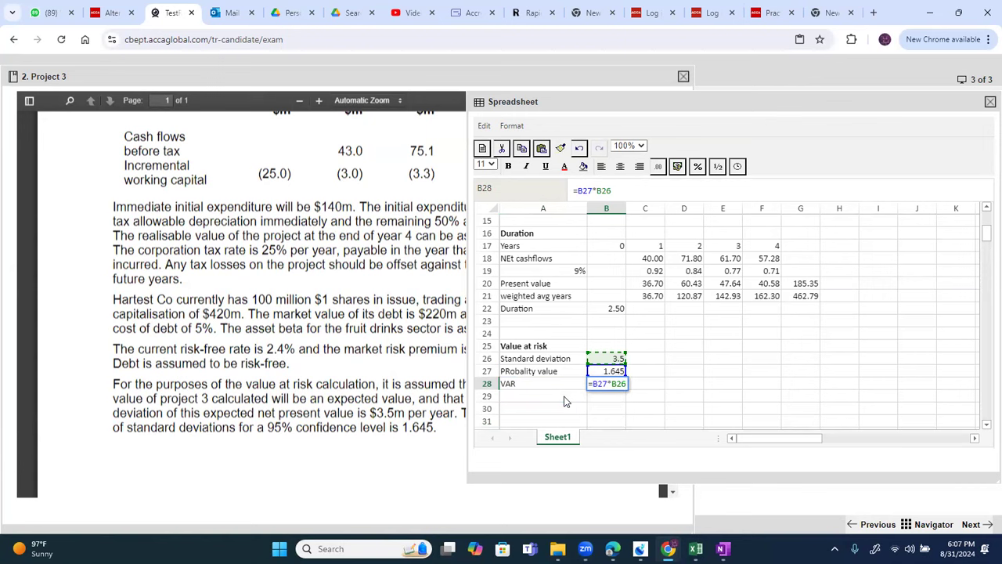
pyautogui.write('*4^')
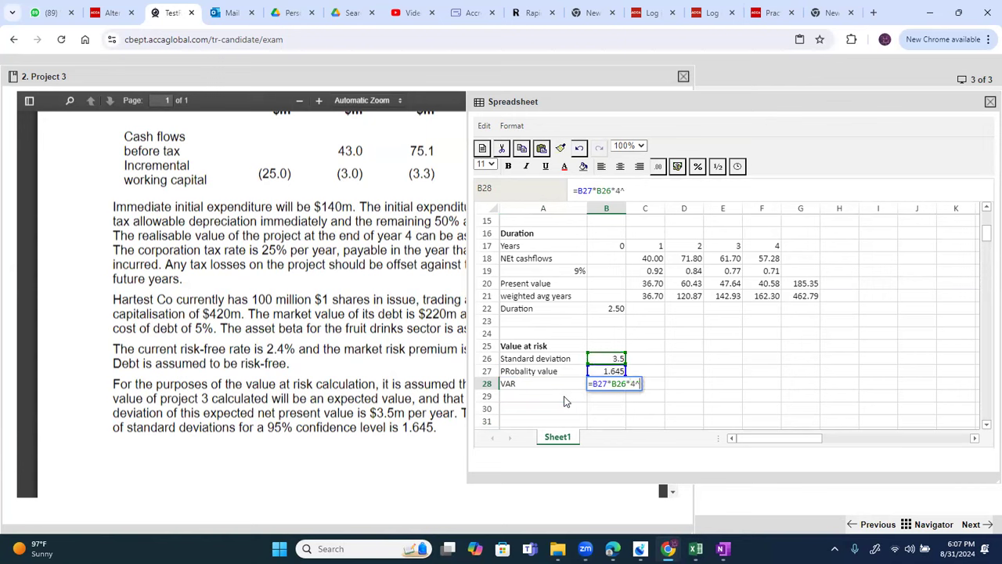
pyautogui.write('(1/2)')
pyautogui.press('Return')
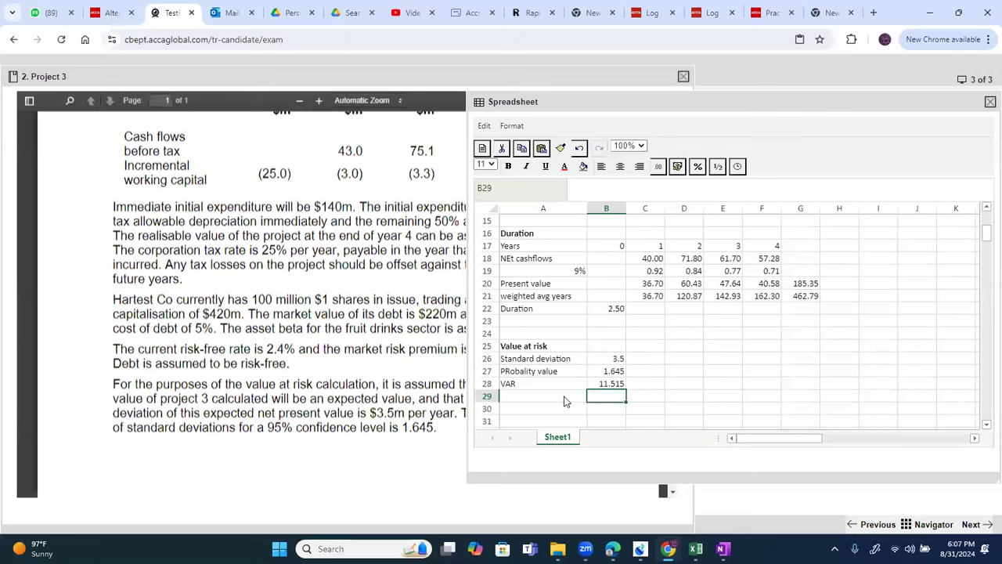
pyautogui.press('Up')
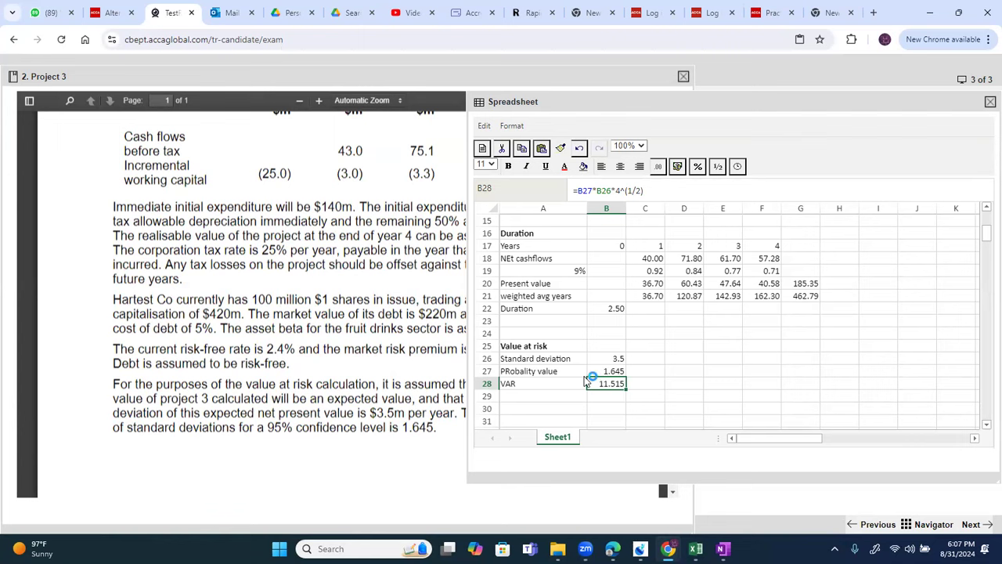
# Step: Enter "There is 95% confidence level that project 3 NPV will not fall more than 11.51m from its" in A29
pyautogui.press('Down')
pyautogui.press('Down')
pyautogui.press('Down')
pyautogui.press('Down')
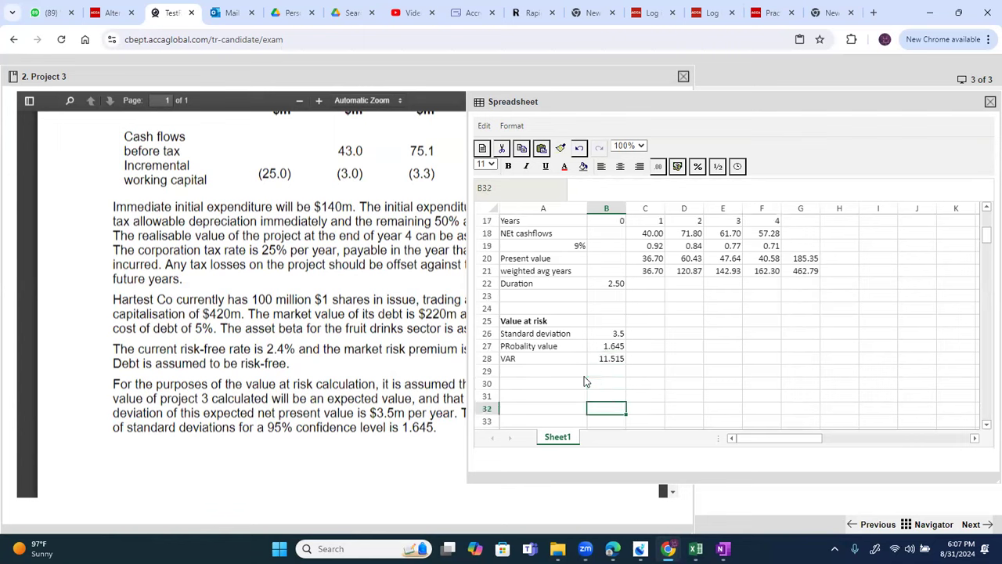
pyautogui.click(559, 373)
pyautogui.write('There')
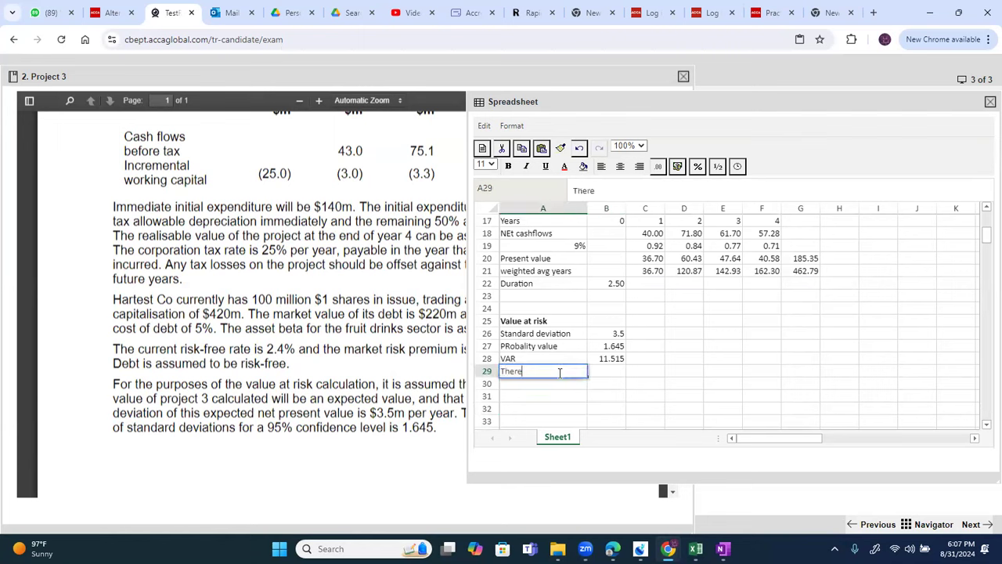
pyautogui.write(' is 95% confide')
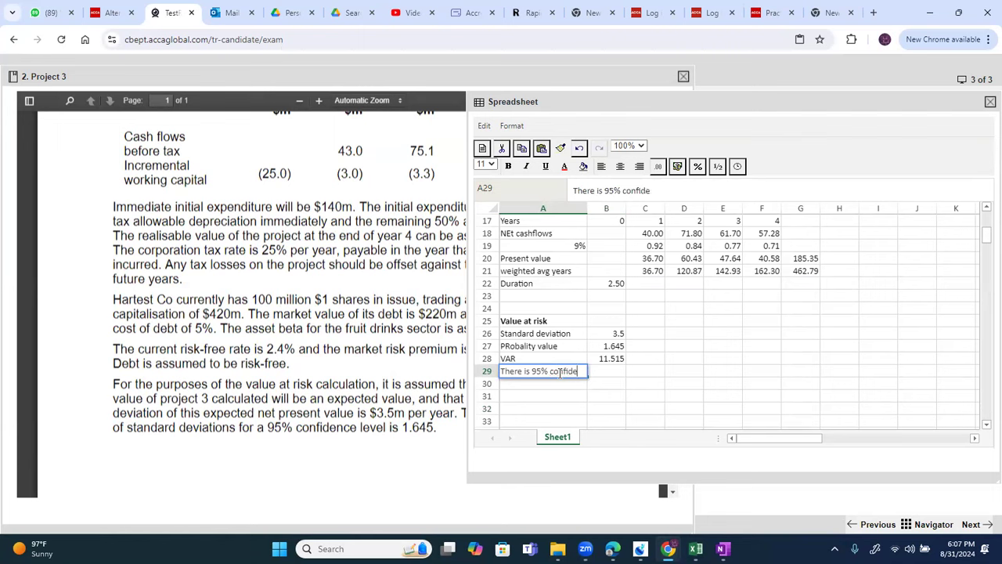
pyautogui.write('nce level')
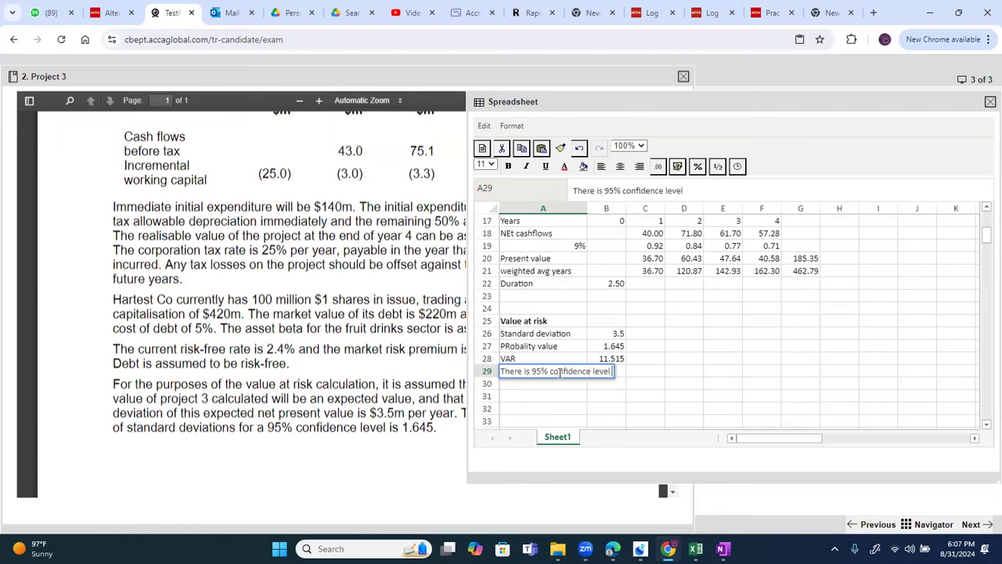
pyautogui.write(' that proje')
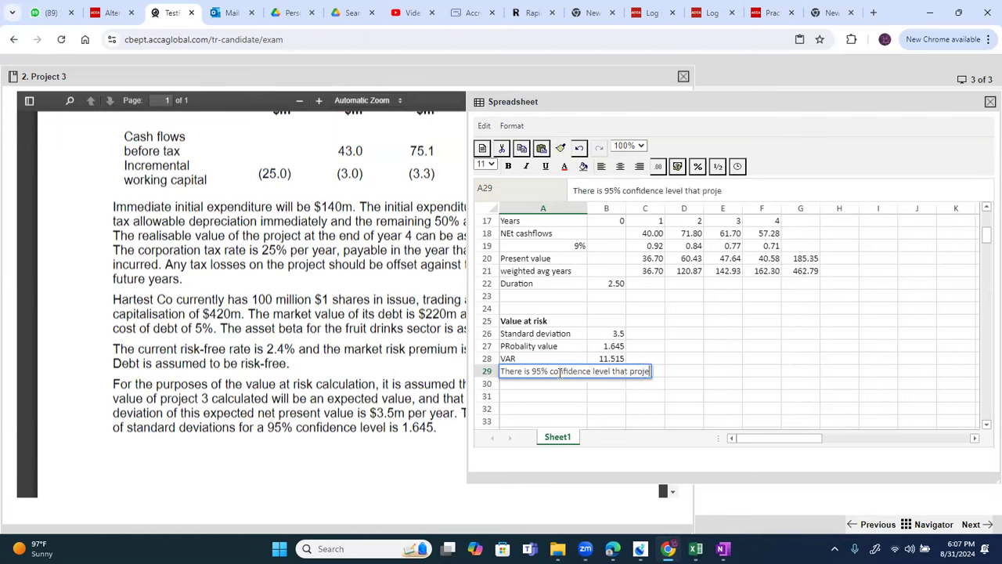
pyautogui.write('ct 3 NPV will')
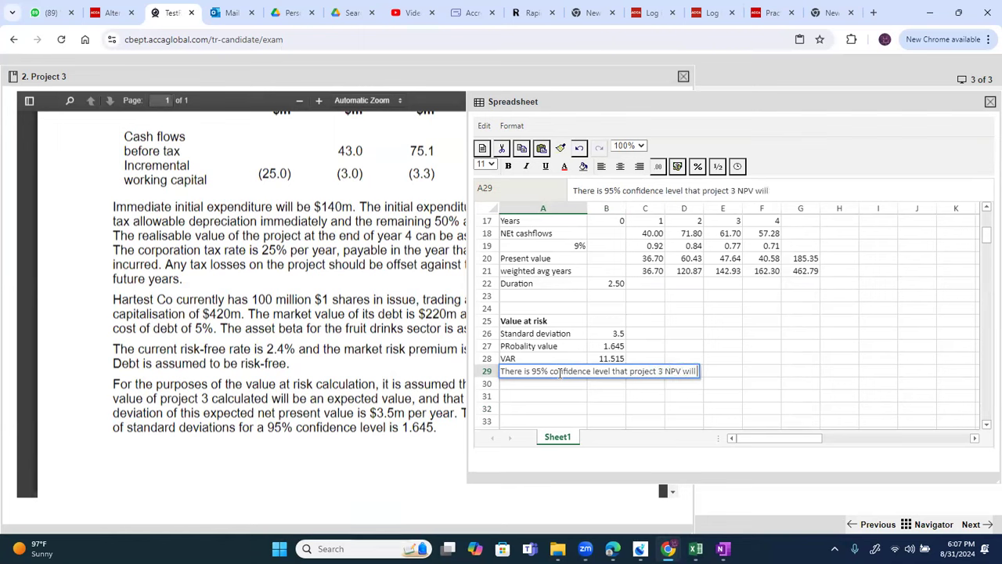
pyautogui.write(' not fall nm')
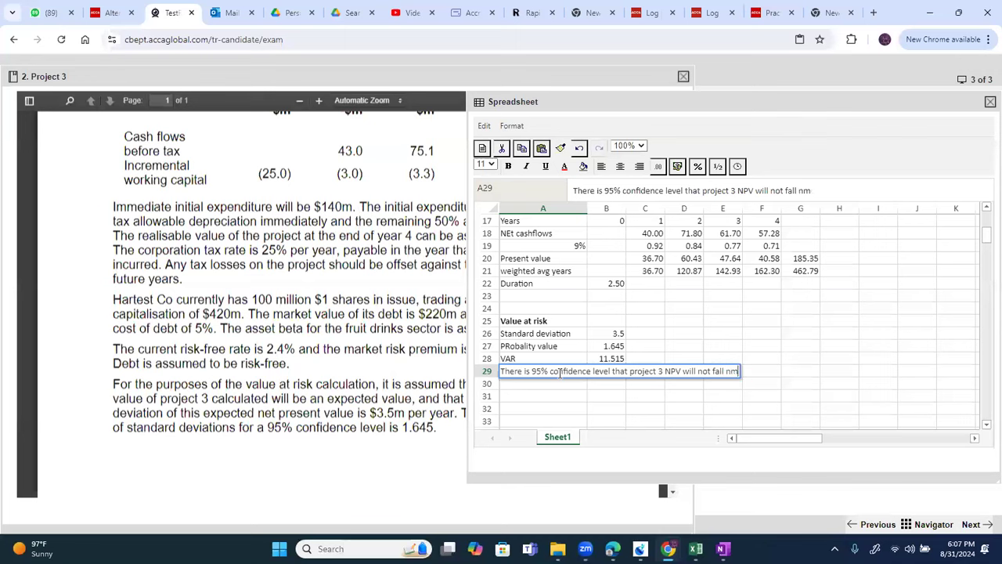
pyautogui.press('BackSpace')
pyautogui.press('BackSpace')
pyautogui.write('more than ')
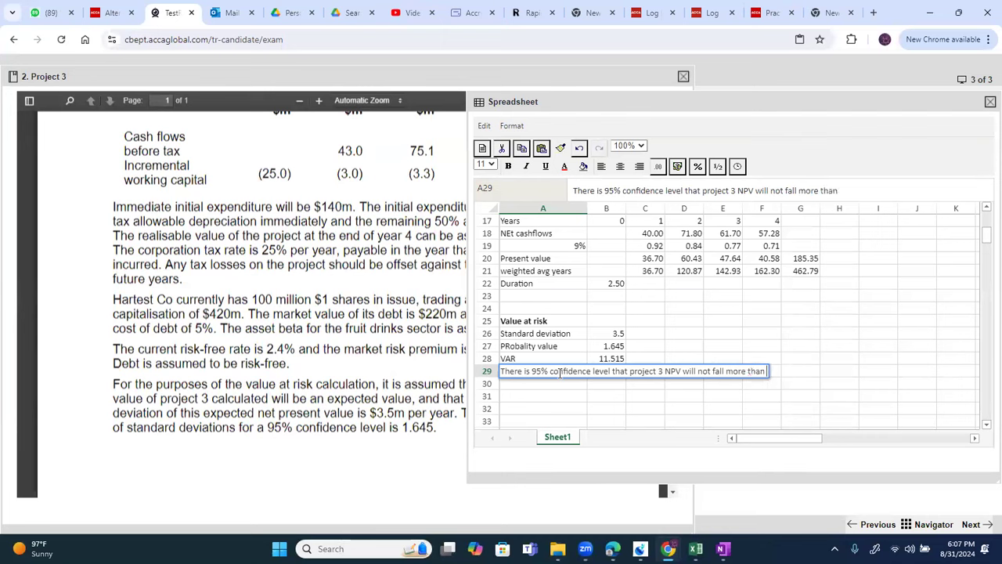
pyautogui.write('11.51')
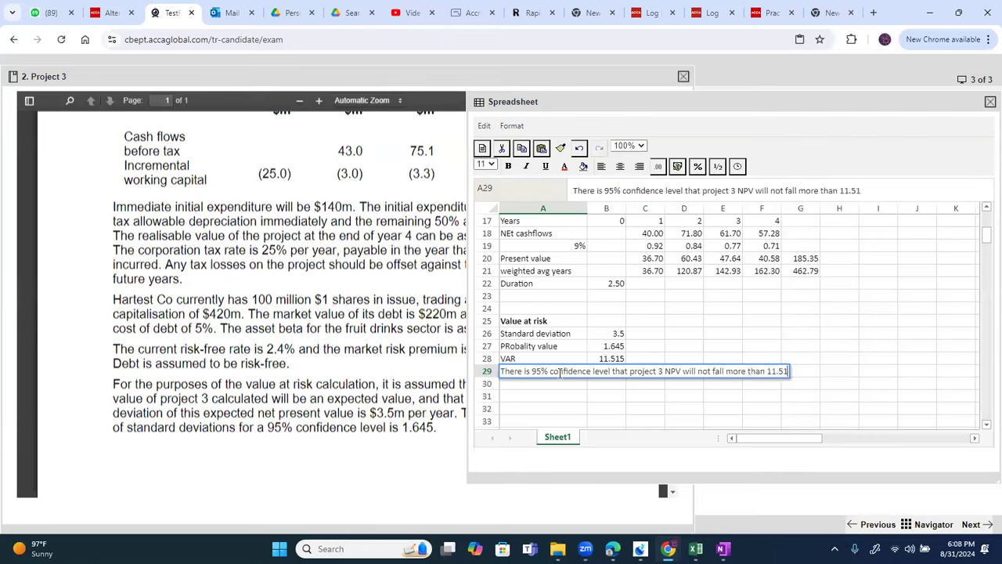
pyautogui.write('m from its')
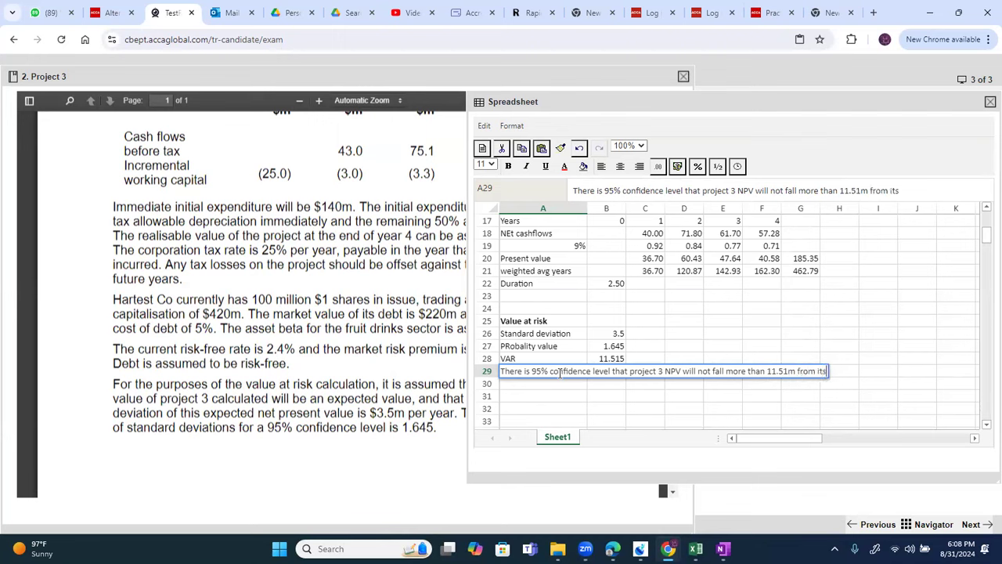
pyautogui.press('Return')
# Step: Finish the VAR interpretation sentence with "current level." in A30
pyautogui.write('cur')
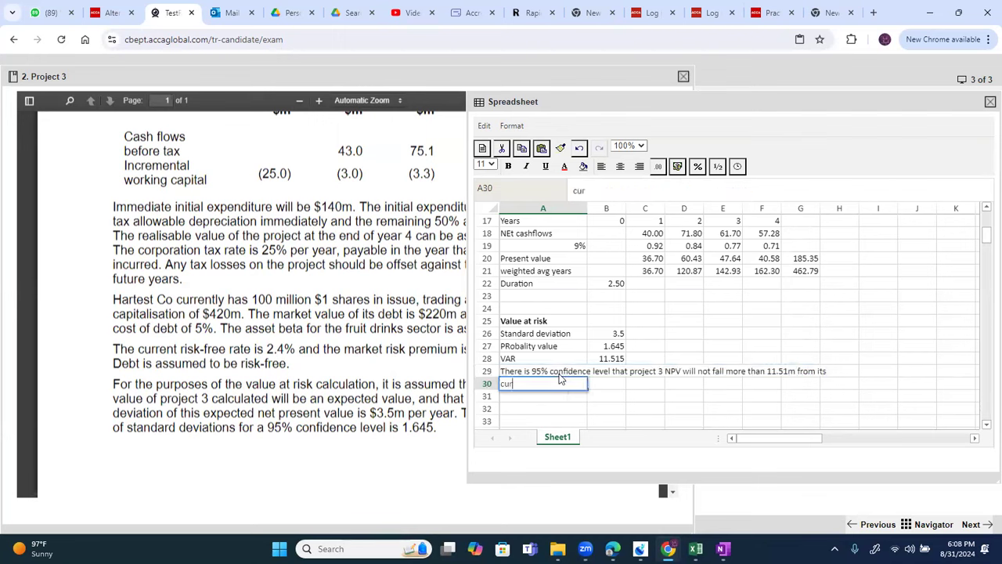
pyautogui.write('rent level.')
pyautogui.click(668, 395)
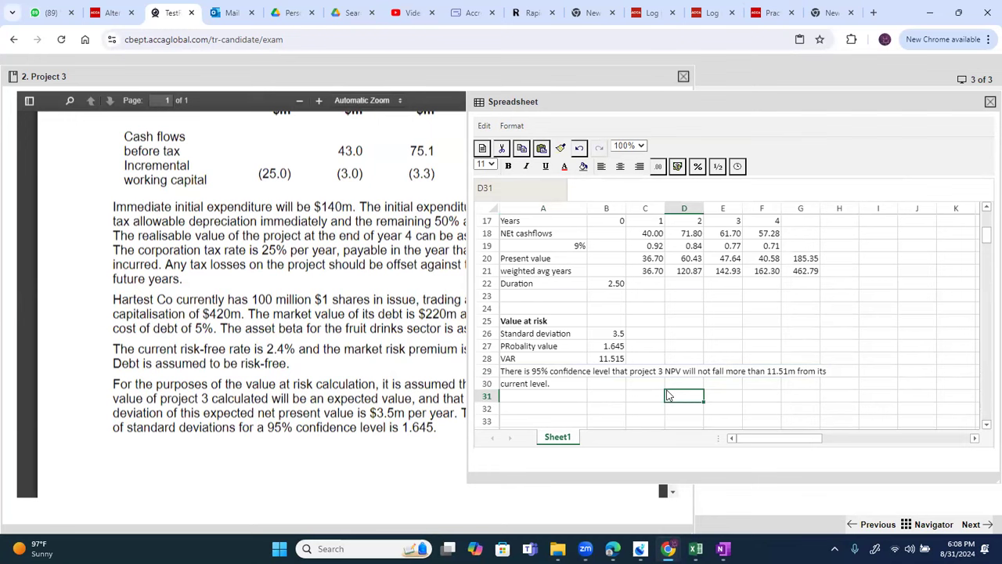
# Step: Review the standard deviation, the probability value and the VAR formula in B26:B28
pyautogui.click(614, 334)
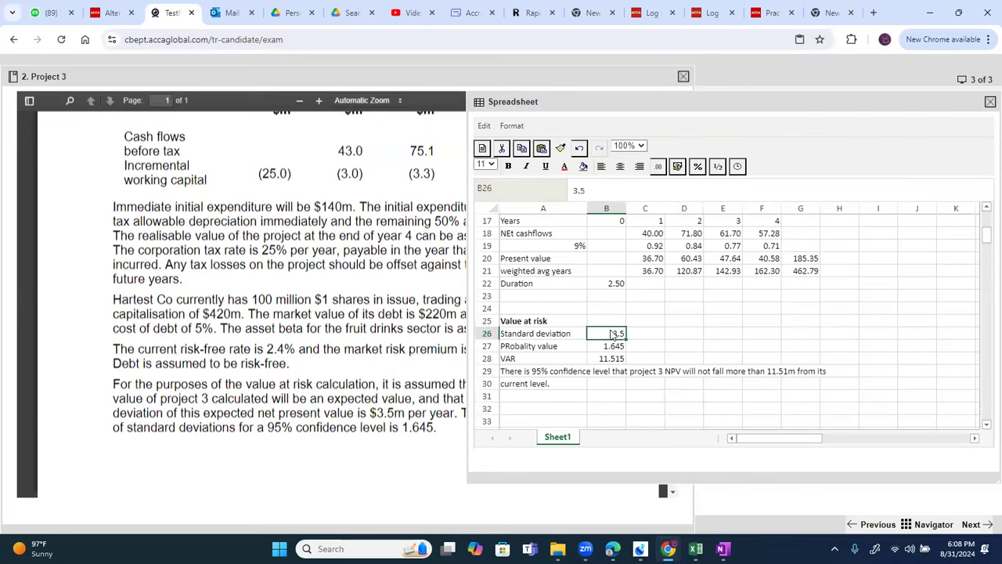
pyautogui.click(611, 347)
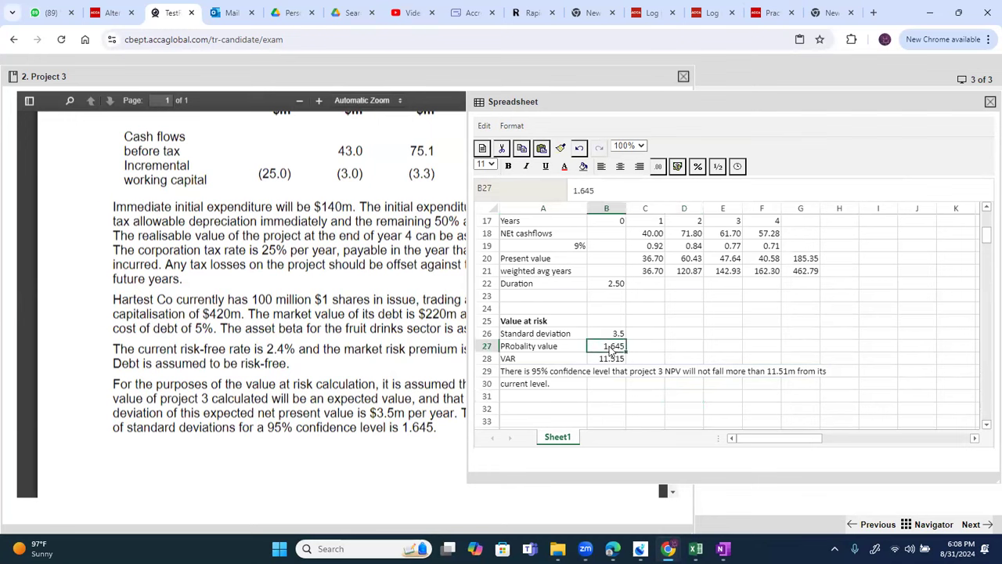
pyautogui.click(605, 362)
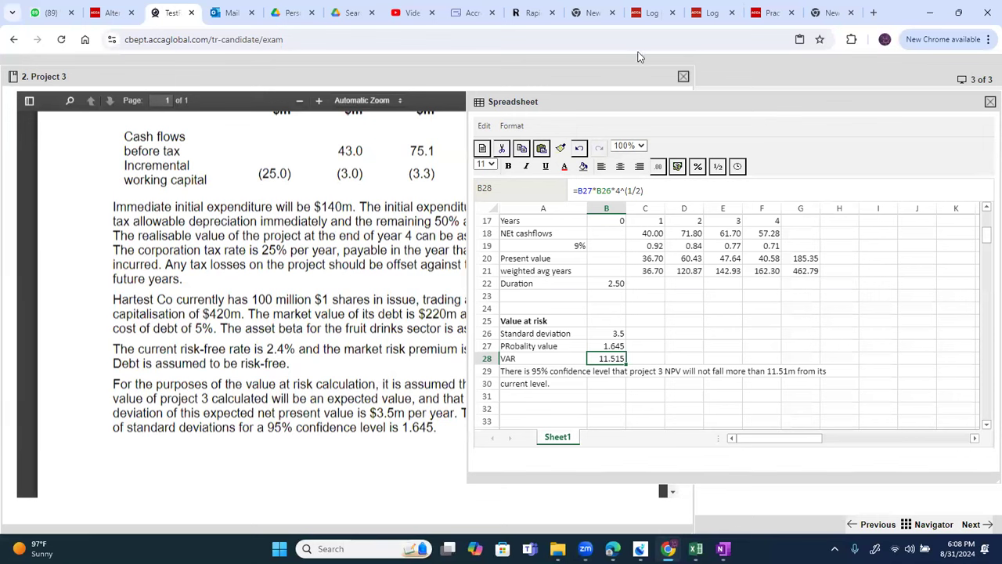
# Step: Start a summary table in row 32 with "Project" in A32 and 1, 2 and 3 in B32:D32
pyautogui.click(650, 312)
pyautogui.press('Down')
pyautogui.press('Down')
pyautogui.press('Down')
pyautogui.press('Down')
pyautogui.press('Down')
pyautogui.press('Down')
pyautogui.press('Down')
pyautogui.press('Down')
pyautogui.press('Down')
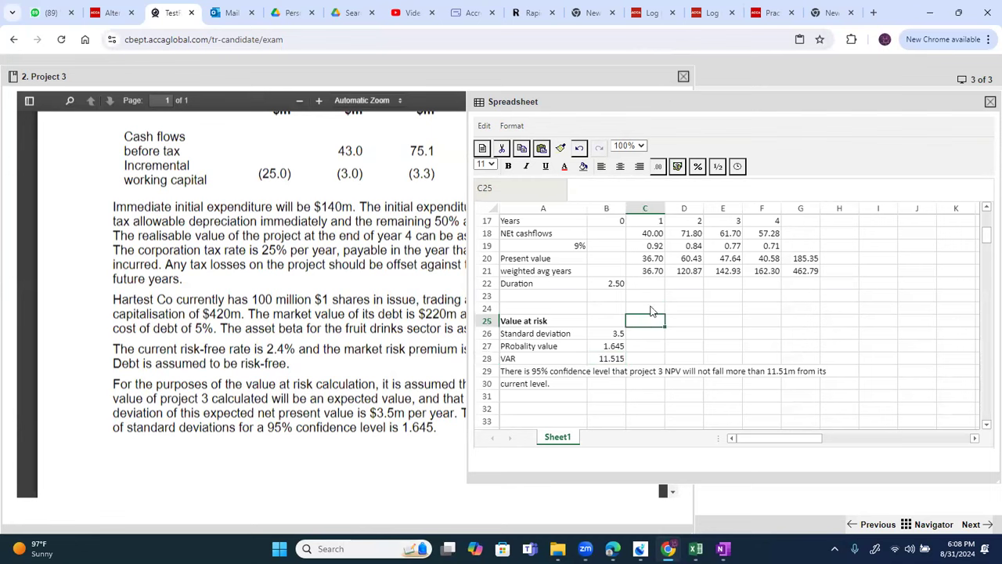
pyautogui.press('Down')
pyautogui.press('Down')
pyautogui.press('Down')
pyautogui.press('Down')
pyautogui.press('Down')
pyautogui.press('Up')
pyautogui.press('Up')
pyautogui.press('Up')
pyautogui.press('Up')
pyautogui.press('Up')
pyautogui.press('Up')
pyautogui.press('Left')
pyautogui.press('Left')
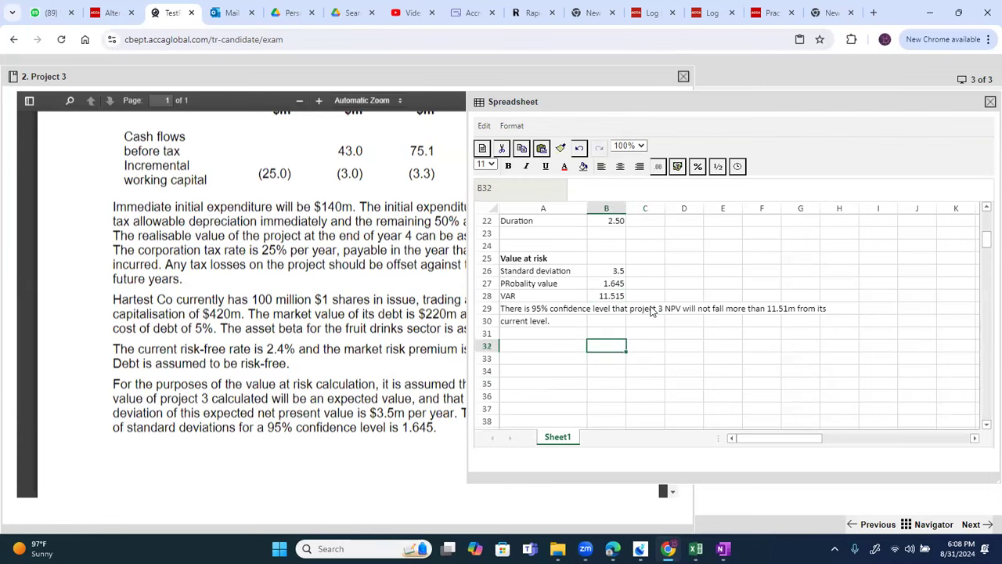
pyautogui.write('Project')
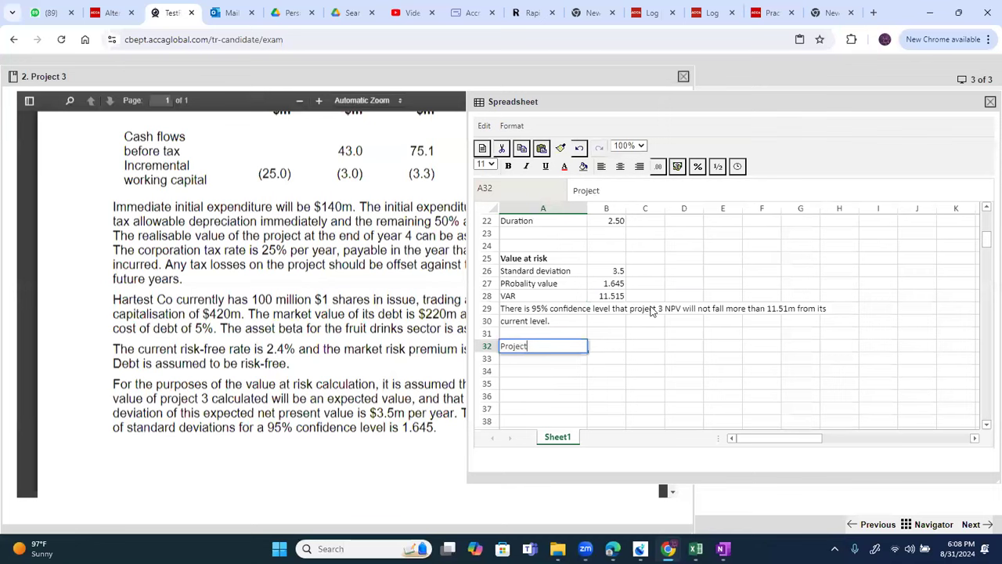
pyautogui.press('Tab')
pyautogui.write('1')
pyautogui.press('Tab')
pyautogui.write('2')
pyautogui.press('Tab')
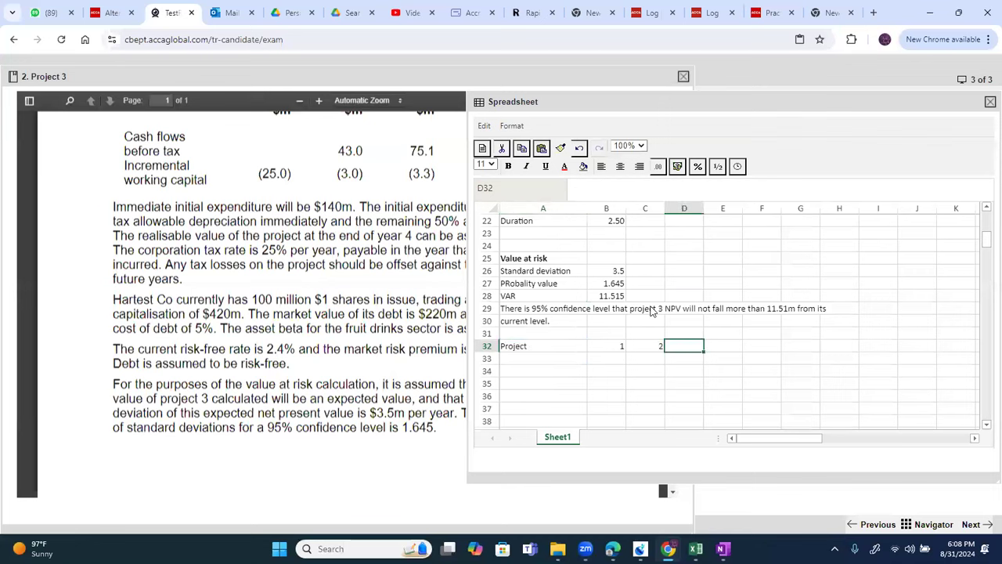
pyautogui.write('3')
pyautogui.press('Return')
# Step: Label the summary table rows "NPV $m", "Duration" and "VAR" in A33:A35
pyautogui.press('Left')
pyautogui.press('Left')
pyautogui.press('Left')
pyautogui.write('N')
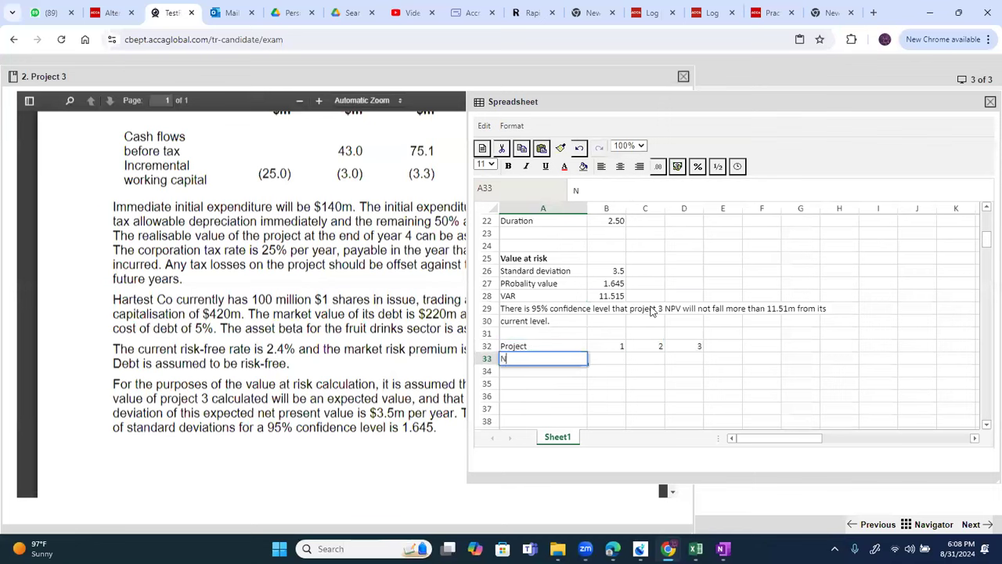
pyautogui.write('PV $m')
pyautogui.press('Return')
pyautogui.write('D')
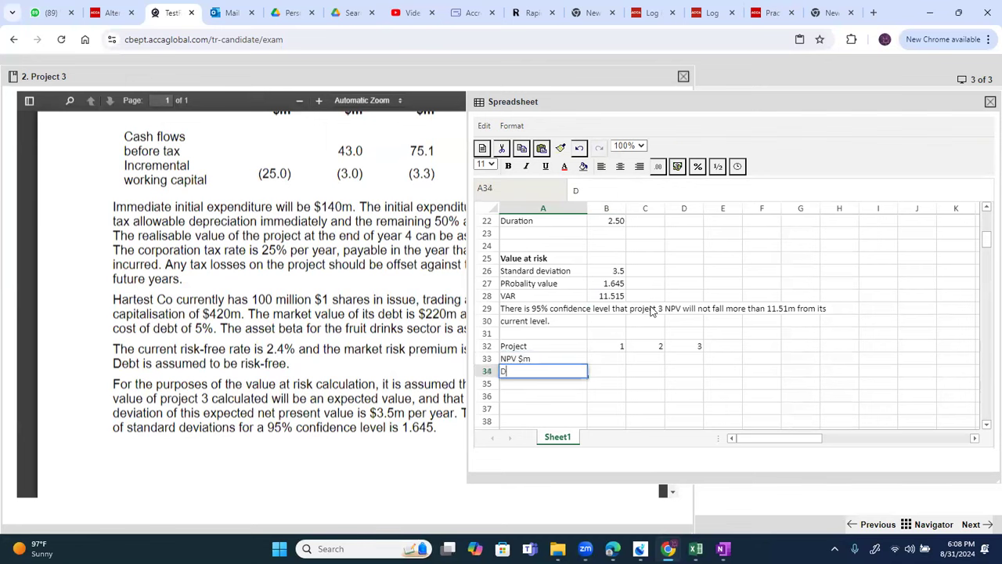
pyautogui.write('uration')
pyautogui.press('Return')
pyautogui.write('VAR')
# Step: Enter 11.51 in D35 as Project 3's VAR
pyautogui.press('Tab')
pyautogui.press('Tab')
pyautogui.press('Tab')
pyautogui.write('11.5')
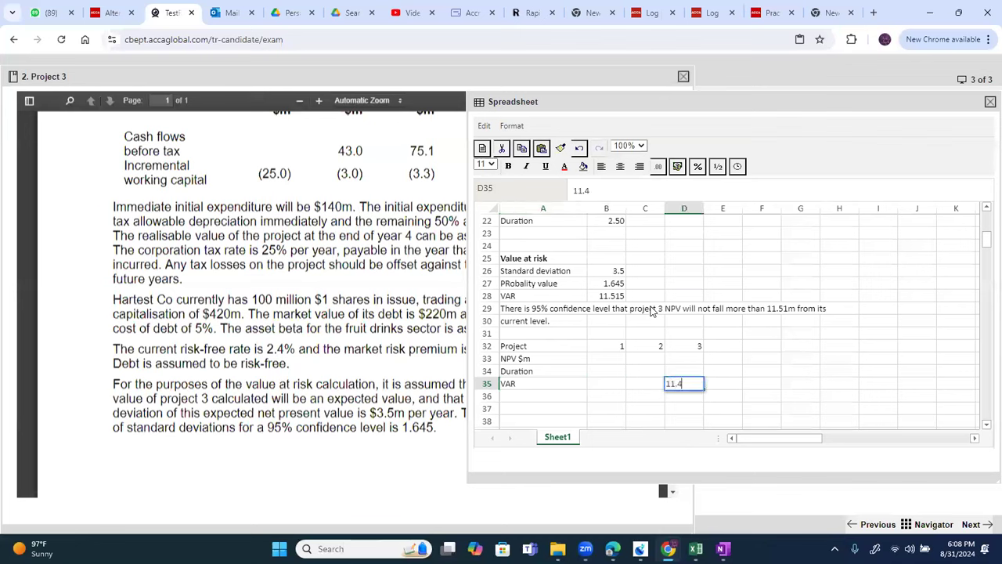
pyautogui.write('1')
# Step: Extend the summary table's VAR label in A35 to "VAR $m"
pyautogui.press('Left')
pyautogui.press('Left')
pyautogui.press('Left')
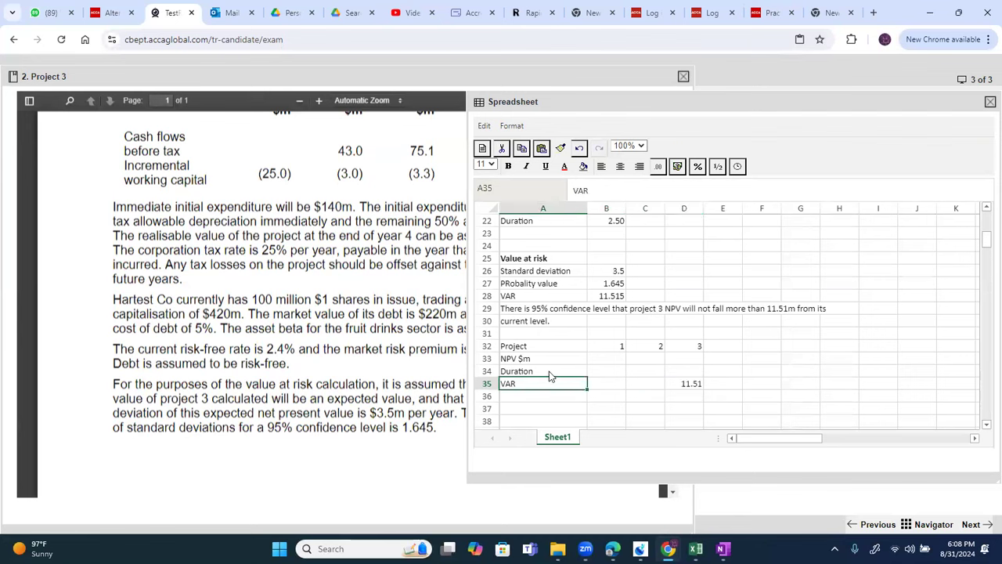
pyautogui.doubleClick(541, 387)
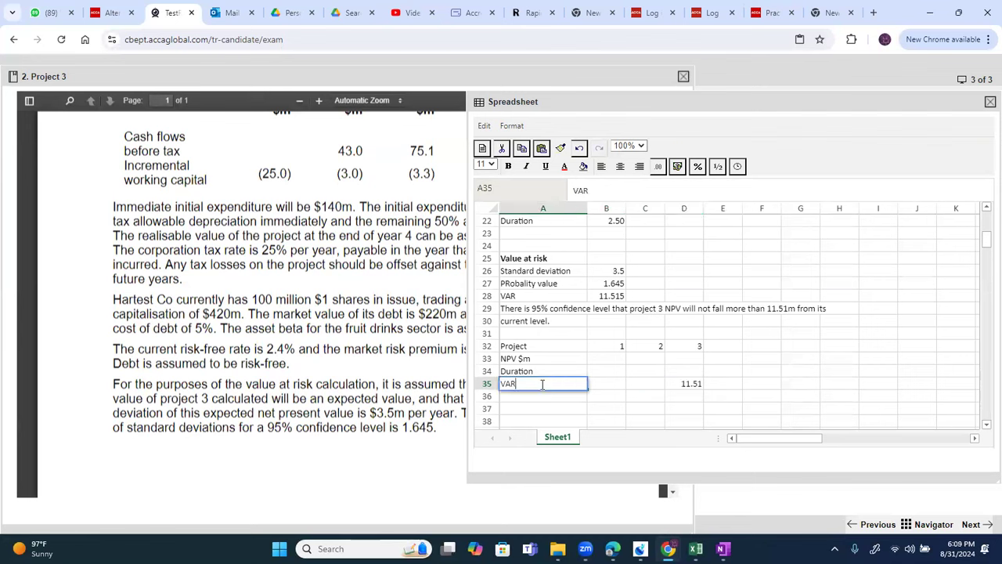
pyautogui.write('$m')
pyautogui.press('Return')
pyautogui.press('Up')
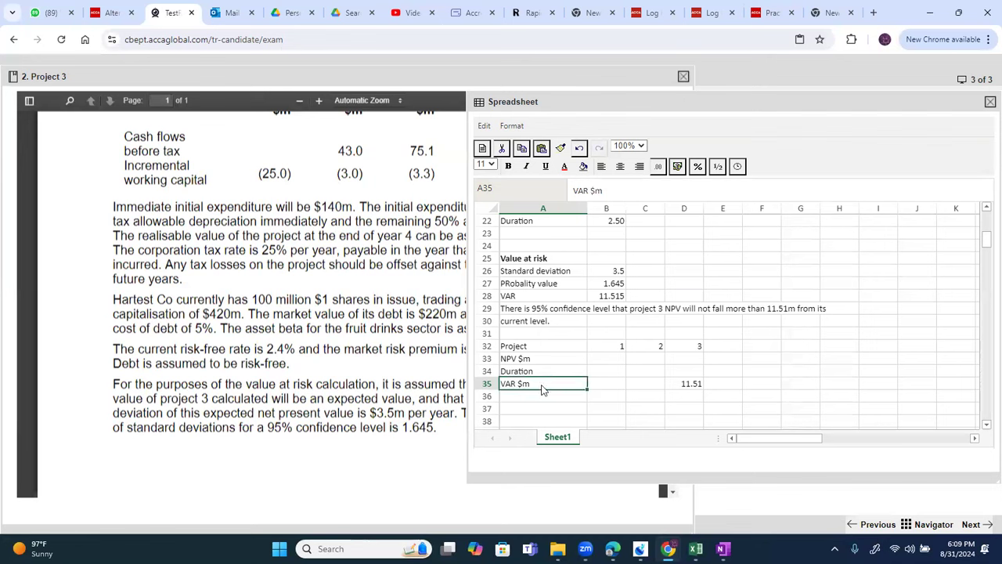
# Step: Enter 2.5 in D34 as Project 3's duration
pyautogui.press('Up')
pyautogui.press('Right')
pyautogui.press('Right')
pyautogui.press('Right')
pyautogui.write('2.5')
# Step: Look up Project 3's NPV in the calculation above and enter 20.35 in D33 of the summary table
pyautogui.press('Up')
pyautogui.press('Up')
pyautogui.press('Up')
pyautogui.press('Up')
pyautogui.press('Up')
pyautogui.press('Up')
pyautogui.press('Up')
pyautogui.press('Up')
pyautogui.press('Up')
pyautogui.press('Up')
pyautogui.press('Up')
pyautogui.press('Up')
pyautogui.press('Up')
pyautogui.press('Up')
pyautogui.press('Up')
pyautogui.press('Up')
pyautogui.press('Up')
pyautogui.press('Up')
pyautogui.press('Up')
pyautogui.press('Up')
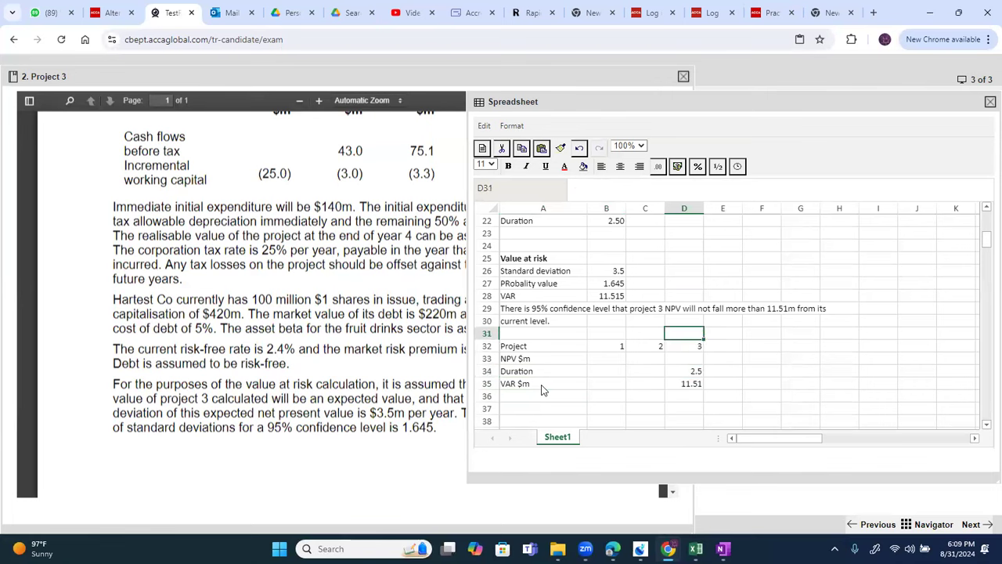
pyautogui.press('Down')
pyautogui.press('Down')
pyautogui.press('Down')
pyautogui.press('Down')
pyautogui.press('Down')
pyautogui.press('Down')
pyautogui.press('Down')
pyautogui.press('Down')
pyautogui.press('Down')
pyautogui.press('Down')
pyautogui.press('Down')
pyautogui.press('Down')
pyautogui.press('Down')
pyautogui.press('Down')
pyautogui.press('Down')
pyautogui.press('Down')
pyautogui.press('Down')
pyautogui.press('Down')
pyautogui.press('Down')
pyautogui.press('Down')
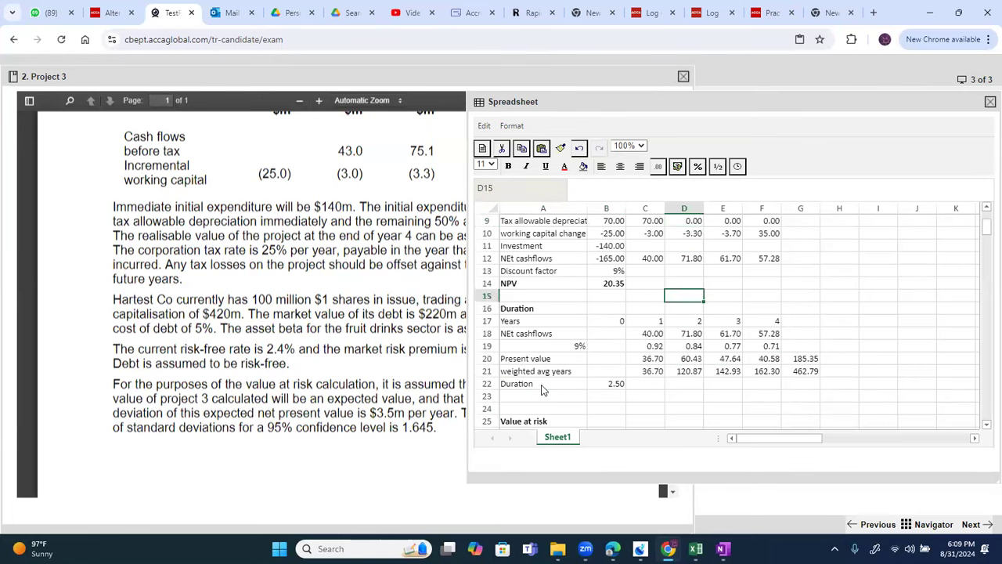
pyautogui.press('Up')
pyautogui.press('Up')
pyautogui.press('Up')
pyautogui.press('Up')
pyautogui.press('Up')
pyautogui.press('Up')
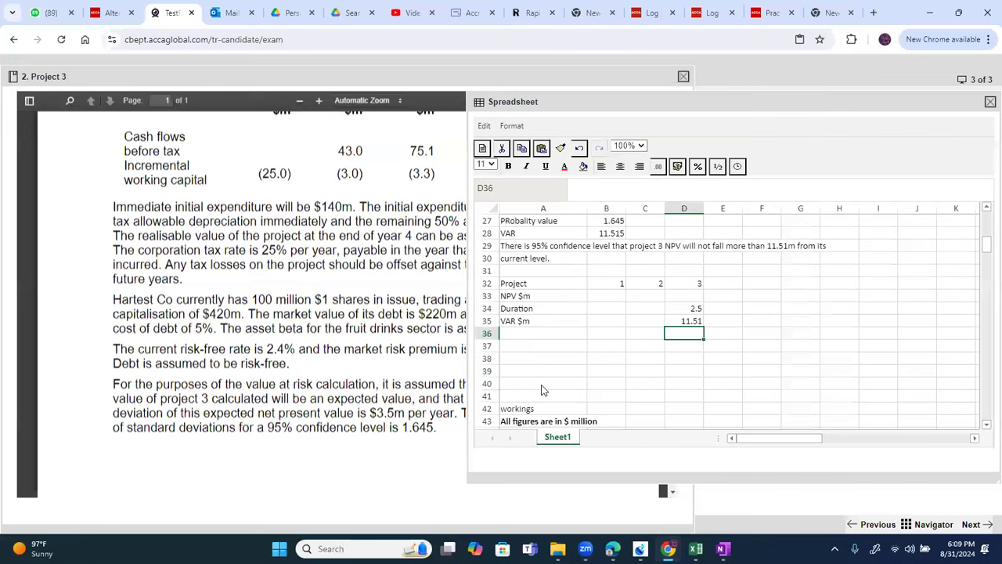
pyautogui.write('20.35')
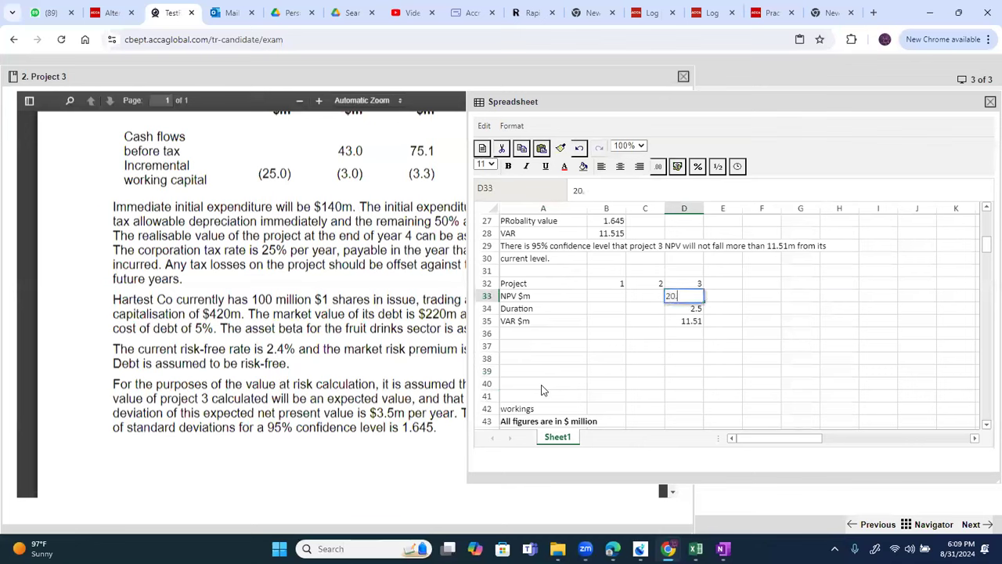
pyautogui.press('Return')
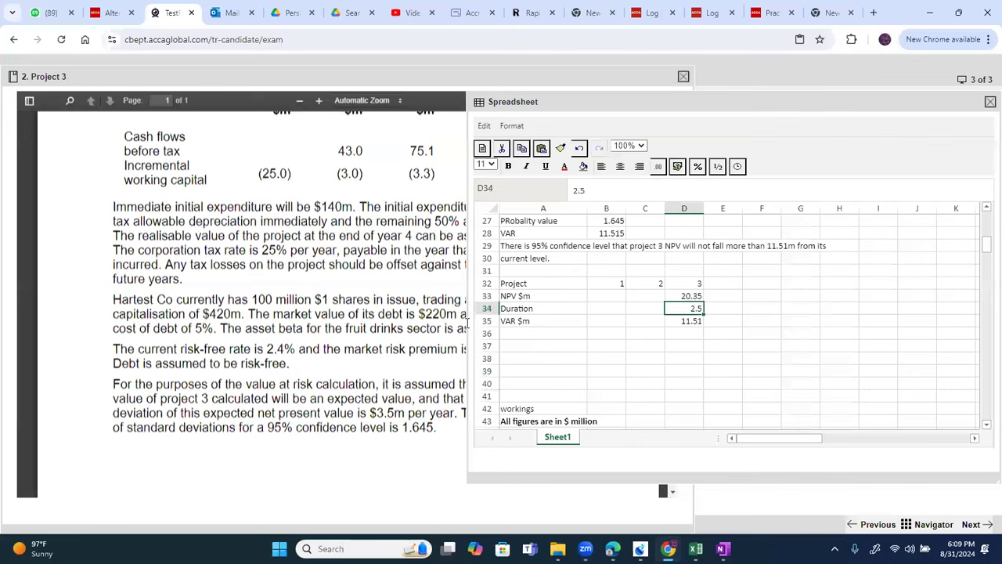
# Step: Close the Project 3 exhibit and open the Hartest Co exhibit, moving it so its project results sit beside the spreadsheet
pyautogui.click(683, 75)
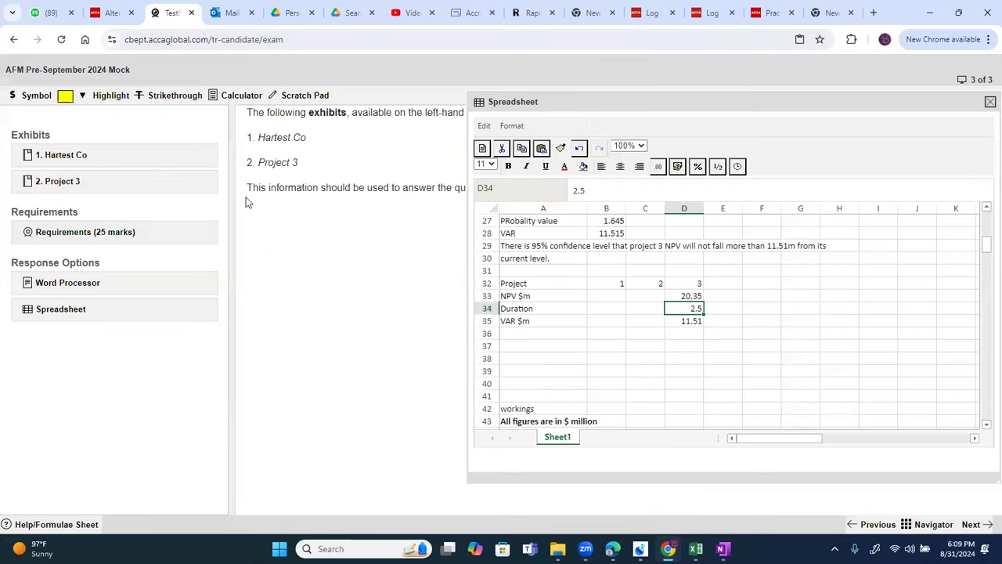
pyautogui.click(102, 162)
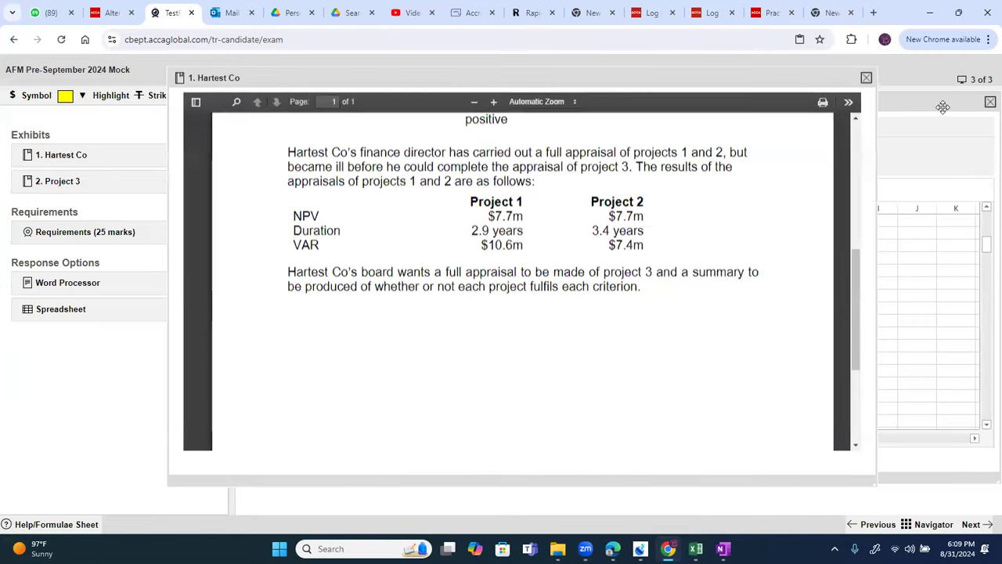
pyautogui.moveTo(721, 79); pyautogui.dragTo(431, 96)
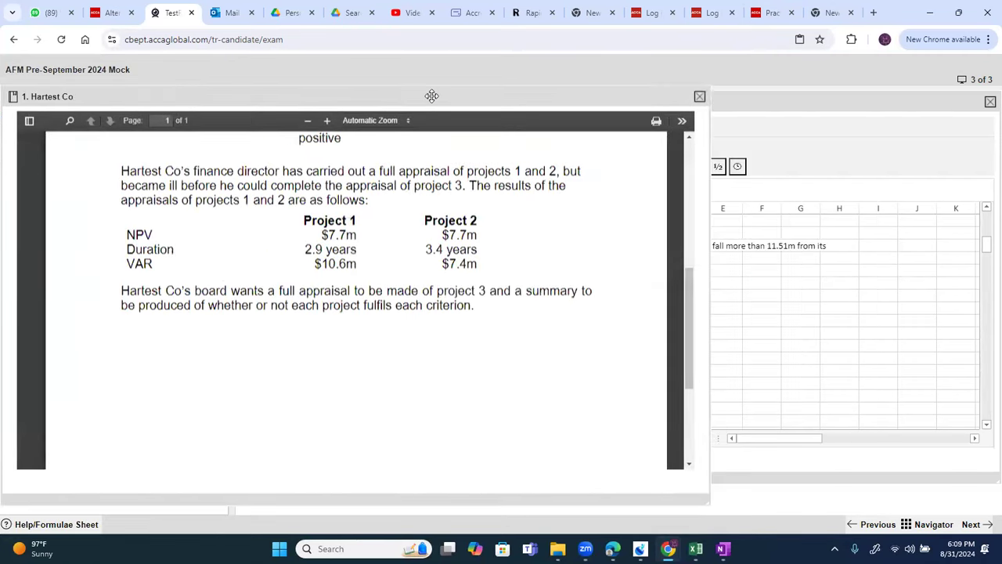
# Step: Fill in Project 1's column of the summary table with NPV 7.7, duration 2.9 and VAR 10.6 in B33:B35
pyautogui.click(788, 101)
pyautogui.click(610, 301)
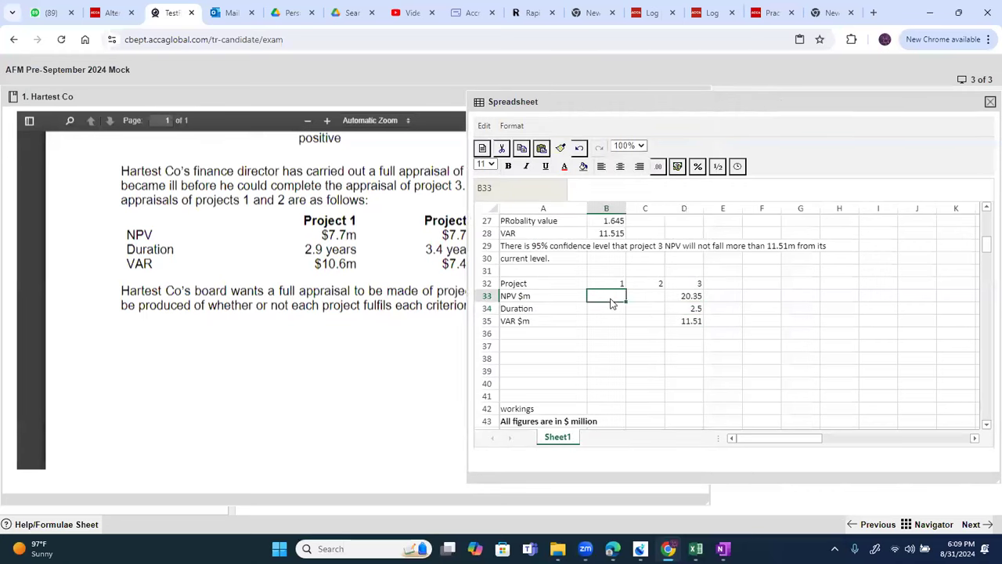
pyautogui.write('7.7')
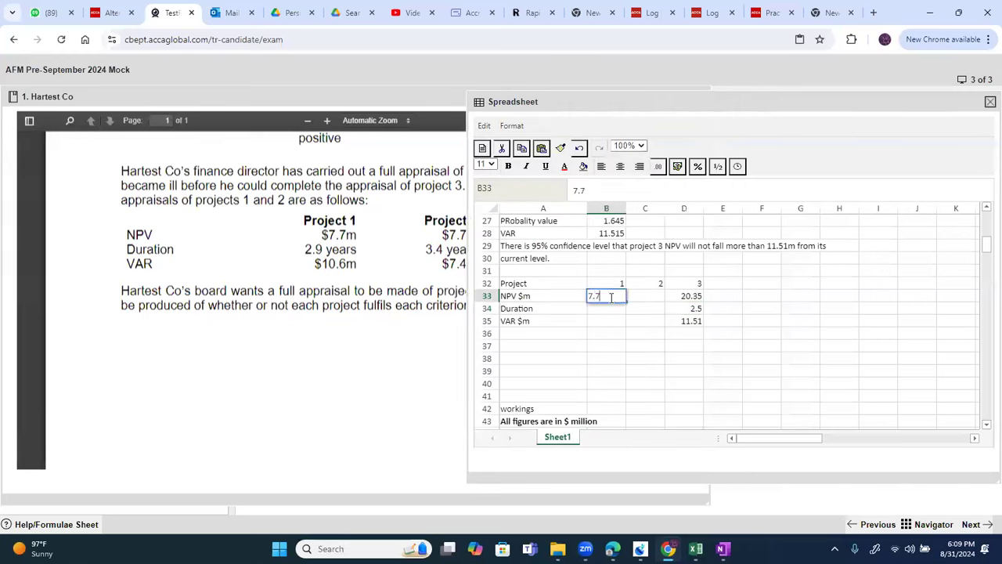
pyautogui.press('Return')
pyautogui.write('2.9')
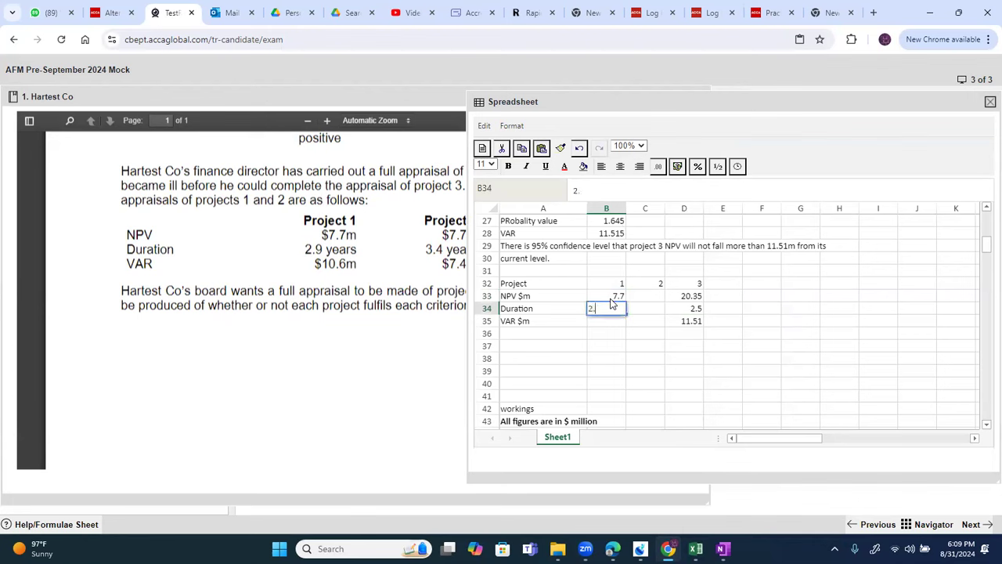
pyautogui.press('Return')
pyautogui.write('10.6')
pyautogui.press('Return')
# Step: Fill in Project 2's column of the summary table with NPV 7.7, duration 3.4 and VAR 7.4 in C33:C35
pyautogui.press('Up')
pyautogui.press('Up')
pyautogui.press('Up')
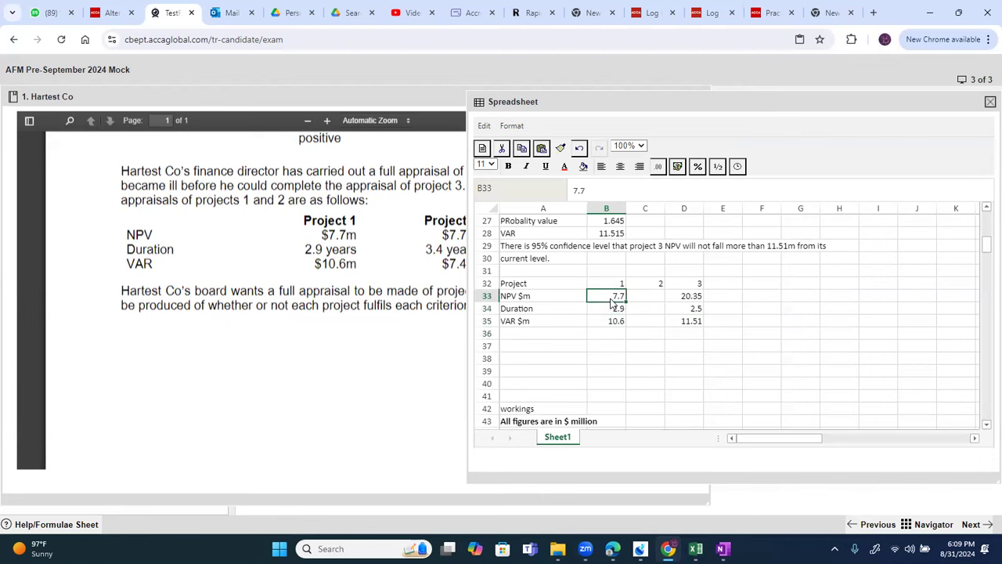
pyautogui.press('Right')
pyautogui.write('7.')
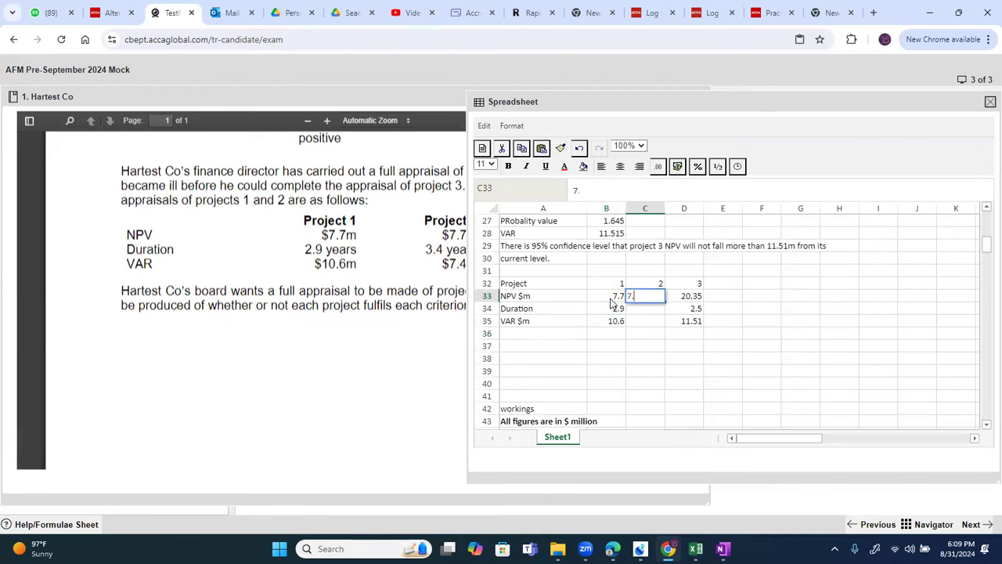
pyautogui.write('7')
pyautogui.press('Return')
pyautogui.write('3.4')
pyautogui.press('Return')
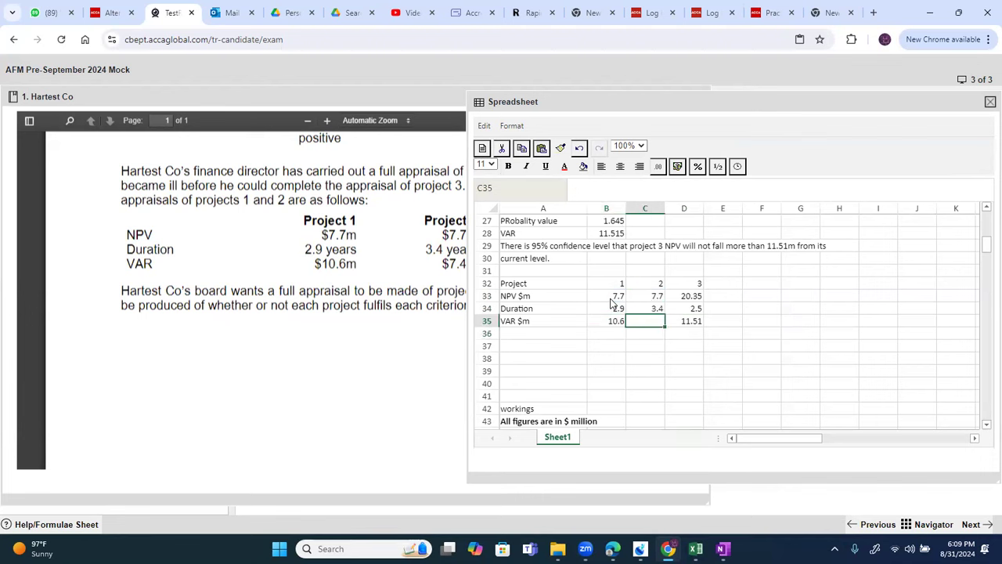
pyautogui.write('7.4')
pyautogui.press('Return')
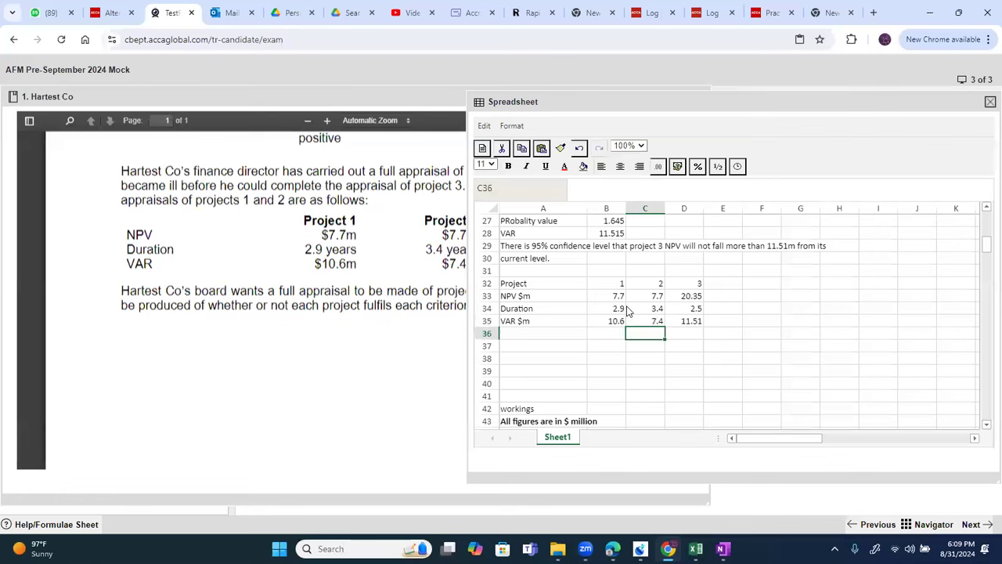
# Step: Compare Project 1's NPV with its VAR in the summary table
pyautogui.click(620, 286)
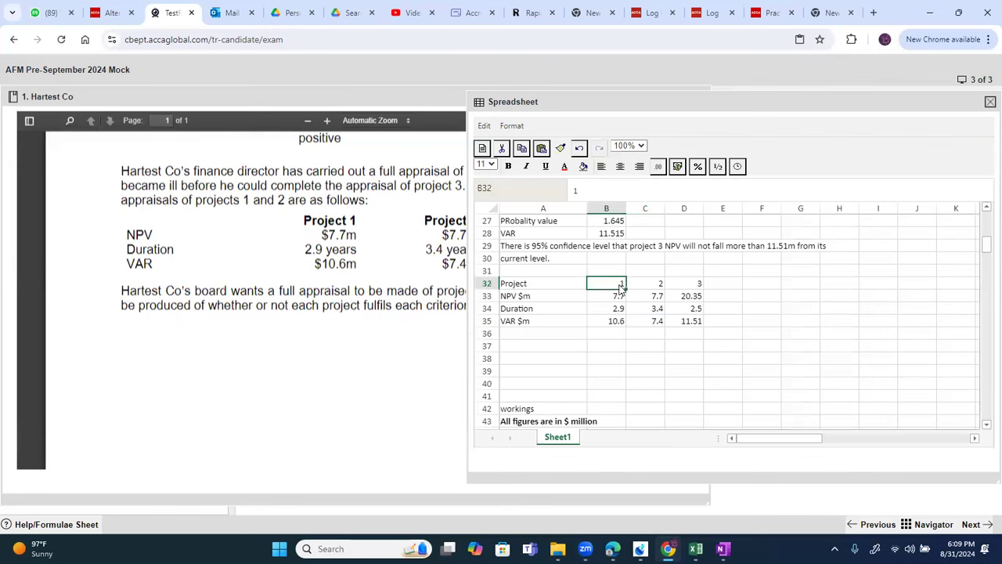
pyautogui.click(615, 298)
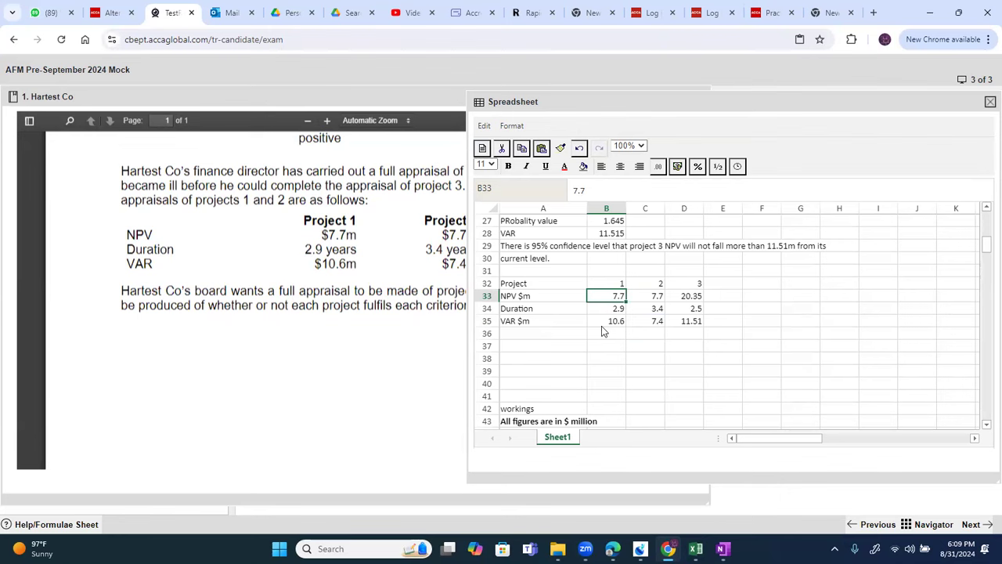
pyautogui.click(616, 322)
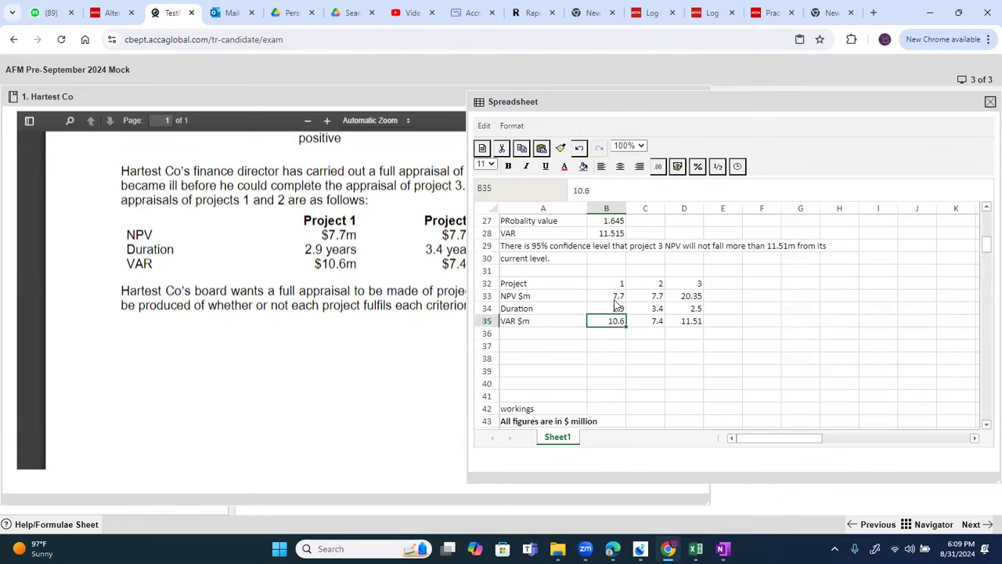
pyautogui.click(615, 298)
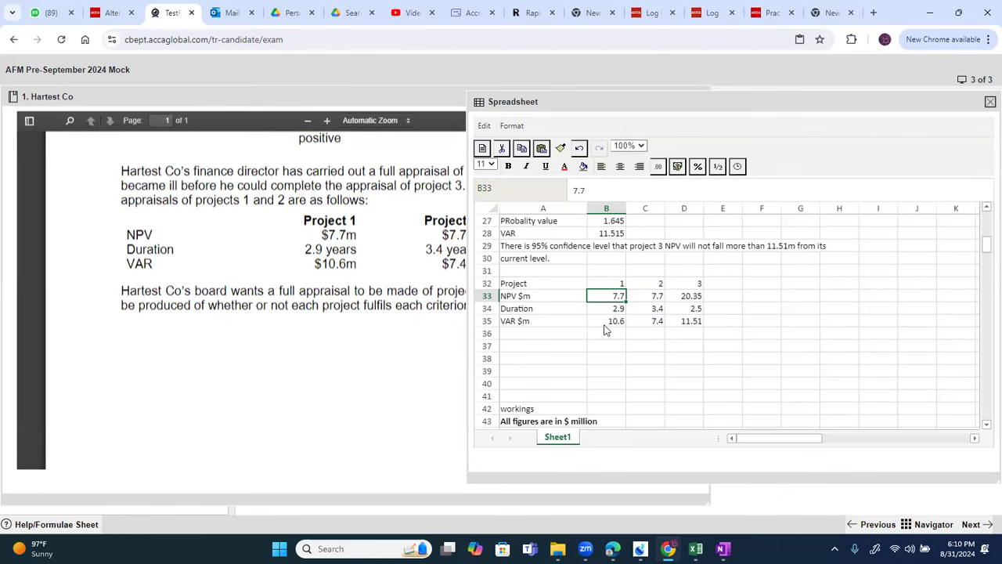
# Step: Calculate Project 1's NPV less its VAR in B36 with =B33-B35, and clear the cell again
pyautogui.click(607, 321)
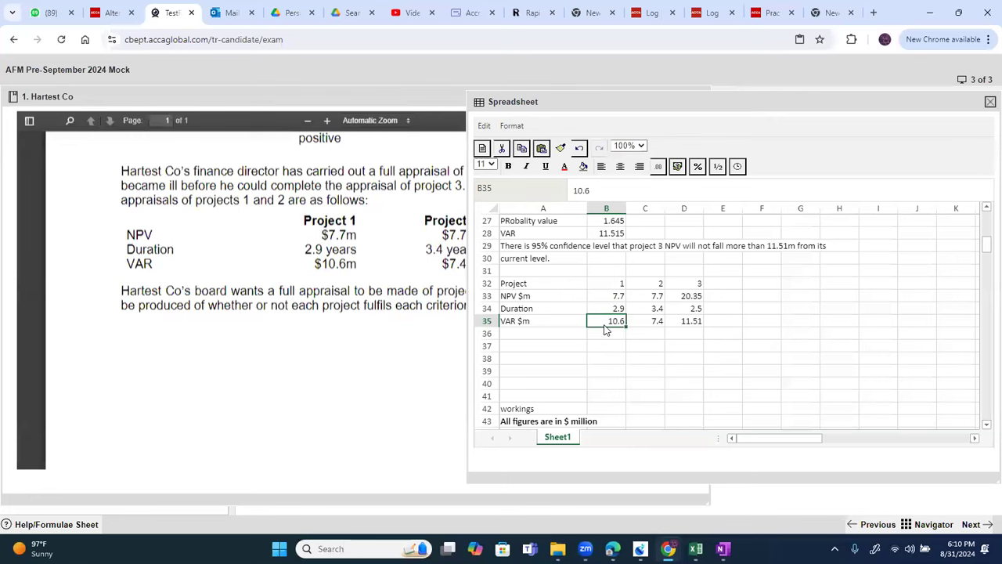
pyautogui.press('Return')
pyautogui.write('=')
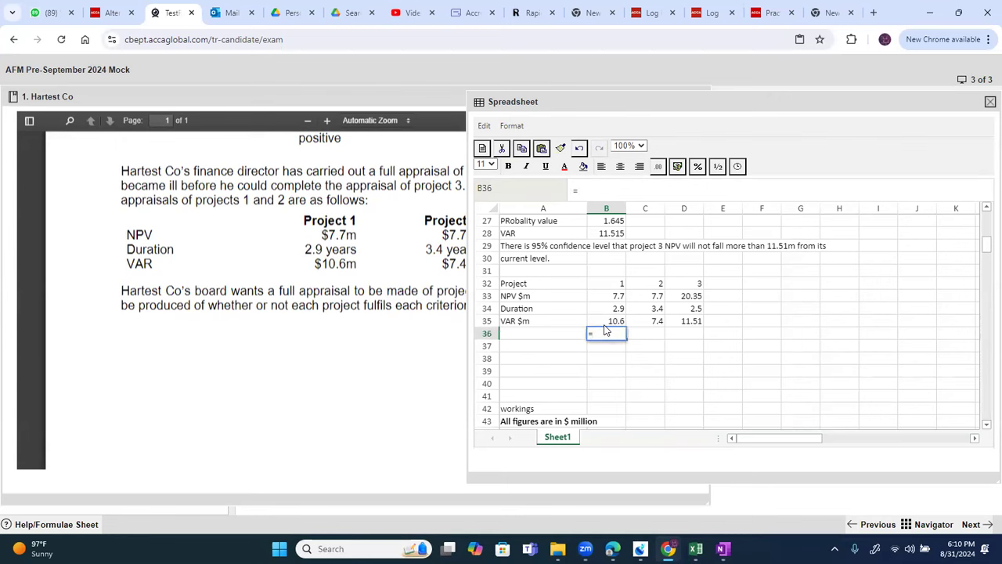
pyautogui.press('Up')
pyautogui.press('Up')
pyautogui.press('Up')
pyautogui.write('-')
pyautogui.press('Up')
pyautogui.press('Return')
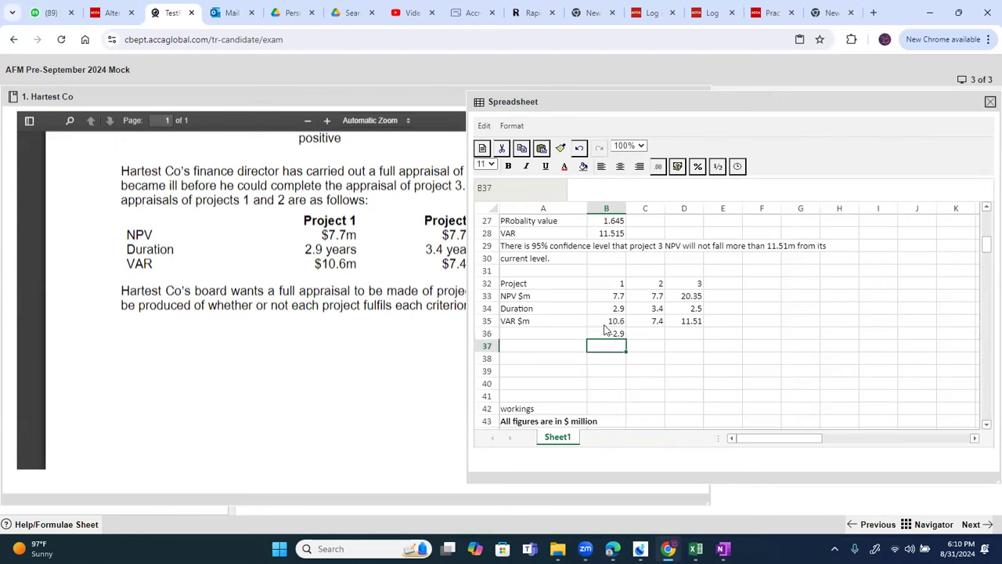
pyautogui.click(613, 335)
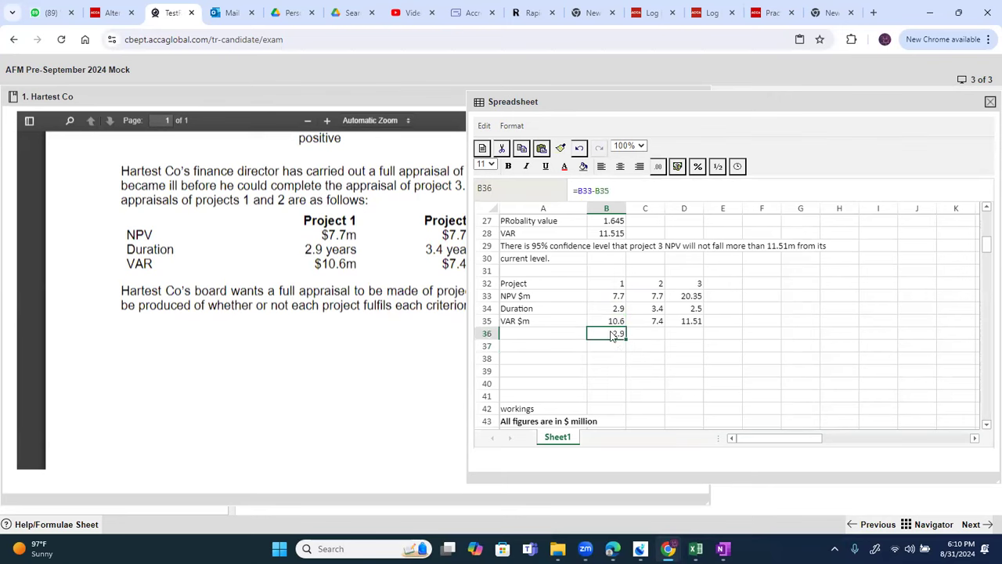
pyautogui.press('Delete')
# Step: Compare NPV with VAR for Projects 2 and 3 in the summary table, and check Project 3's duration
pyautogui.click(647, 336)
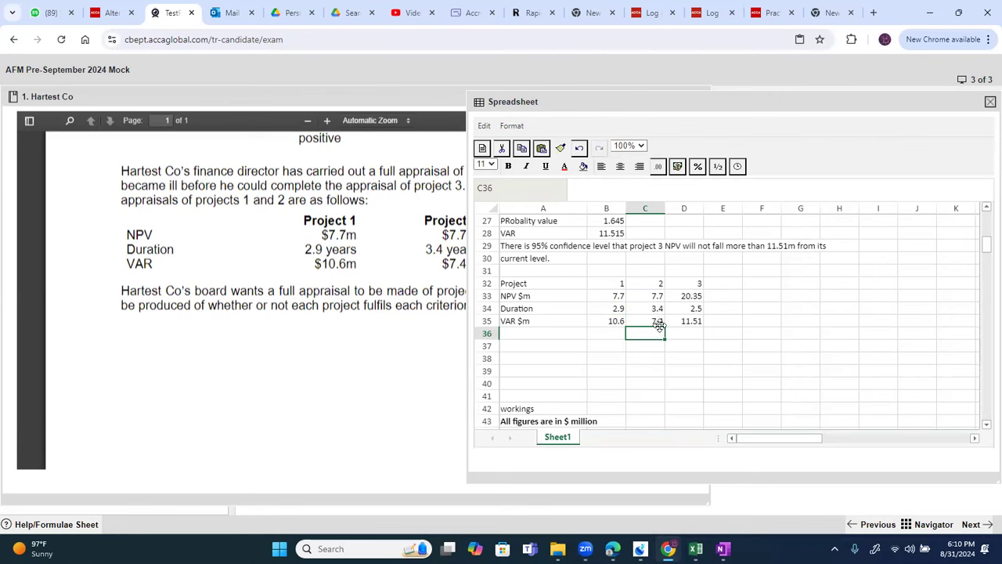
pyautogui.click(701, 301)
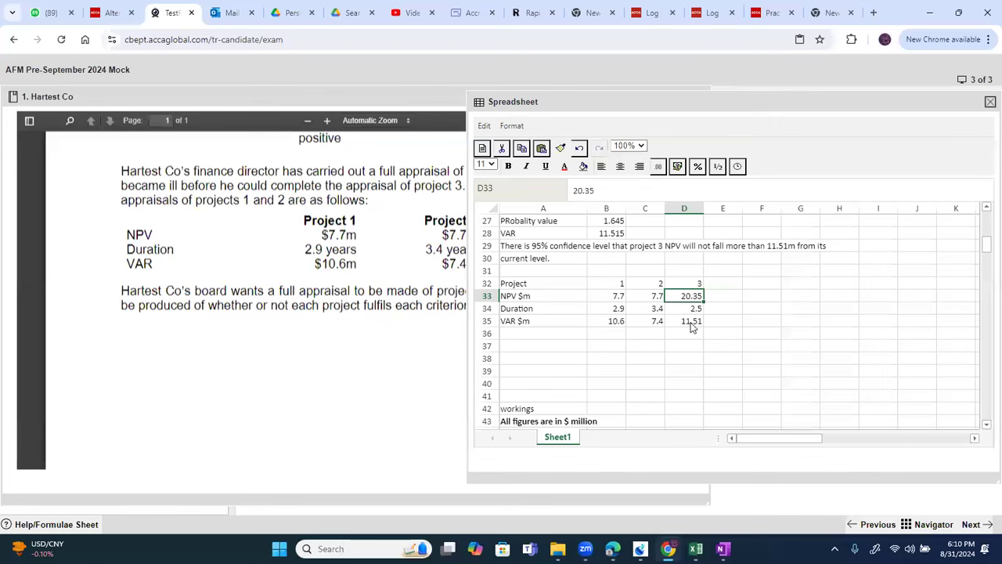
pyautogui.click(615, 336)
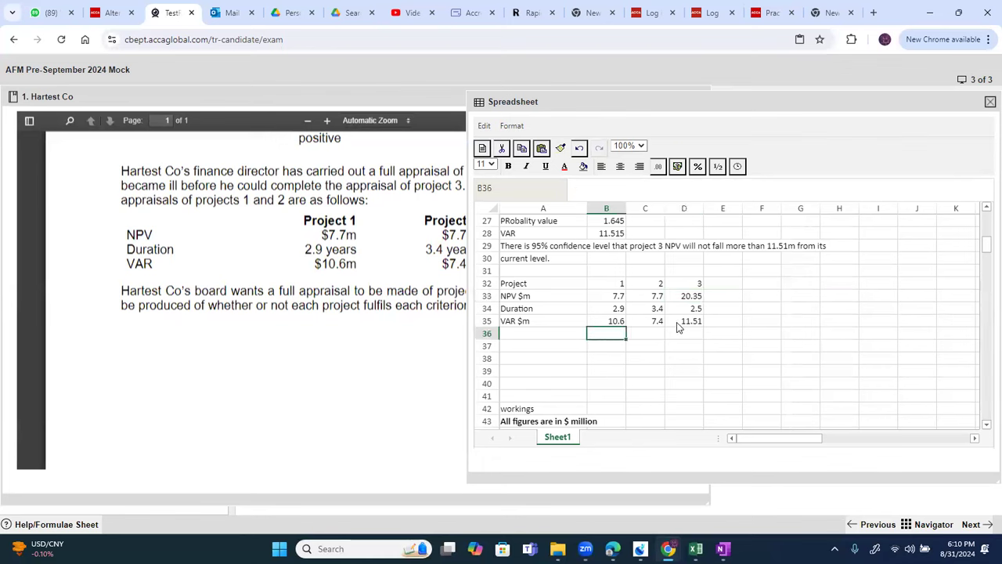
pyautogui.click(690, 325)
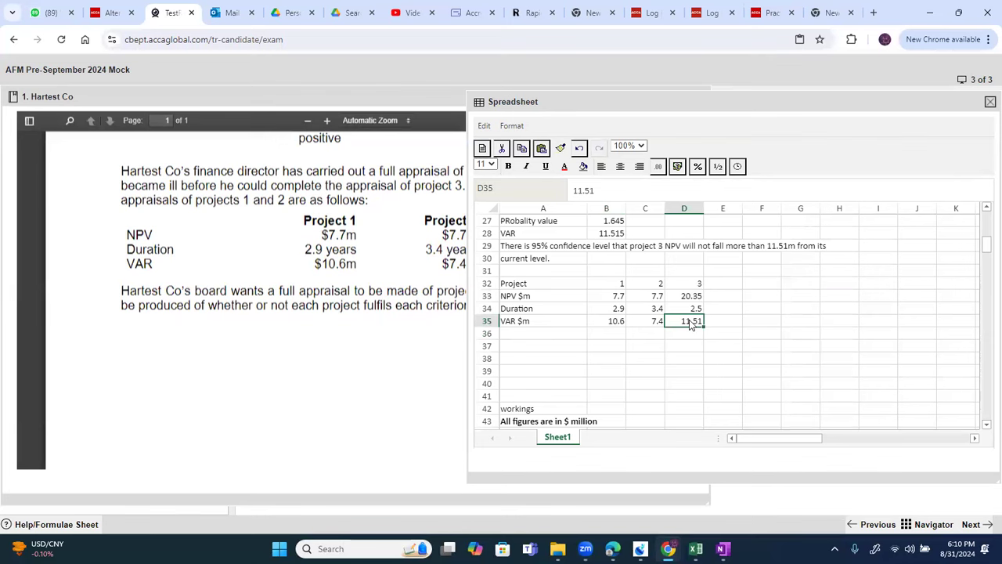
pyautogui.click(693, 296)
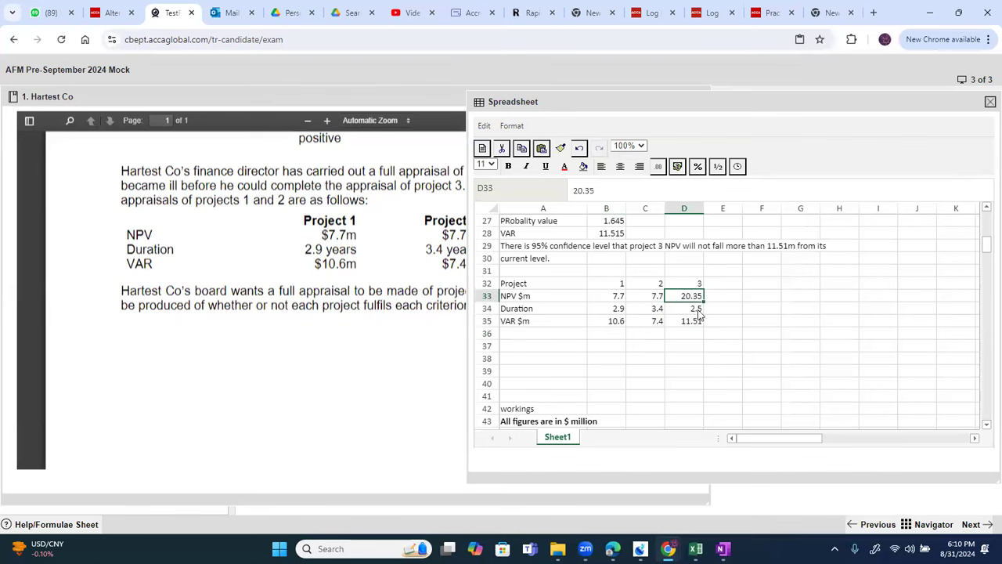
pyautogui.click(699, 312)
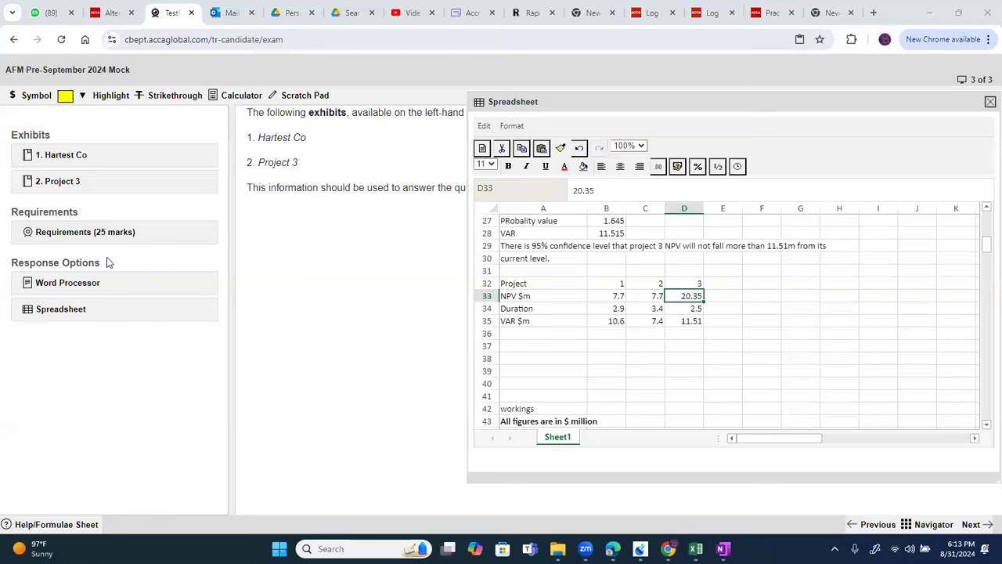
# Step: Reread the question requirements for parts (a) and (b), and return to the spreadsheet
pyautogui.click(82, 232)
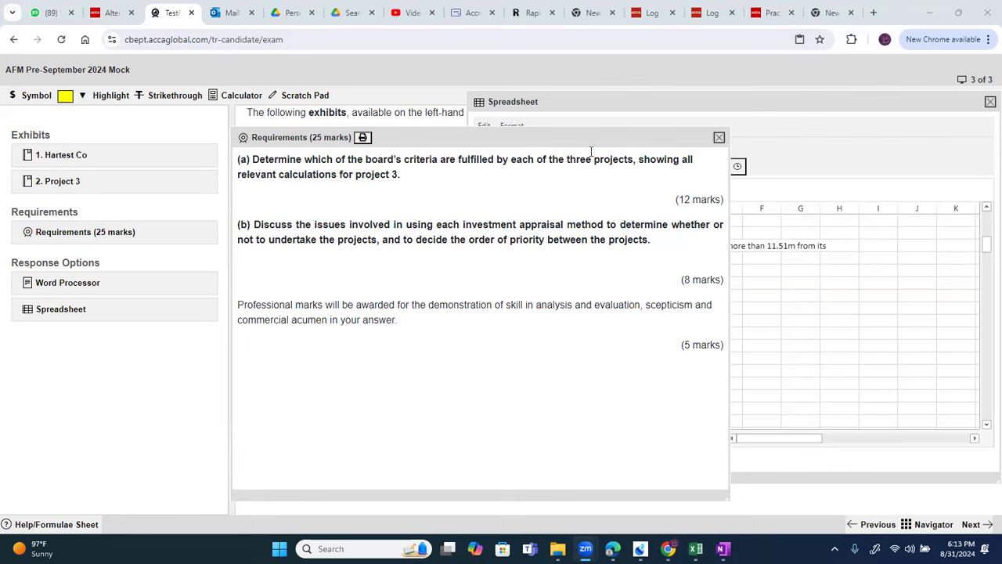
pyautogui.click(623, 111)
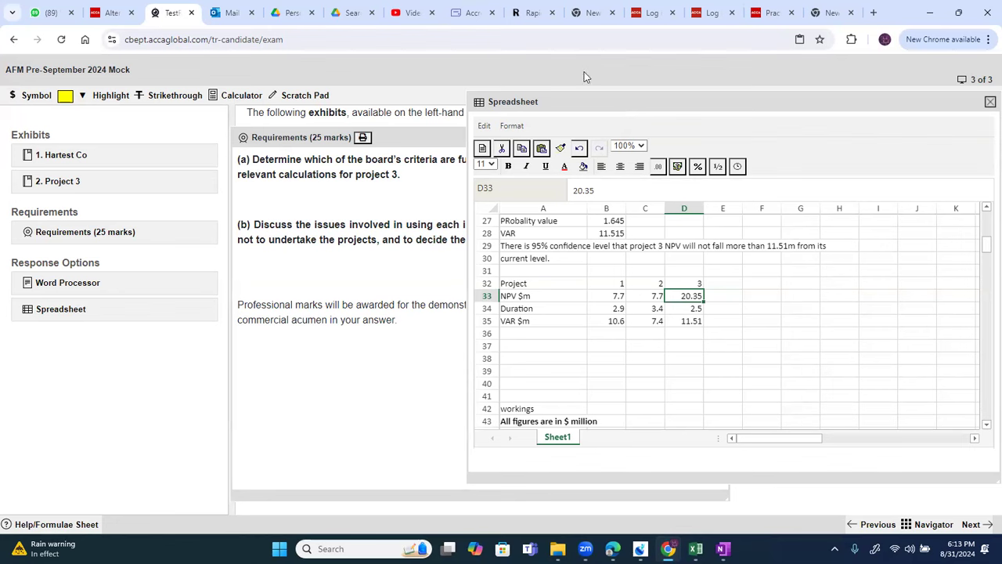
pyautogui.click(211, 231)
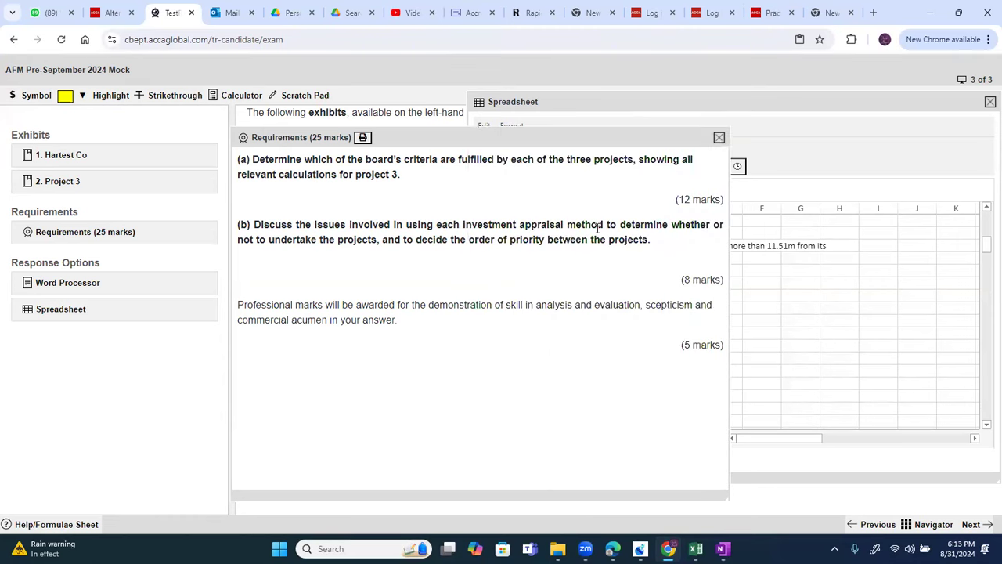
pyautogui.click(858, 106)
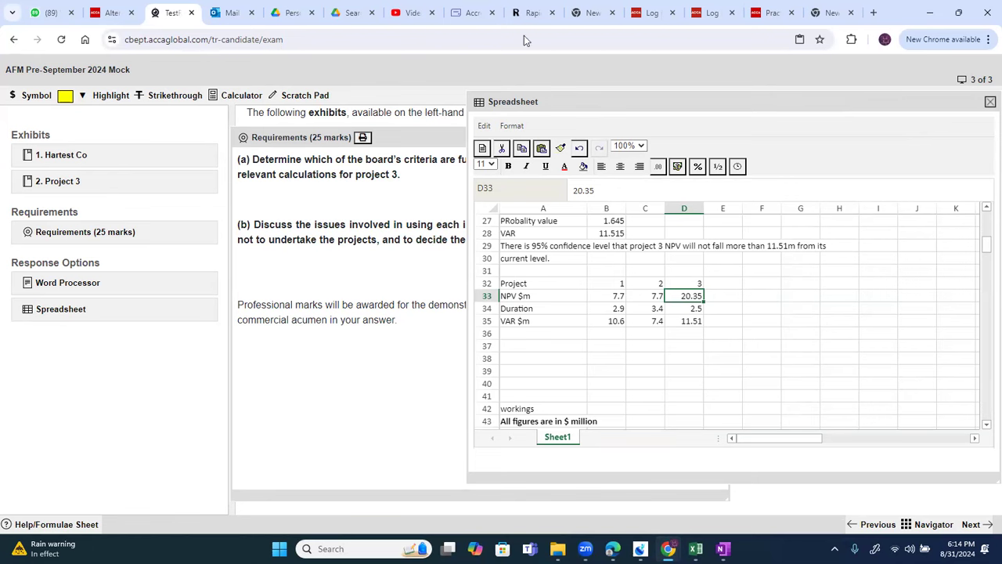
# Step: Open the Project 3 exhibit and review its assumptions, selecting the statement on the fruit drinks sector's asset beta
pyautogui.click(86, 181)
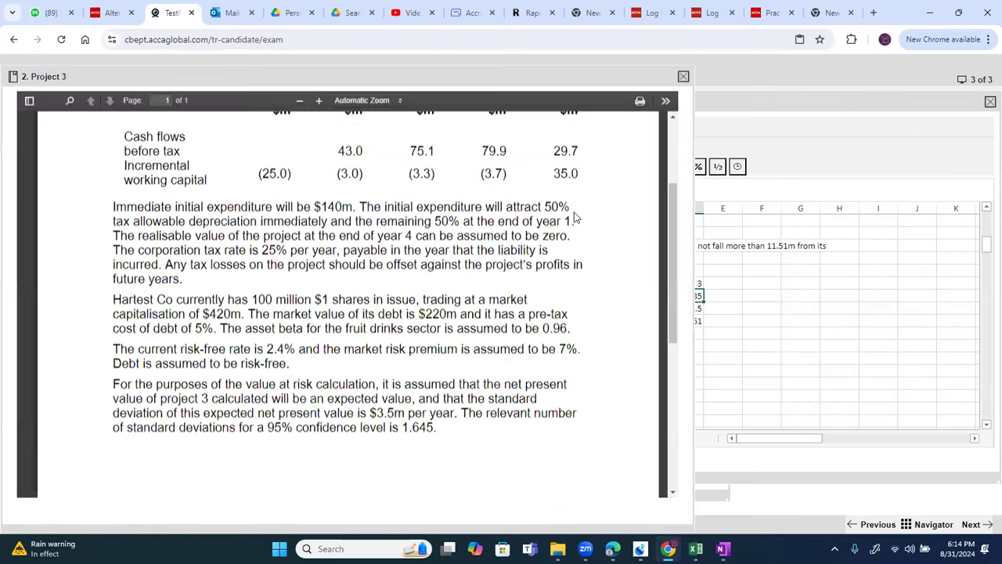
pyautogui.moveTo(669, 252); pyautogui.dragTo(674, 217)
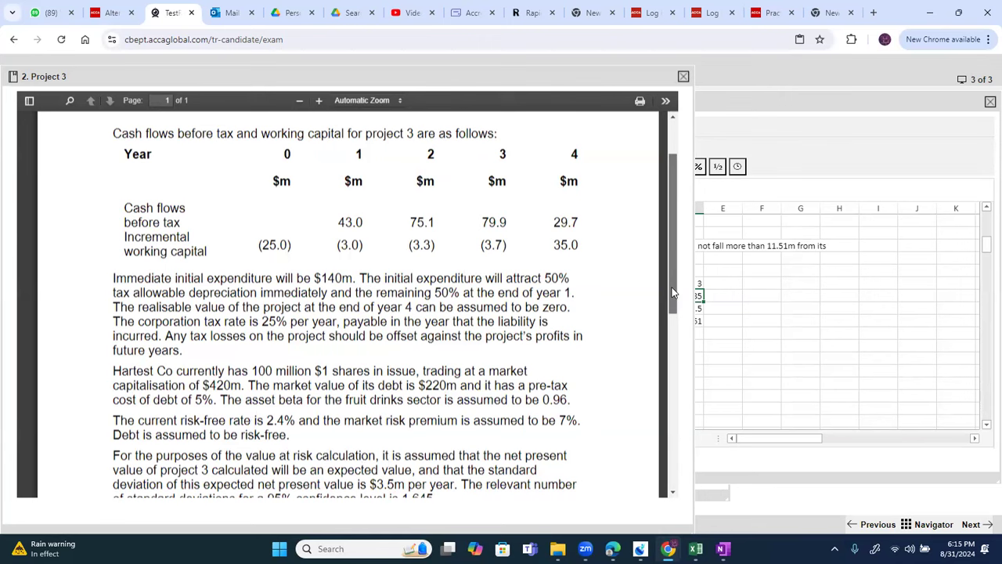
pyautogui.scroll(-2, 673, 292)
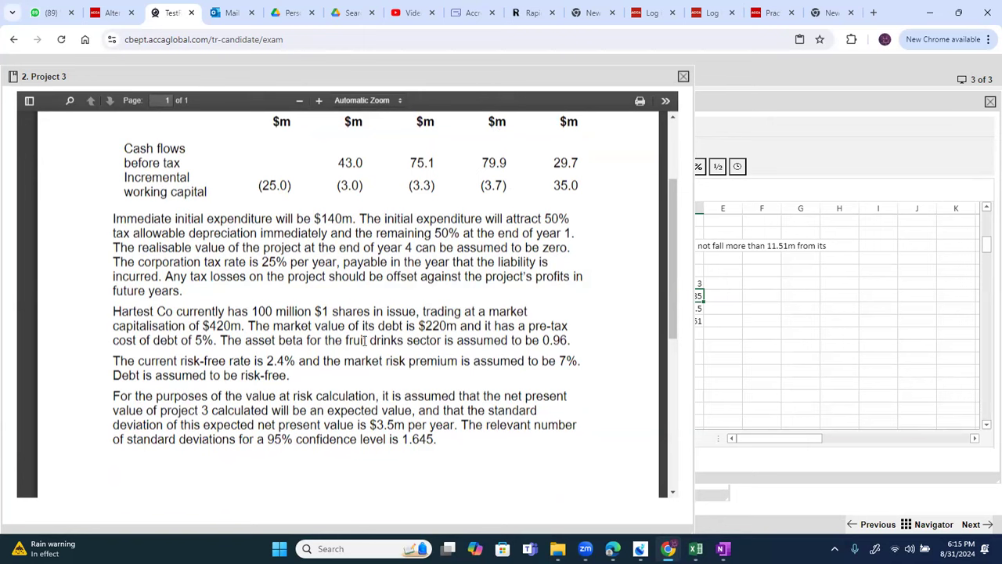
pyautogui.moveTo(365, 340); pyautogui.dragTo(566, 340)
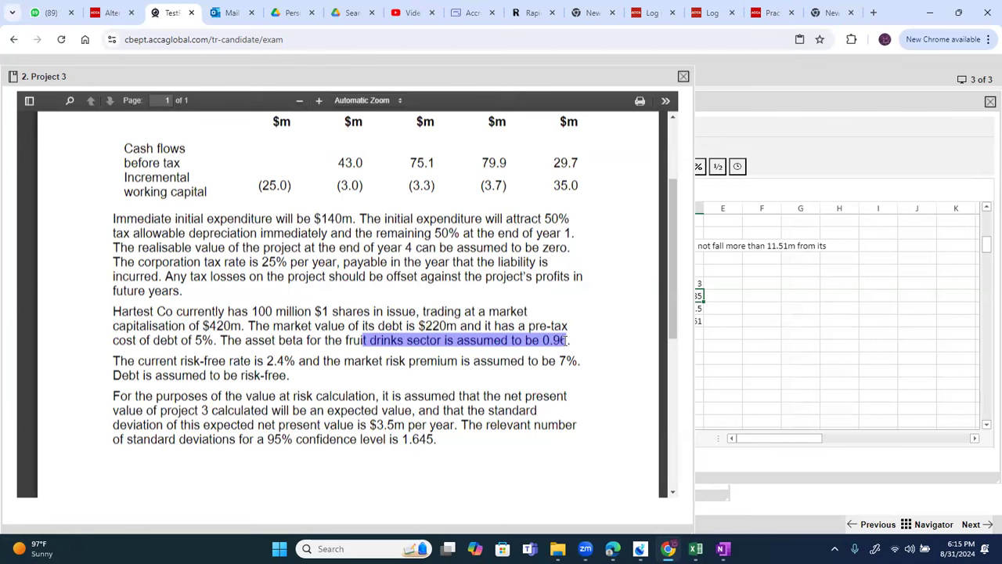
pyautogui.moveTo(246, 340); pyautogui.dragTo(569, 339)
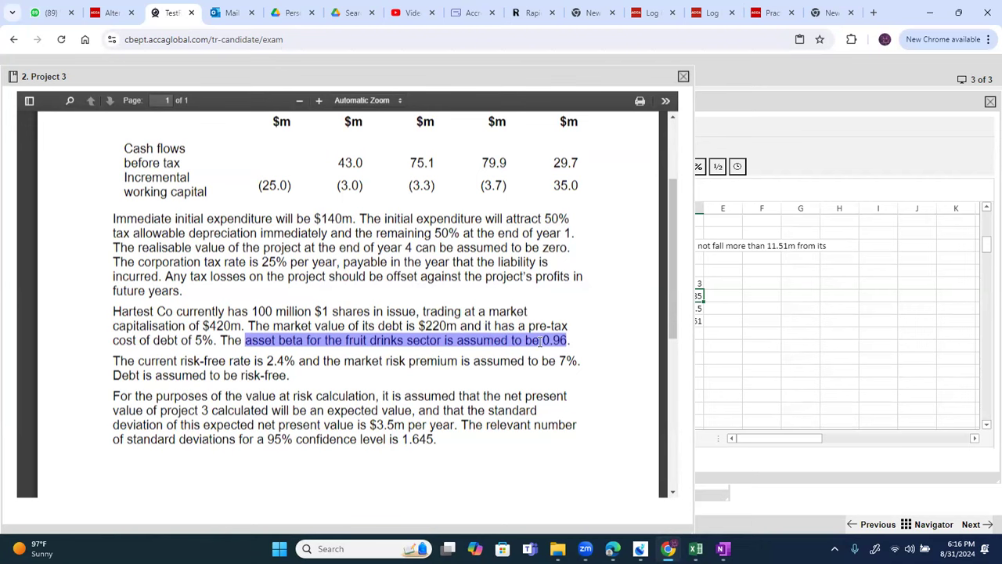
pyautogui.moveTo(675, 287); pyautogui.dragTo(693, 448)
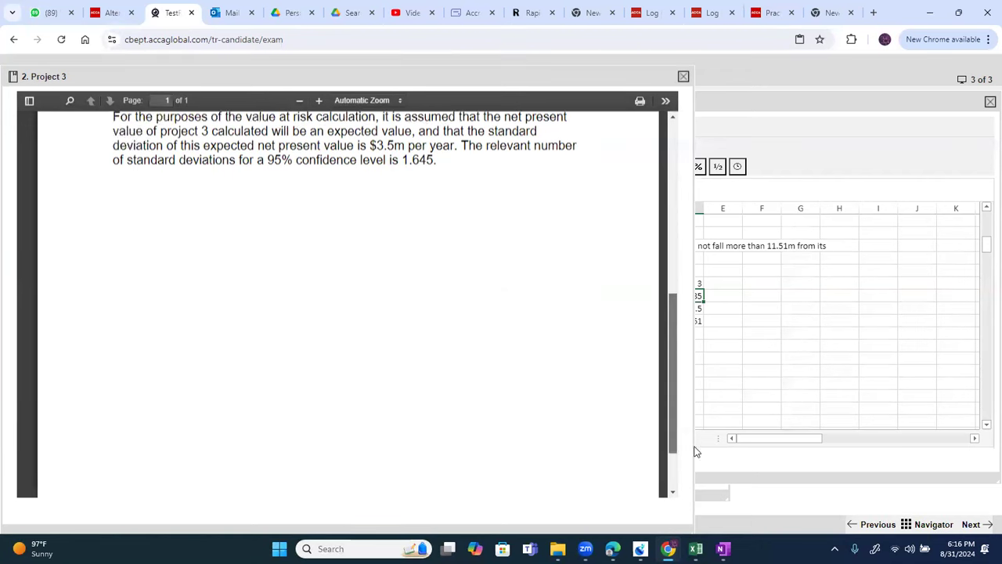
pyautogui.scroll(3, 702, 317)
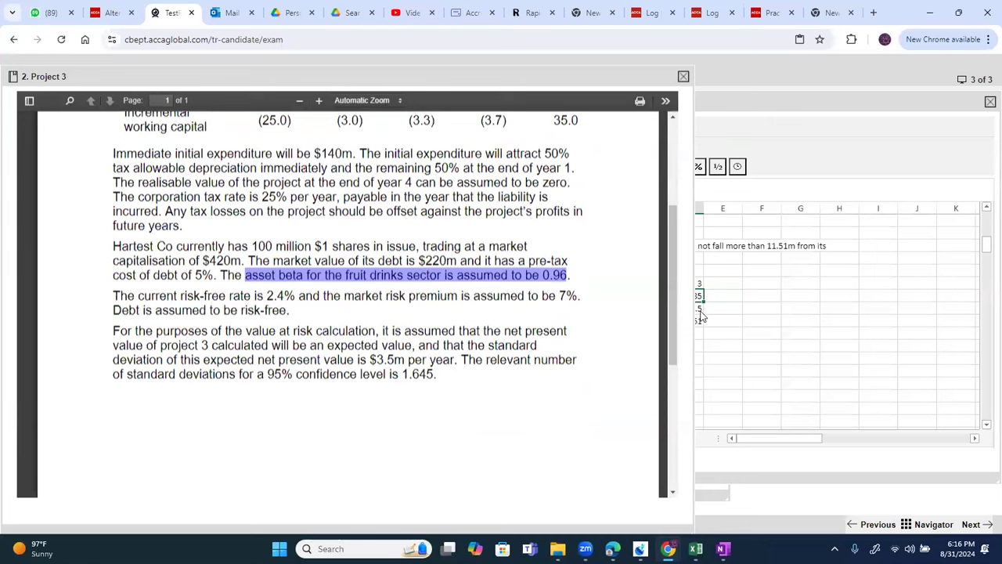
# Step: Return to the spreadsheet and compare the three projects' durations and Project 2's VAR in the summary table
pyautogui.click(759, 107)
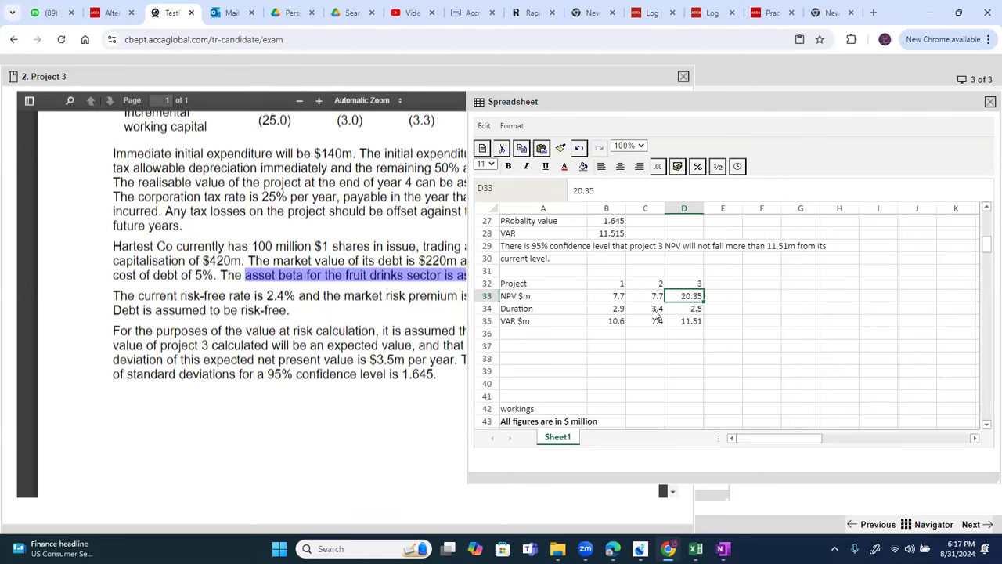
pyautogui.click(623, 312)
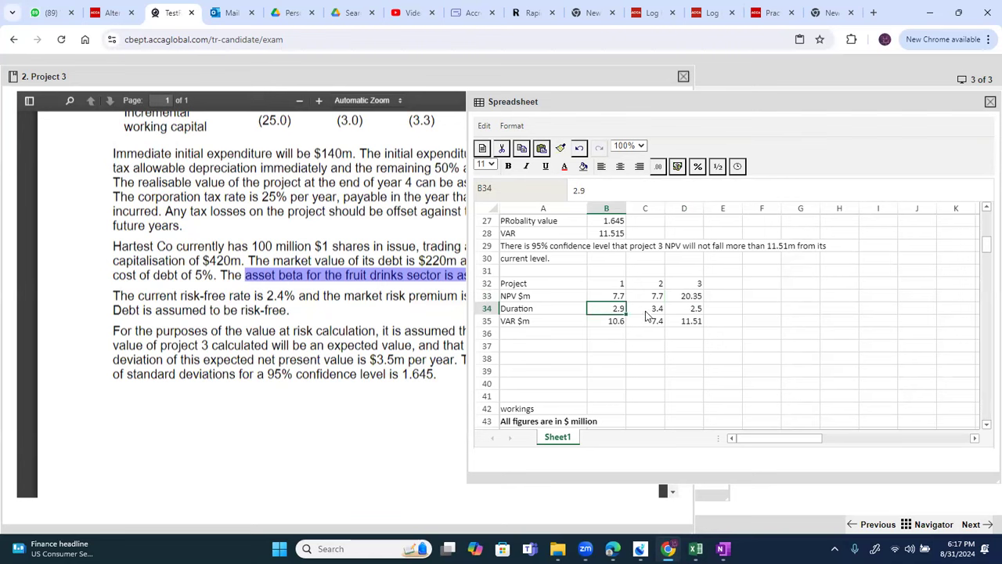
pyautogui.click(647, 315)
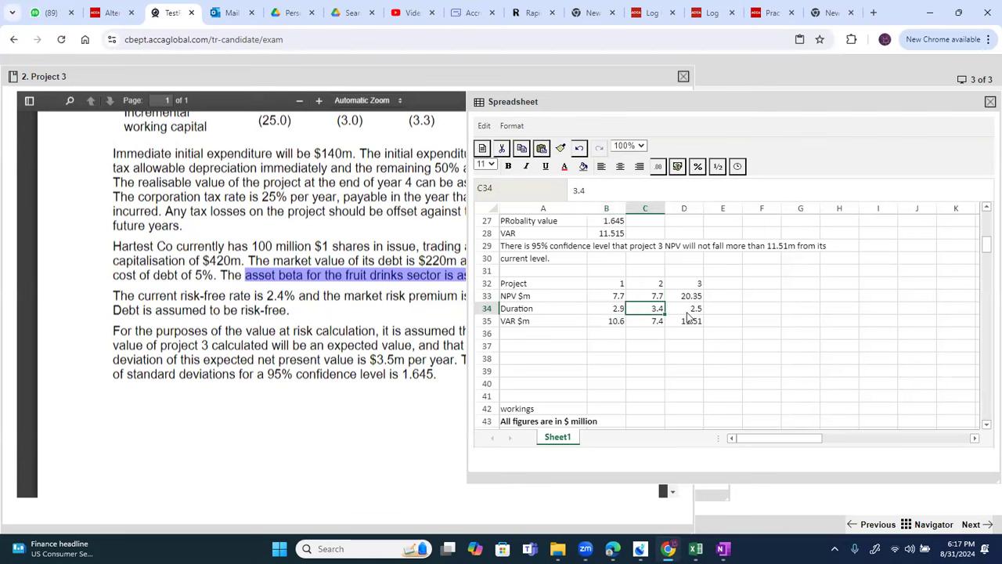
pyautogui.click(689, 313)
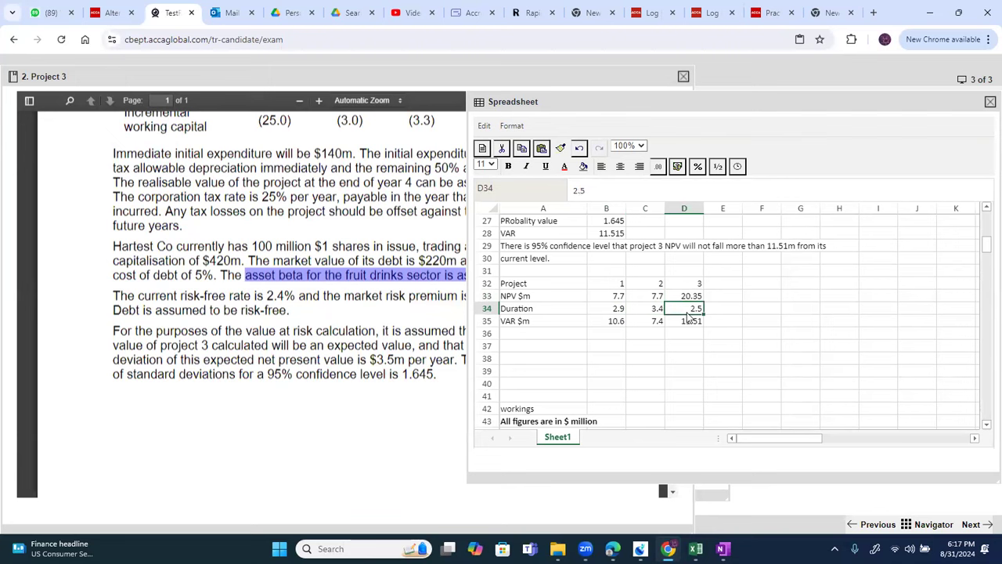
pyautogui.click(659, 311)
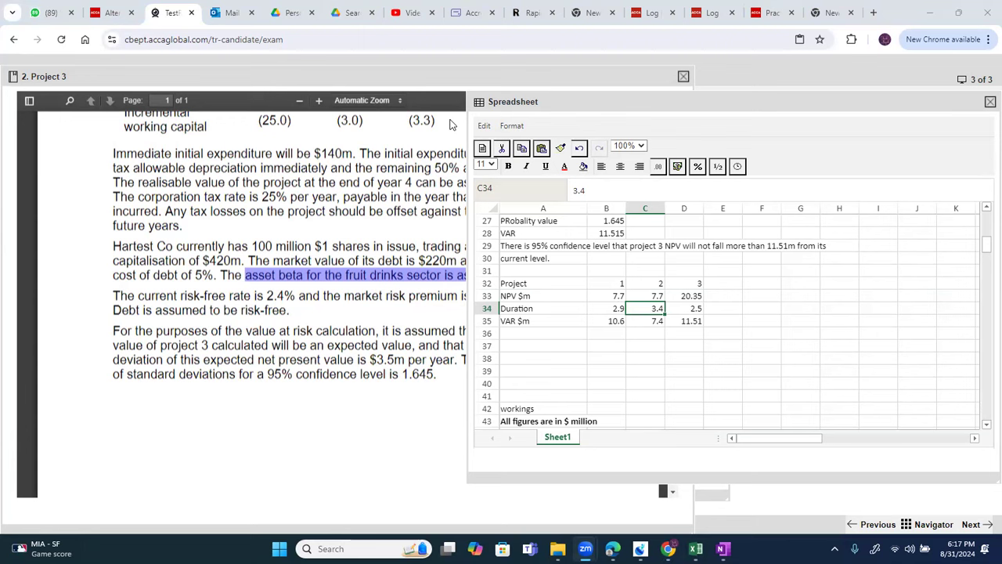
pyautogui.click(652, 323)
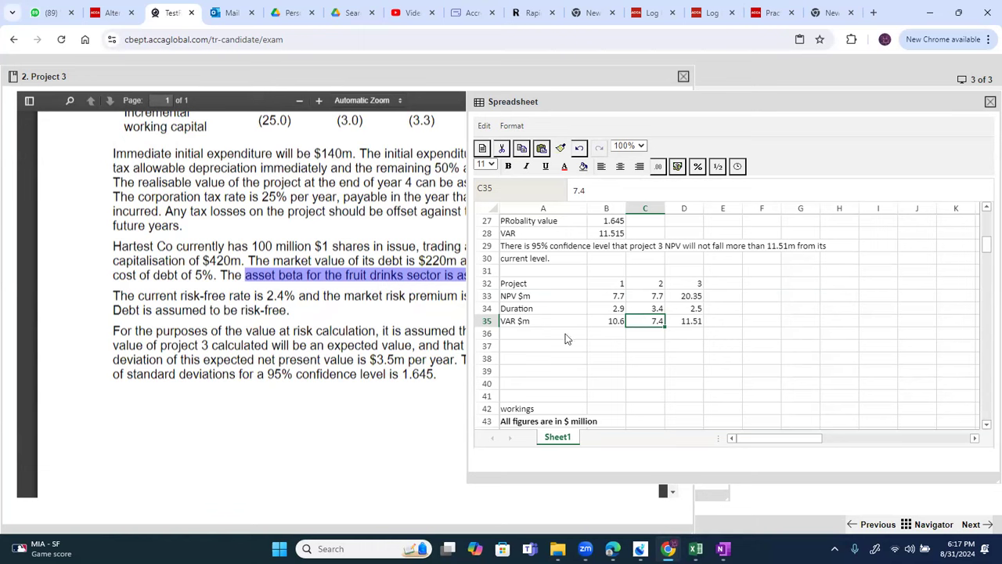
pyautogui.click(658, 284)
pyautogui.click(656, 321)
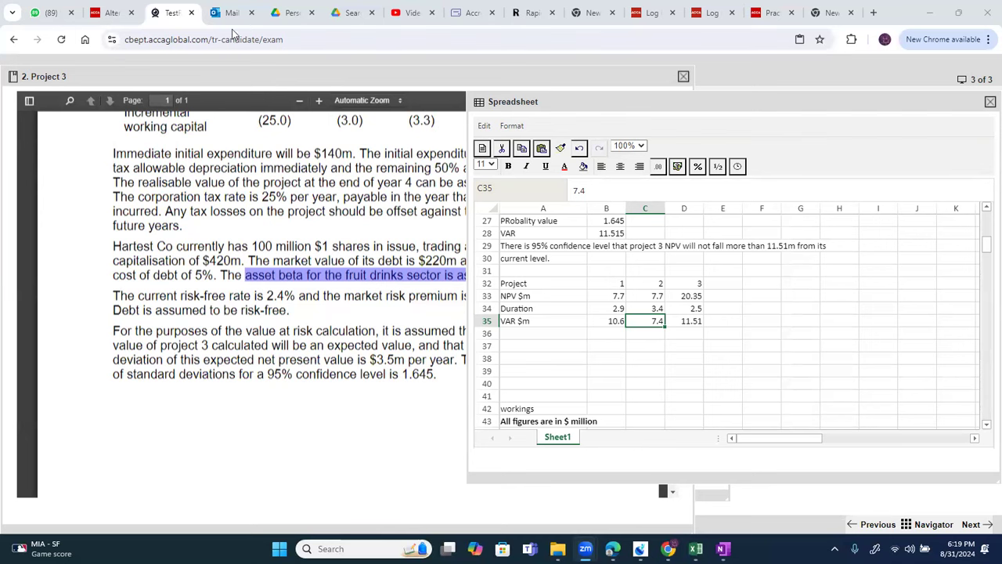
# Step: Close the Project 3 exhibit and reread the Hartest Co exhibit, selecting the statement that any or all projects could be chosen
pyautogui.click(440, 125)
pyautogui.moveTo(669, 278); pyautogui.dragTo(662, 180)
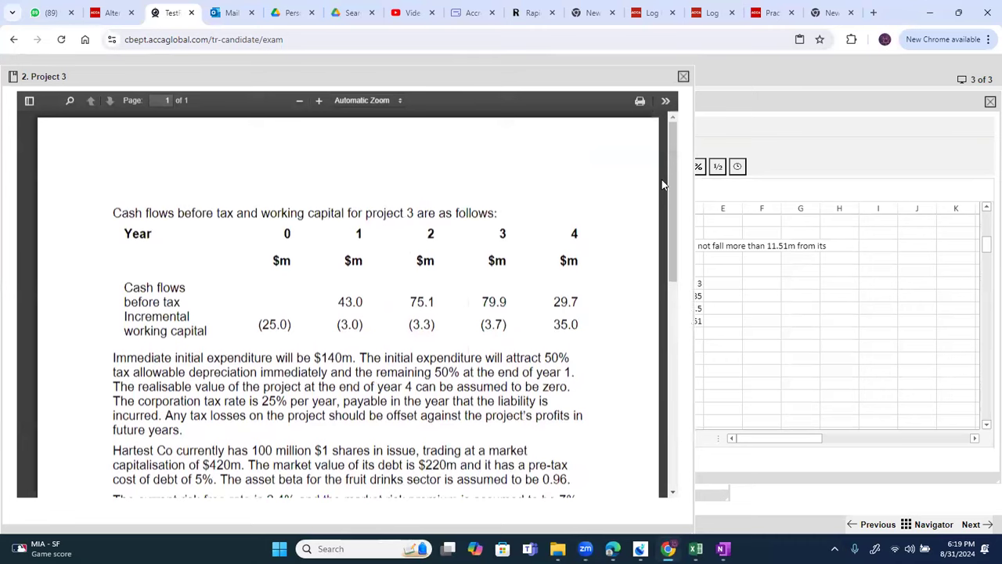
pyautogui.click(683, 76)
pyautogui.click(94, 156)
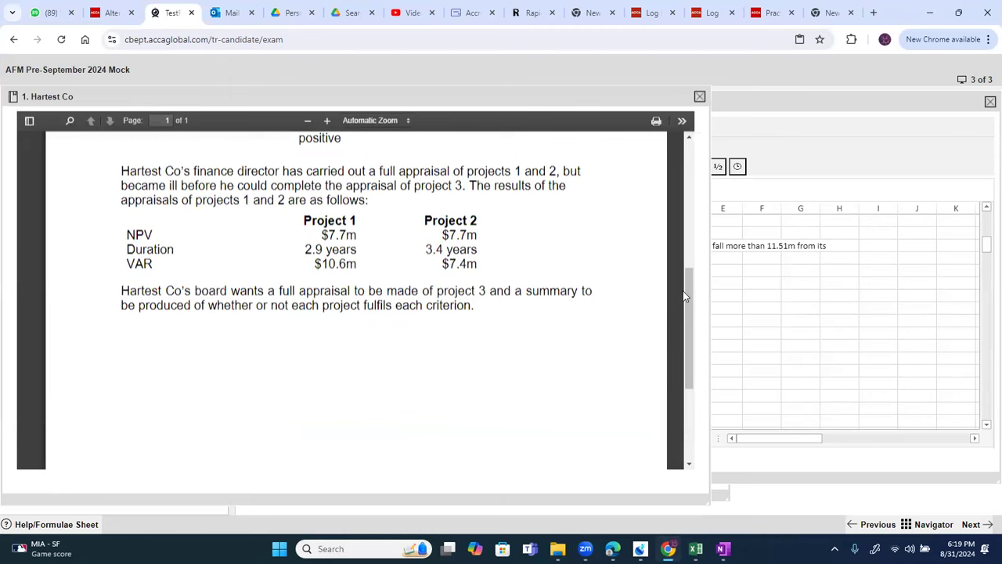
pyautogui.moveTo(692, 285); pyautogui.dragTo(692, 271)
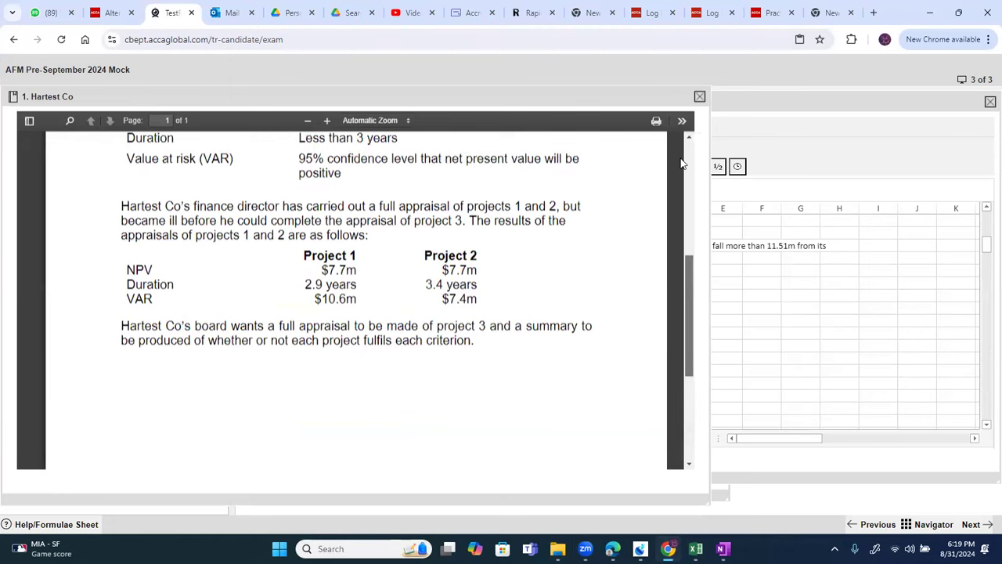
pyautogui.scroll(5, 681, 163)
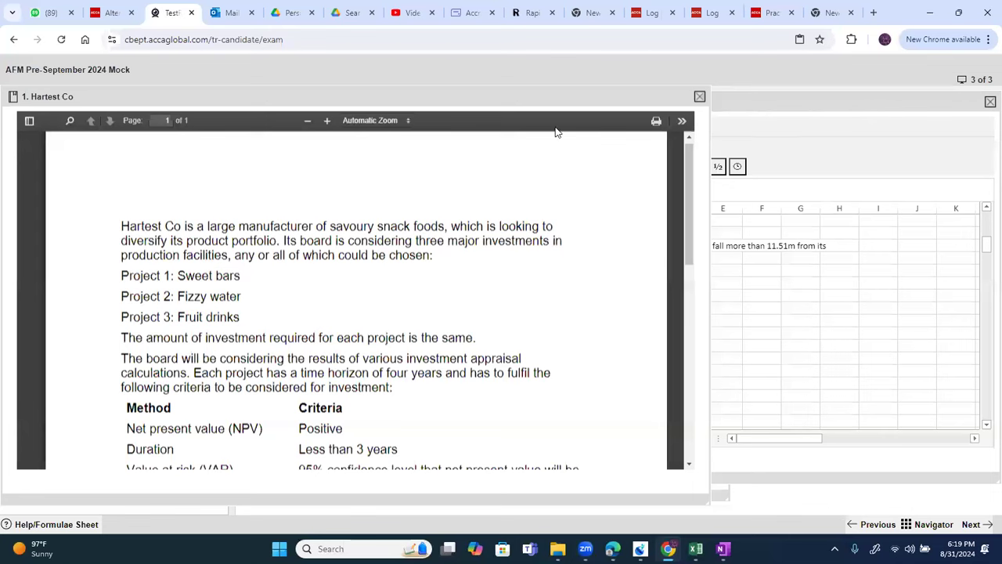
pyautogui.moveTo(235, 256); pyautogui.dragTo(438, 261)
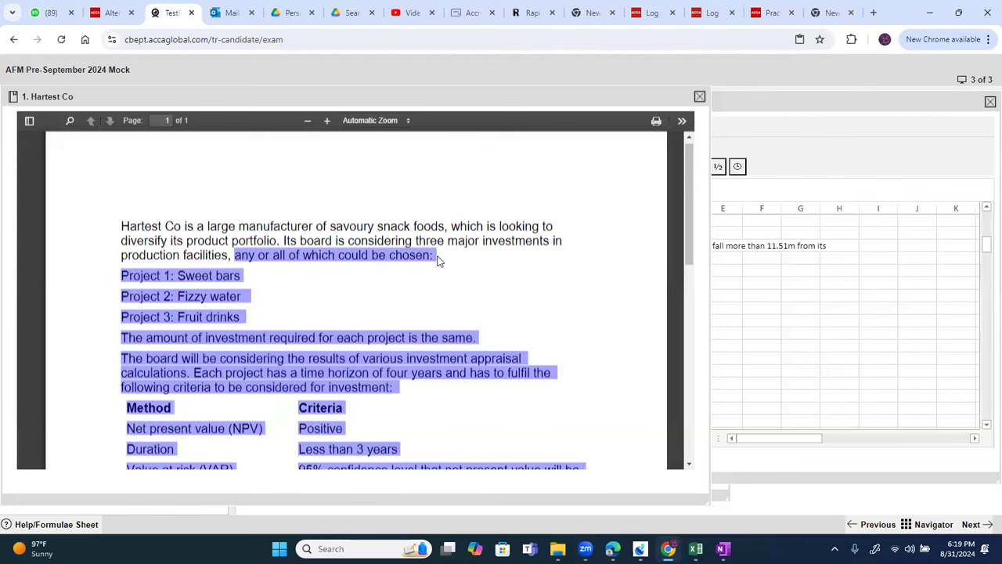
pyautogui.click(700, 97)
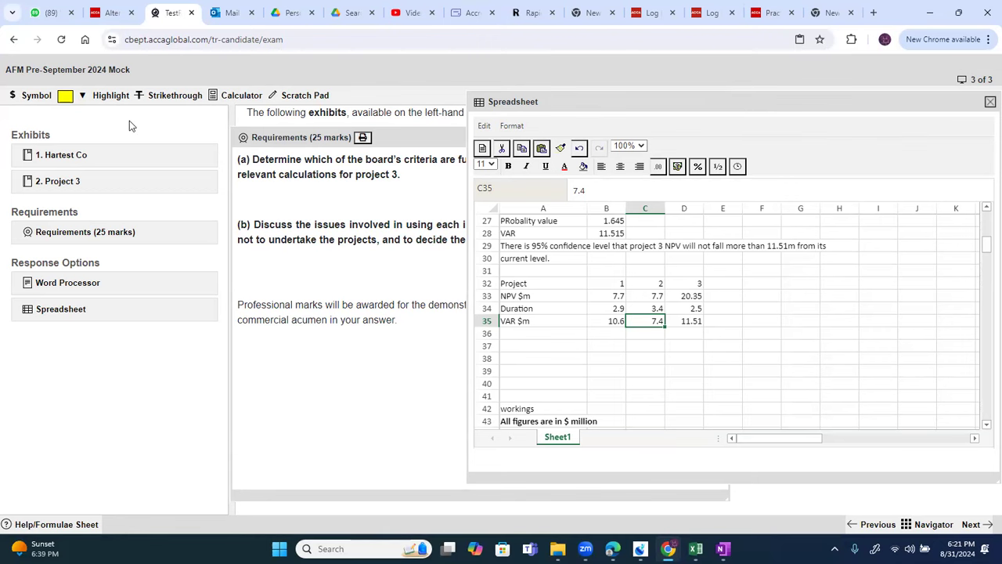
# Step: Reopen the Hartest Co exhibit and review its project list, selecting the fruit drinks entry and the lines for Projects 1 and 2
pyautogui.click(82, 155)
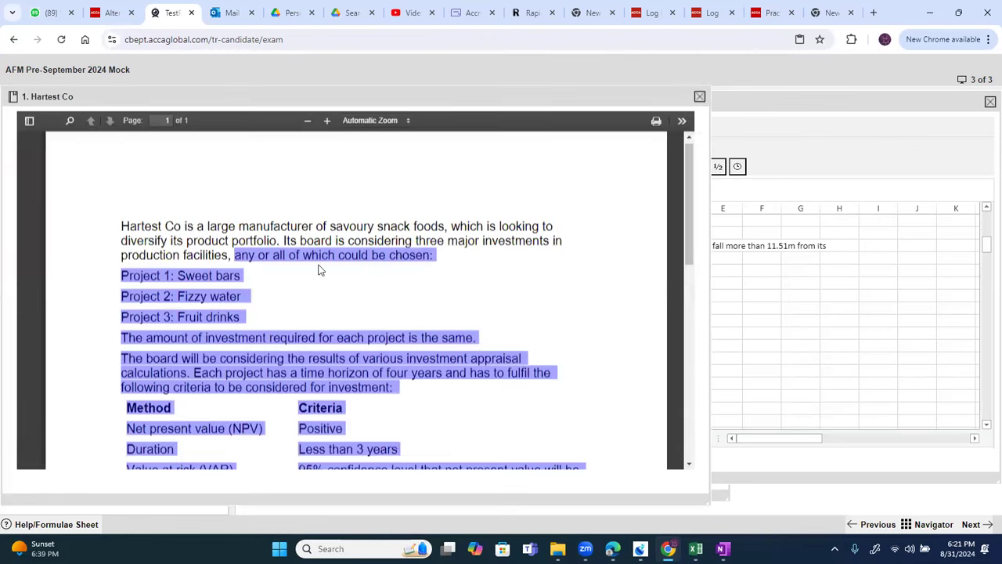
pyautogui.click(360, 272)
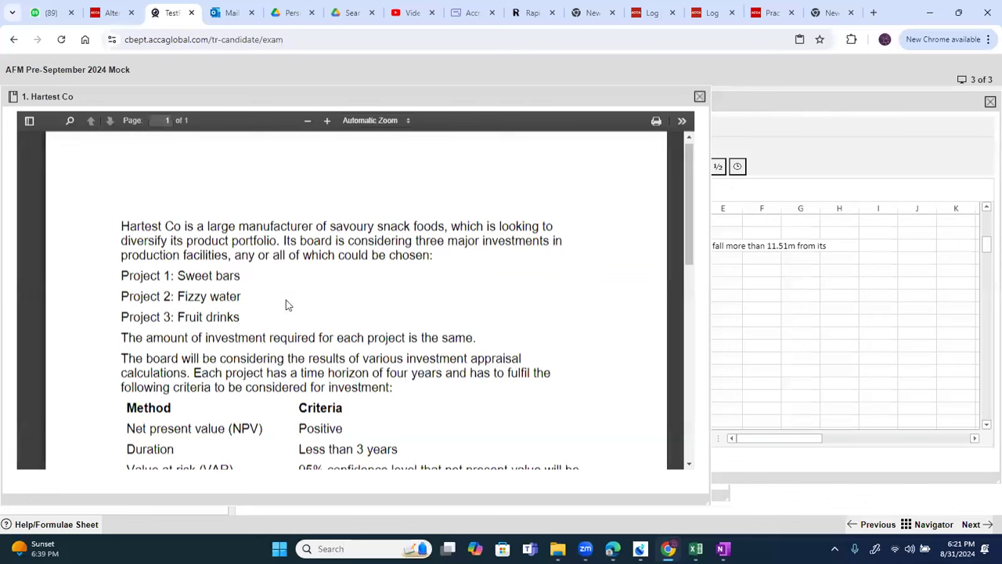
pyautogui.moveTo(240, 316); pyautogui.dragTo(171, 312)
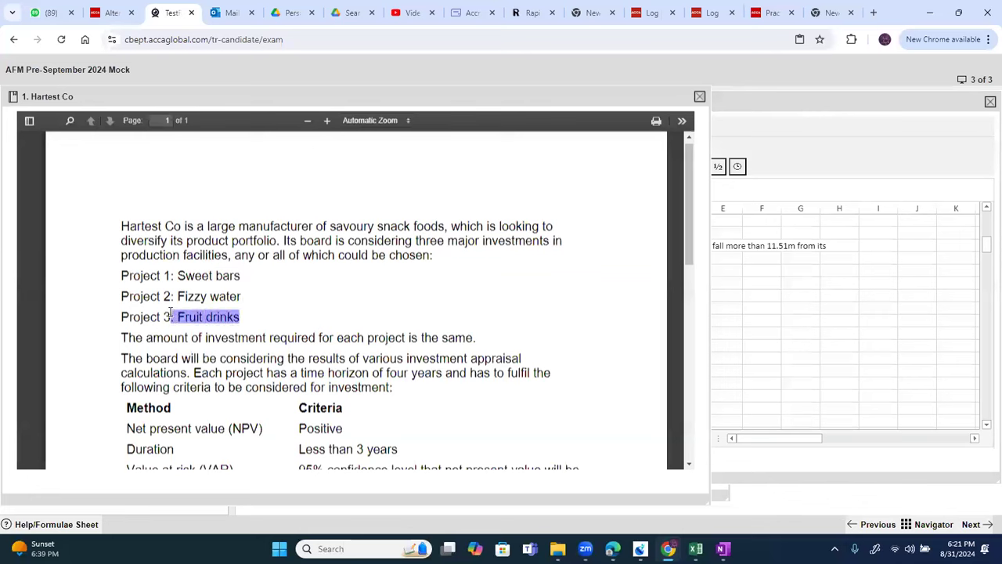
pyautogui.click(243, 293)
pyautogui.moveTo(242, 295); pyautogui.dragTo(171, 274)
pyautogui.moveTo(135, 274); pyautogui.dragTo(122, 276)
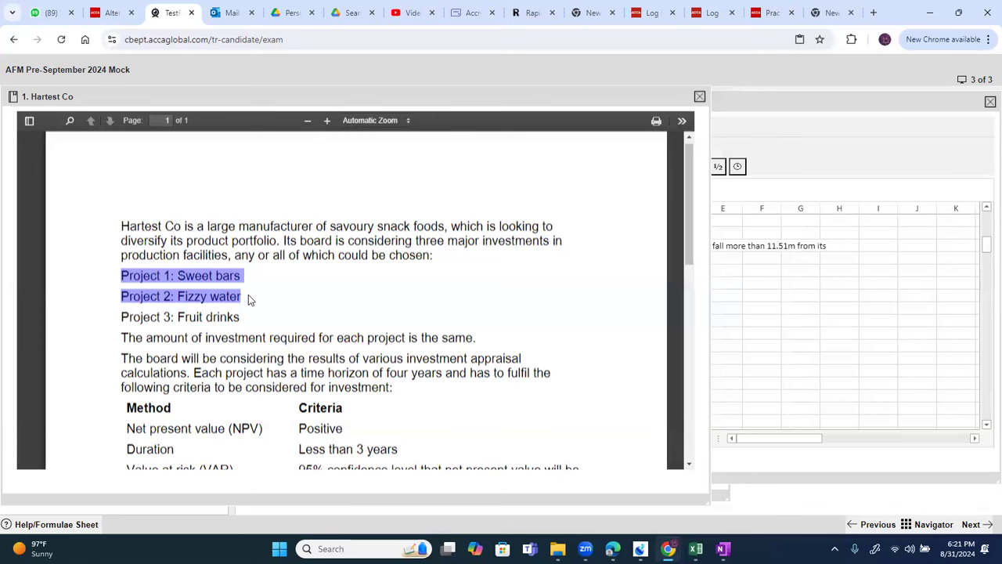
pyautogui.moveTo(245, 297); pyautogui.dragTo(123, 276)
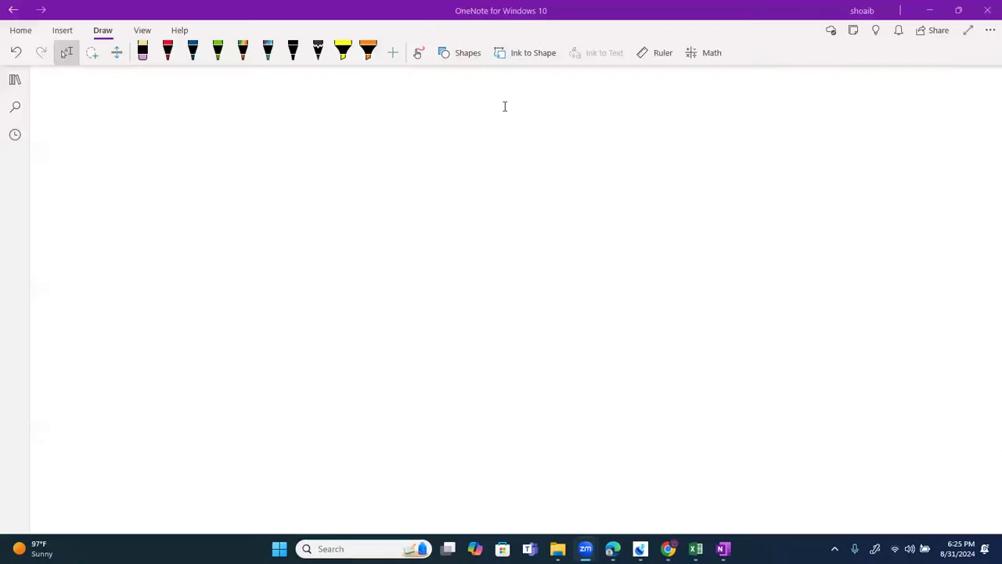
# Step: In OneNote, handwrite the arrowed item "APV → 2" on the blank page with the blue pen
pyautogui.click(192, 53)
pyautogui.moveTo(313, 258); pyautogui.dragTo(360, 254)
pyautogui.moveTo(342, 251); pyautogui.dragTo(338, 269)
pyautogui.moveTo(411, 256)
pyautogui.mouseDown()
pyautogui.moveTo(420, 233)
pyautogui.moveTo(431, 255)
pyautogui.mouseUp()
pyautogui.moveTo(411, 245); pyautogui.dragTo(438, 230)
pyautogui.moveTo(438, 230)
pyautogui.mouseDown()
pyautogui.moveTo(440, 245)
pyautogui.moveTo(471, 232)
pyautogui.moveTo(528, 239)
pyautogui.mouseUp()
pyautogui.moveTo(513, 232); pyautogui.dragTo(516, 252)
pyautogui.moveTo(564, 229)
pyautogui.mouseDown()
pyautogui.moveTo(567, 245)
pyautogui.moveTo(586, 247)
pyautogui.mouseUp()
# Step: Handwrite the heading "Agenda of last week" above the APV item and underline it
pyautogui.moveTo(399, 154)
pyautogui.mouseDown()
pyautogui.moveTo(408, 119)
pyautogui.moveTo(416, 154)
pyautogui.mouseUp()
pyautogui.moveTo(400, 143)
pyautogui.mouseDown()
pyautogui.moveTo(424, 139)
pyautogui.moveTo(420, 181)
pyautogui.moveTo(458, 144)
pyautogui.moveTo(491, 149)
pyautogui.mouseUp()
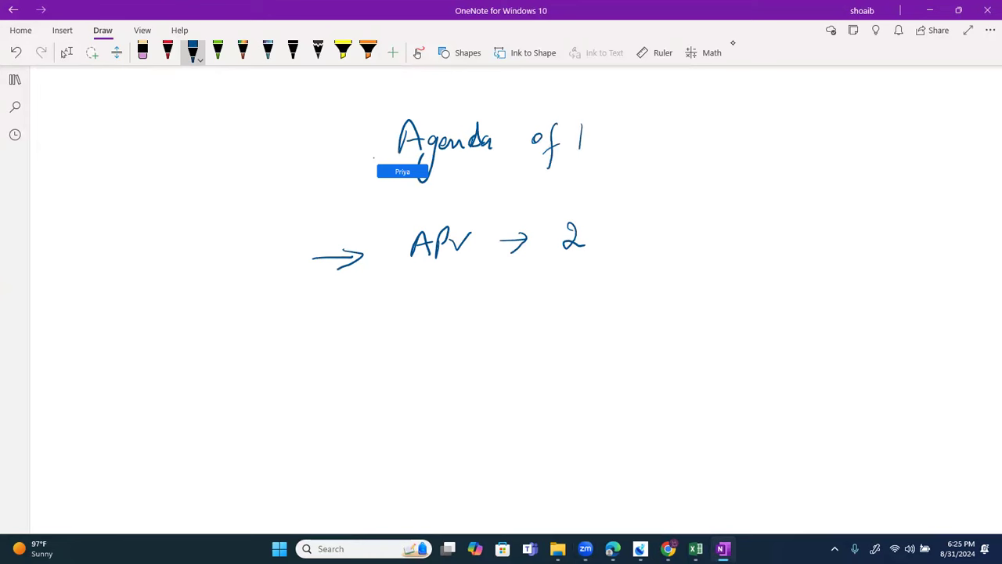
pyautogui.moveTo(646, 132)
pyautogui.mouseDown()
pyautogui.moveTo(659, 144)
pyautogui.moveTo(703, 146)
pyautogui.mouseUp()
pyautogui.moveTo(718, 130); pyautogui.dragTo(721, 144)
pyautogui.moveTo(424, 174); pyautogui.dragTo(753, 157)
# Step: Complete the APV item with "Qs" and add the arrowed item "Int investment App = 2 Qs" beneath it
pyautogui.moveTo(631, 222)
pyautogui.mouseDown()
pyautogui.moveTo(632, 244)
pyautogui.moveTo(630, 220)
pyautogui.mouseUp()
pyautogui.moveTo(626, 224); pyautogui.dragTo(646, 244)
pyautogui.moveTo(315, 300); pyautogui.dragTo(345, 298)
pyautogui.moveTo(328, 295); pyautogui.dragTo(340, 315)
pyautogui.moveTo(391, 287); pyautogui.dragTo(391, 311)
pyautogui.moveTo(398, 309)
pyautogui.mouseDown()
pyautogui.moveTo(403, 298)
pyautogui.moveTo(408, 307)
pyautogui.mouseUp()
pyautogui.moveTo(414, 281); pyautogui.dragTo(415, 309)
pyautogui.moveTo(408, 294); pyautogui.dragTo(516, 290)
pyautogui.moveTo(517, 276)
pyautogui.mouseDown()
pyautogui.moveTo(519, 297)
pyautogui.moveTo(526, 284)
pyautogui.mouseUp()
pyautogui.moveTo(534, 303)
pyautogui.mouseDown()
pyautogui.moveTo(542, 277)
pyautogui.moveTo(545, 301)
pyautogui.mouseUp()
pyautogui.moveTo(556, 283)
pyautogui.mouseDown()
pyautogui.moveTo(553, 308)
pyautogui.moveTo(556, 298)
pyautogui.mouseUp()
pyautogui.moveTo(561, 281); pyautogui.dragTo(559, 311)
pyautogui.moveTo(561, 284); pyautogui.dragTo(568, 292)
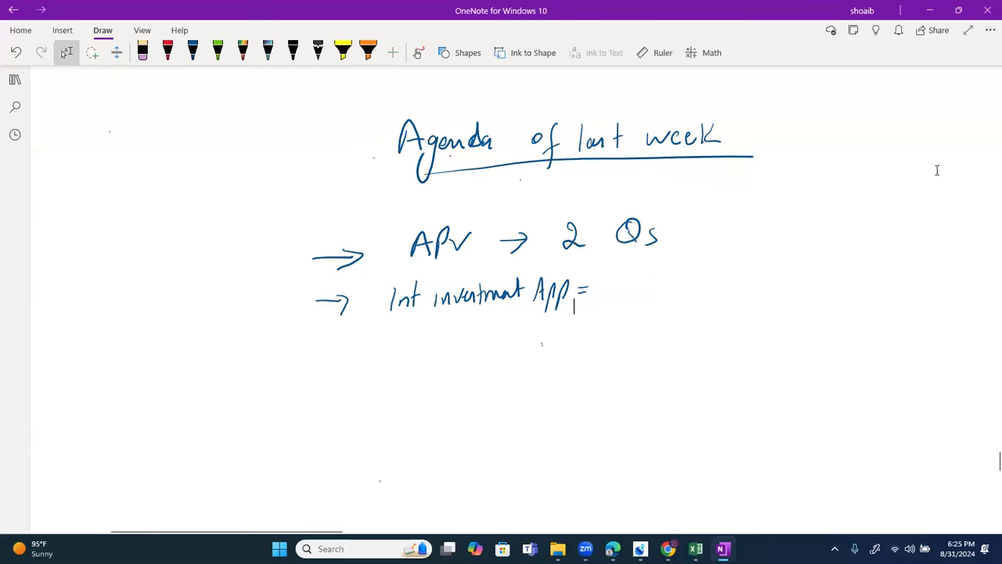
pyautogui.moveTo(619, 273); pyautogui.dragTo(633, 290)
pyautogui.moveTo(655, 267)
pyautogui.mouseDown()
pyautogui.moveTo(646, 275)
pyautogui.moveTo(662, 285)
pyautogui.mouseUp()
pyautogui.moveTo(656, 280); pyautogui.dragTo(667, 289)
pyautogui.hscroll(3, 936, 169)
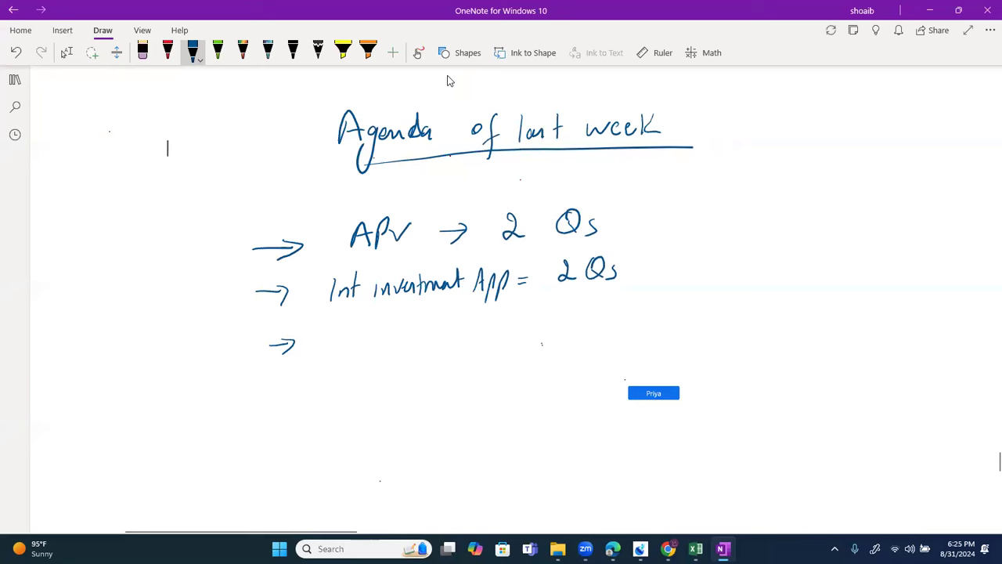
# Step: Add the items "Merger" and "Restructuring" to the handwritten agenda list
pyautogui.press('Escape')
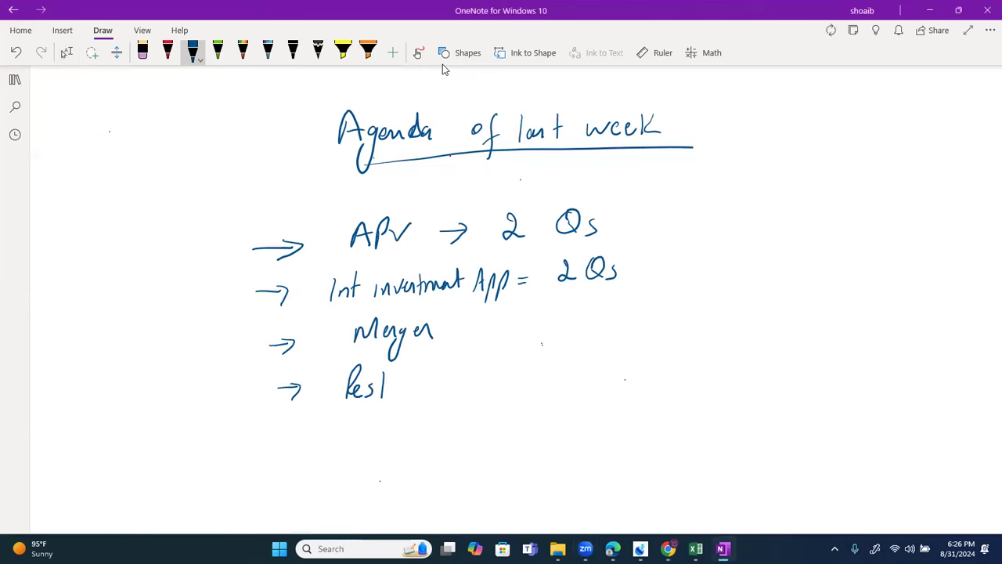
pyautogui.moveTo(387, 384)
pyautogui.mouseDown()
pyautogui.moveTo(450, 388)
pyautogui.moveTo(468, 409)
pyautogui.moveTo(465, 389)
pyautogui.mouseUp()
pyautogui.scroll(-2, 502, 314)
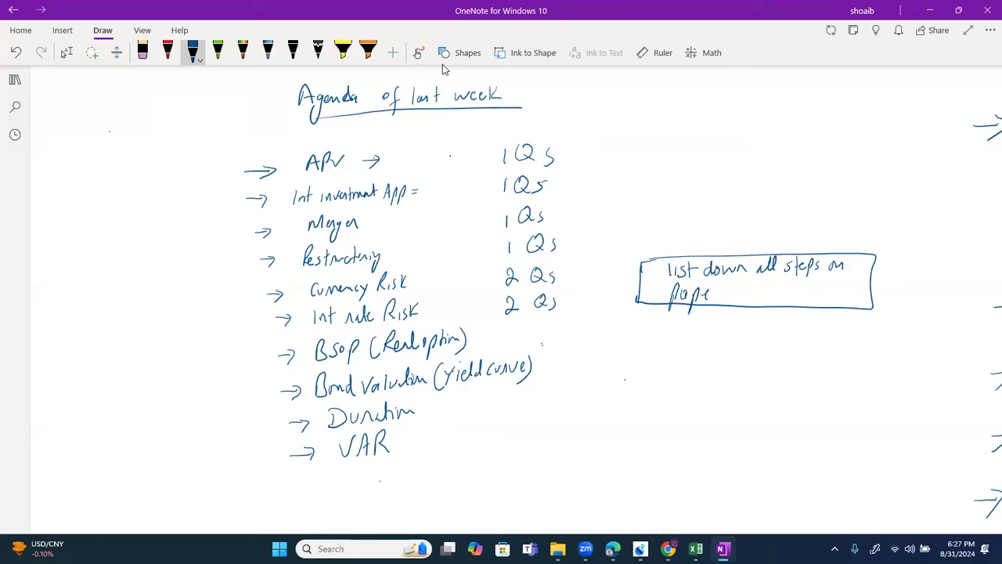
# Step: Finish the boxed note so it reads "List down all steps on paper & memorise it"
pyautogui.moveTo(760, 281)
pyautogui.mouseDown()
pyautogui.moveTo(760, 301)
pyautogui.moveTo(769, 286)
pyautogui.moveTo(843, 294)
pyautogui.mouseUp()
pyautogui.moveTo(850, 277); pyautogui.dragTo(852, 294)
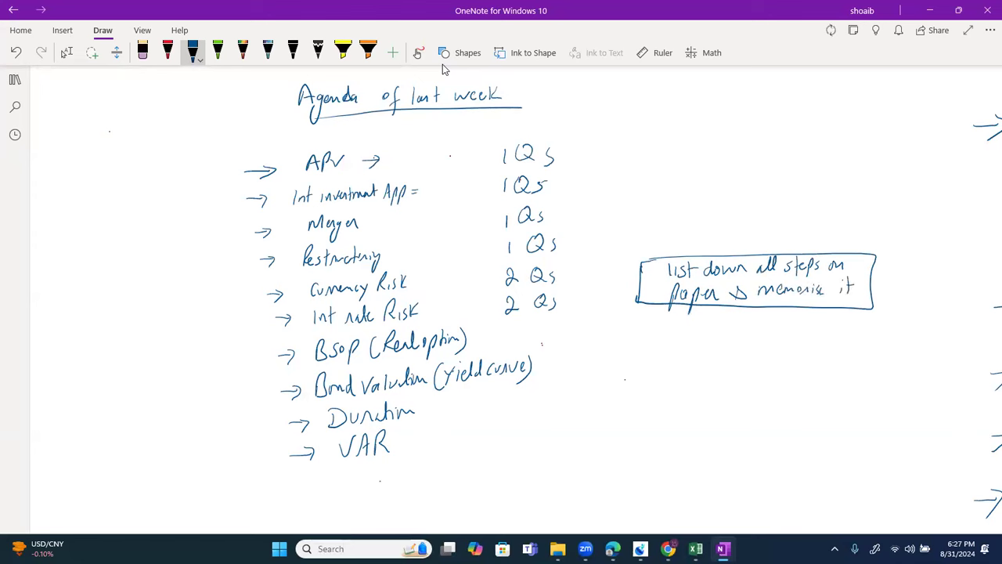
# Step: Draw an arrow out from the BSOP (Real option) item and write "Revise Real option & use BSOP" beside it
pyautogui.moveTo(499, 337)
pyautogui.mouseDown()
pyautogui.moveTo(592, 330)
pyautogui.moveTo(580, 345)
pyautogui.mouseUp()
pyautogui.moveTo(641, 314)
pyautogui.mouseDown()
pyautogui.moveTo(644, 338)
pyautogui.moveTo(728, 338)
pyautogui.mouseUp()
pyautogui.moveTo(731, 318); pyautogui.dragTo(746, 336)
pyautogui.moveTo(747, 326)
pyautogui.mouseDown()
pyautogui.moveTo(749, 354)
pyautogui.moveTo(757, 333)
pyautogui.mouseUp()
pyautogui.moveTo(761, 316)
pyautogui.mouseDown()
pyautogui.moveTo(766, 338)
pyautogui.moveTo(811, 331)
pyautogui.mouseUp()
pyautogui.moveTo(818, 324); pyautogui.dragTo(830, 335)
pyautogui.moveTo(839, 330); pyautogui.dragTo(867, 335)
pyautogui.moveTo(879, 317)
pyautogui.mouseDown()
pyautogui.moveTo(880, 335)
pyautogui.moveTo(881, 325)
pyautogui.moveTo(864, 336)
pyautogui.mouseUp()
pyautogui.moveTo(865, 316); pyautogui.dragTo(879, 332)
pyautogui.moveTo(886, 321); pyautogui.dragTo(894, 338)
pyautogui.moveTo(895, 317); pyautogui.dragTo(898, 329)
# Step: Continue the BSOP note on a second line with "Calculator to solve"
pyautogui.moveTo(805, 345)
pyautogui.mouseDown()
pyautogui.moveTo(803, 362)
pyautogui.moveTo(816, 360)
pyautogui.mouseUp()
pyautogui.moveTo(819, 342)
pyautogui.mouseDown()
pyautogui.moveTo(820, 360)
pyautogui.moveTo(832, 360)
pyautogui.mouseUp()
pyautogui.moveTo(835, 349); pyautogui.dragTo(847, 361)
pyautogui.moveTo(843, 350); pyautogui.dragTo(856, 359)
pyautogui.moveTo(858, 350); pyautogui.dragTo(867, 358)
pyautogui.moveTo(879, 339); pyautogui.dragTo(883, 348)
pyautogui.moveTo(885, 349); pyautogui.dragTo(902, 357)
pyautogui.moveTo(912, 348); pyautogui.dragTo(947, 346)
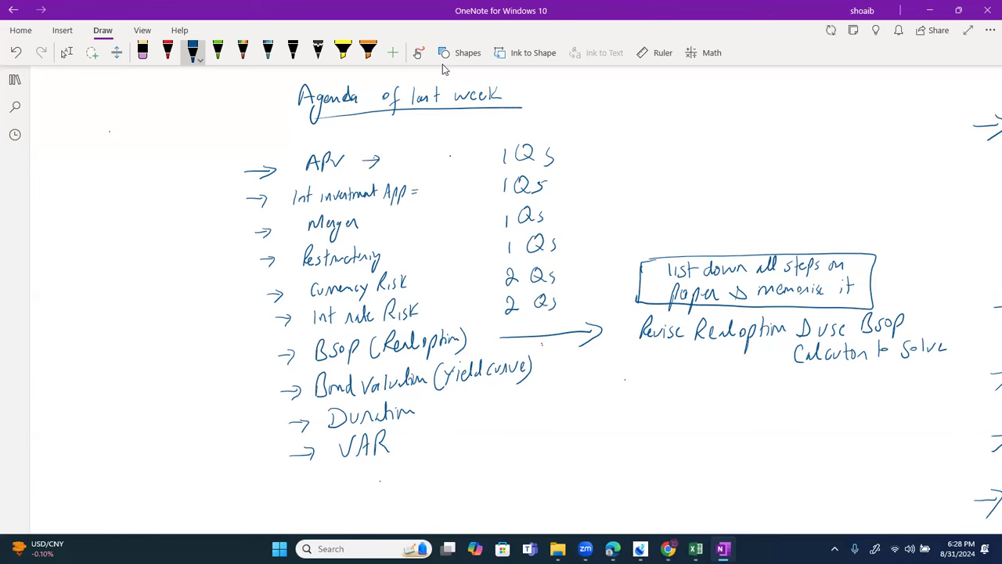
# Step: Add the arrowed item "Theory of SWAPS, Centralized & decentralised Treasury" below VAR
pyautogui.scroll(-3, 442, 69)
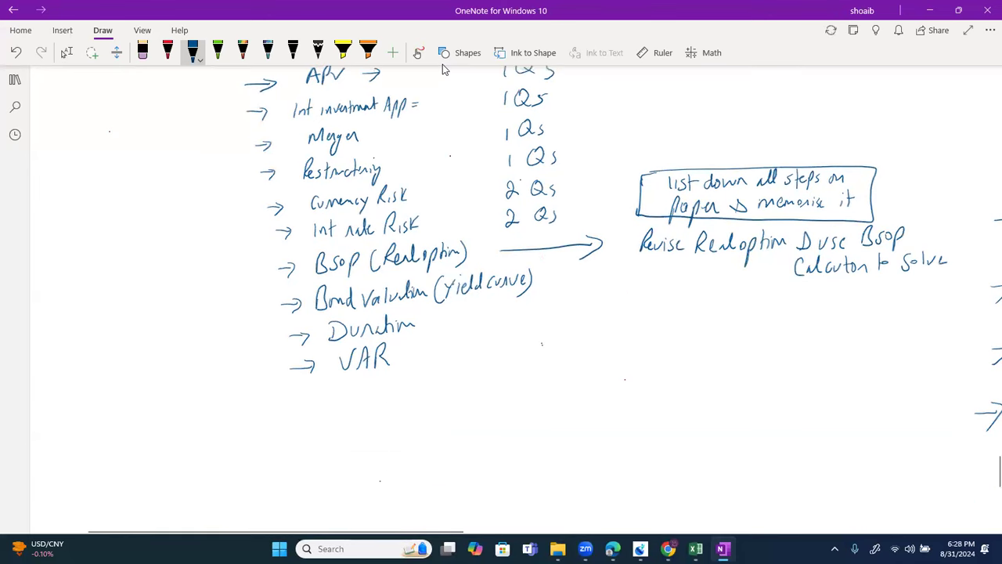
pyautogui.scroll(-1, 442, 64)
pyautogui.moveTo(292, 391)
pyautogui.mouseDown()
pyautogui.moveTo(345, 380)
pyautogui.moveTo(421, 385)
pyautogui.moveTo(425, 420)
pyautogui.mouseUp()
pyautogui.moveTo(494, 364)
pyautogui.mouseDown()
pyautogui.moveTo(479, 387)
pyautogui.moveTo(525, 371)
pyautogui.moveTo(536, 381)
pyautogui.moveTo(551, 354)
pyautogui.mouseUp()
pyautogui.moveTo(565, 357)
pyautogui.mouseDown()
pyautogui.moveTo(558, 374)
pyautogui.moveTo(593, 378)
pyautogui.moveTo(665, 350)
pyautogui.moveTo(678, 370)
pyautogui.moveTo(697, 362)
pyautogui.mouseUp()
pyautogui.moveTo(712, 346); pyautogui.dragTo(717, 364)
pyautogui.moveTo(747, 339)
pyautogui.mouseDown()
pyautogui.moveTo(736, 360)
pyautogui.moveTo(783, 357)
pyautogui.moveTo(801, 339)
pyautogui.moveTo(819, 351)
pyautogui.moveTo(836, 340)
pyautogui.mouseUp()
pyautogui.moveTo(841, 349); pyautogui.dragTo(855, 339)
pyautogui.moveTo(853, 349); pyautogui.dragTo(858, 335)
pyautogui.moveTo(675, 387)
pyautogui.mouseDown()
pyautogui.moveTo(673, 409)
pyautogui.moveTo(683, 379)
pyautogui.mouseUp()
pyautogui.moveTo(682, 403)
pyautogui.mouseDown()
pyautogui.moveTo(695, 390)
pyautogui.moveTo(703, 398)
pyautogui.mouseUp()
pyautogui.moveTo(703, 395); pyautogui.dragTo(741, 395)
pyautogui.moveTo(740, 395)
pyautogui.mouseDown()
pyautogui.moveTo(751, 386)
pyautogui.moveTo(747, 407)
pyautogui.mouseUp()
# Step: Add the arrowed item "Assumption (Critically discussion of Assumption)" below the treasury theory item
pyautogui.scroll(-2, 501, 298)
pyautogui.moveTo(296, 410); pyautogui.dragTo(324, 410)
pyautogui.moveTo(309, 403)
pyautogui.mouseDown()
pyautogui.moveTo(311, 426)
pyautogui.moveTo(387, 407)
pyautogui.mouseUp()
pyautogui.moveTo(399, 398); pyautogui.dragTo(401, 409)
pyautogui.moveTo(419, 398)
pyautogui.mouseDown()
pyautogui.moveTo(412, 407)
pyautogui.moveTo(428, 407)
pyautogui.mouseUp()
pyautogui.moveTo(429, 407)
pyautogui.mouseDown()
pyautogui.moveTo(443, 395)
pyautogui.moveTo(446, 428)
pyautogui.mouseUp()
pyautogui.moveTo(446, 396)
pyautogui.mouseDown()
pyautogui.moveTo(457, 408)
pyautogui.moveTo(484, 394)
pyautogui.mouseUp()
pyautogui.moveTo(484, 400)
pyautogui.mouseDown()
pyautogui.moveTo(495, 392)
pyautogui.moveTo(531, 411)
pyautogui.moveTo(561, 387)
pyautogui.mouseUp()
pyautogui.moveTo(571, 373)
pyautogui.mouseDown()
pyautogui.moveTo(570, 397)
pyautogui.moveTo(600, 392)
pyautogui.mouseUp()
pyautogui.moveTo(603, 369)
pyautogui.mouseDown()
pyautogui.moveTo(605, 392)
pyautogui.moveTo(618, 399)
pyautogui.mouseUp()
pyautogui.moveTo(648, 366)
pyautogui.mouseDown()
pyautogui.moveTo(638, 387)
pyautogui.moveTo(662, 385)
pyautogui.mouseUp()
pyautogui.moveTo(680, 373)
pyautogui.mouseDown()
pyautogui.moveTo(675, 382)
pyautogui.moveTo(705, 384)
pyautogui.mouseUp()
pyautogui.moveTo(714, 374); pyautogui.dragTo(725, 377)
pyautogui.moveTo(729, 372); pyautogui.dragTo(758, 374)
pyautogui.moveTo(776, 352); pyautogui.dragTo(768, 392)
pyautogui.moveTo(784, 368)
pyautogui.mouseDown()
pyautogui.moveTo(793, 349)
pyautogui.moveTo(796, 368)
pyautogui.mouseUp()
pyautogui.moveTo(803, 354)
pyautogui.mouseDown()
pyautogui.moveTo(797, 367)
pyautogui.moveTo(830, 361)
pyautogui.mouseUp()
pyautogui.moveTo(828, 350); pyautogui.dragTo(843, 368)
pyautogui.moveTo(850, 340); pyautogui.dragTo(863, 370)
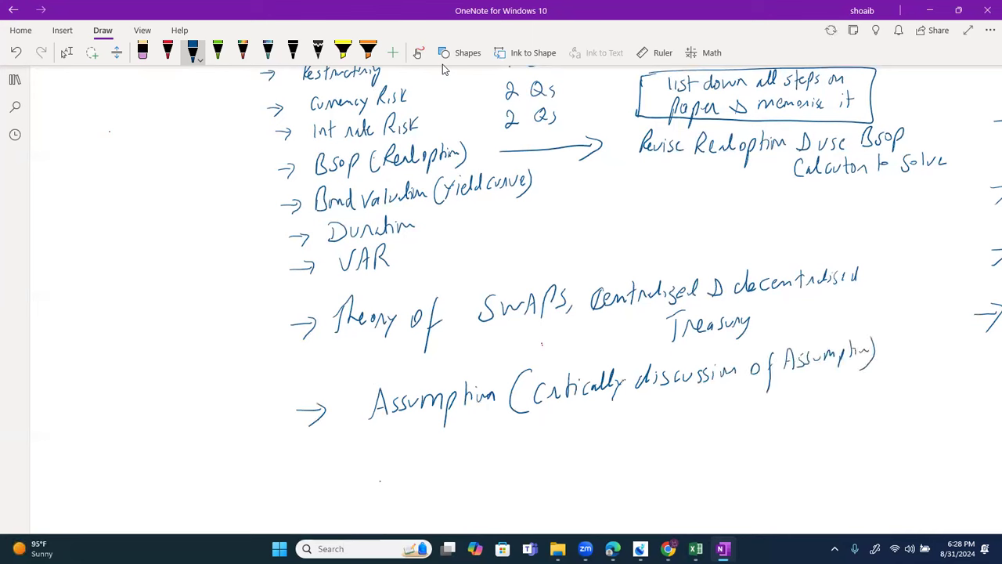
# Step: Draw a tall curly brace in blue ink alongside the agenda items from APV down past VAR
pyautogui.scroll(-2, 549, 297)
pyautogui.scroll(2, 501, 298)
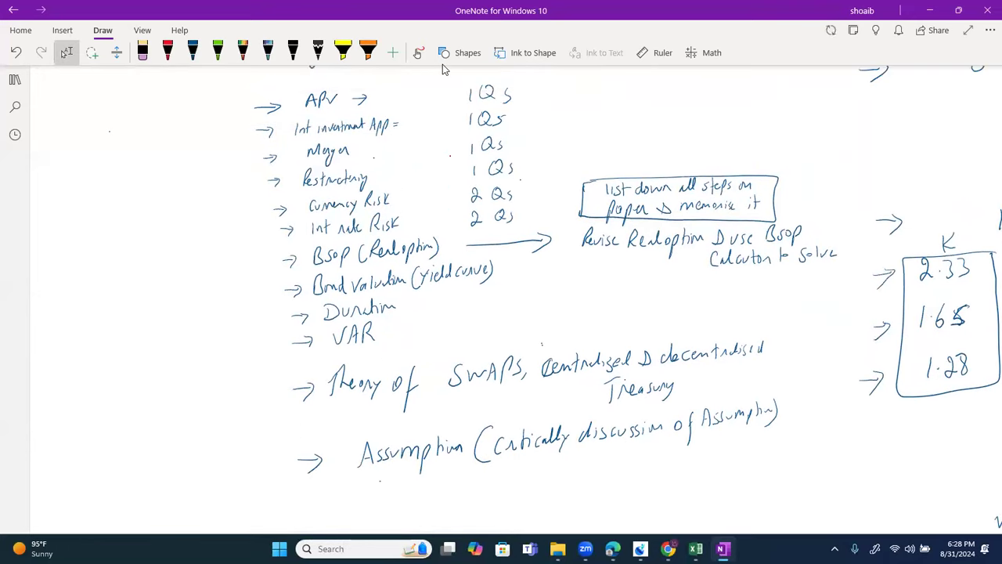
pyautogui.scroll(3, 501, 298)
pyautogui.click(192, 52)
pyautogui.moveTo(260, 100)
pyautogui.mouseDown()
pyautogui.moveTo(235, 258)
pyautogui.moveTo(235, 404)
pyautogui.moveTo(271, 452)
pyautogui.mouseUp()
# Step: Write "Watch all theory videos under Revision Classes as well" on four lines beside the tall curly brace
pyautogui.moveTo(70, 167)
pyautogui.mouseDown()
pyautogui.moveTo(98, 188)
pyautogui.moveTo(119, 160)
pyautogui.moveTo(134, 182)
pyautogui.moveTo(193, 176)
pyautogui.mouseUp()
pyautogui.moveTo(91, 207)
pyautogui.mouseDown()
pyautogui.moveTo(86, 233)
pyautogui.moveTo(146, 221)
pyautogui.moveTo(147, 238)
pyautogui.mouseUp()
pyautogui.moveTo(155, 213)
pyautogui.mouseDown()
pyautogui.moveTo(167, 211)
pyautogui.moveTo(174, 227)
pyautogui.mouseUp()
pyautogui.moveTo(188, 204)
pyautogui.mouseDown()
pyautogui.moveTo(180, 224)
pyautogui.moveTo(202, 216)
pyautogui.mouseUp()
pyautogui.moveTo(216, 208); pyautogui.dragTo(209, 227)
pyautogui.moveTo(69, 263); pyautogui.dragTo(83, 275)
pyautogui.moveTo(86, 276)
pyautogui.mouseDown()
pyautogui.moveTo(100, 275)
pyautogui.moveTo(112, 246)
pyautogui.mouseUp()
pyautogui.moveTo(113, 246)
pyautogui.mouseDown()
pyautogui.moveTo(117, 274)
pyautogui.moveTo(133, 271)
pyautogui.mouseUp()
pyautogui.moveTo(146, 265); pyautogui.dragTo(150, 273)
pyautogui.moveTo(157, 264)
pyautogui.mouseDown()
pyautogui.moveTo(168, 271)
pyautogui.moveTo(178, 258)
pyautogui.mouseUp()
pyautogui.moveTo(183, 262); pyautogui.dragTo(218, 270)
pyautogui.moveTo(103, 293)
pyautogui.mouseDown()
pyautogui.moveTo(97, 311)
pyautogui.moveTo(114, 311)
pyautogui.mouseUp()
pyautogui.moveTo(124, 300)
pyautogui.mouseDown()
pyautogui.moveTo(120, 312)
pyautogui.moveTo(130, 310)
pyautogui.mouseUp()
pyautogui.moveTo(138, 298)
pyautogui.mouseDown()
pyautogui.moveTo(137, 312)
pyautogui.moveTo(144, 309)
pyautogui.mouseUp()
pyautogui.moveTo(155, 297)
pyautogui.mouseDown()
pyautogui.moveTo(153, 310)
pyautogui.moveTo(180, 306)
pyautogui.mouseUp()
pyautogui.moveTo(183, 292)
pyautogui.mouseDown()
pyautogui.moveTo(187, 307)
pyautogui.moveTo(219, 302)
pyautogui.mouseUp()
pyautogui.moveTo(216, 298); pyautogui.dragTo(226, 282)
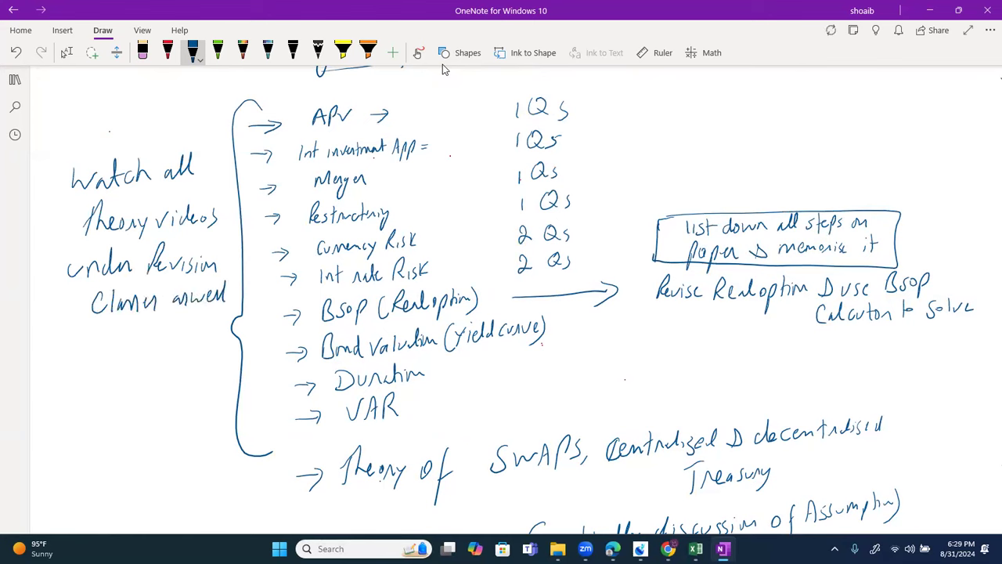
# Step: Add the arrowed item "Dutch Auction" below the Assumption item
pyautogui.scroll(-3, 522, 301)
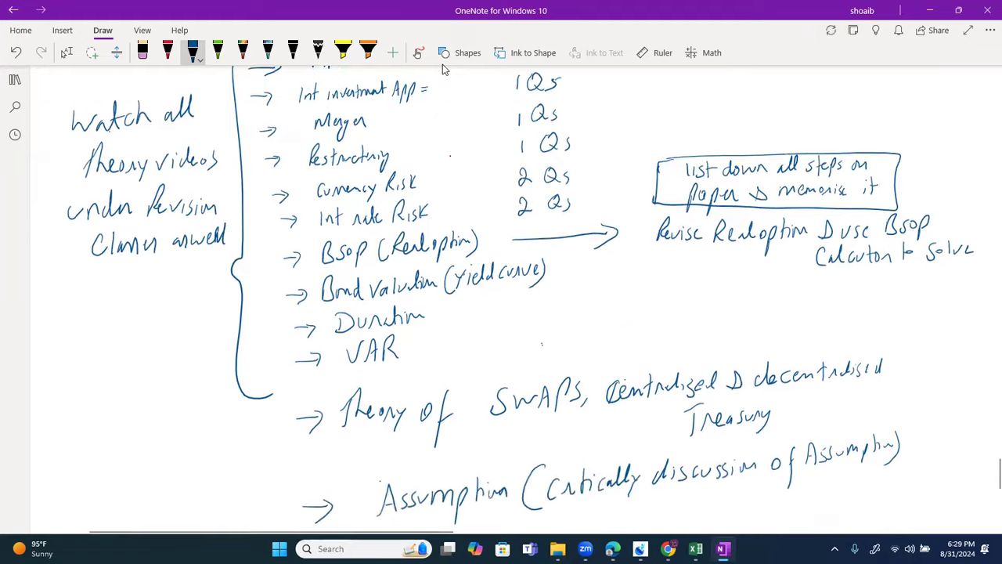
pyautogui.scroll(-1, 522, 300)
pyautogui.moveTo(316, 379); pyautogui.dragTo(347, 378)
pyautogui.moveTo(338, 370)
pyautogui.mouseDown()
pyautogui.moveTo(339, 390)
pyautogui.moveTo(403, 382)
pyautogui.mouseUp()
pyautogui.moveTo(411, 359)
pyautogui.mouseDown()
pyautogui.moveTo(411, 381)
pyautogui.moveTo(416, 369)
pyautogui.moveTo(436, 379)
pyautogui.mouseUp()
pyautogui.moveTo(437, 371); pyautogui.dragTo(448, 377)
pyautogui.moveTo(462, 376)
pyautogui.mouseDown()
pyautogui.moveTo(470, 354)
pyautogui.moveTo(477, 372)
pyautogui.mouseUp()
pyautogui.moveTo(465, 365); pyautogui.dragTo(490, 359)
pyautogui.moveTo(502, 357)
pyautogui.mouseDown()
pyautogui.moveTo(501, 369)
pyautogui.moveTo(512, 364)
pyautogui.mouseUp()
pyautogui.moveTo(512, 357); pyautogui.dragTo(535, 360)
# Step: Add the arrowed item "SAAC" below Dutch Auction
pyautogui.moveTo(326, 421); pyautogui.dragTo(350, 422)
pyautogui.moveTo(344, 414); pyautogui.dragTo(345, 435)
pyautogui.moveTo(410, 408); pyautogui.dragTo(397, 433)
pyautogui.moveTo(425, 432)
pyautogui.mouseDown()
pyautogui.moveTo(433, 403)
pyautogui.moveTo(440, 426)
pyautogui.moveTo(466, 401)
pyautogui.moveTo(471, 421)
pyautogui.mouseUp()
pyautogui.moveTo(493, 399)
pyautogui.mouseDown()
pyautogui.moveTo(483, 412)
pyautogui.moveTo(497, 420)
pyautogui.mouseUp()
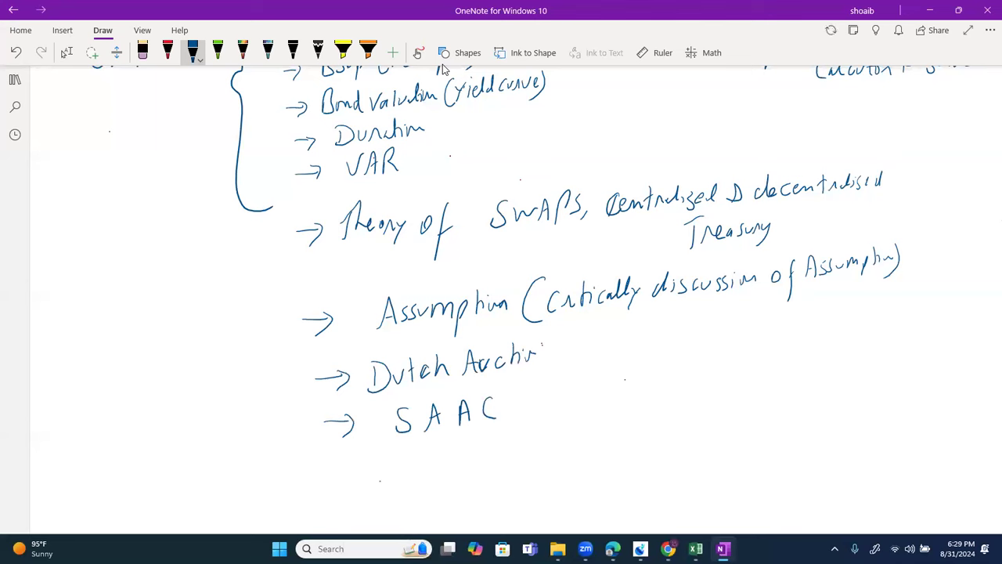
# Step: Draw an arrow for a further item, brace Dutch Auction and SAAC together, and label the brace "Theory videos"
pyautogui.moveTo(347, 473)
pyautogui.mouseDown()
pyautogui.moveTo(371, 471)
pyautogui.moveTo(358, 483)
pyautogui.mouseUp()
pyautogui.moveTo(552, 338)
pyautogui.mouseDown()
pyautogui.moveTo(578, 394)
pyautogui.moveTo(558, 432)
pyautogui.mouseUp()
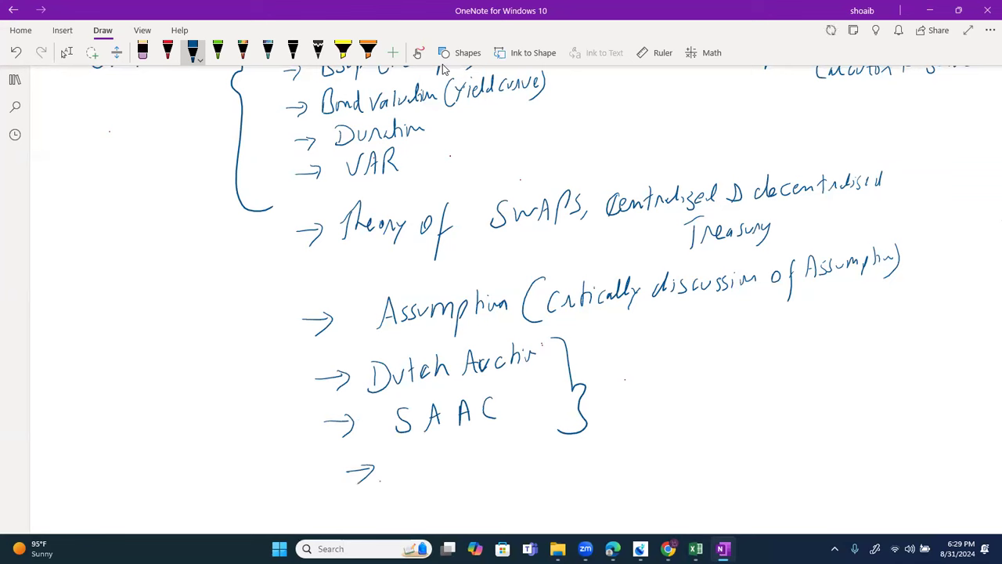
pyautogui.moveTo(624, 355); pyautogui.dragTo(625, 377)
pyautogui.moveTo(615, 354)
pyautogui.mouseDown()
pyautogui.moveTo(636, 350)
pyautogui.moveTo(650, 370)
pyautogui.moveTo(675, 362)
pyautogui.moveTo(686, 377)
pyautogui.moveTo(714, 349)
pyautogui.moveTo(724, 362)
pyautogui.mouseUp()
pyautogui.moveTo(734, 354)
pyautogui.mouseDown()
pyautogui.moveTo(736, 336)
pyautogui.moveTo(747, 357)
pyautogui.moveTo(755, 352)
pyautogui.mouseUp()
pyautogui.moveTo(764, 344); pyautogui.dragTo(758, 359)
pyautogui.scroll(-2, 443, 69)
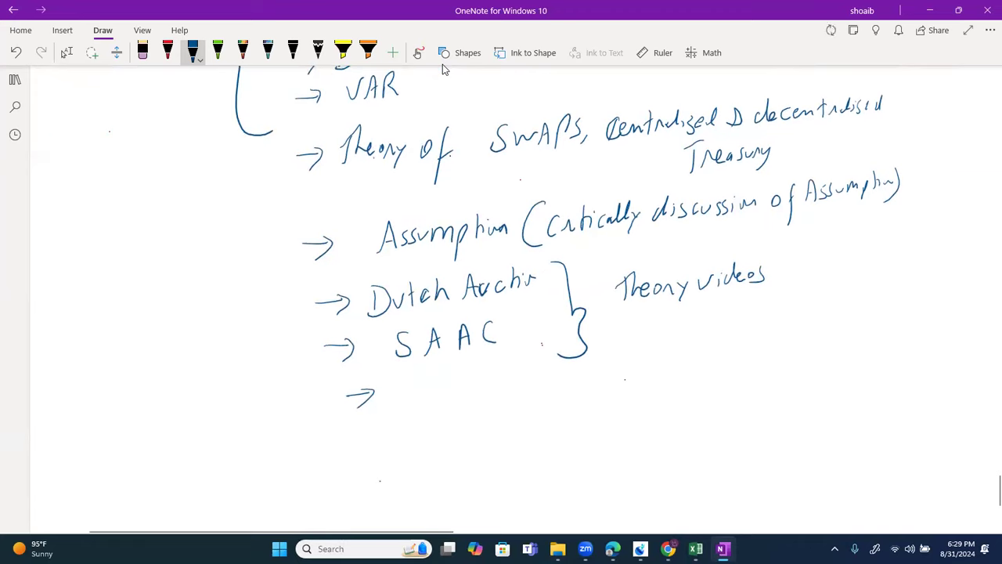
# Step: Handwrite "Equity overview, debt overview" beside the last arrow below SAAC
pyautogui.moveTo(407, 386)
pyautogui.mouseDown()
pyautogui.moveTo(419, 381)
pyautogui.moveTo(429, 412)
pyautogui.mouseUp()
pyautogui.moveTo(439, 390); pyautogui.dragTo(460, 398)
pyautogui.moveTo(456, 388)
pyautogui.mouseDown()
pyautogui.moveTo(465, 387)
pyautogui.moveTo(471, 407)
pyautogui.moveTo(519, 376)
pyautogui.mouseUp()
pyautogui.moveTo(517, 376)
pyautogui.mouseDown()
pyautogui.moveTo(539, 383)
pyautogui.moveTo(545, 371)
pyautogui.moveTo(570, 379)
pyautogui.moveTo(573, 392)
pyautogui.mouseUp()
pyautogui.moveTo(597, 376)
pyautogui.mouseDown()
pyautogui.moveTo(603, 357)
pyautogui.moveTo(606, 379)
pyautogui.mouseUp()
pyautogui.moveTo(603, 374); pyautogui.dragTo(618, 377)
pyautogui.moveTo(626, 357)
pyautogui.mouseDown()
pyautogui.moveTo(630, 376)
pyautogui.moveTo(648, 368)
pyautogui.mouseUp()
pyautogui.moveTo(653, 359); pyautogui.dragTo(672, 364)
pyautogui.moveTo(672, 370); pyautogui.dragTo(697, 360)
pyautogui.moveTo(700, 362); pyautogui.dragTo(706, 360)
pyautogui.moveTo(708, 357); pyautogui.dragTo(718, 353)
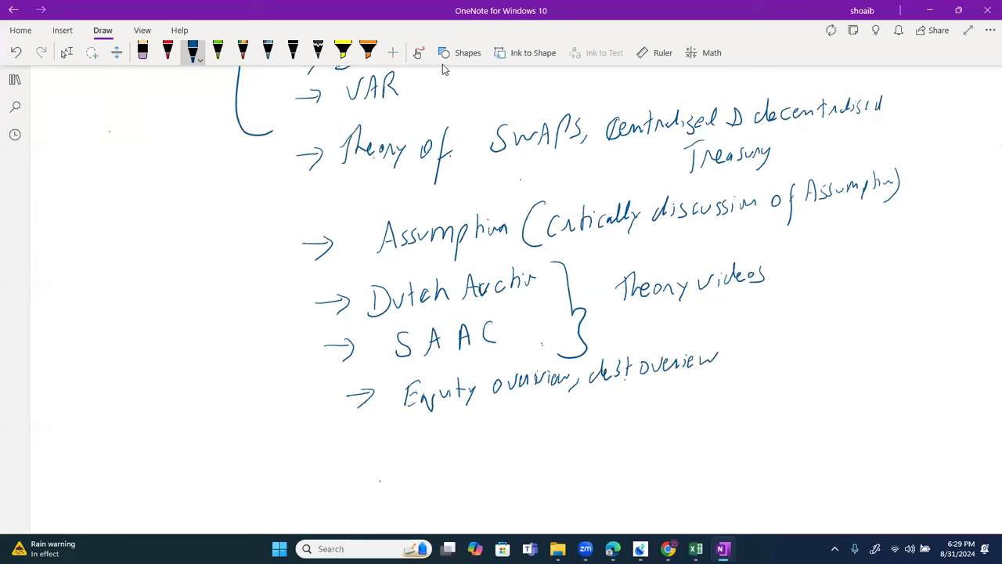
# Step: Write "+ Ratios" on the line beneath the equity and debt overview item
pyautogui.moveTo(421, 436); pyautogui.dragTo(443, 436)
pyautogui.moveTo(433, 428); pyautogui.dragTo(433, 448)
pyautogui.moveTo(457, 413); pyautogui.dragTo(456, 445)
pyautogui.moveTo(458, 415)
pyautogui.mouseDown()
pyautogui.moveTo(468, 441)
pyautogui.moveTo(488, 443)
pyautogui.mouseUp()
pyautogui.moveTo(492, 428); pyautogui.dragTo(506, 432)
pyautogui.moveTo(521, 421); pyautogui.dragTo(514, 433)
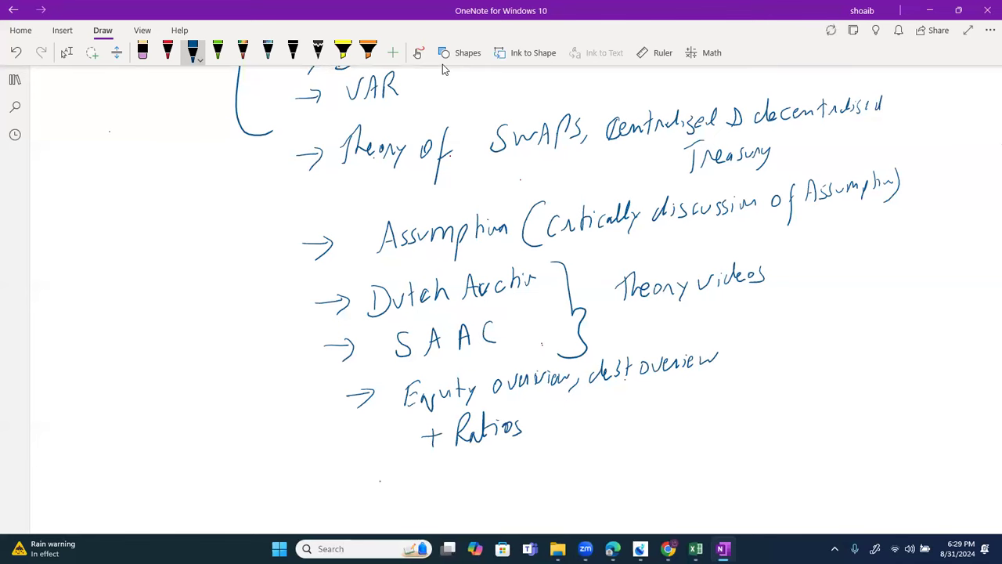
# Step: Draw a tall brace alongside the agenda items from Theory of SWAPS down past Ratios
pyautogui.scroll(9, 517, 305)
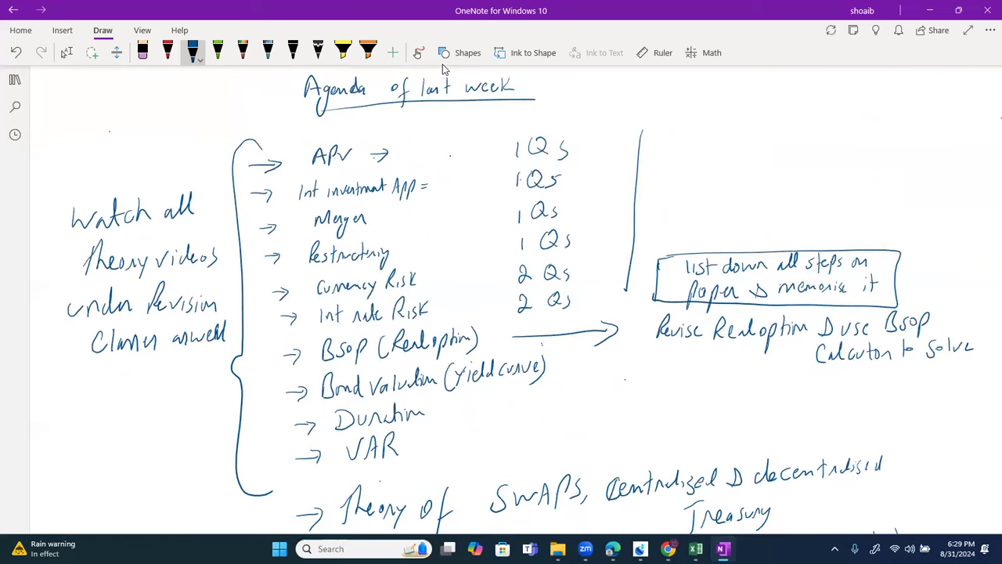
pyautogui.scroll(-9, 517, 305)
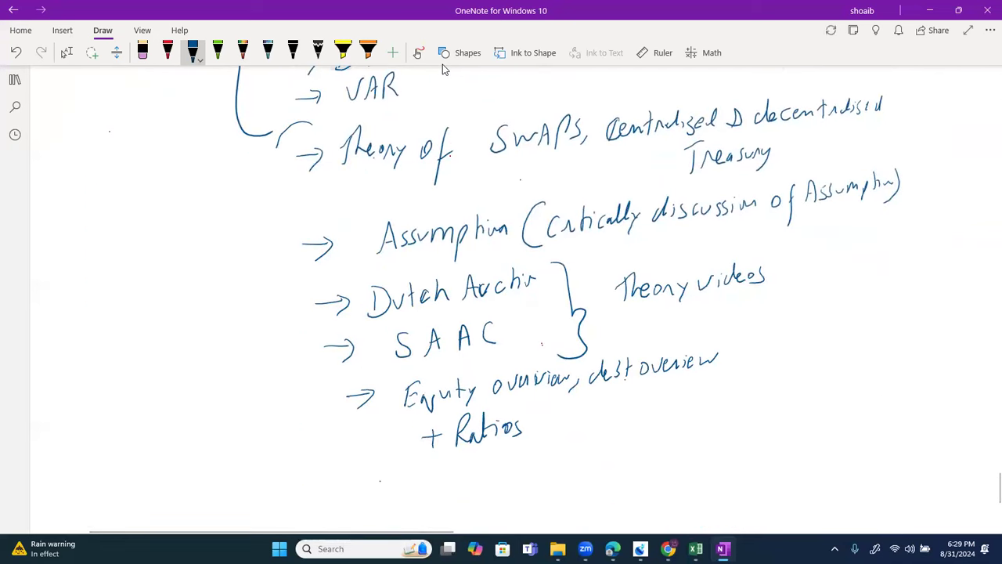
pyautogui.scroll(3, 442, 65)
pyautogui.scroll(7, 442, 65)
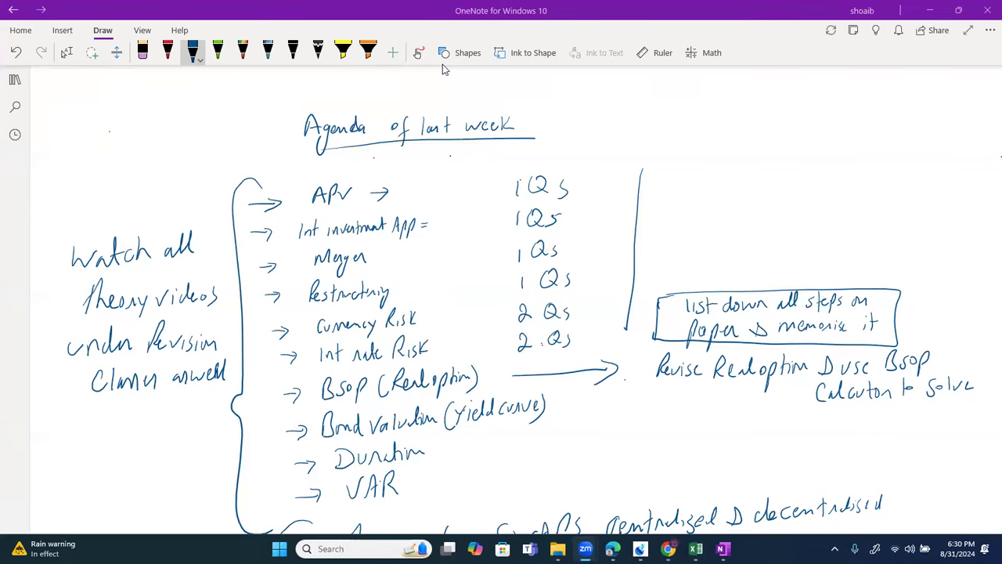
pyautogui.scroll(-10, 397, 125)
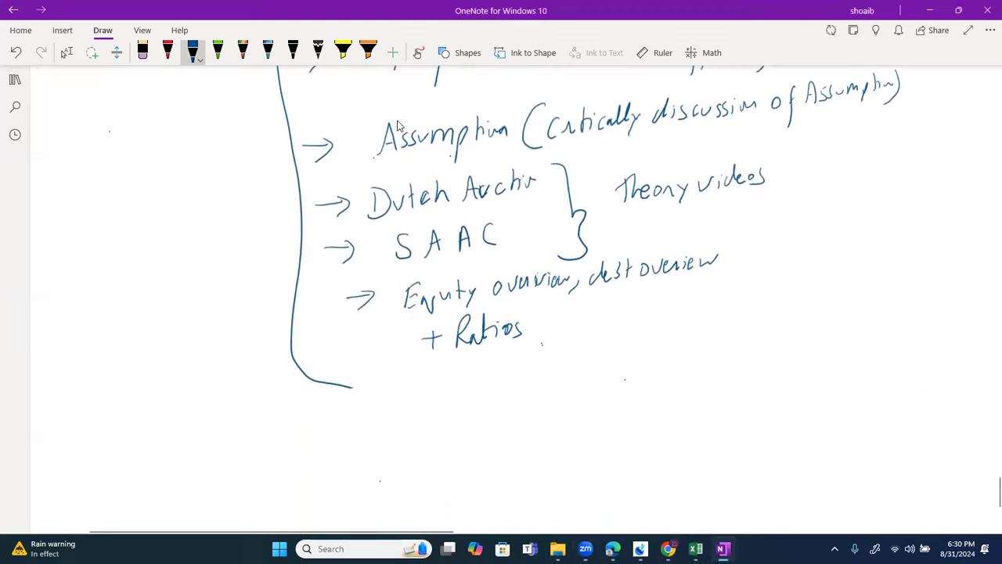
# Step: Add the arrowed item "Dividend Policy & Capacity" below Ratios with the blue pen
pyautogui.click(193, 53)
pyautogui.moveTo(365, 383); pyautogui.dragTo(389, 379)
pyautogui.moveTo(378, 369); pyautogui.dragTo(379, 387)
pyautogui.moveTo(433, 362); pyautogui.dragTo(432, 381)
pyautogui.moveTo(430, 361)
pyautogui.mouseDown()
pyautogui.moveTo(429, 384)
pyautogui.moveTo(472, 366)
pyautogui.mouseUp()
pyautogui.moveTo(480, 366); pyautogui.dragTo(485, 374)
pyautogui.moveTo(495, 370); pyautogui.dragTo(518, 374)
pyautogui.moveTo(526, 349)
pyautogui.mouseDown()
pyautogui.moveTo(519, 375)
pyautogui.moveTo(541, 382)
pyautogui.mouseUp()
pyautogui.moveTo(544, 344)
pyautogui.mouseDown()
pyautogui.moveTo(545, 361)
pyautogui.moveTo(551, 354)
pyautogui.mouseUp()
pyautogui.moveTo(567, 347)
pyautogui.mouseDown()
pyautogui.moveTo(565, 370)
pyautogui.moveTo(585, 368)
pyautogui.mouseUp()
pyautogui.moveTo(592, 354); pyautogui.dragTo(585, 382)
pyautogui.moveTo(614, 350)
pyautogui.mouseDown()
pyautogui.moveTo(606, 370)
pyautogui.moveTo(620, 368)
pyautogui.mouseUp()
pyautogui.moveTo(603, 370); pyautogui.dragTo(650, 365)
pyautogui.moveTo(662, 352); pyautogui.dragTo(665, 380)
pyautogui.moveTo(670, 344); pyautogui.dragTo(689, 359)
pyautogui.moveTo(703, 342); pyautogui.dragTo(708, 354)
pyautogui.moveTo(721, 334); pyautogui.dragTo(725, 366)
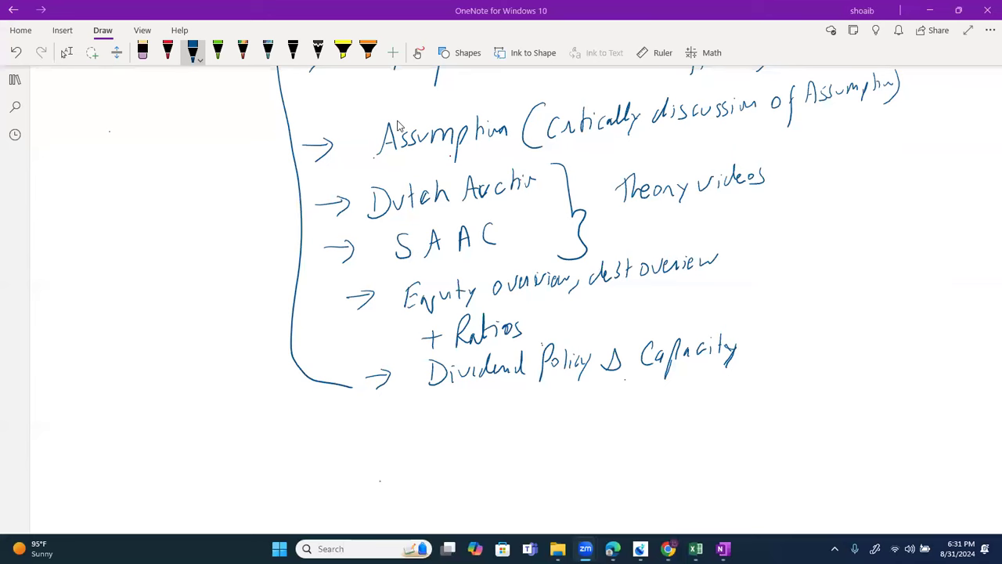
# Step: Look over the whole last-week agenda, from its heading down to the lower group of theory topics
pyautogui.scroll(3, 397, 125)
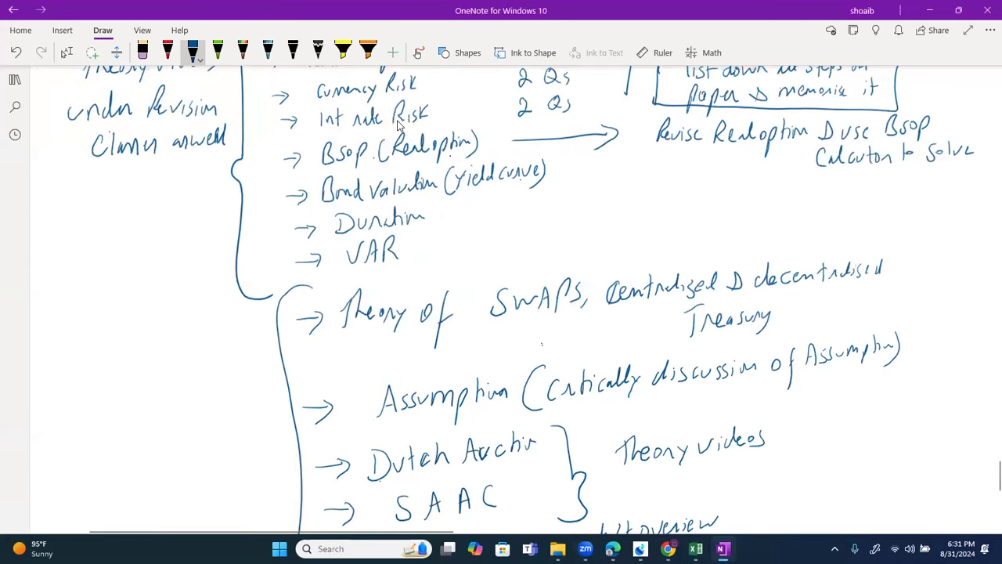
pyautogui.scroll(2, 397, 125)
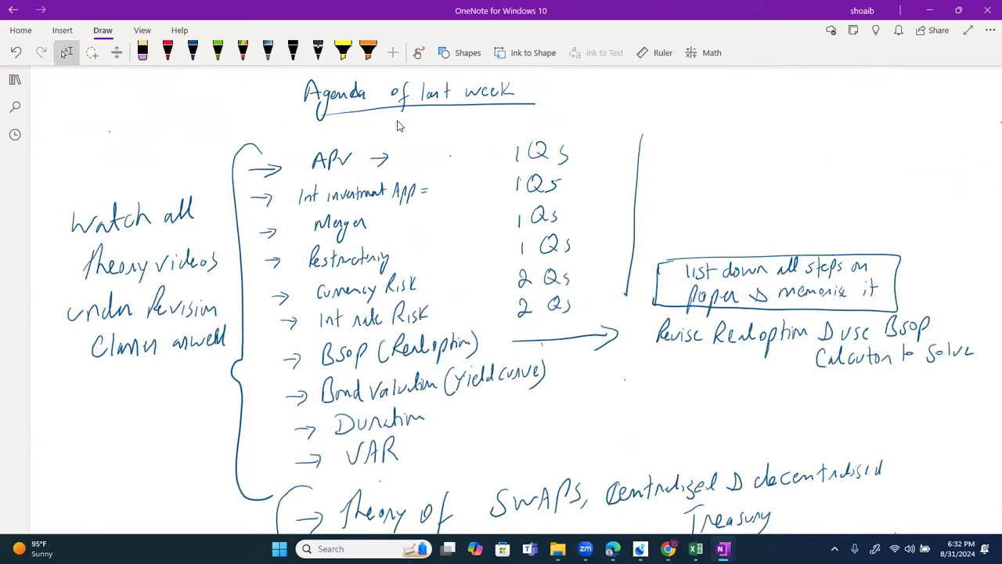
pyautogui.scroll(-5, 397, 125)
pyautogui.scroll(5, 397, 126)
pyautogui.scroll(-3, 397, 125)
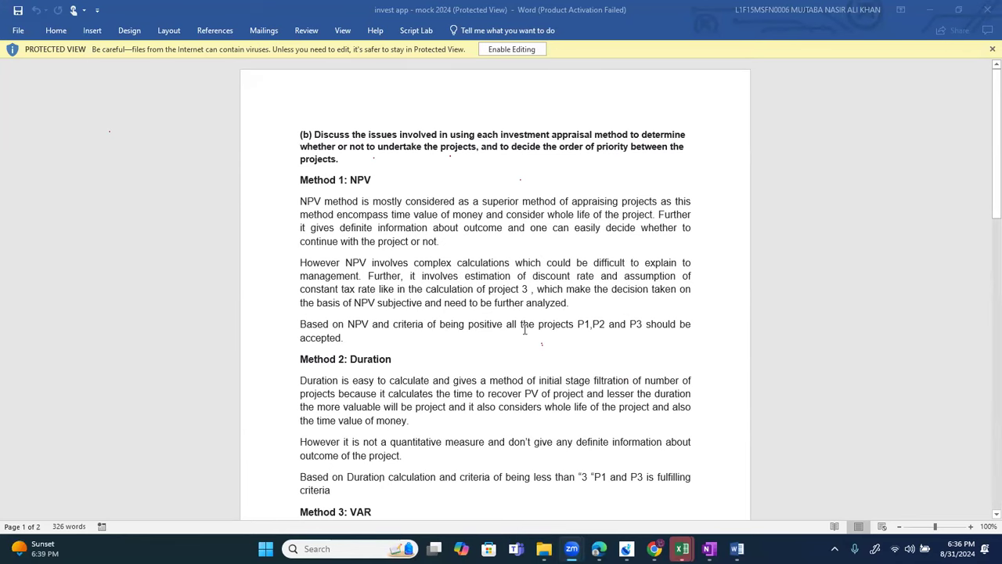
# Step: Review the part (b) answer in the Word document, highlighting the phrase "Duration is easy to calculate" and the paragraph on Duration's limitations
pyautogui.scroll(-3, 524, 329)
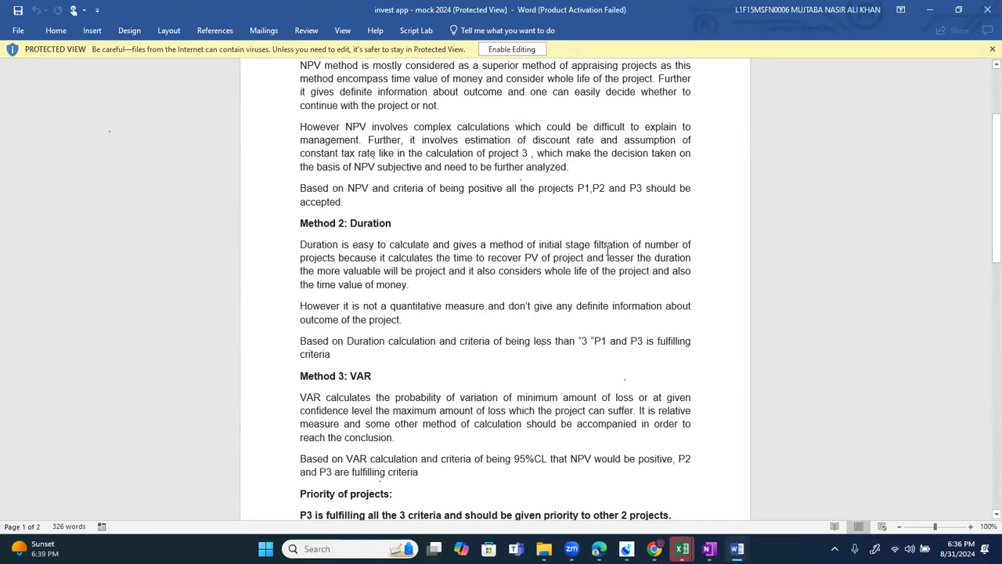
pyautogui.moveTo(433, 247); pyautogui.dragTo(261, 244)
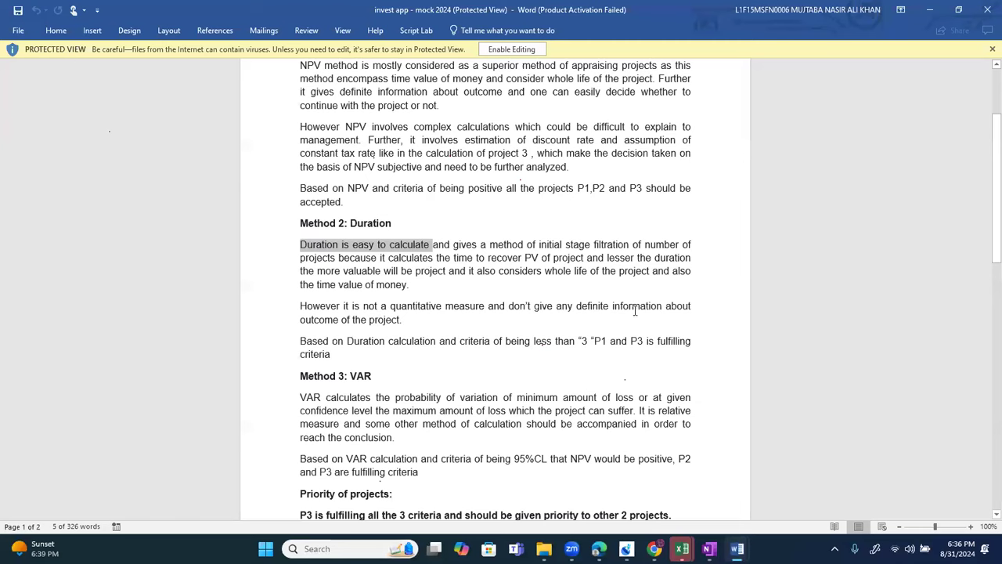
pyautogui.tripleClick(379, 313)
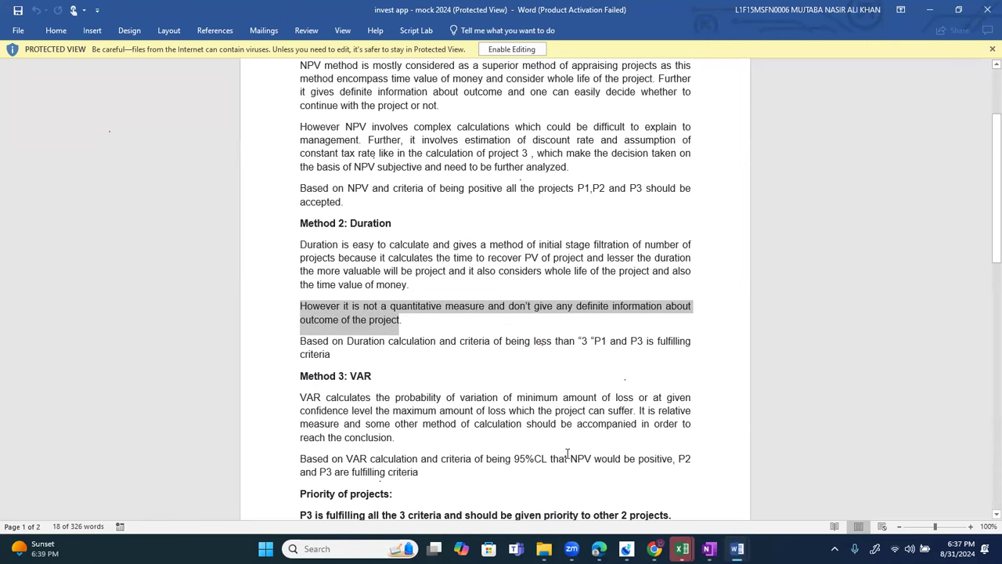
pyautogui.scroll(-1, 567, 454)
pyautogui.scroll(-6, 568, 453)
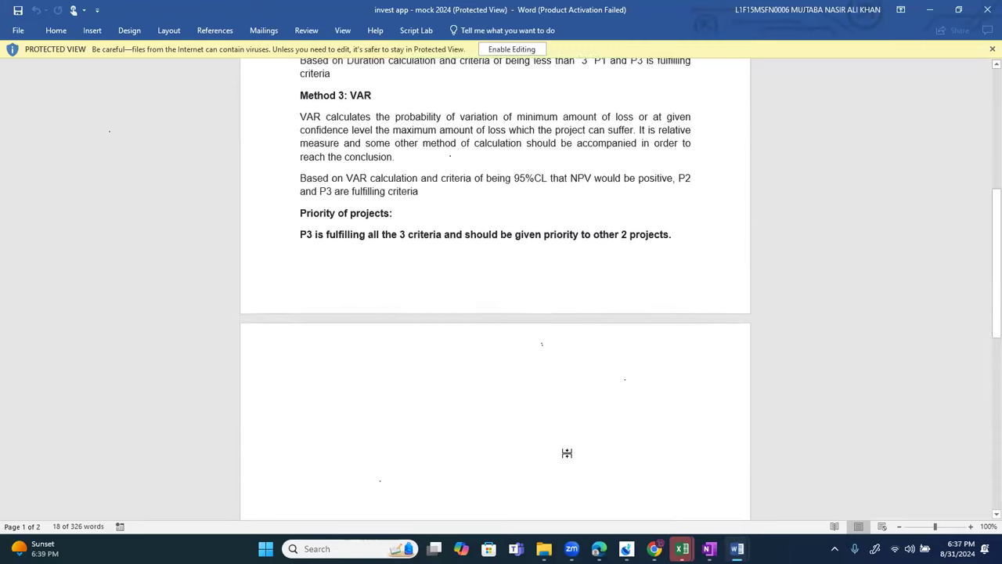
pyautogui.scroll(10, 567, 453)
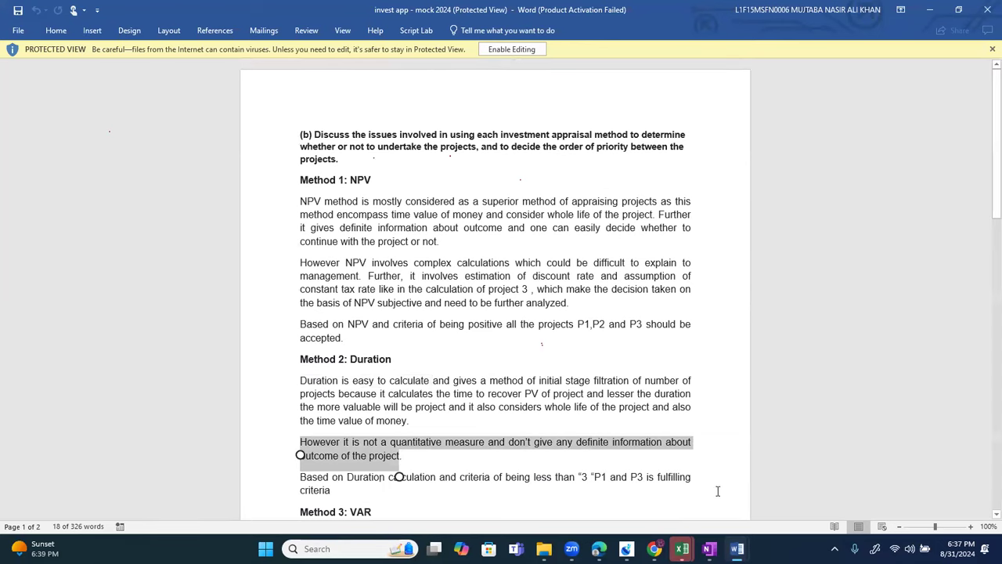
# Step: Switch to the "invest app - mock 2024" workbook in Excel and enable editing
pyautogui.moveTo(682, 548)
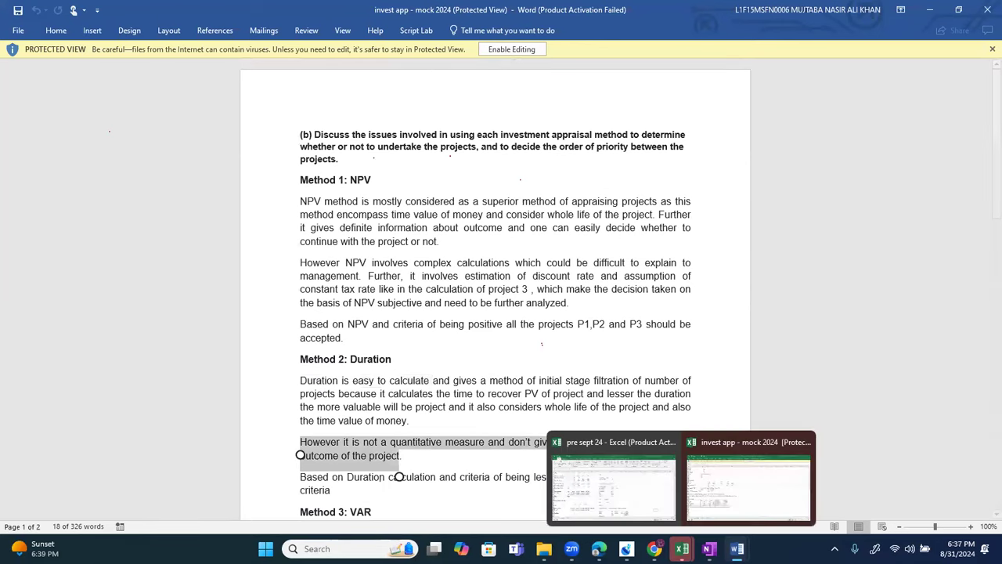
pyautogui.click(723, 496)
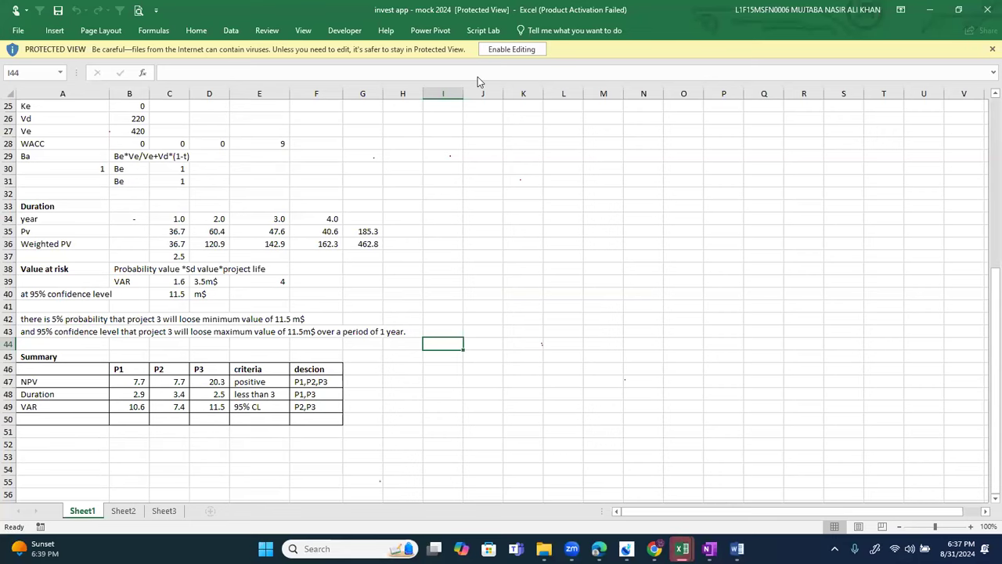
pyautogui.click(494, 49)
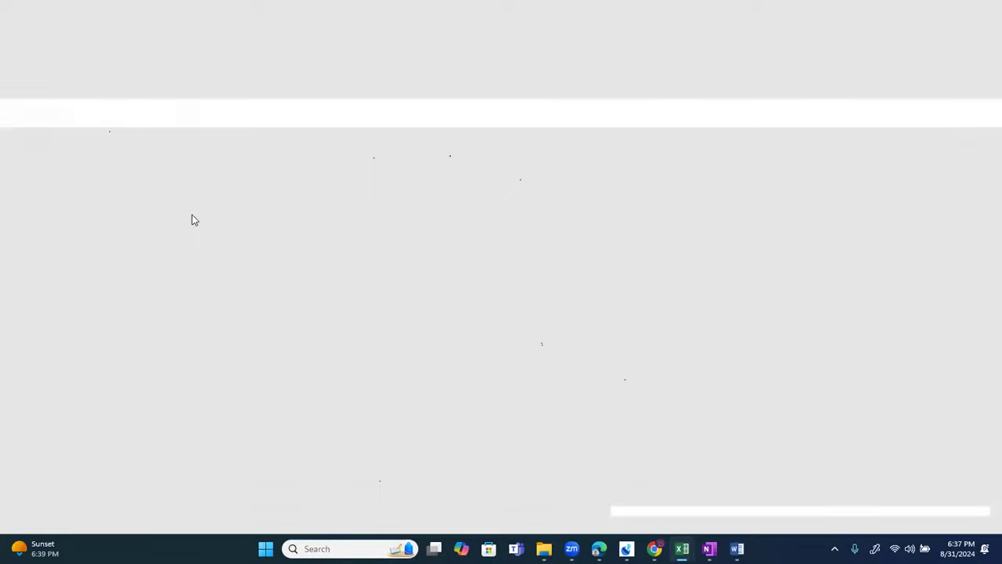
# Step: Examine the Project 3 calculation on Sheet1, going through column B from the top rows to the add back tax loss row
pyautogui.click(121, 227)
pyautogui.press('Up')
pyautogui.press('Up')
pyautogui.press('Up')
pyautogui.press('Up')
pyautogui.press('Up')
pyautogui.press('Up')
pyautogui.press('Up')
pyautogui.press('Up')
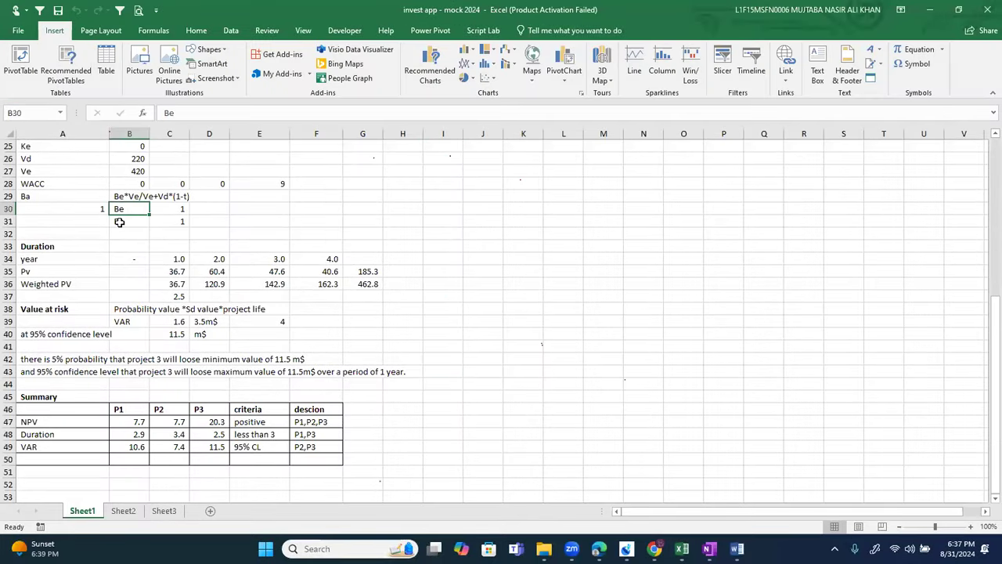
pyautogui.press('Up')
pyautogui.press('Up')
pyautogui.press('Up')
pyautogui.press('Up')
pyautogui.press('Up')
pyautogui.press('Up')
pyautogui.press('Up')
pyautogui.press('Up')
pyautogui.press('Up')
pyautogui.press('Up')
pyautogui.press('Up')
pyautogui.press('Up')
pyautogui.press('Up')
pyautogui.press('Up')
pyautogui.press('Up')
pyautogui.press('Up')
pyautogui.press('Up')
pyautogui.press('Up')
pyautogui.press('Up')
pyautogui.press('Up')
pyautogui.press('Down')
pyautogui.press('Down')
pyautogui.press('Down')
pyautogui.press('Down')
pyautogui.press('Down')
pyautogui.press('Down')
pyautogui.press('Down')
pyautogui.press('Down')
pyautogui.press('Down')
pyautogui.press('Down')
pyautogui.press('Down')
pyautogui.press('Up')
pyautogui.press('Up')
pyautogui.press('Up')
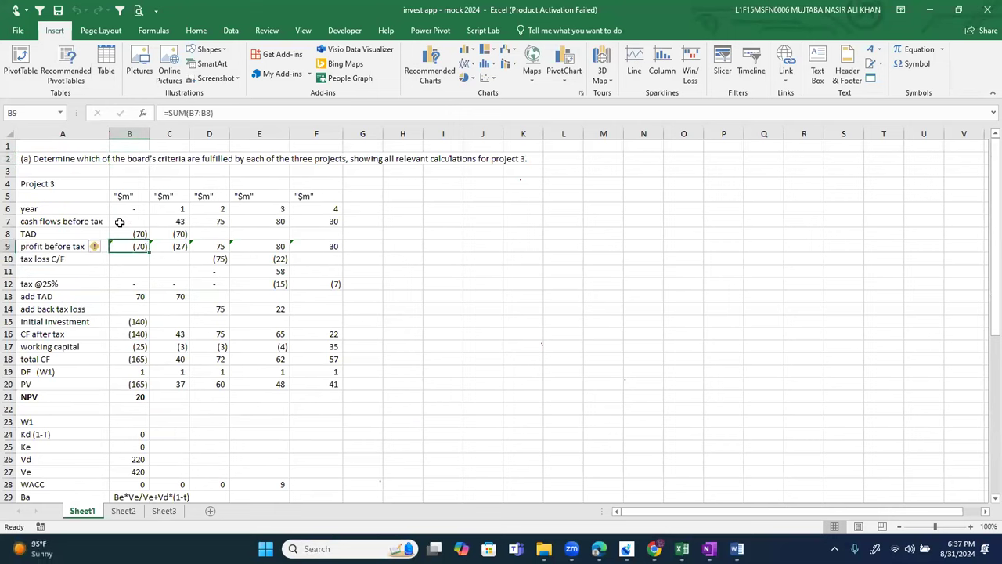
pyautogui.press('Down')
pyautogui.press('Down')
pyautogui.press('Down')
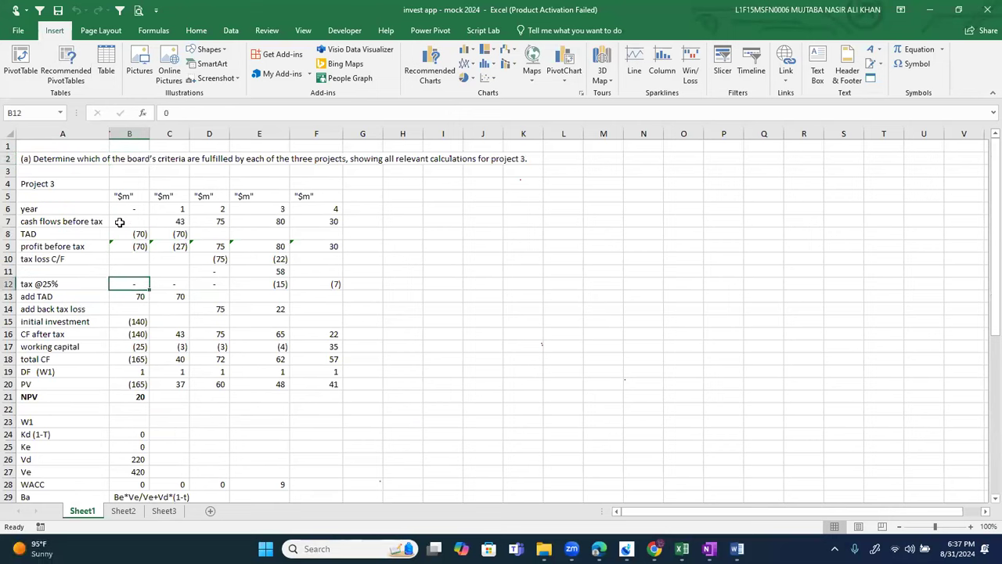
pyautogui.press('Down')
pyautogui.press('Down')
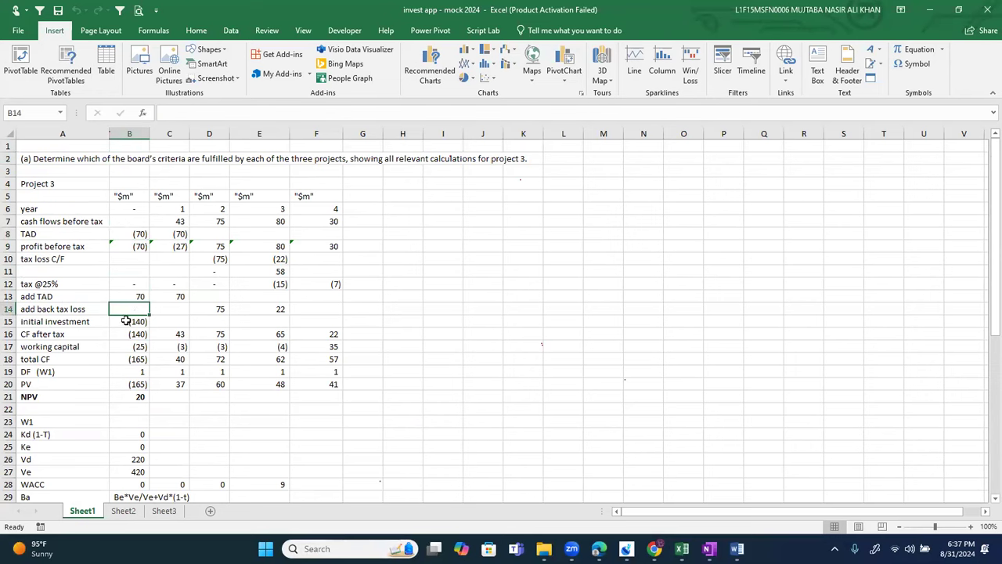
# Step: Highlight the add back tax loss row across all years, A14:F14, for review
pyautogui.click(197, 311)
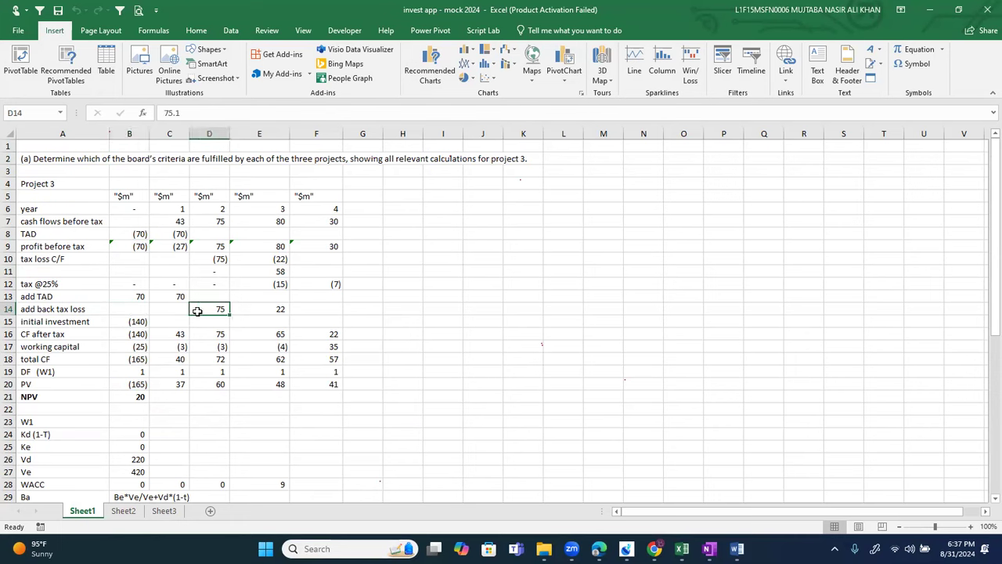
pyautogui.hotkey('shift', 'Right')
pyautogui.hotkey('shift', 'Right')
pyautogui.hotkey('shift', 'Left')
pyautogui.press('Left')
pyautogui.press('Left')
pyautogui.press('Left')
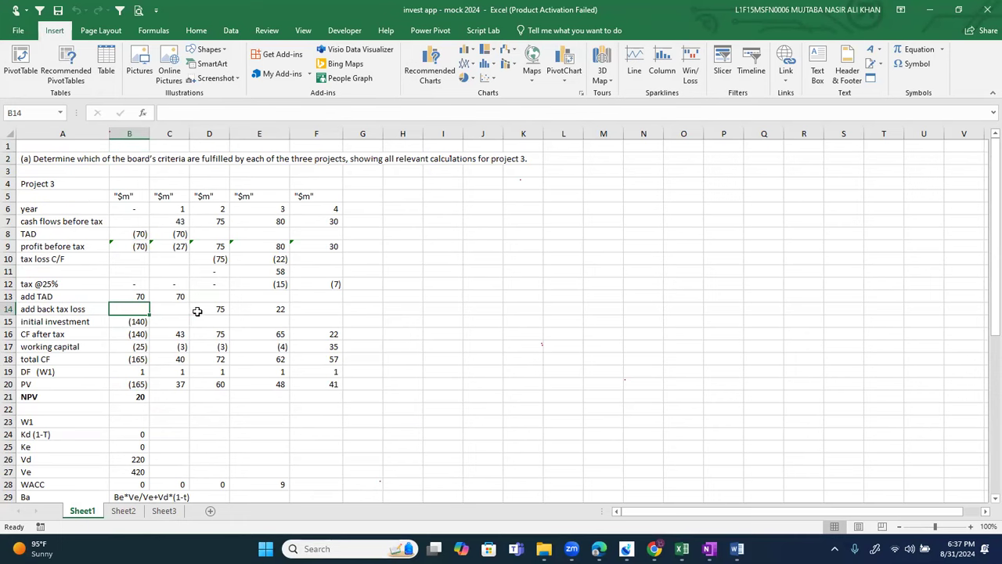
pyautogui.hotkey('shift', 'Right')
pyautogui.hotkey('shift', 'Right')
pyautogui.hotkey('shift', 'Right')
pyautogui.hotkey('shift', 'Right')
pyautogui.hotkey('shift', 'Right')
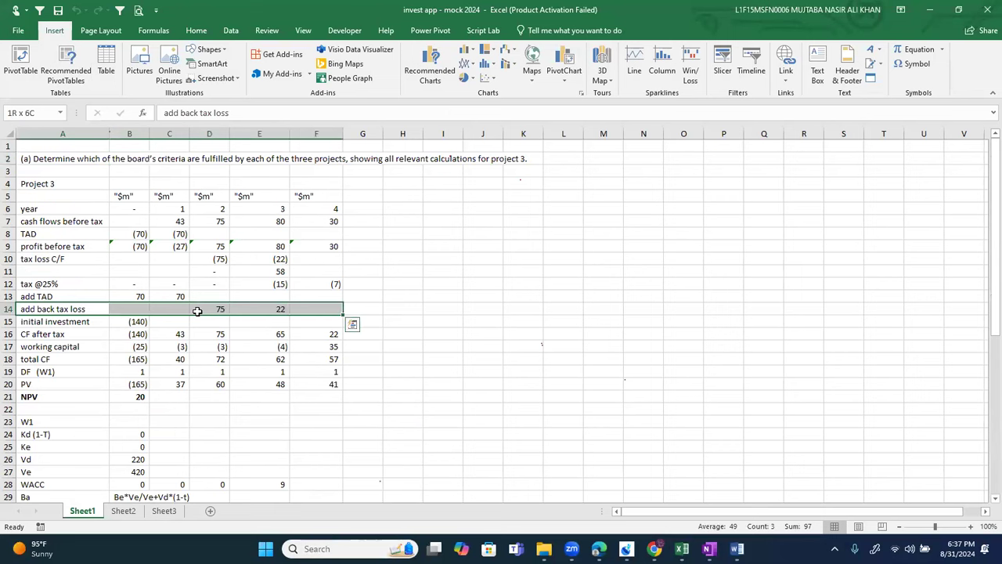
# Step: Highlight the tax loss C/F row across all years, A10:F10, for review
pyautogui.press('Up')
pyautogui.press('Up')
pyautogui.press('Up')
pyautogui.press('Up')
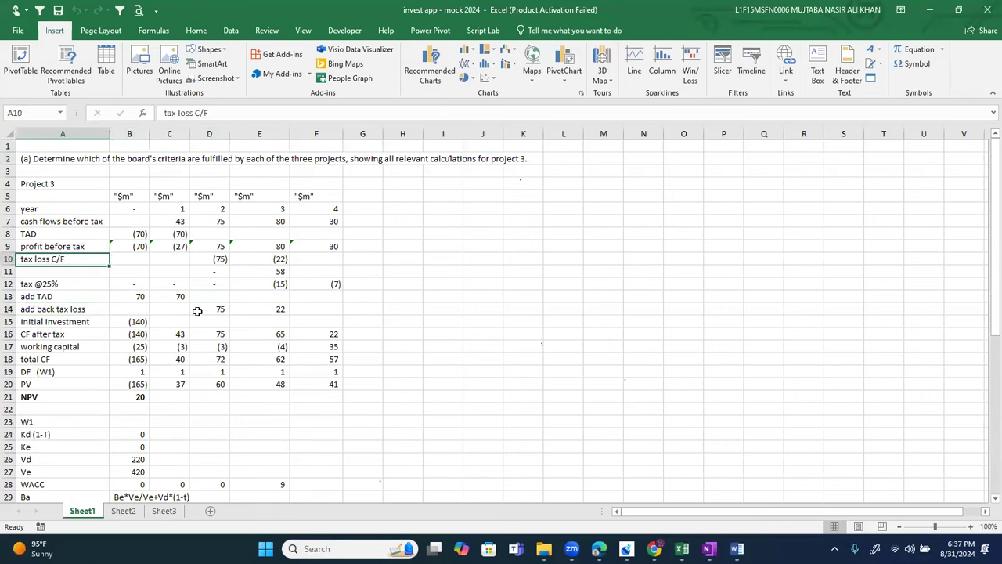
pyautogui.hotkey('shift', 'Right')
pyautogui.hotkey('shift', 'Right')
pyautogui.hotkey('shift', 'Right')
pyautogui.hotkey('shift', 'Right')
pyautogui.hotkey('shift', 'Right')
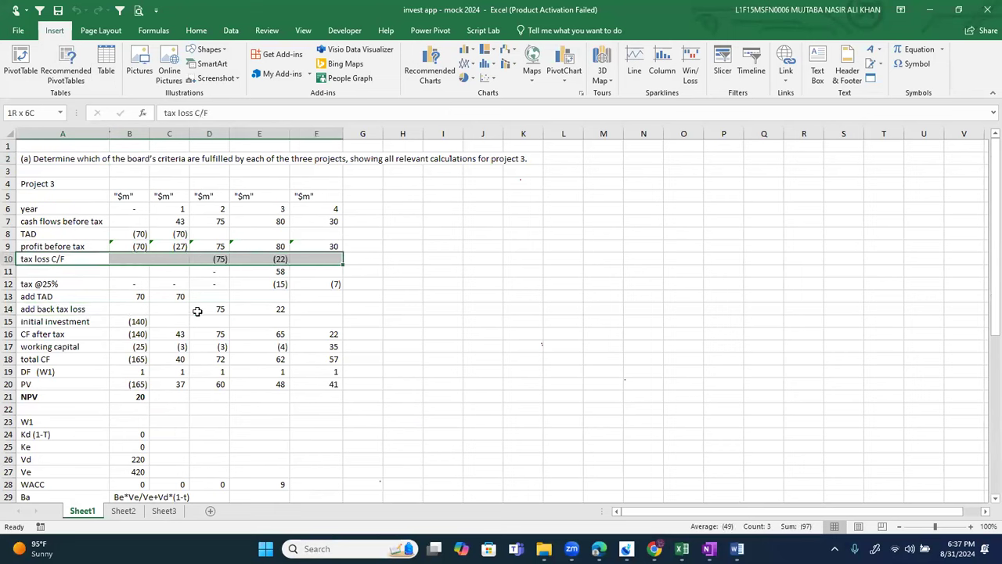
# Step: Extend the highlight from tax loss C/F down to the initial investment row to examine the tax working, and return to A10
pyautogui.hotkey('shift', 'Down')
pyautogui.hotkey('shift', 'Down')
pyautogui.hotkey('shift', 'Down')
pyautogui.hotkey('shift', 'Down')
pyautogui.hotkey('shift', 'Down')
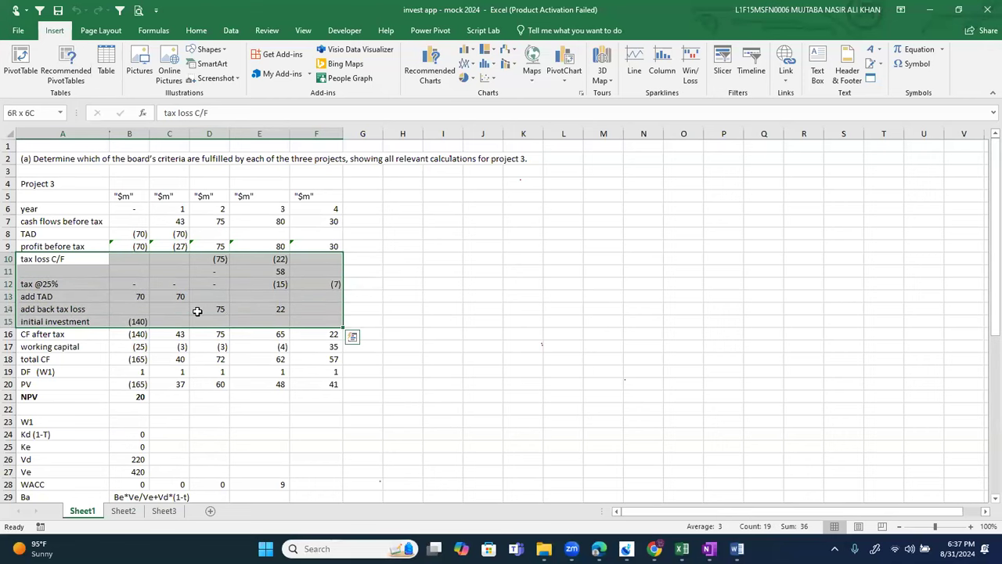
pyautogui.press('Up')
pyautogui.press('Down')
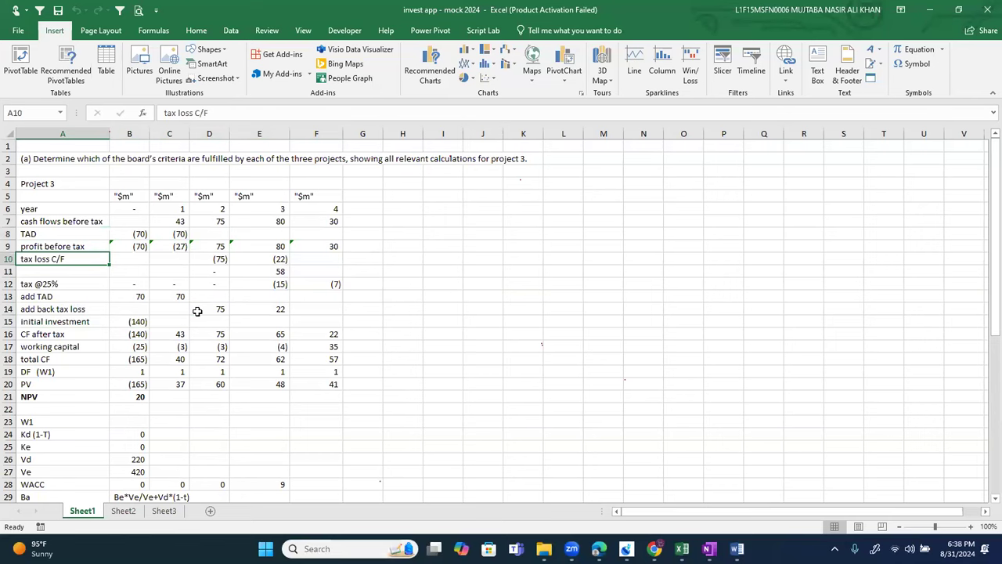
# Step: Highlight the block A10:F15 again to recheck the tax, TAD and tax loss add-back rows
pyautogui.hotkey('shift', 'Right')
pyautogui.hotkey('shift', 'Right')
pyautogui.hotkey('shift', 'Right')
pyautogui.hotkey('shift', 'Right')
pyautogui.hotkey('shift', 'Right')
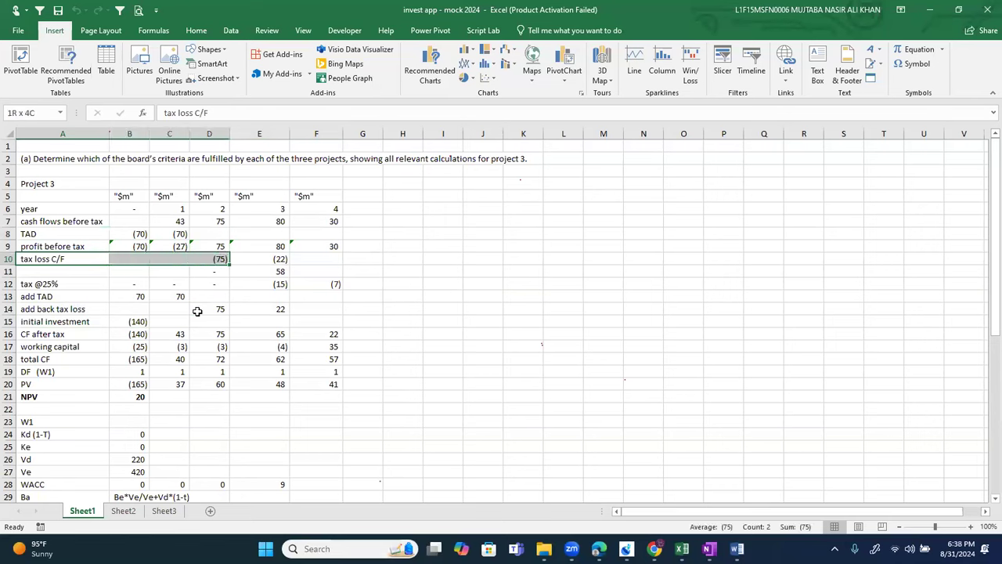
pyautogui.hotkey('shift', 'Right')
pyautogui.hotkey('shift', 'Down')
pyautogui.hotkey('shift', 'Down')
pyautogui.hotkey('shift', 'Down')
pyautogui.hotkey('shift', 'Down')
pyautogui.hotkey('shift', 'Down')
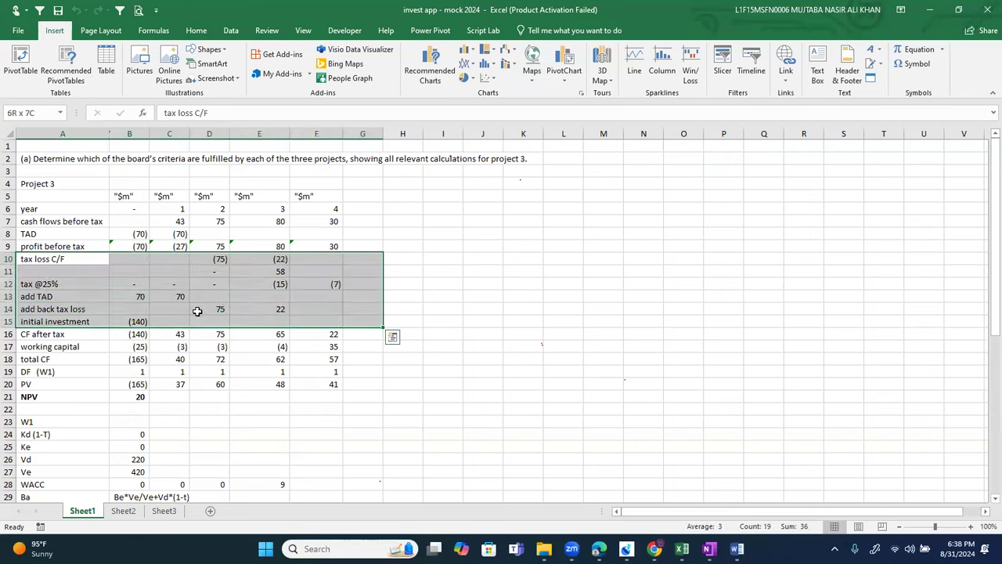
pyautogui.hotkey('shift', 'Left')
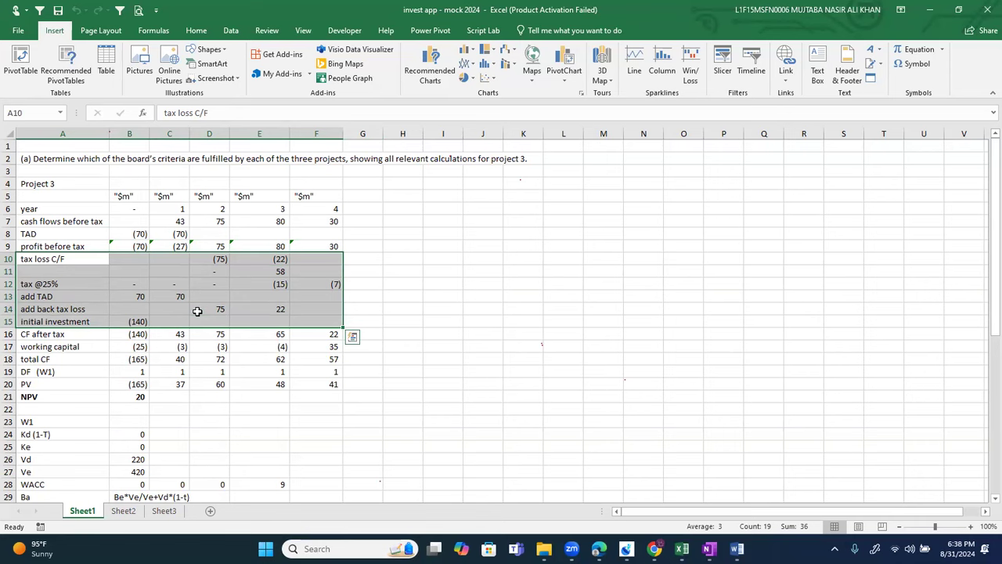
# Step: Go down column A past the CF after tax, working capital, discount factor and PV rows to just below NPV
pyautogui.press('Down')
pyautogui.press('Down')
pyautogui.press('Down')
pyautogui.press('Down')
pyautogui.press('Down')
pyautogui.press('Down')
pyautogui.press('Down')
pyautogui.press('Down')
pyautogui.press('Down')
pyautogui.press('Down')
pyautogui.press('Down')
pyautogui.press('Down')
pyautogui.press('Down')
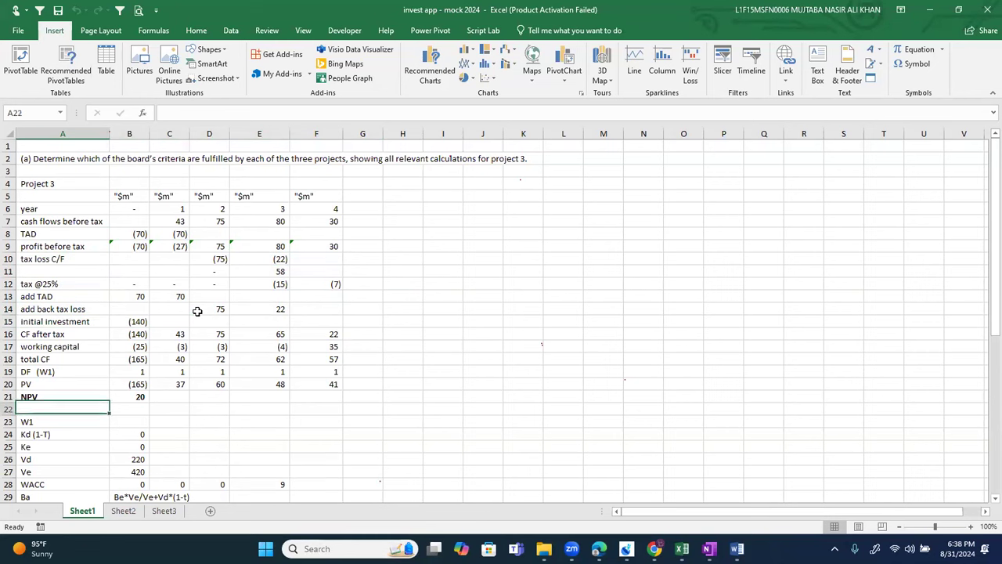
# Step: Go down from below NPV through the W1 cost of capital working to Duration, then return to the Ba formula row
pyautogui.press('Down')
pyautogui.press('Down')
pyautogui.press('Down')
pyautogui.press('Down')
pyautogui.press('Down')
pyautogui.press('Down')
pyautogui.press('Down')
pyautogui.press('Down')
pyautogui.press('Down')
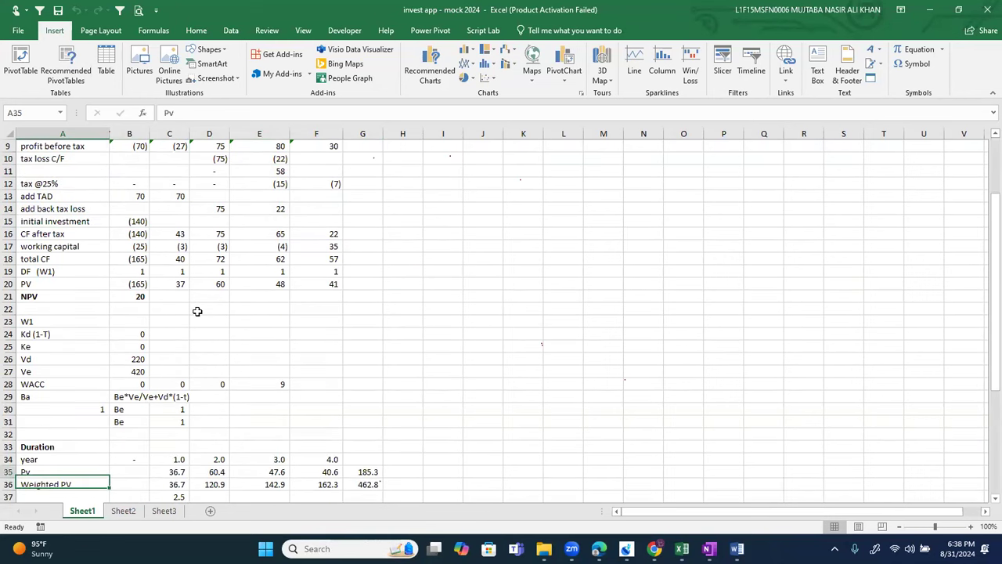
pyautogui.press('Up')
pyautogui.press('Up')
pyautogui.press('Right')
pyautogui.press('Right')
pyautogui.press('Up')
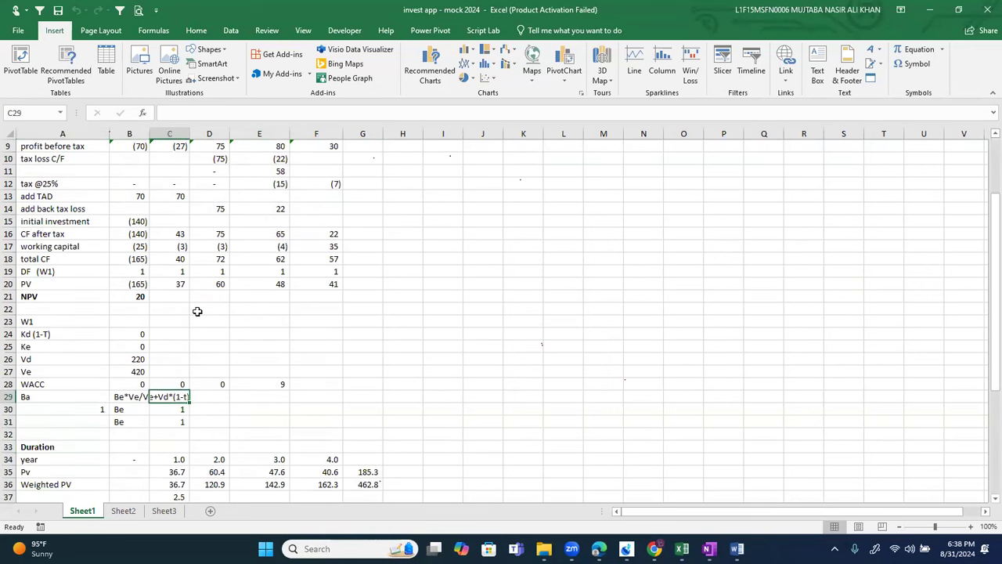
# Step: Go down column B from the Ba formula past Duration and Value at risk to the VAR row of the Summary table
pyautogui.press('Left')
pyautogui.press('Down')
pyautogui.press('Down')
pyautogui.press('Down')
pyautogui.press('Down')
pyautogui.press('Down')
pyautogui.press('Down')
pyautogui.press('Down')
pyautogui.press('Down')
pyautogui.press('Down')
pyautogui.press('Down')
pyautogui.press('Down')
pyautogui.press('Down')
pyautogui.press('Down')
pyautogui.press('Down')
pyautogui.press('Down')
pyautogui.press('Down')
pyautogui.press('Down')
pyautogui.press('Down')
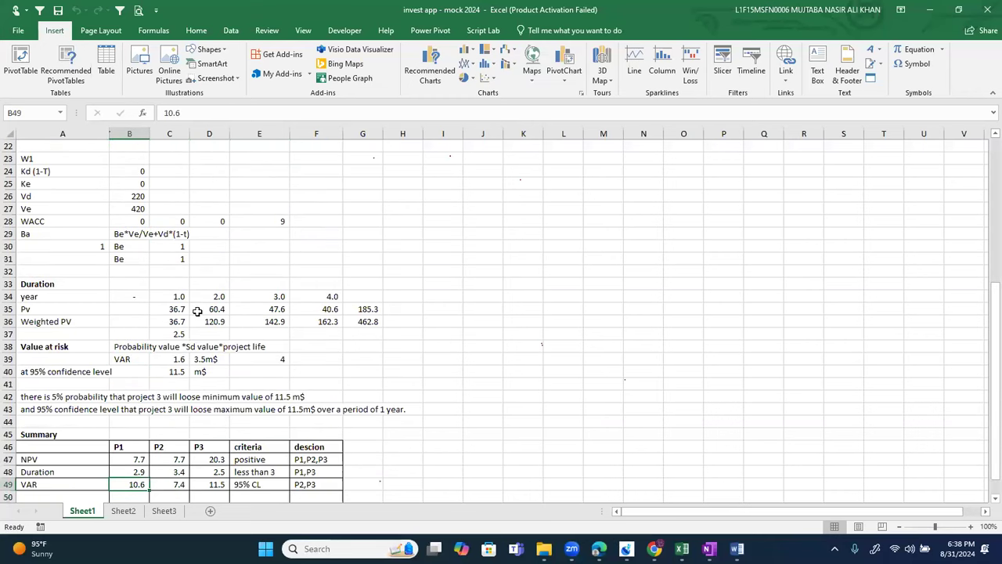
# Step: Go back up column B to the Duration working and stop at the Value at risk formula in B38
pyautogui.press('Up')
pyautogui.press('Up')
pyautogui.press('Up')
pyautogui.press('Up')
pyautogui.press('Up')
pyautogui.press('Up')
pyautogui.press('Up')
pyautogui.press('Up')
pyautogui.press('Up')
pyautogui.press('Up')
pyautogui.press('Up')
pyautogui.press('Up')
pyautogui.press('Up')
pyautogui.press('Down')
pyautogui.press('Down')
pyautogui.press('Down')
pyautogui.press('Down')
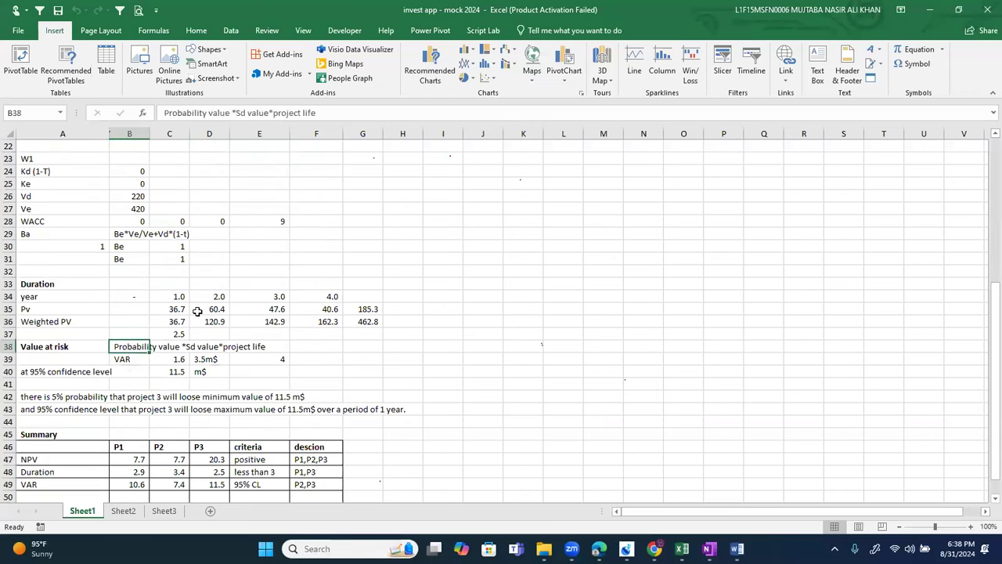
# Step: Follow column C from the value at risk calculation and its 95% confidence statements down through the Summary table
pyautogui.press('Down')
pyautogui.press('Right')
pyautogui.press('Down')
pyautogui.press('Down')
pyautogui.press('Down')
pyautogui.press('Down')
pyautogui.press('Down')
pyautogui.press('Down')
pyautogui.press('Down')
pyautogui.press('Down')
pyautogui.press('Down')
pyautogui.press('Down')
pyautogui.press('Down')
pyautogui.press('Down')
pyautogui.press('Down')
pyautogui.press('Down')
pyautogui.press('Down')
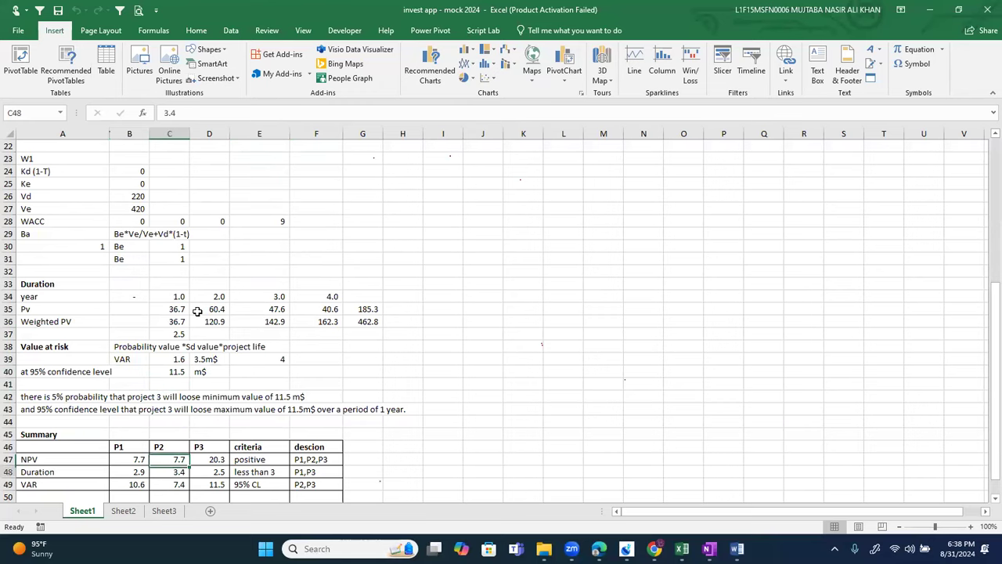
# Step: Recheck the value at risk interpretation in rows 42 and 43, and finish at the Summary heading row in C45
pyautogui.press('Up')
pyautogui.press('Up')
pyautogui.press('Up')
pyautogui.press('Up')
pyautogui.press('Up')
pyautogui.press('Up')
pyautogui.press('Up')
pyautogui.press('Up')
pyautogui.press('Up')
pyautogui.press('Up')
pyautogui.press('Up')
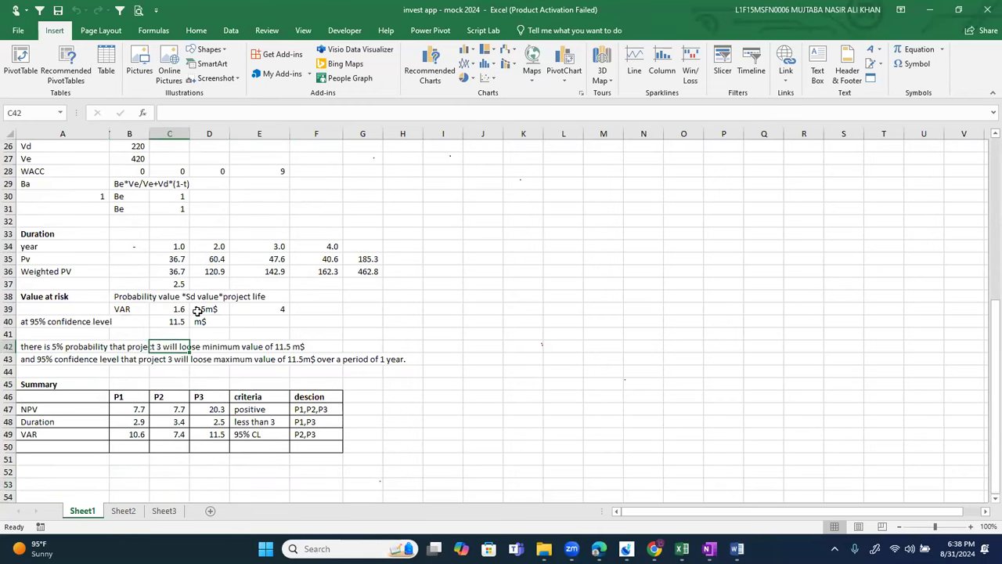
pyautogui.press('Down')
pyautogui.press('Down')
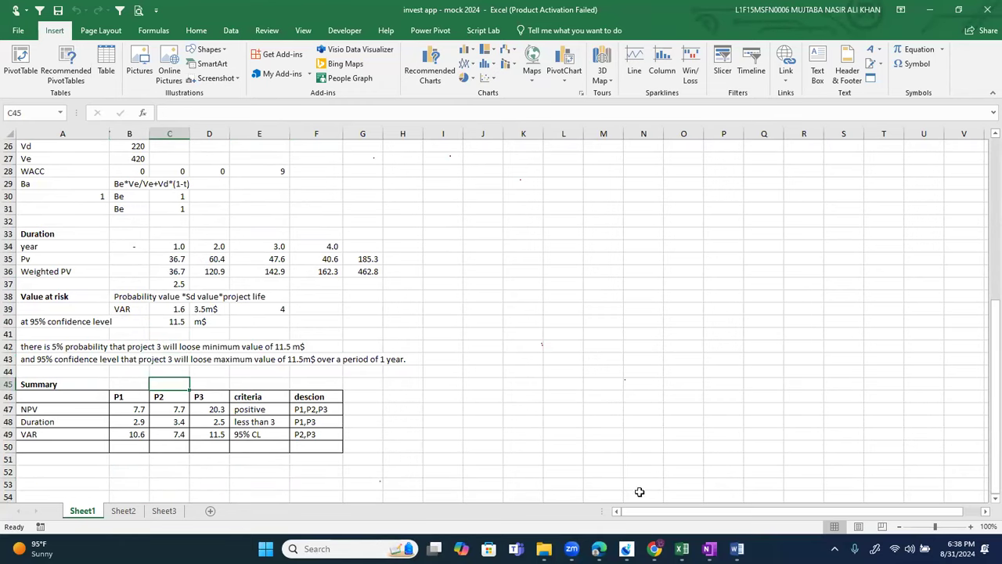
# Step: Switch to the pre sept 24 workbook and go up column F to the year 4 cash flow and tax rows
pyautogui.moveTo(678, 545)
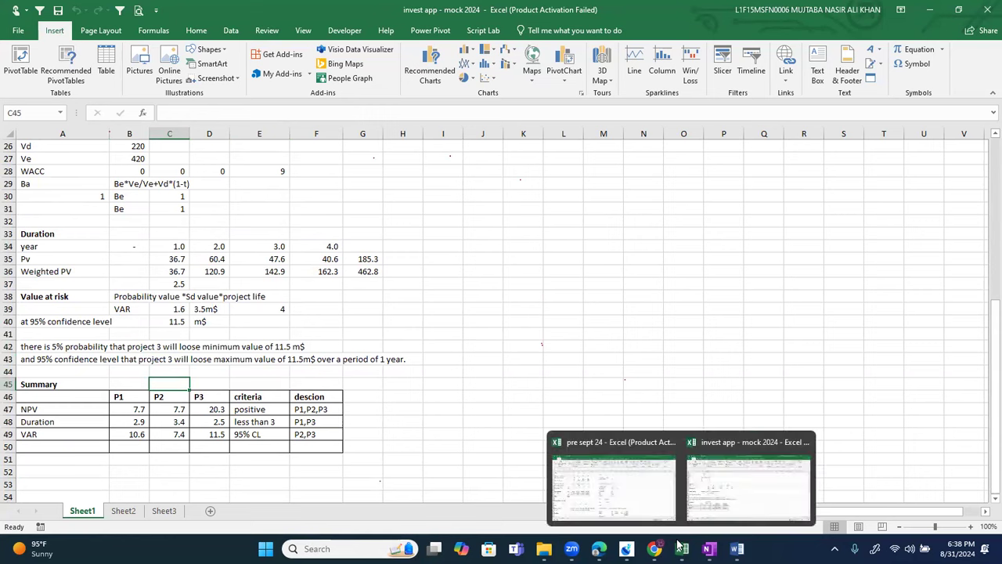
pyautogui.click(642, 484)
pyautogui.click(284, 357)
pyautogui.press('Up')
pyautogui.press('Up')
pyautogui.press('Up')
pyautogui.press('Up')
pyautogui.press('Up')
pyautogui.press('Up')
pyautogui.press('Up')
pyautogui.press('Up')
pyautogui.press('Up')
pyautogui.press('Up')
pyautogui.press('Up')
pyautogui.press('Up')
pyautogui.press('Up')
pyautogui.press('Up')
pyautogui.press('Up')
pyautogui.press('Up')
pyautogui.press('Up')
pyautogui.press('Up')
pyautogui.press('Up')
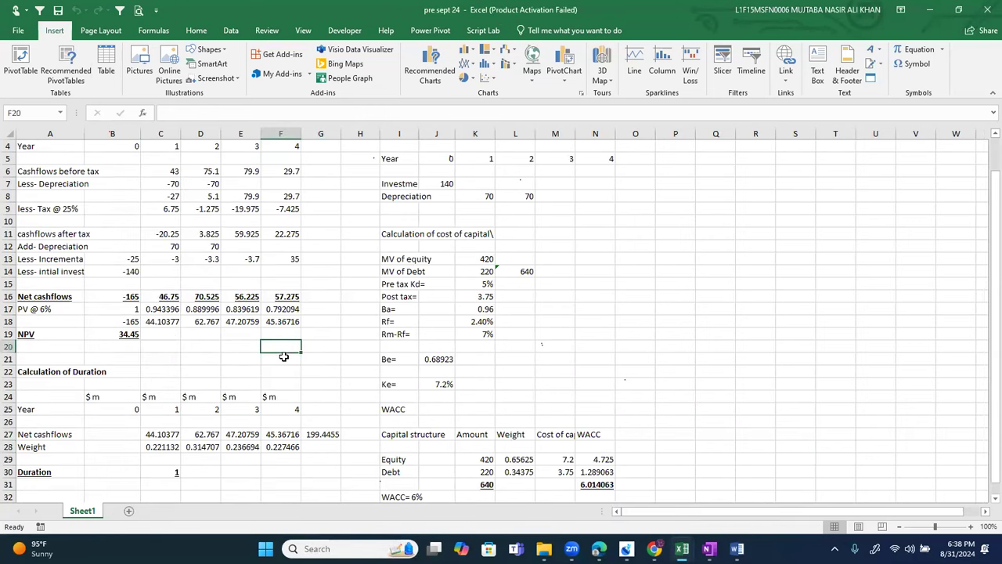
pyautogui.press('Down')
pyautogui.press('Down')
pyautogui.press('Down')
pyautogui.press('Down')
pyautogui.press('Down')
pyautogui.press('Down')
pyautogui.press('Down')
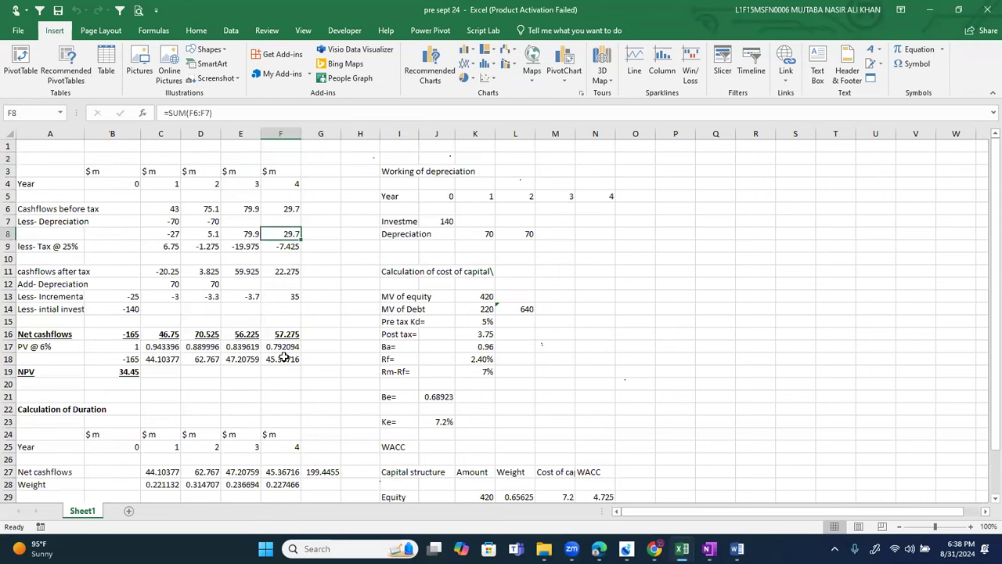
# Step: Highlight the Tax @ 25% row across all years, A9:F9, for review
pyautogui.press('Left')
pyautogui.press('Left')
pyautogui.press('Left')
pyautogui.press('Left')
pyautogui.press('Left')
pyautogui.hotkey('shift', 'Right')
pyautogui.hotkey('shift', 'Right')
pyautogui.hotkey('shift', 'Right')
pyautogui.hotkey('shift', 'Right')
pyautogui.hotkey('shift', 'Right')
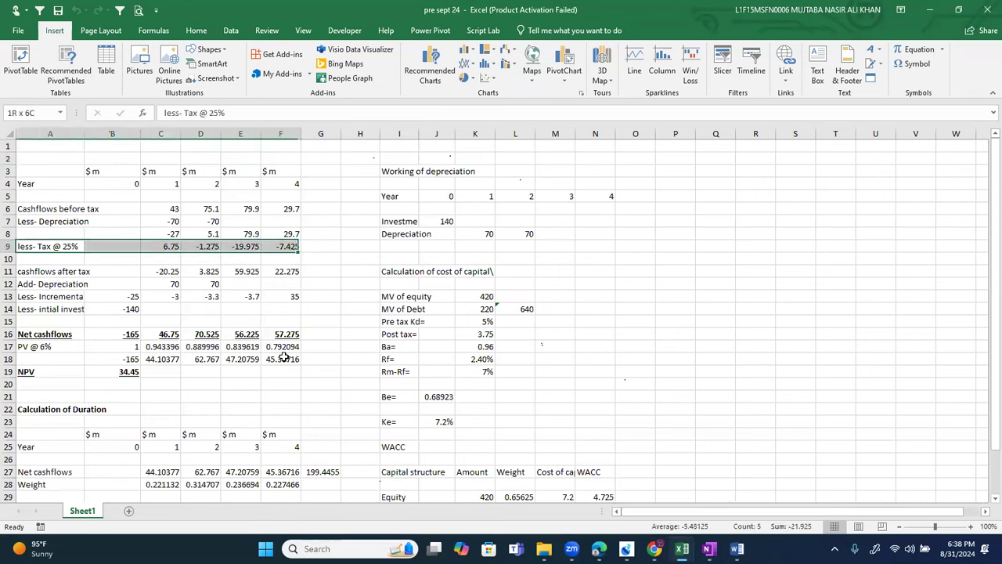
# Step: Extend the highlight up to row 5 to examine the pre-tax cash flows and depreciation, and shrink it back to A9:F9
pyautogui.hotkey('shift', 'Up')
pyautogui.hotkey('shift', 'Up')
pyautogui.hotkey('shift', 'Up')
pyautogui.hotkey('shift', 'Up')
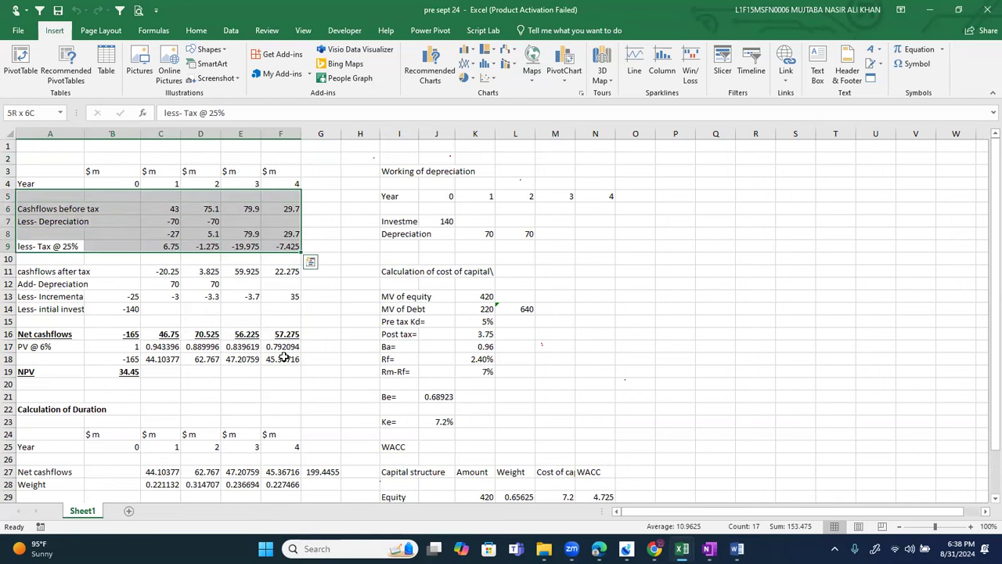
pyautogui.hotkey('shift', 'Down')
pyautogui.hotkey('shift', 'Down')
pyautogui.hotkey('shift', 'Down')
pyautogui.hotkey('shift', 'Down')
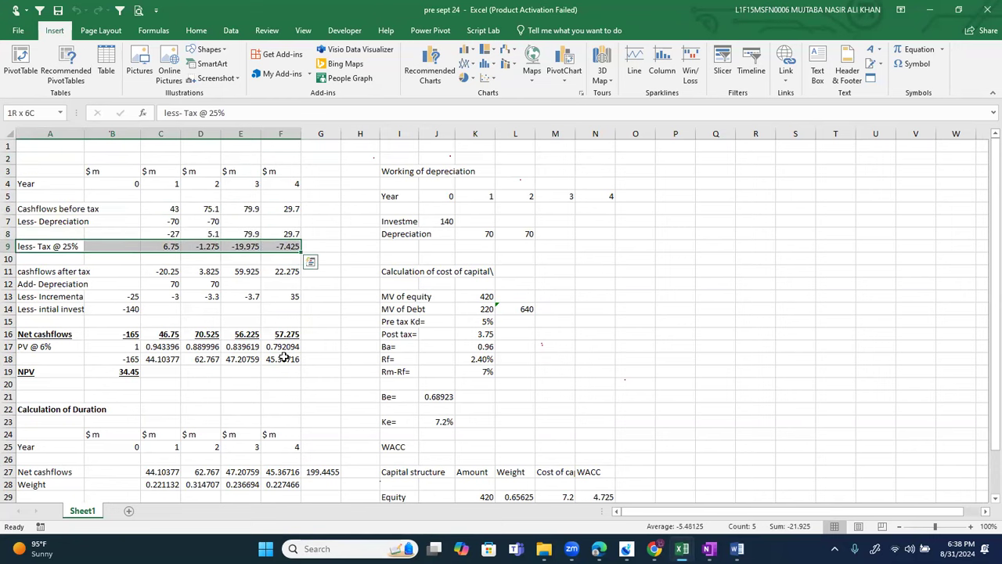
# Step: Clear the highlight and inspect the year 1 tax formula in C9
pyautogui.press('Down')
pyautogui.press('Up')
pyautogui.press('Up')
pyautogui.press('Down')
pyautogui.press('Down')
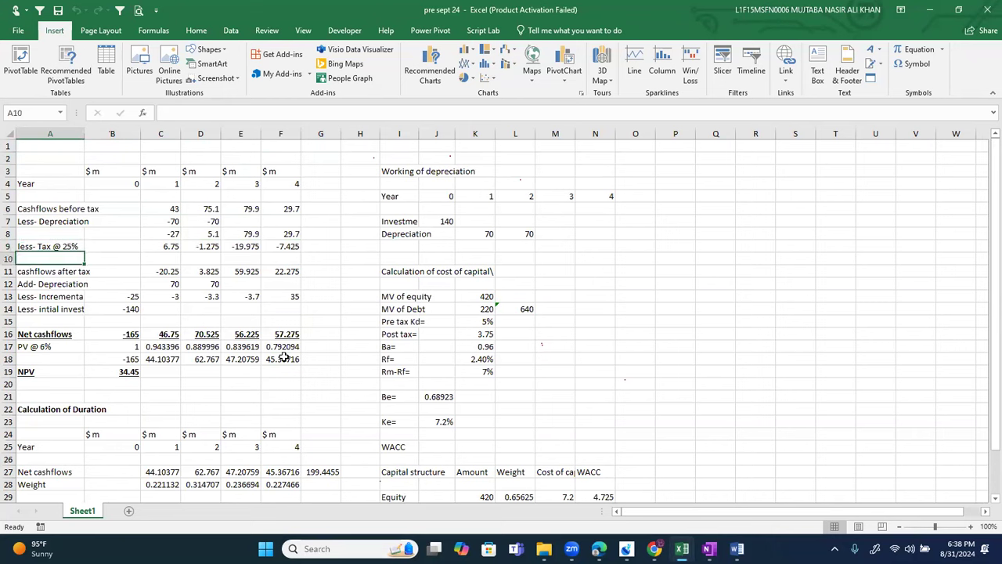
pyautogui.press('Right')
pyautogui.press('Right')
pyautogui.press('Up')
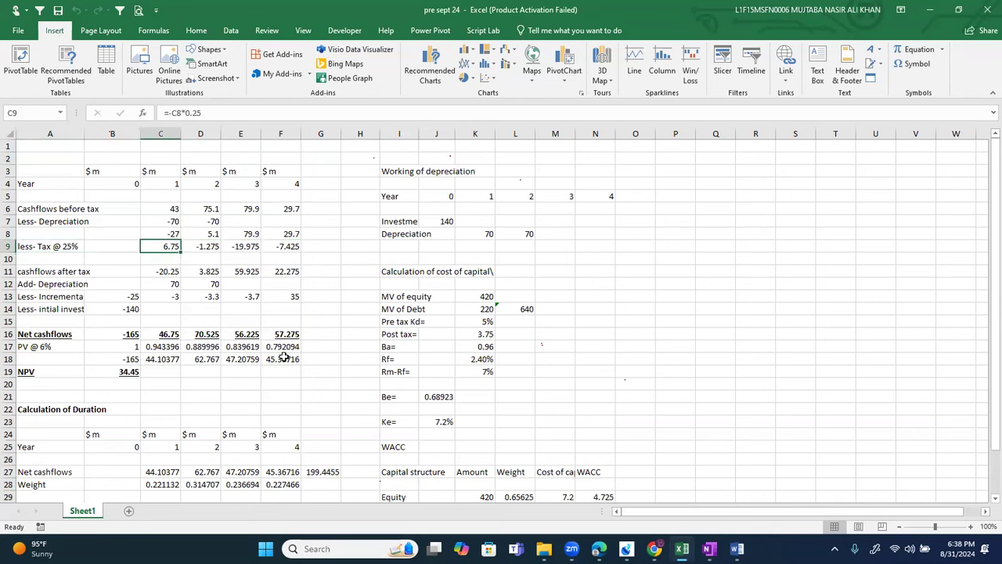
# Step: Go down column C from the tax row to examine the after-tax cash flows, NPV and duration workings down to the Calculation of VAR area
pyautogui.press('Up')
pyautogui.press('Up')
pyautogui.press('Down')
pyautogui.press('Down')
pyautogui.press('Down')
pyautogui.press('Down')
pyautogui.press('Down')
pyautogui.press('Down')
pyautogui.press('Down')
pyautogui.press('Down')
pyautogui.press('Down')
pyautogui.press('Down')
pyautogui.press('Down')
pyautogui.press('Down')
pyautogui.press('Down')
pyautogui.press('Down')
pyautogui.press('Down')
pyautogui.press('Down')
pyautogui.press('Down')
pyautogui.press('Down')
pyautogui.press('Down')
pyautogui.press('Down')
pyautogui.press('Down')
pyautogui.press('Down')
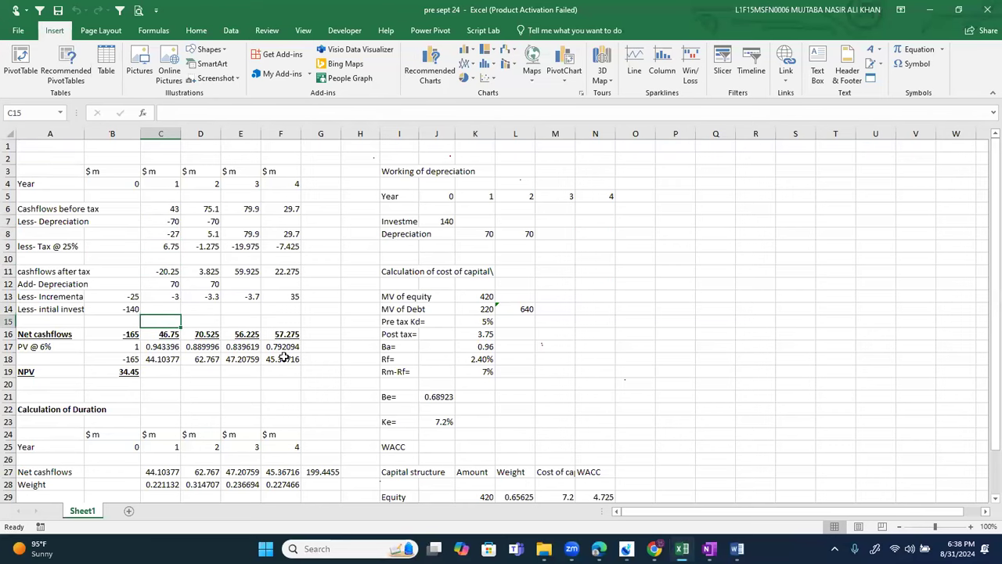
pyautogui.press('Down')
pyautogui.press('Down')
pyautogui.press('Down')
pyautogui.press('Down')
pyautogui.press('Down')
pyautogui.press('Down')
pyautogui.press('Down')
pyautogui.press('Down')
pyautogui.press('Down')
pyautogui.press('Down')
pyautogui.press('Down')
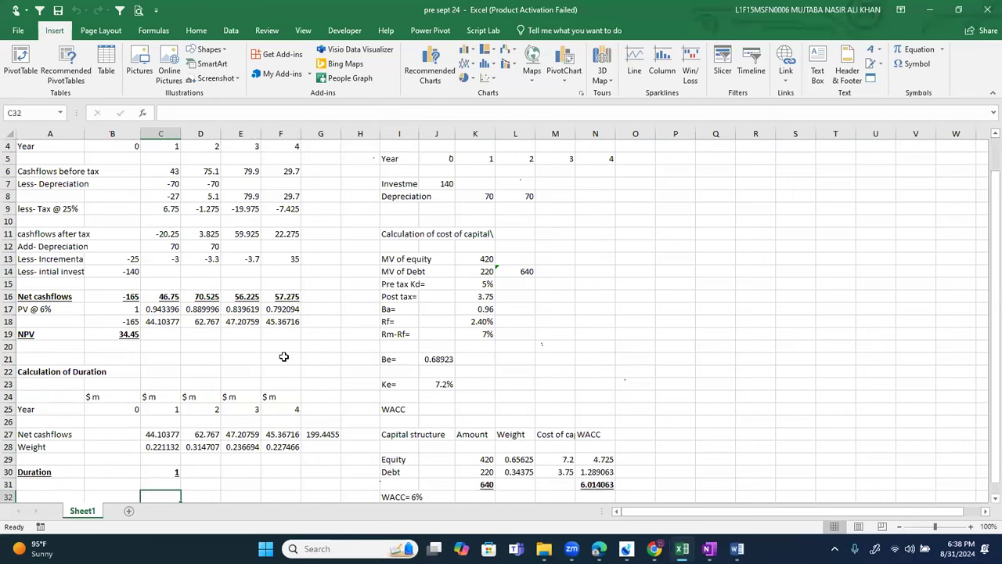
# Step: Go back up column C to the Calculation of Duration section and inspect the Duration formula in C30
pyautogui.press('Up')
pyautogui.press('Up')
pyautogui.press('Up')
pyautogui.press('Up')
pyautogui.press('Up')
pyautogui.press('Up')
pyautogui.press('Up')
pyautogui.press('Up')
pyautogui.press('Up')
pyautogui.press('Up')
pyautogui.press('Up')
pyautogui.press('Up')
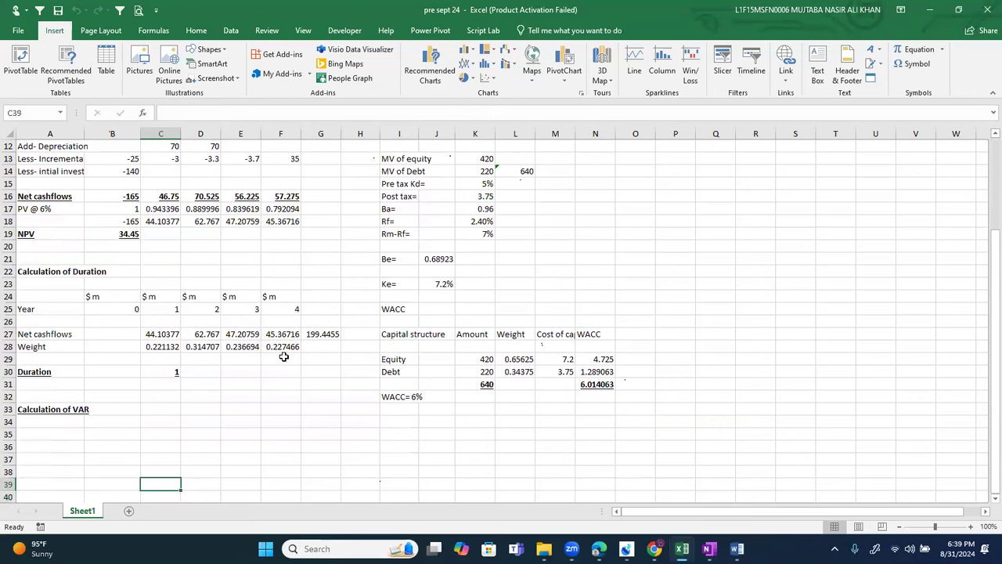
pyautogui.press('Down')
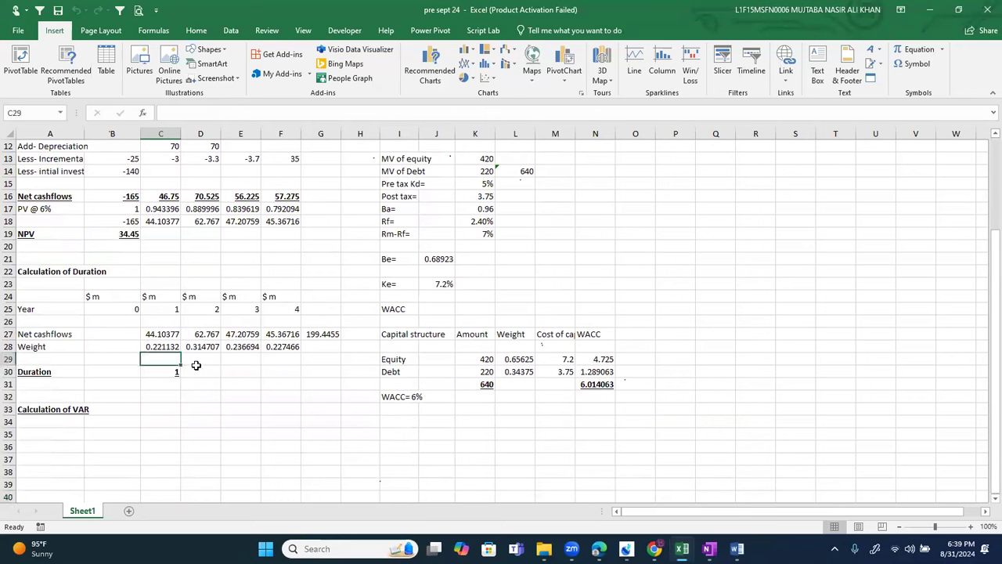
pyautogui.doubleClick(171, 371)
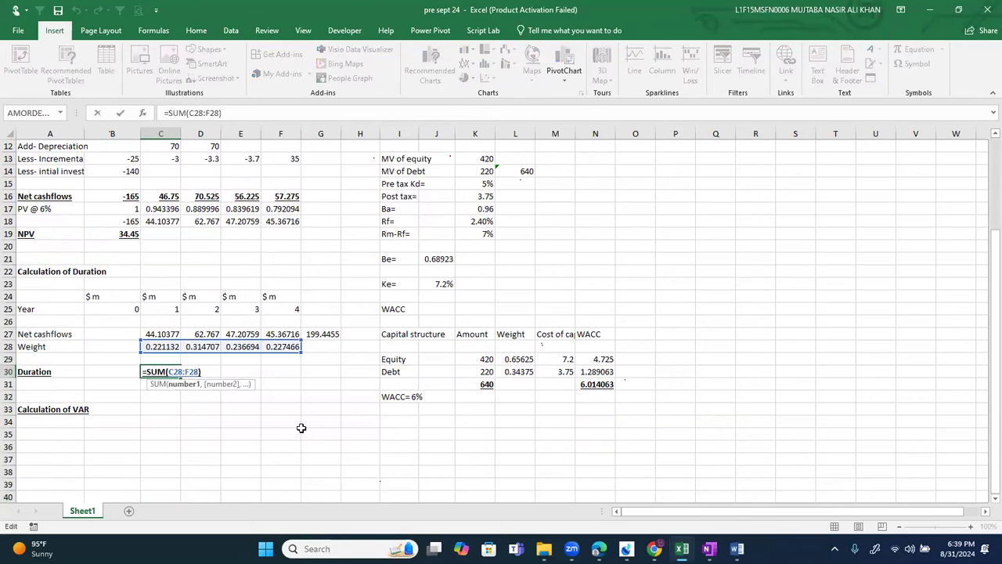
pyautogui.press('Escape')
# Step: Inspect the year 1 Weight formula in C28 and leave it without editing
pyautogui.doubleClick(172, 348)
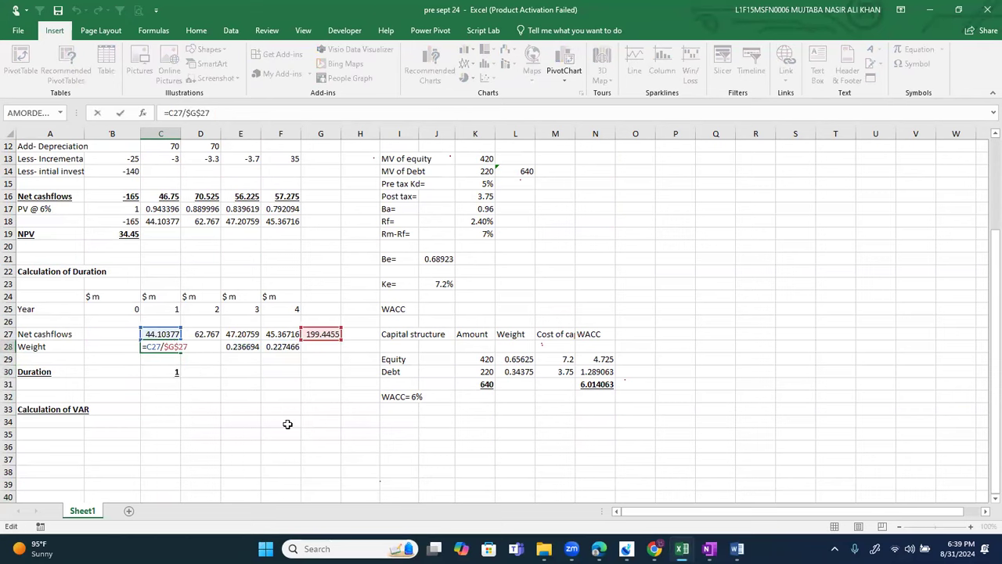
pyautogui.press('Escape')
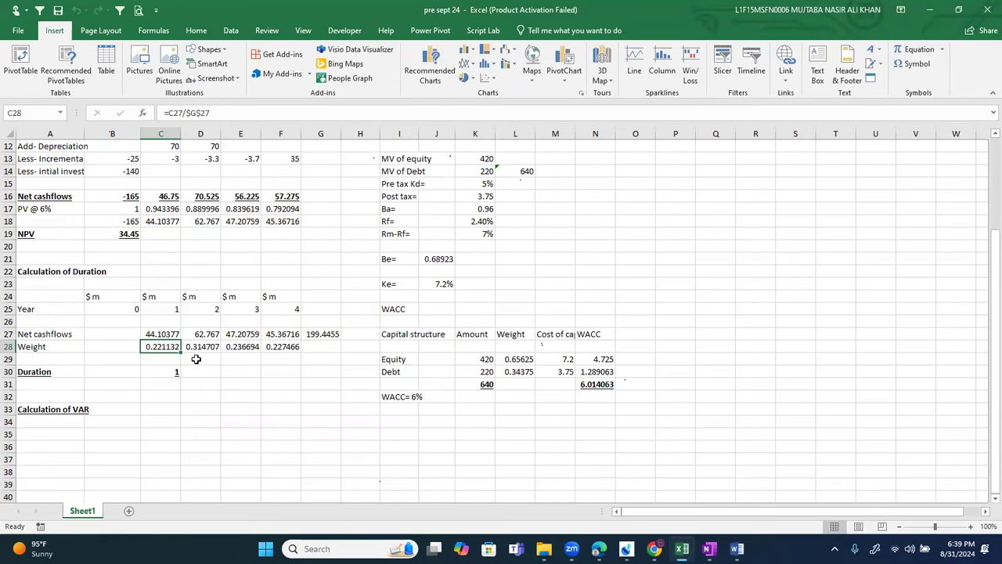
pyautogui.doubleClick(170, 346)
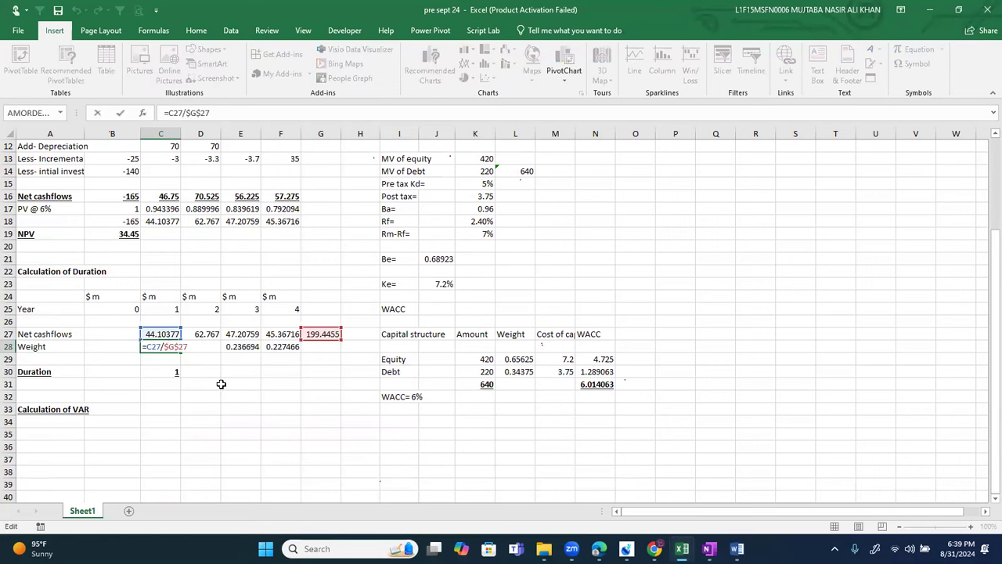
pyautogui.press('Escape')
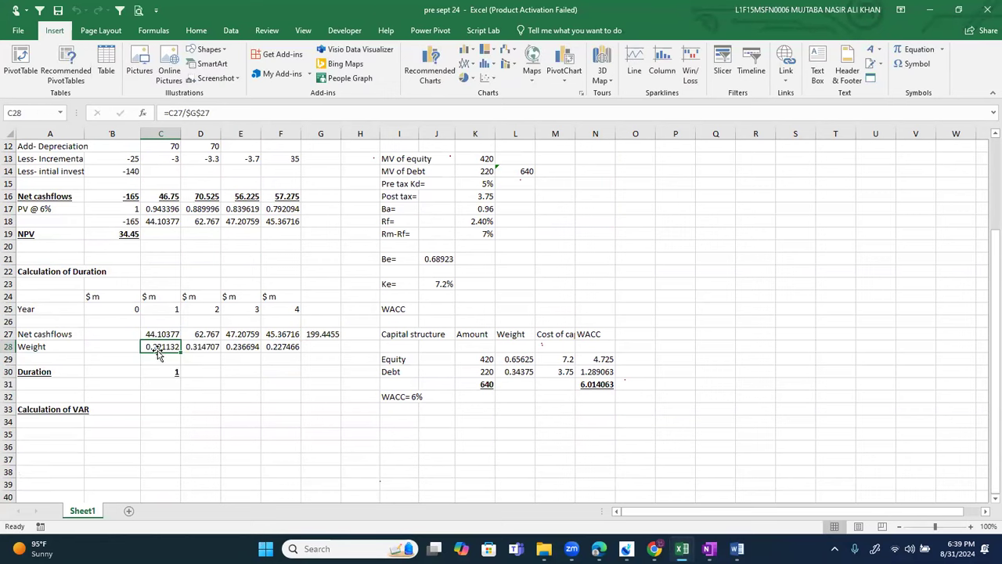
# Step: Inspect the year 1 and year 2 Net cashflows formulas in C27 and D27 of the duration calculation
pyautogui.press('Down')
pyautogui.press('Left')
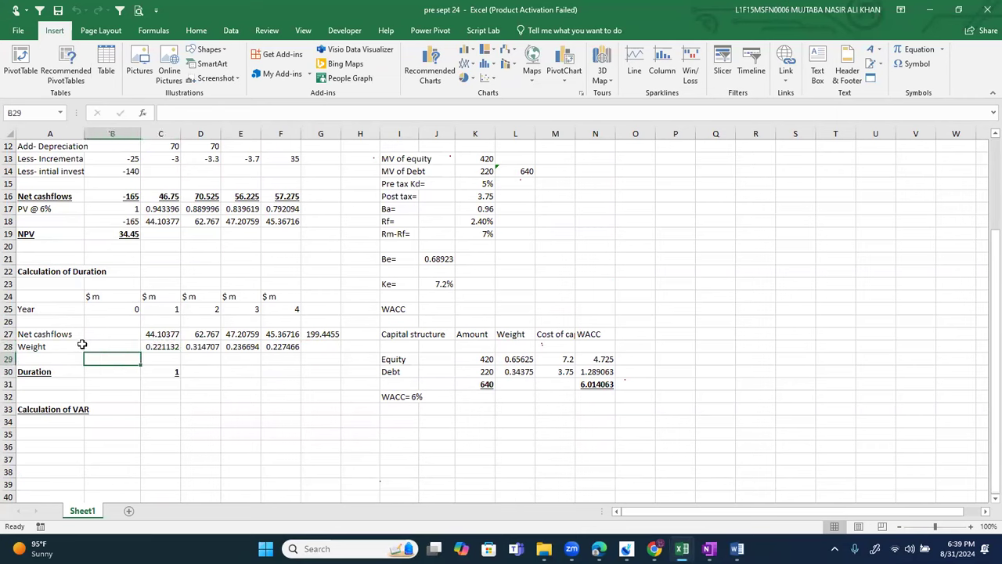
pyautogui.click(149, 335)
pyautogui.write('=C18')
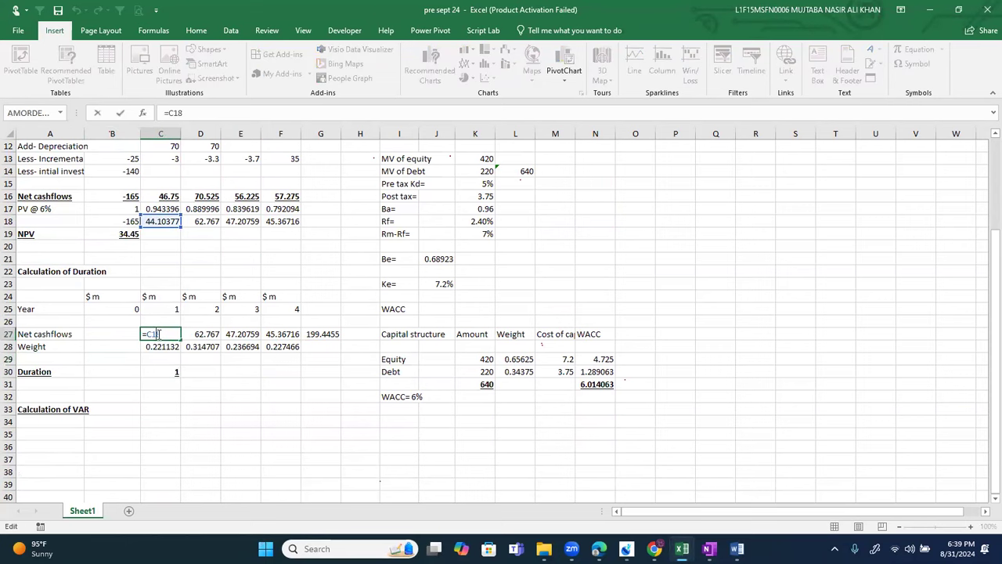
pyautogui.hotkey('ctrl', 'Return')
pyautogui.doubleClick(203, 334)
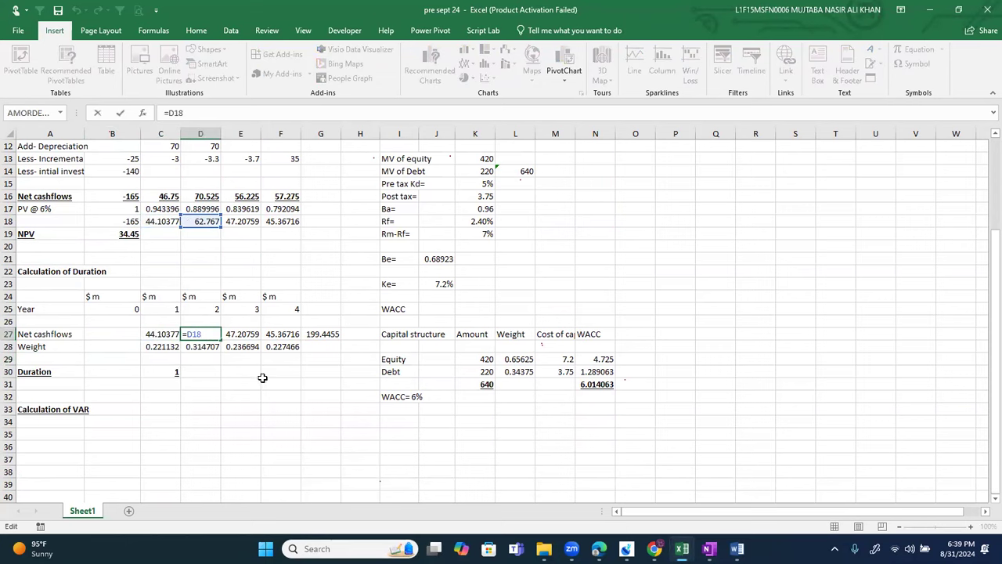
pyautogui.hotkey('ctrl', 'Return')
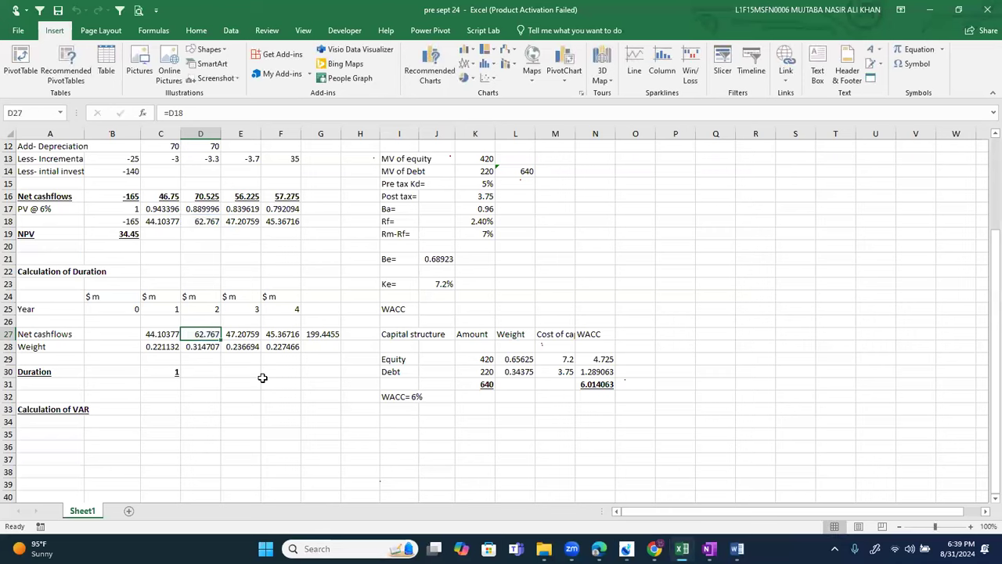
# Step: Go down column C from the Duration result to examine the rows under the Calculation of VAR heading
pyautogui.click(173, 373)
pyautogui.press('Down')
pyautogui.press('Down')
pyautogui.press('Down')
pyautogui.press('Down')
pyautogui.press('Down')
pyautogui.press('Down')
pyautogui.press('Down')
pyautogui.press('Down')
pyautogui.press('Down')
pyautogui.press('Down')
pyautogui.press('Down')
pyautogui.press('Down')
pyautogui.press('Down')
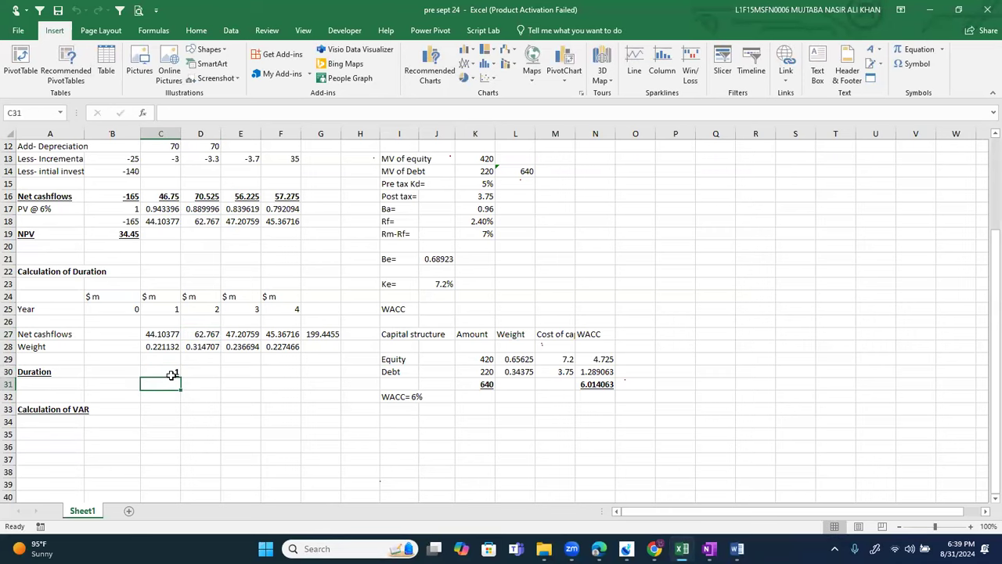
pyautogui.press('Down')
pyautogui.press('Down')
pyautogui.press('Down')
pyautogui.press('Down')
pyautogui.press('Down')
pyautogui.press('Down')
pyautogui.press('Down')
pyautogui.press('Down')
pyautogui.press('Down')
# Step: Go back up column C to just above the Calculation of VAR heading and close the pre sept 24 workbook
pyautogui.press('Up')
pyautogui.press('Up')
pyautogui.press('Up')
pyautogui.press('Up')
pyautogui.press('Up')
pyautogui.press('Up')
pyautogui.press('Up')
pyautogui.press('Up')
pyautogui.press('Up')
pyautogui.press('Up')
pyautogui.press('Up')
pyautogui.press('Up')
pyautogui.press('Up')
pyautogui.press('Up')
pyautogui.press('Up')
pyautogui.press('Up')
pyautogui.press('Up')
pyautogui.press('Up')
pyautogui.press('Up')
pyautogui.press('Up')
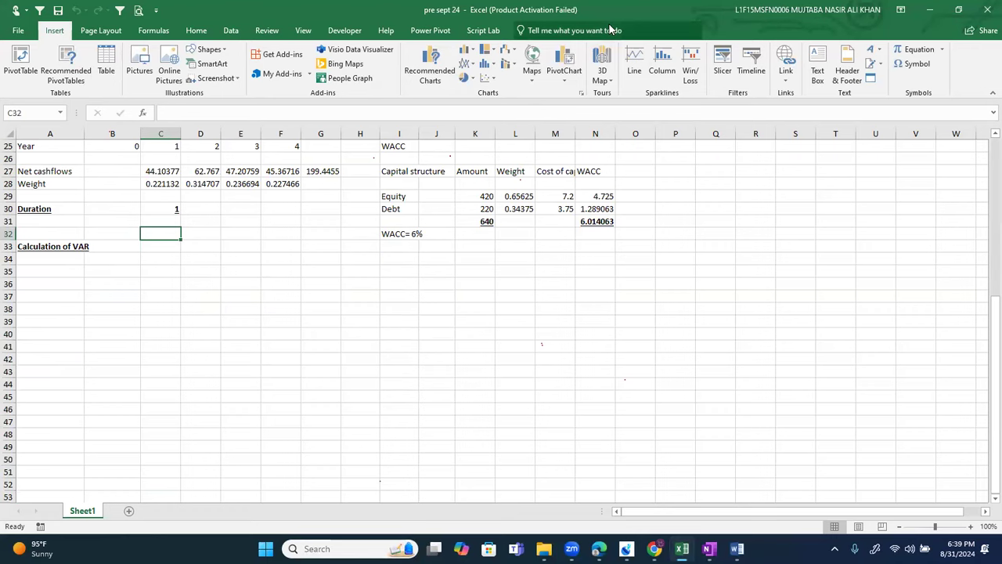
pyautogui.hotkey('alt', 'F4')
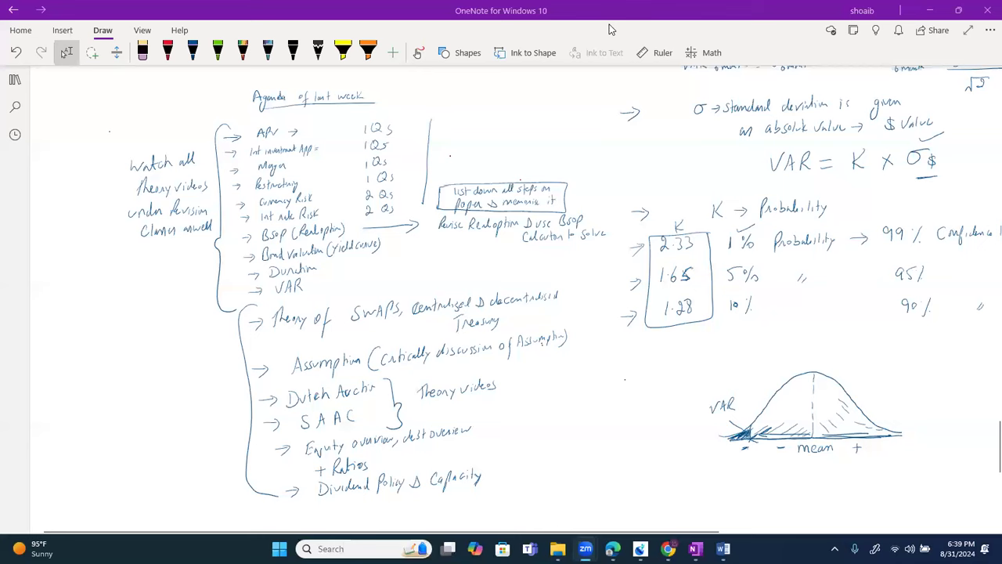